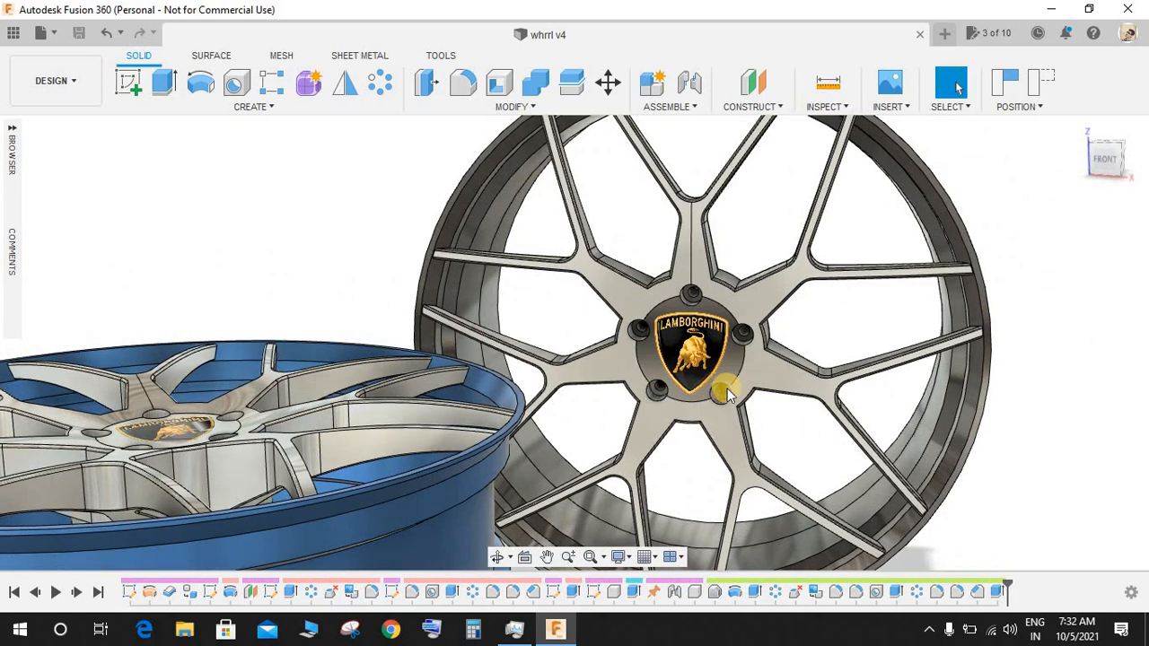
Step: Examine the finished Lamborghini wheel model, its spokes, rim and centre logo from several angles
scroll(743, 390, "down", 4)
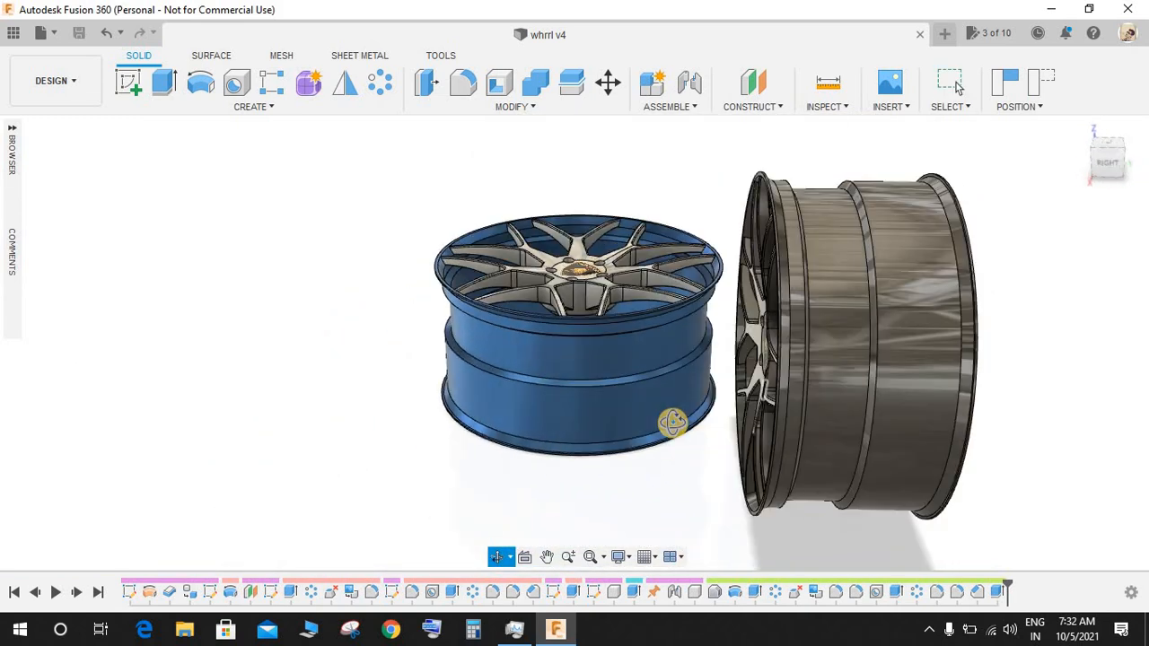
scroll(713, 401, "up", 3)
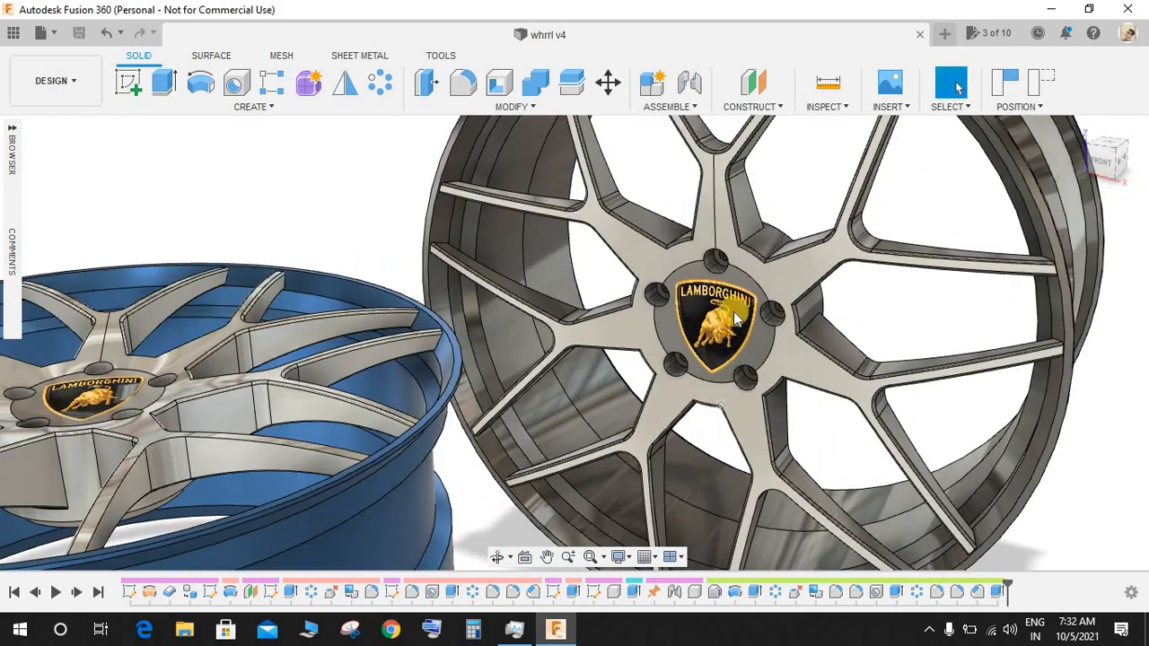
left_click(723, 300)
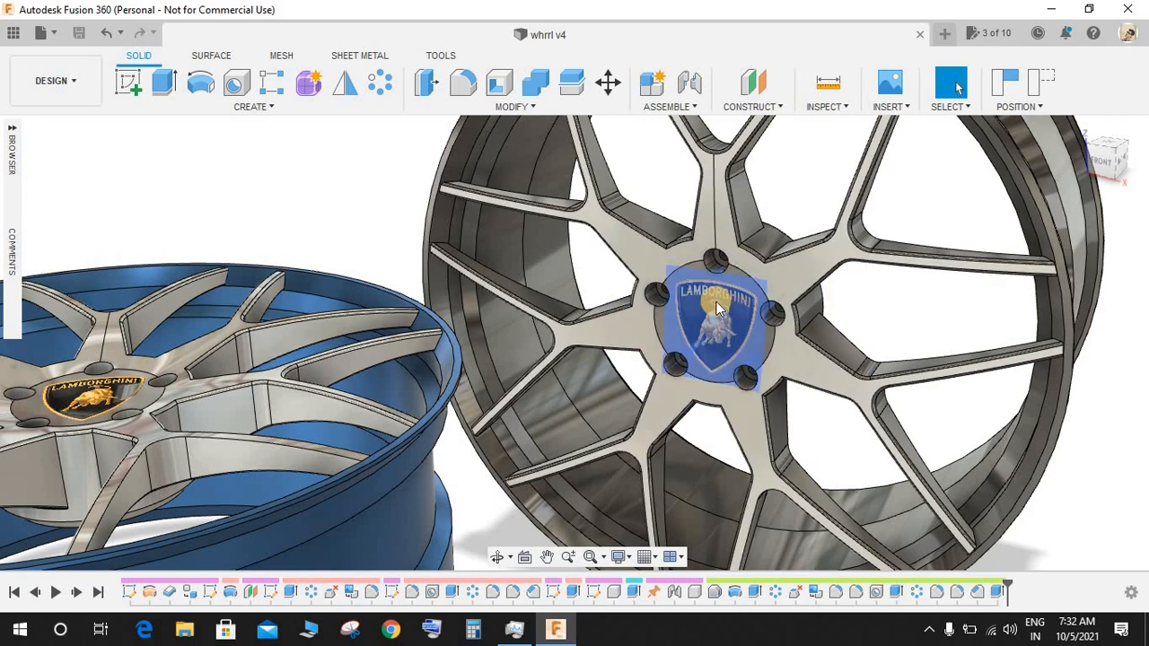
mouse_move(790, 372)
middle_mouse_down("shift")
mouse_move(801, 395)
mouse_move(775, 373)
middle_mouse_up("shift")
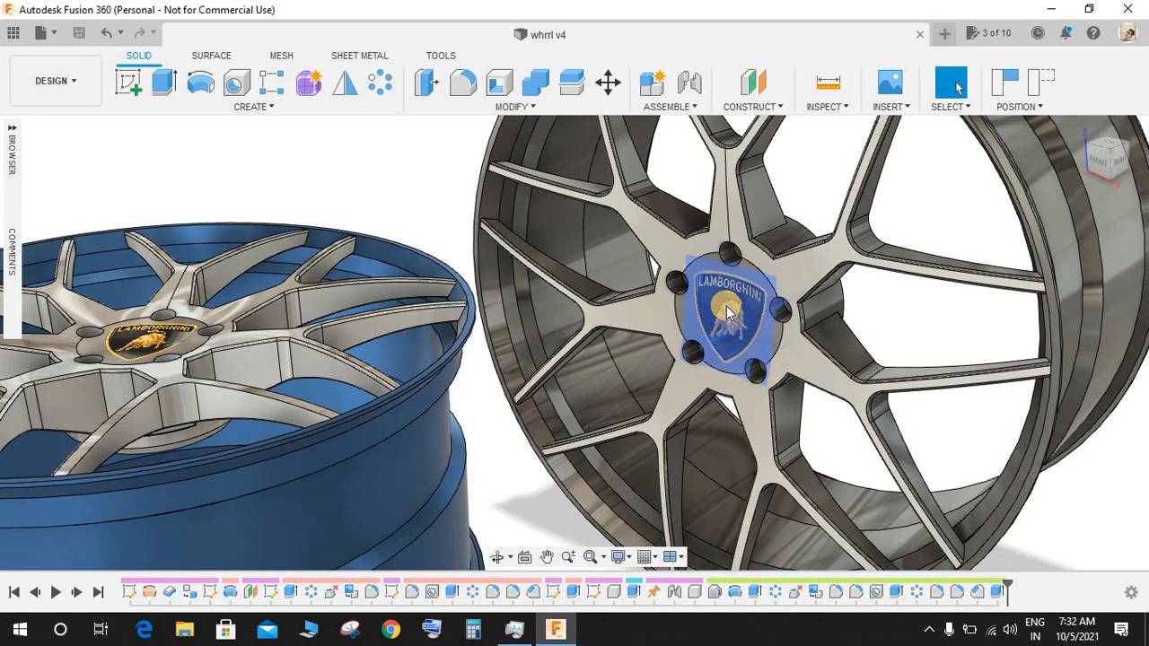
scroll(722, 305, "up", 3)
middle_click_drag(909, 273, 958, 269, "shift")
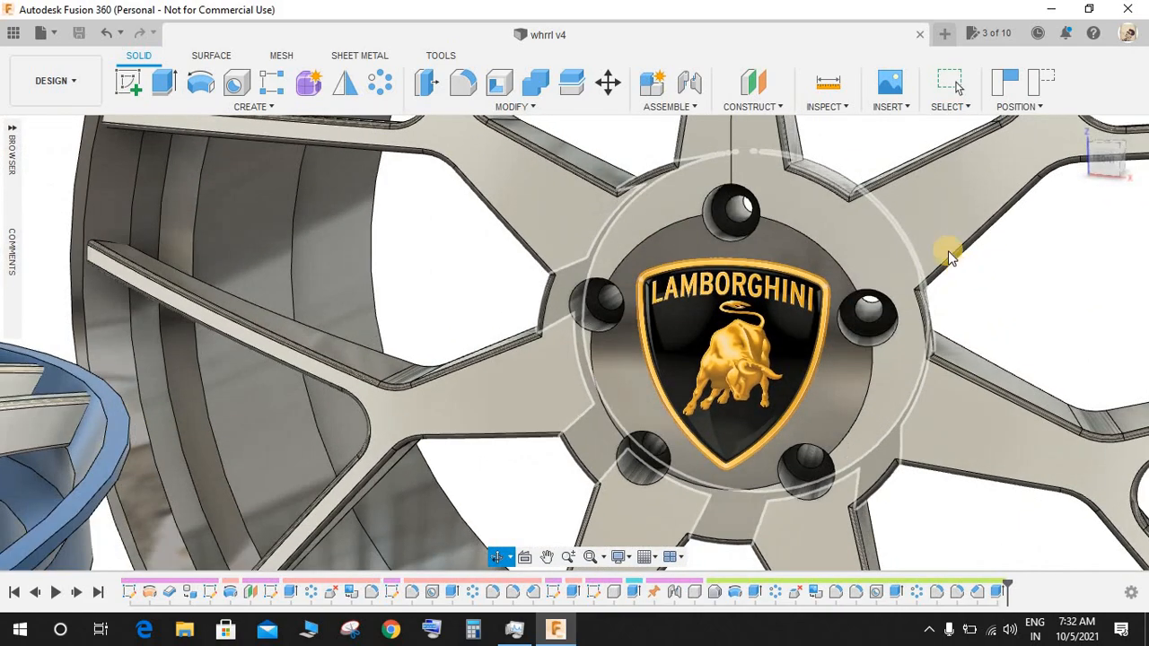
middle_click_drag(992, 225, 863, 281, "shift")
scroll(829, 306, "down", 3)
scroll(864, 280, "down", 3)
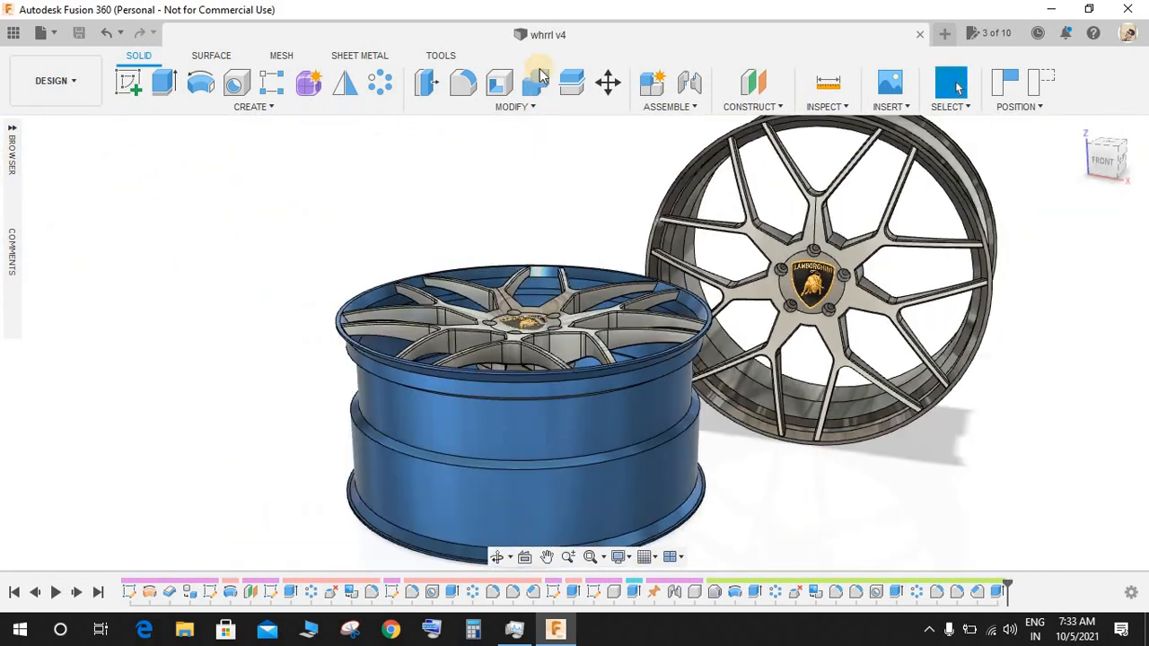
Step: Create a new design and start a sketch on the plane facing the right view
left_click(944, 33)
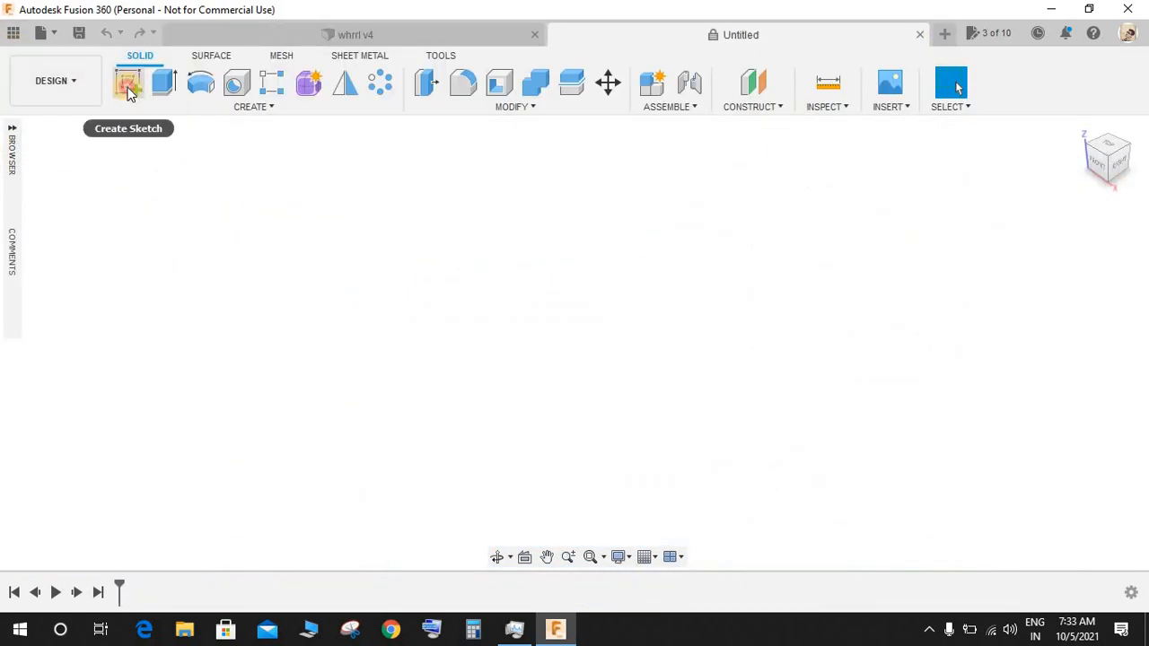
left_click(128, 90)
left_click(625, 285)
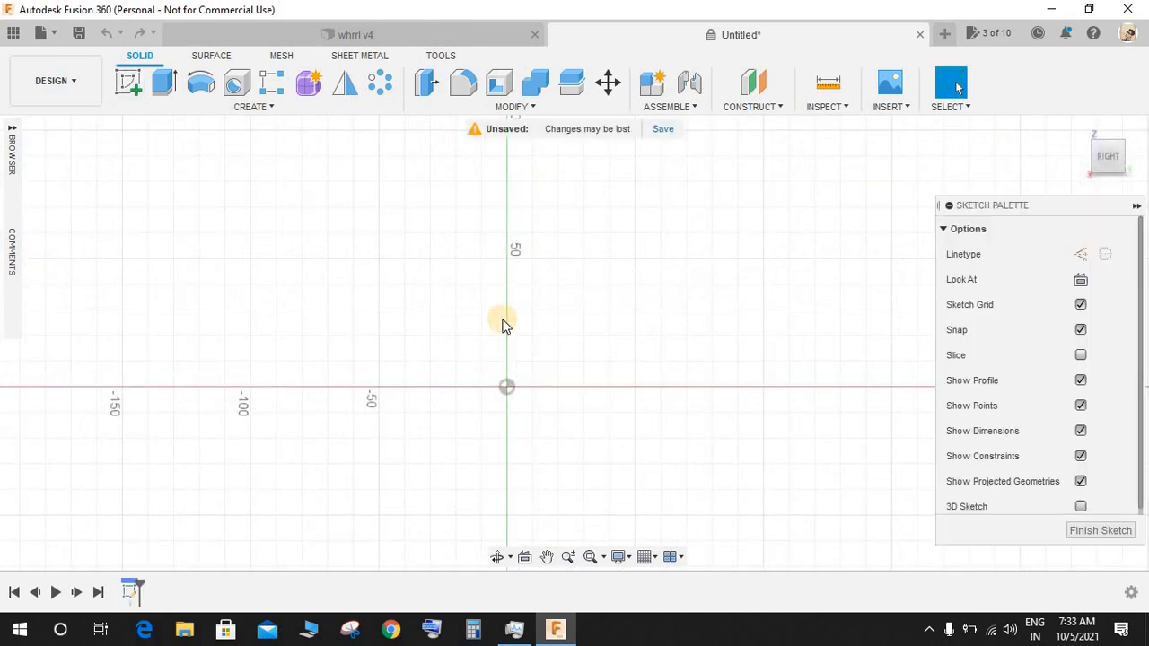
Step: Draw a vertical 260 mm construction line upward from the origin
left_click(1080, 256)
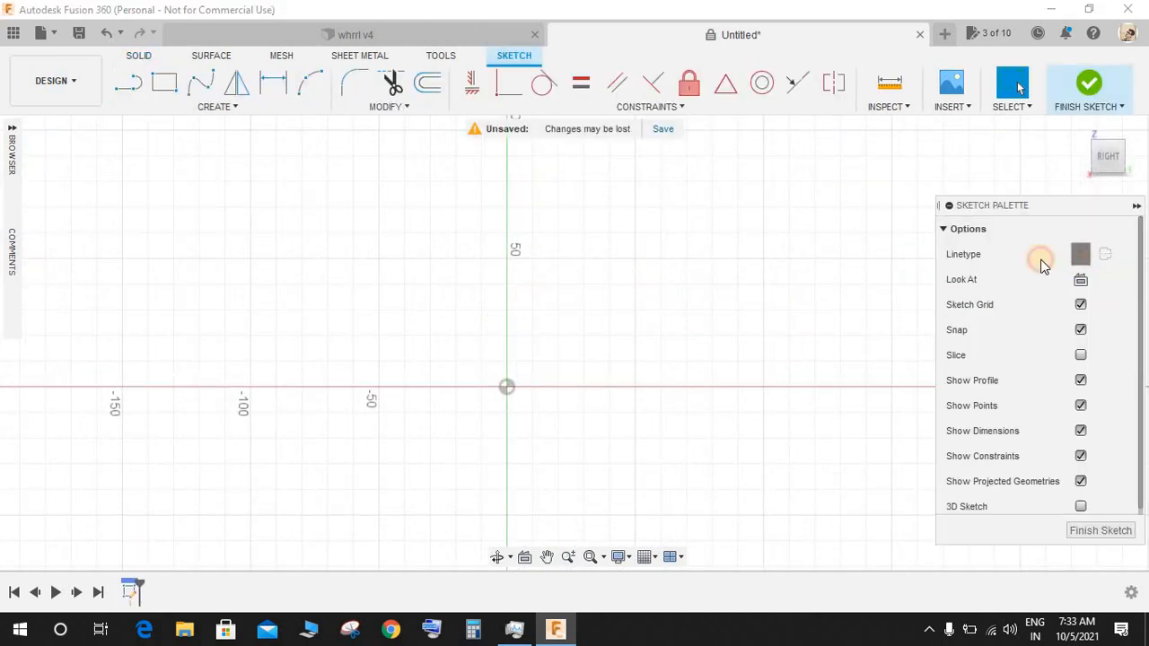
left_click(115, 83)
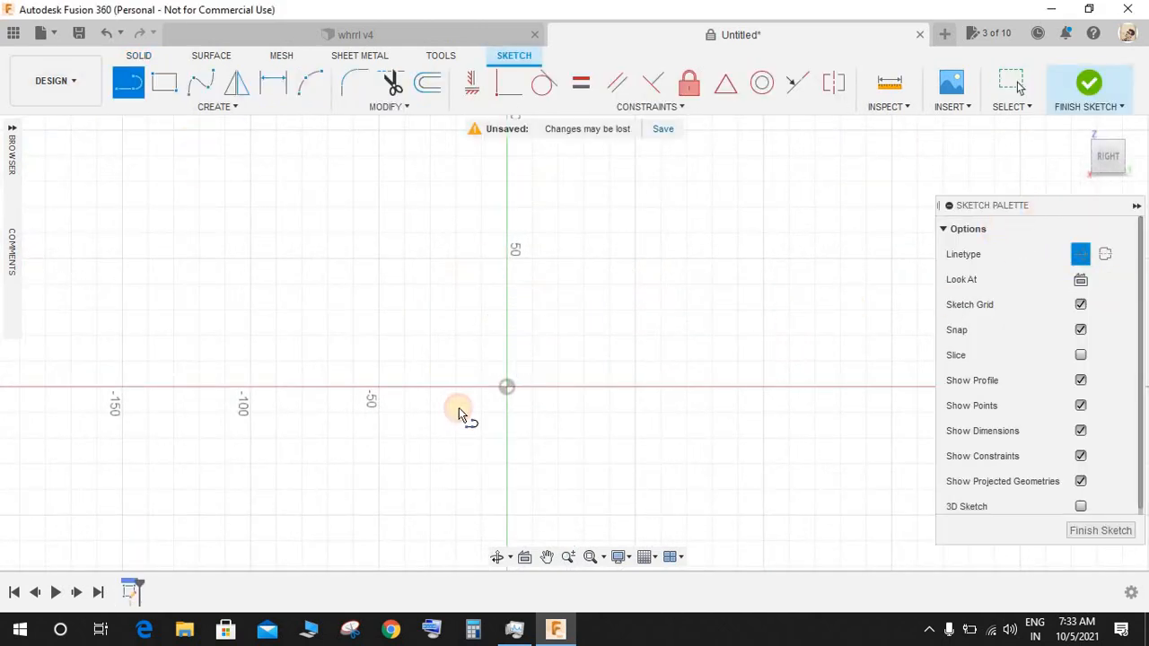
left_click(508, 393)
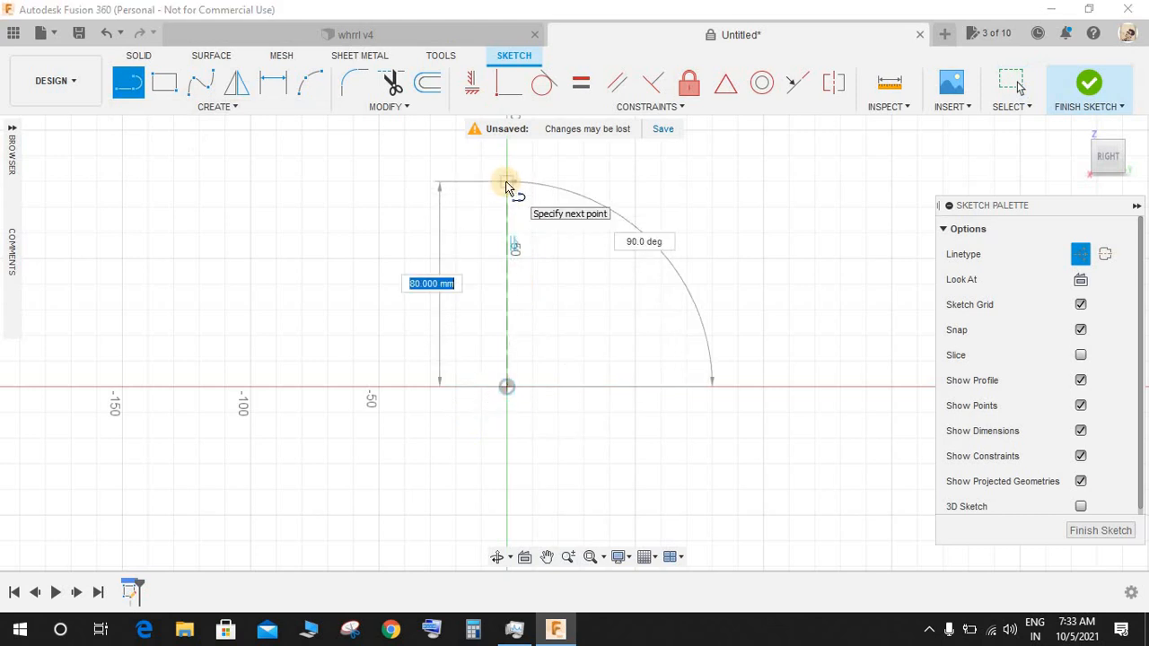
type("260")
key("Return")
left_click(507, 250)
scroll(511, 269, "down", 6)
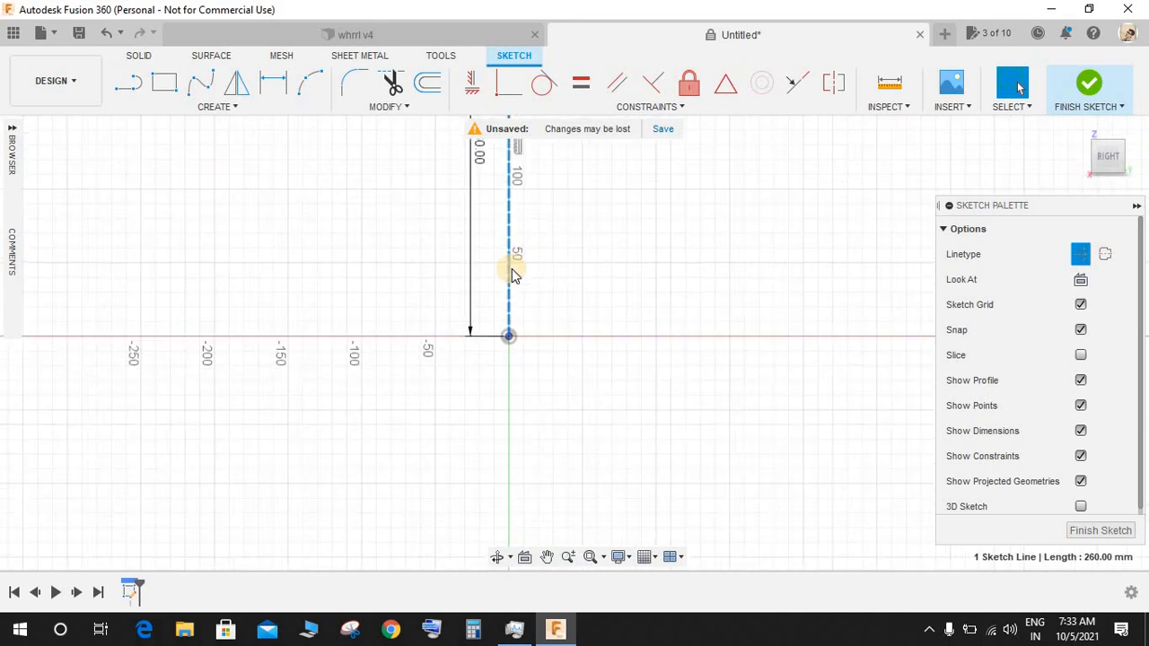
scroll(580, 172, "up", 4)
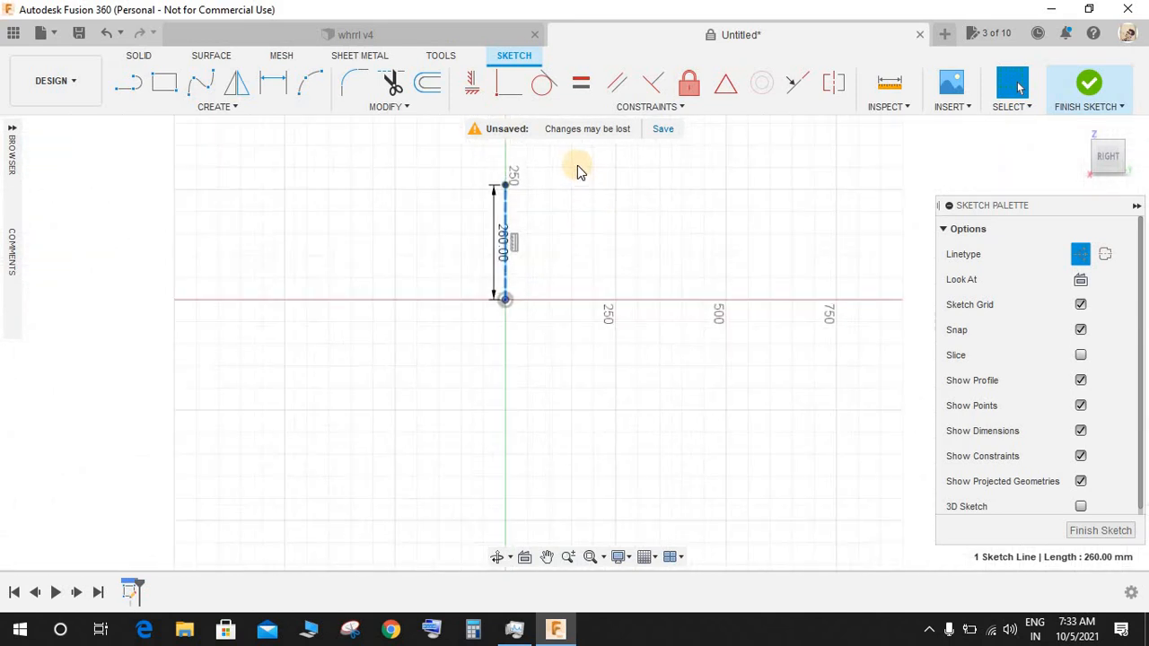
scroll(467, 248, "up", 2)
left_click(466, 236)
Step: With normal linetype, sketch a stepped rim profile from the construction line's upper end: about 15 mm down, slant, horizontal, slant, horizontal
key("l")
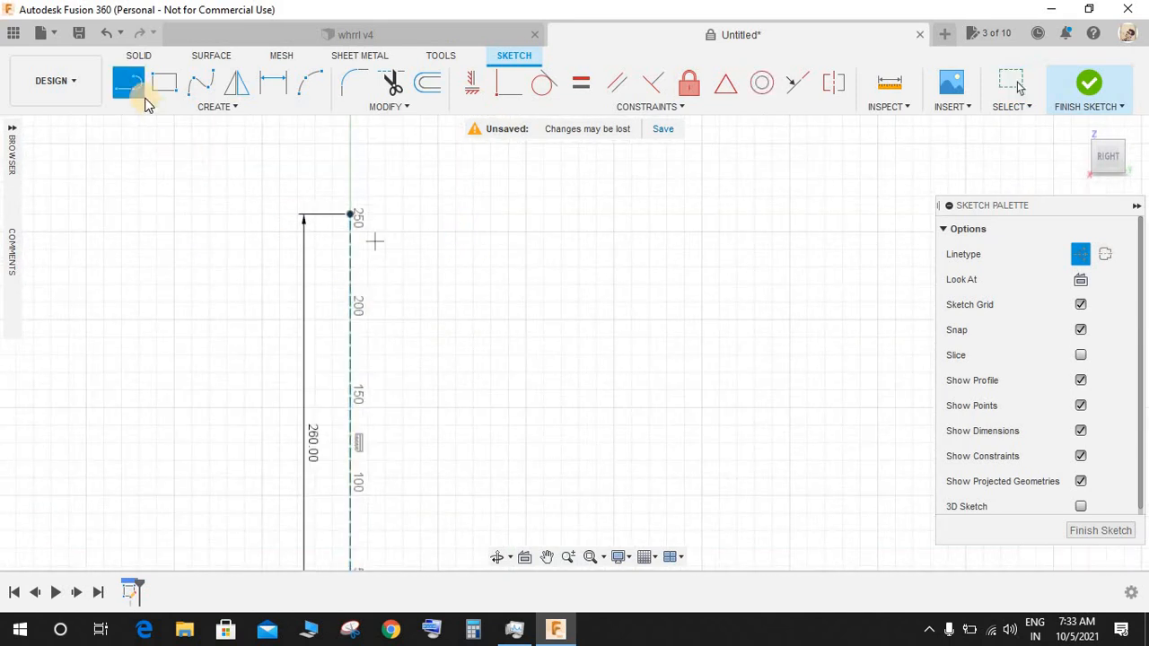
left_click(1086, 253)
scroll(379, 199, "up", 3)
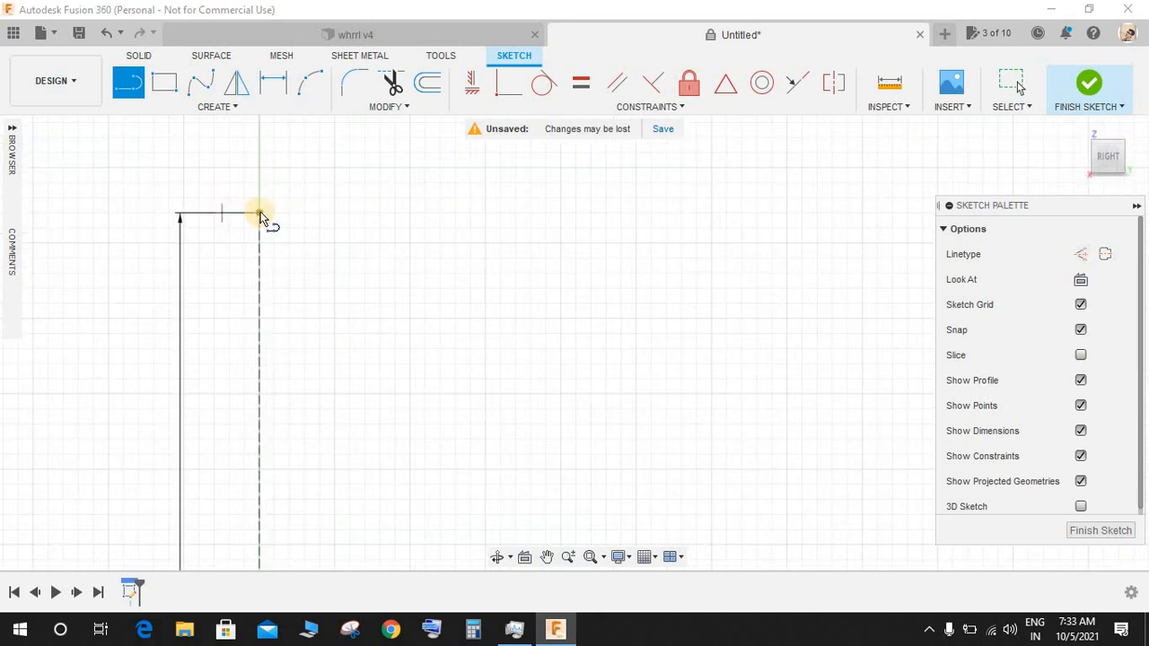
left_click(261, 214)
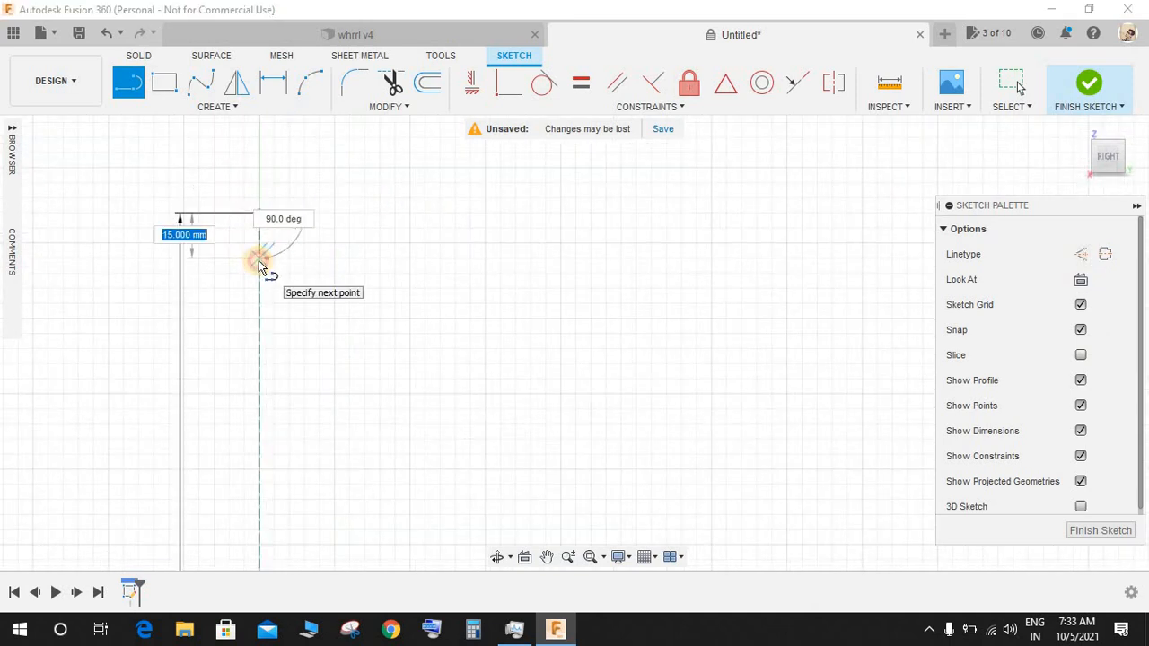
double_click(260, 260)
left_click(262, 261)
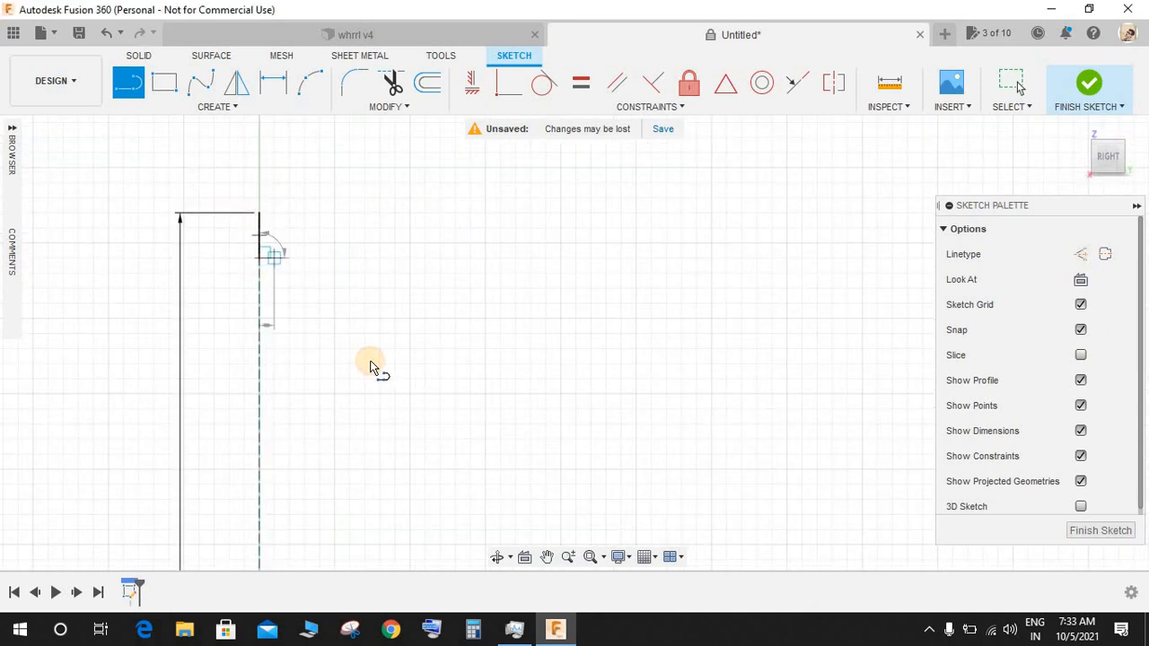
left_click(363, 363)
left_click(560, 365)
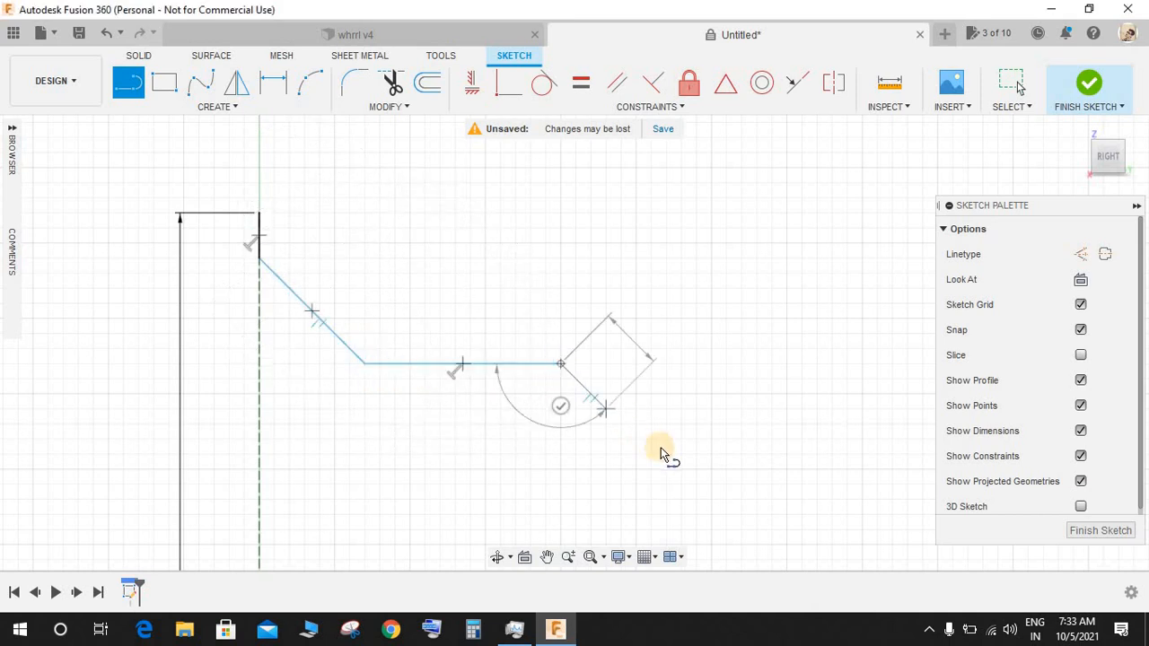
left_click(662, 446)
double_click(862, 447)
key("Escape")
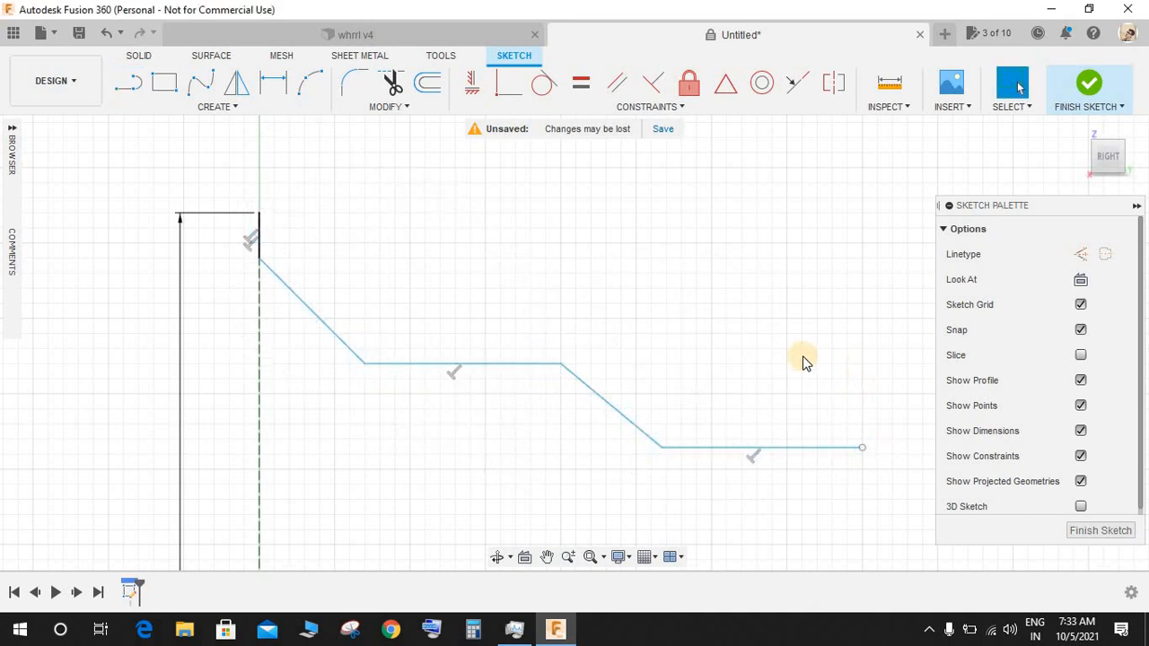
Step: Dimension the short vertical segment at the start of the profile to 4 mm
left_click(259, 238)
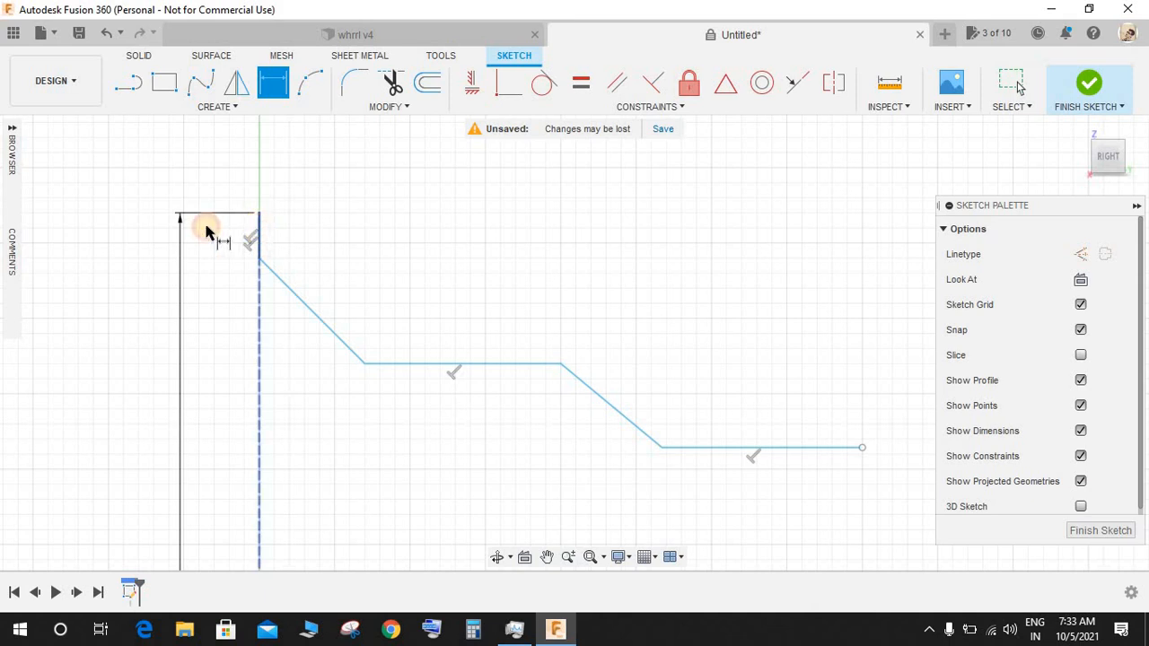
key("d")
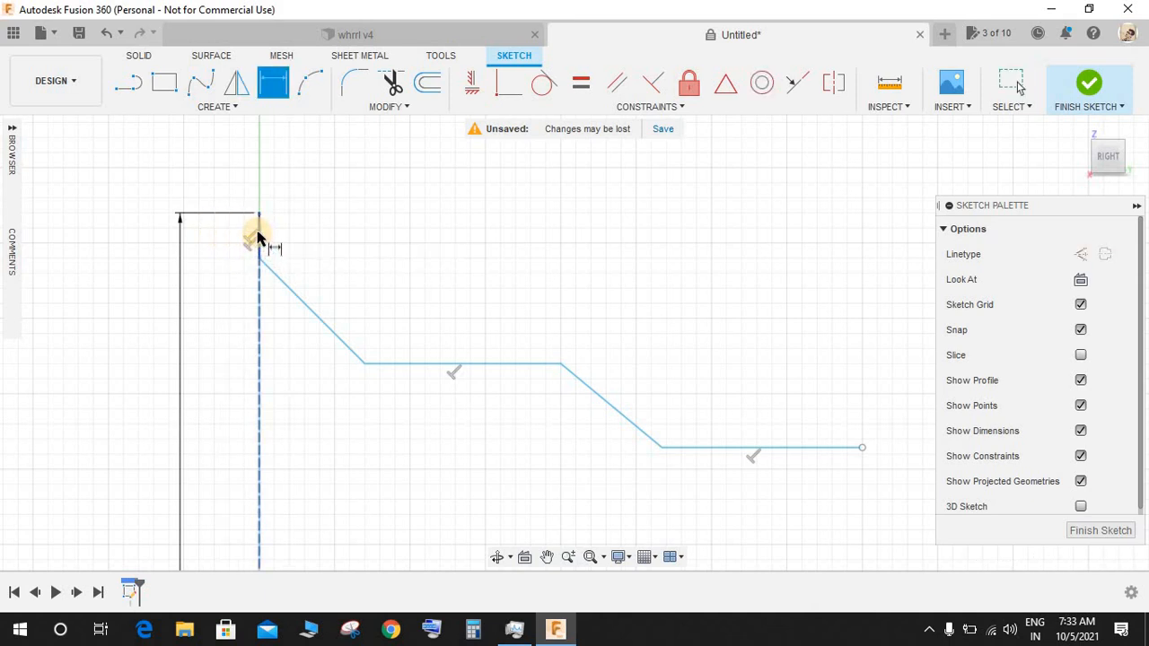
left_click(257, 240)
left_click(215, 233)
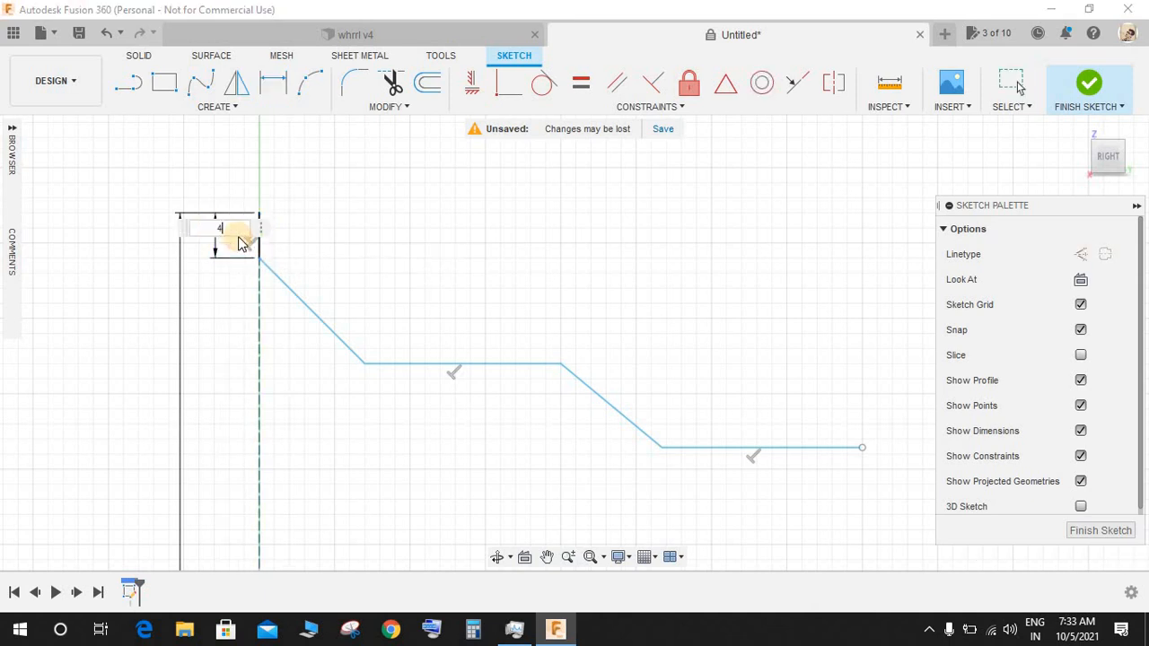
type("4")
key("Return")
Step: Set the angle between the first slanted line and the vertical construction line to 60 degrees
left_click(284, 257)
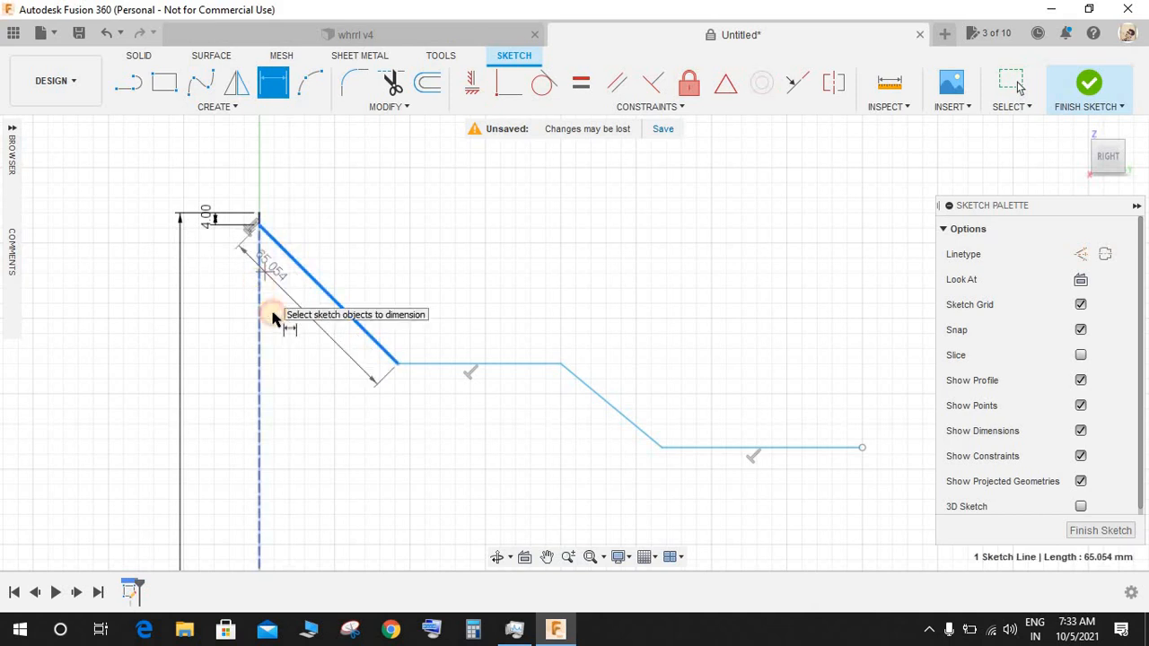
left_click(261, 305)
left_click(288, 328)
type("60")
key("Return")
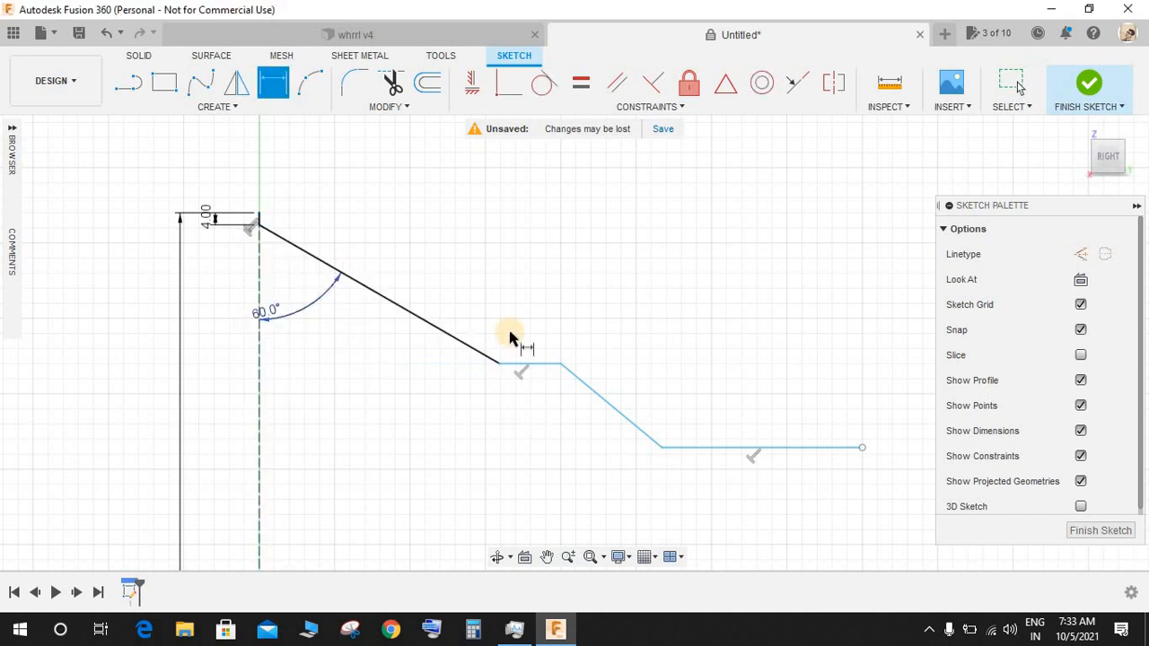
Step: Set the vertical distance from the construction line's upper endpoint to the first horizontal line to 12 mm
left_click(259, 217)
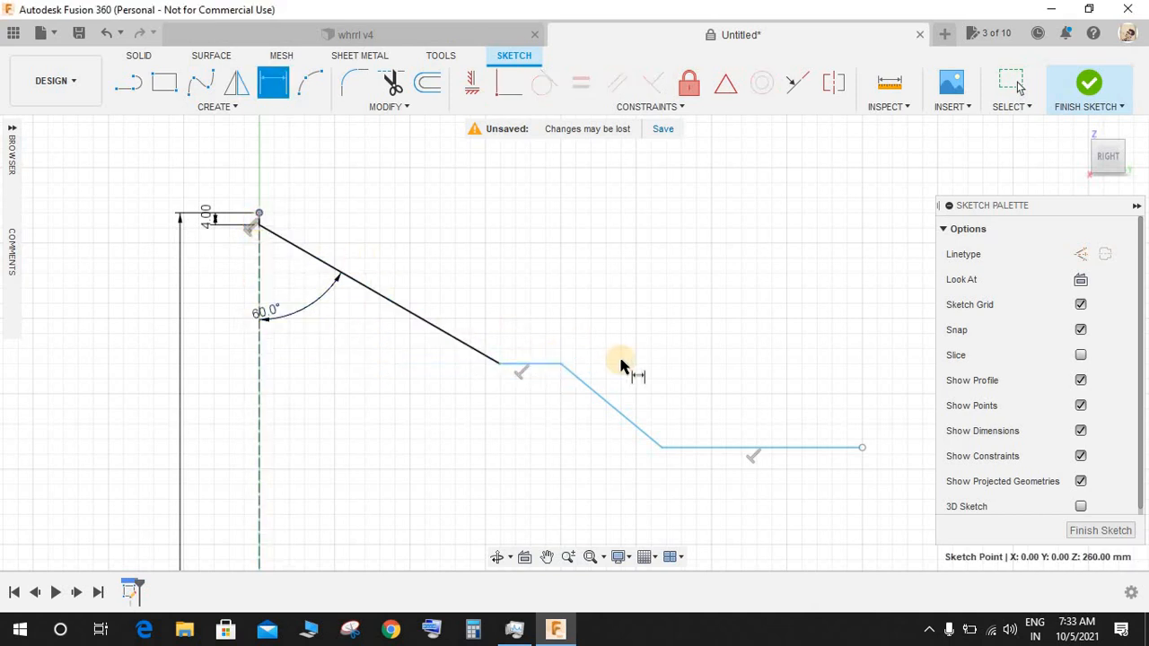
left_click(545, 365)
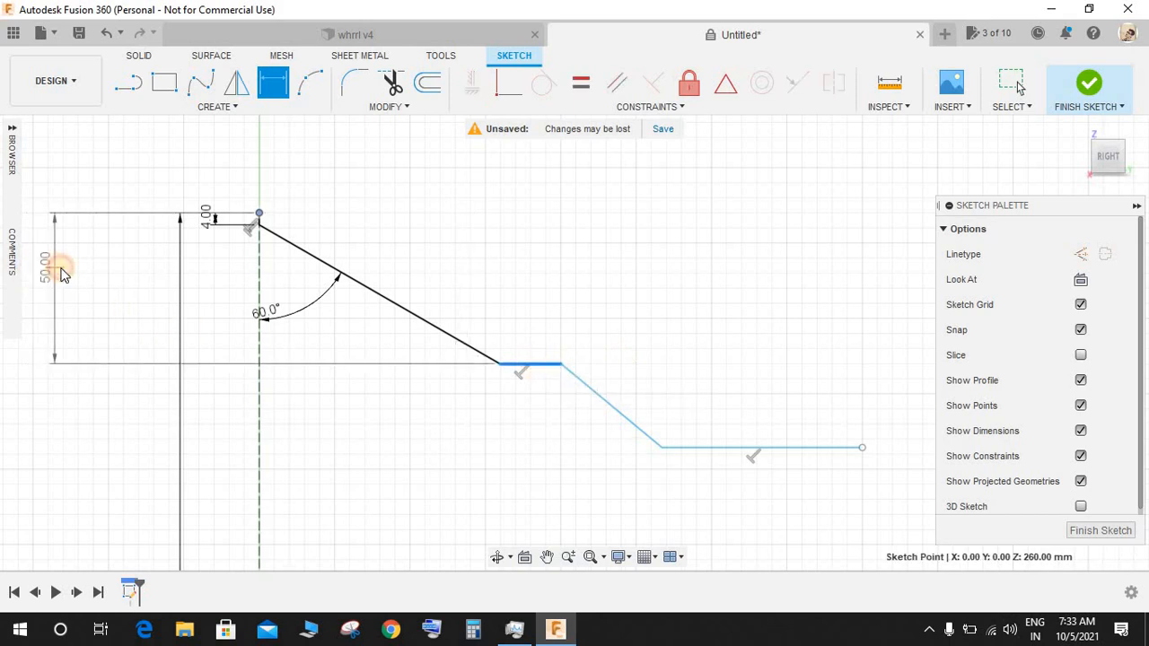
left_click(61, 270)
type("12")
key("Return")
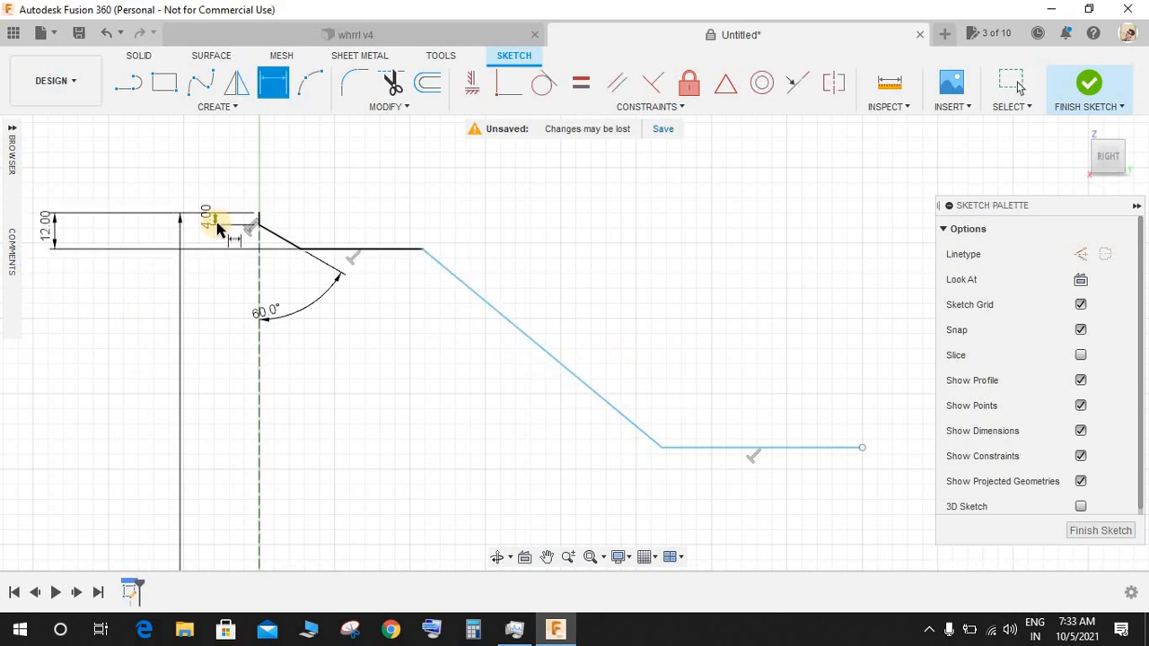
Step: Set the vertical distance between the two horizontal profile lines to 12 mm
left_click(259, 216)
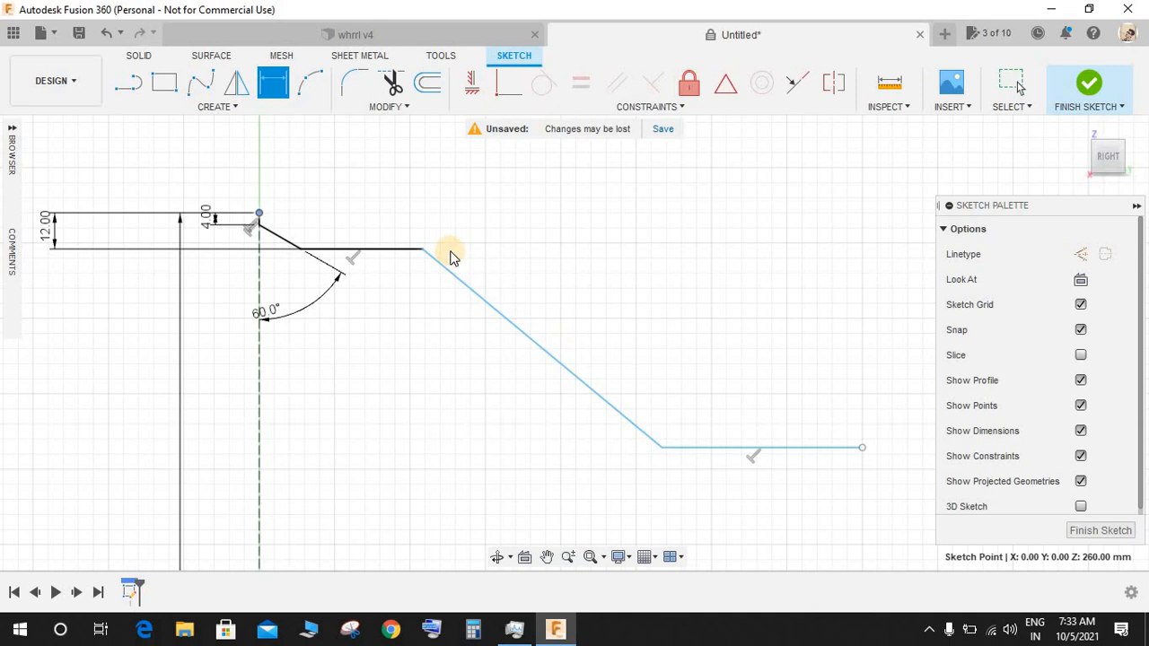
left_click(386, 250)
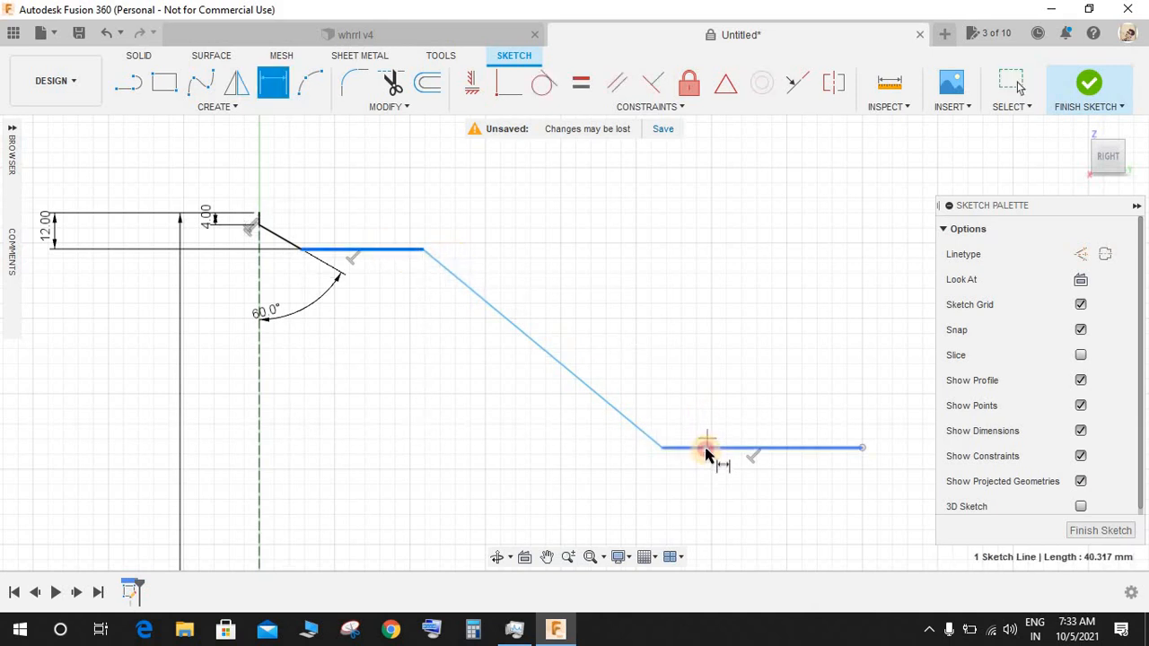
left_click(705, 452)
left_click(163, 328)
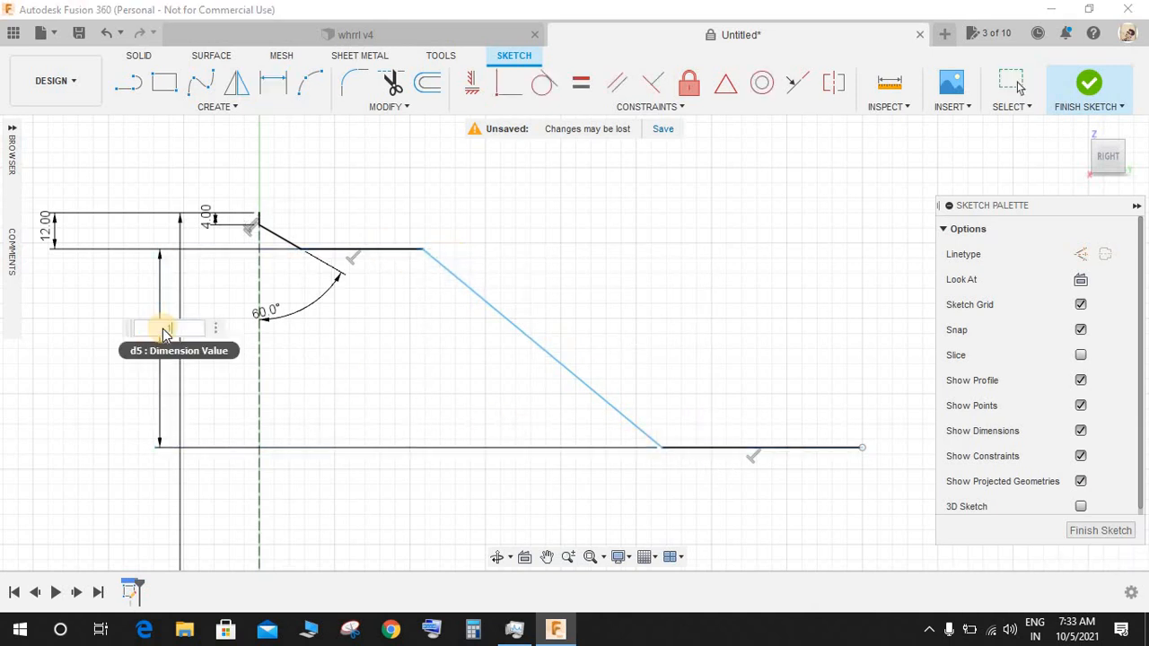
type("12")
key("Return")
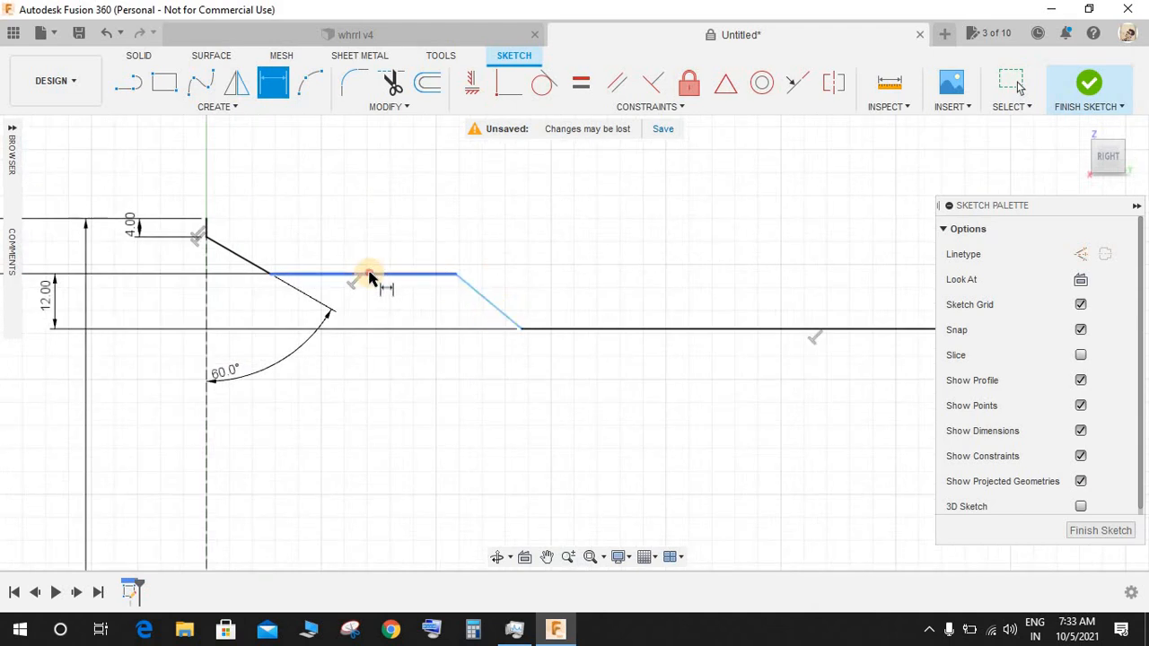
Step: Dimension the length of the upper horizontal line to 20 mm
left_click(369, 275)
left_click(365, 248)
type("20")
key("Return")
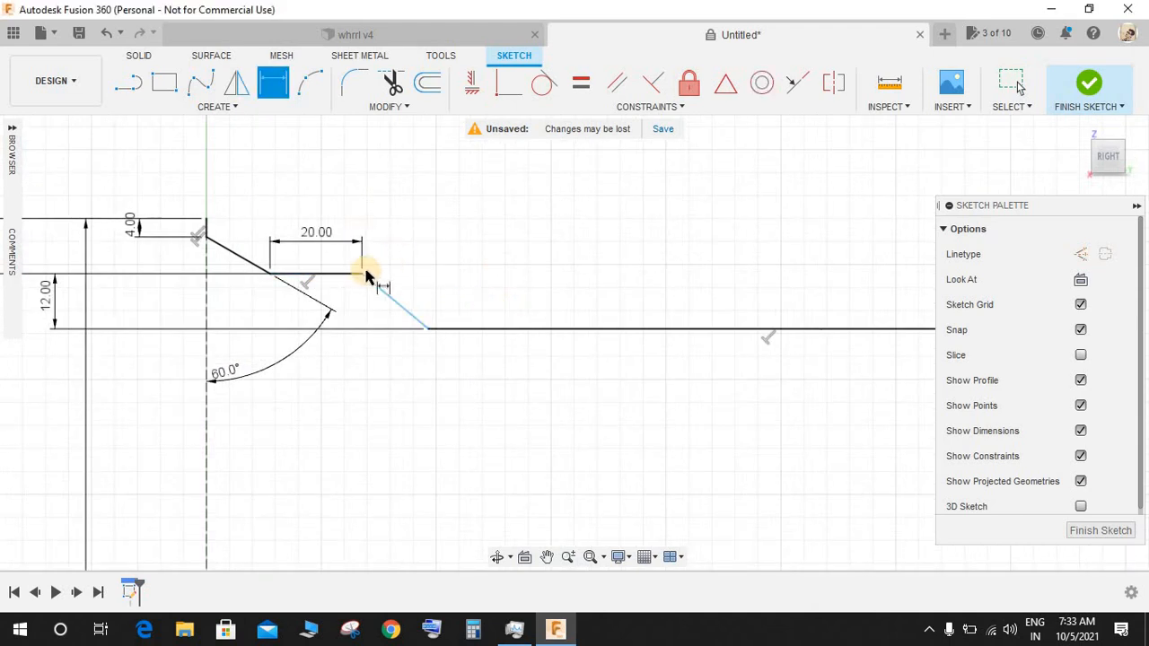
left_click(348, 278)
left_click(352, 311)
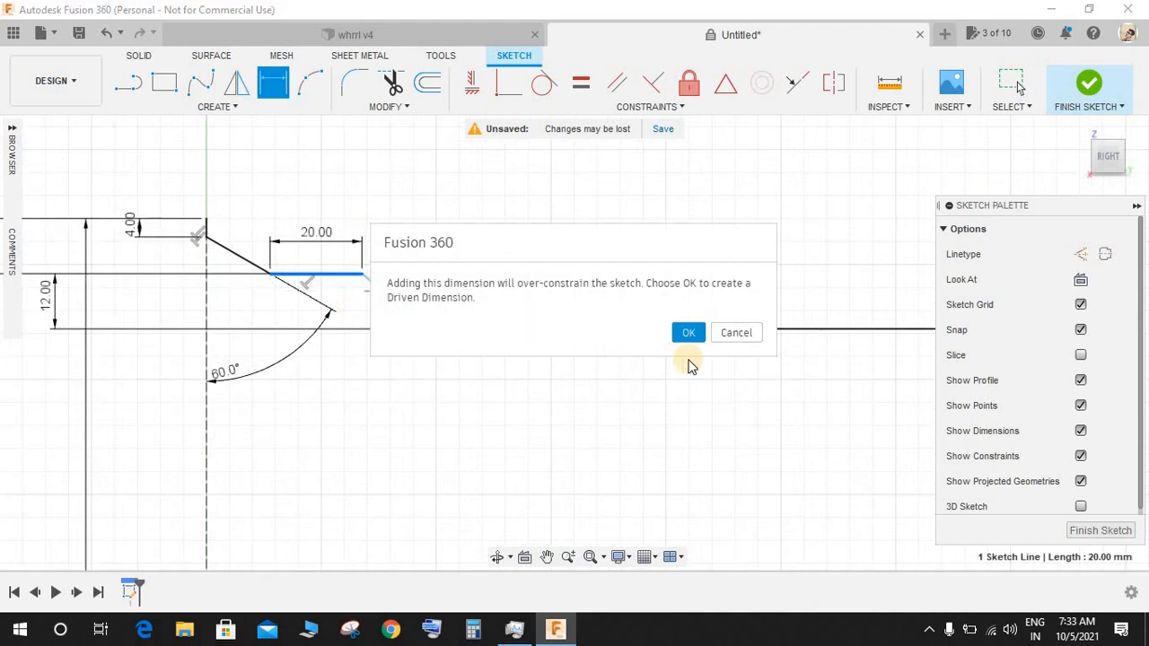
left_click(696, 333)
key("Escape")
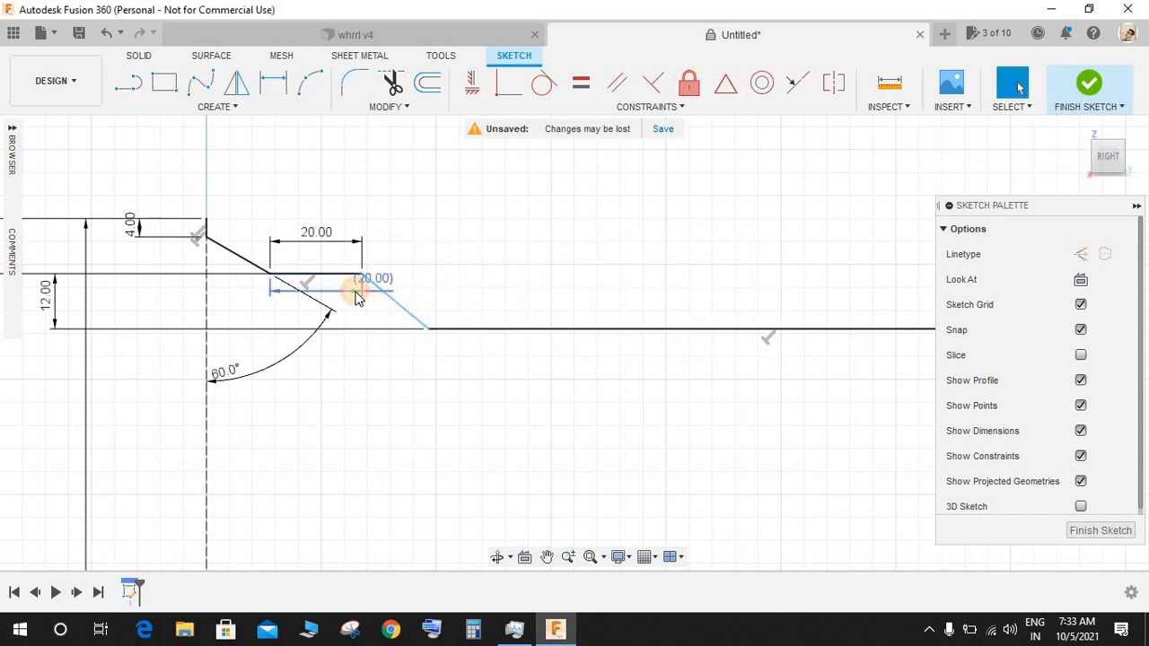
Step: Set the angle between the 20 mm horizontal line and the adjoining descending slanted line to 120 degrees
key("d")
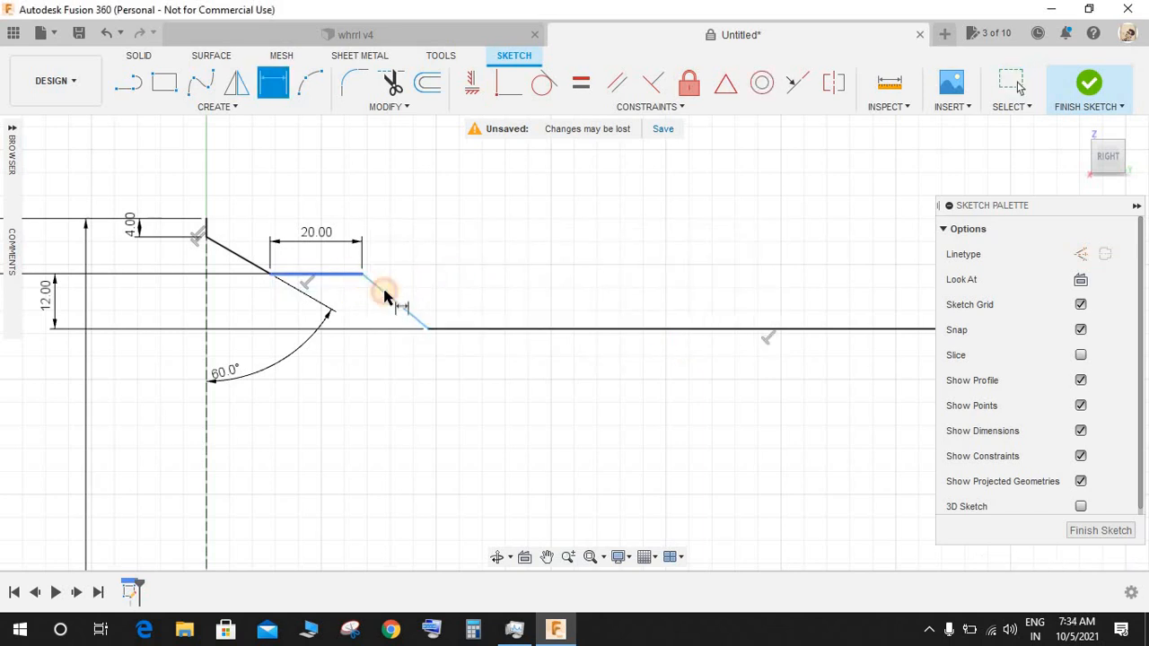
left_click(363, 278)
left_click(382, 295)
left_click(351, 310)
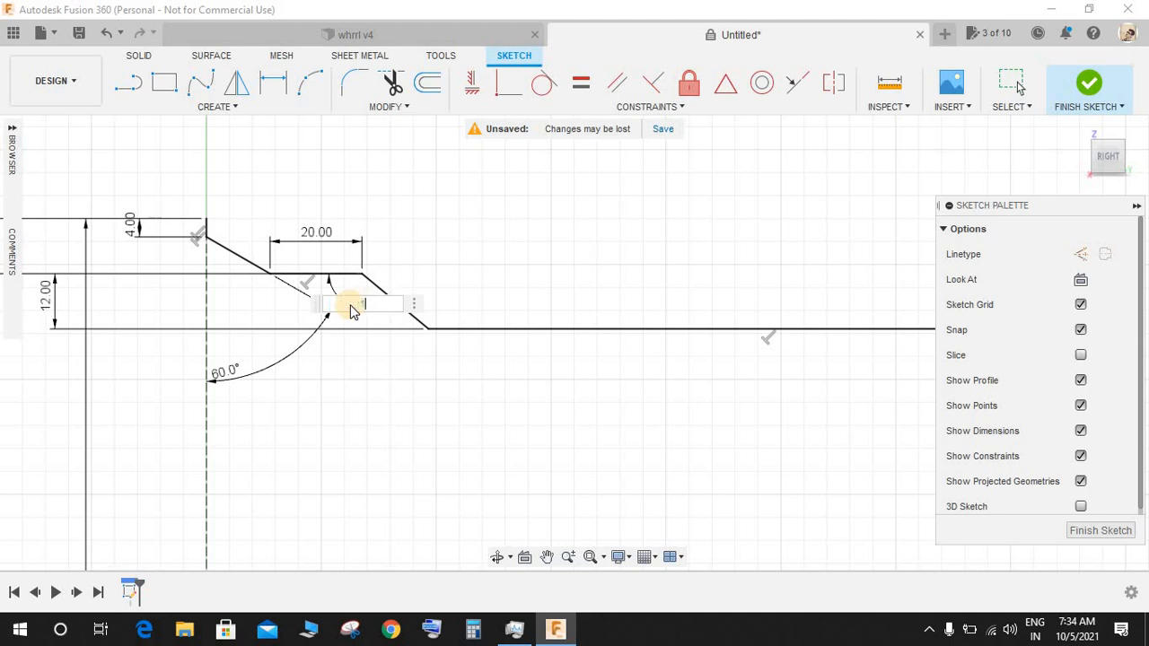
key("Return")
Step: Set the length of the lower horizontal profile line to 80 mm
left_click(472, 329)
left_click(478, 296)
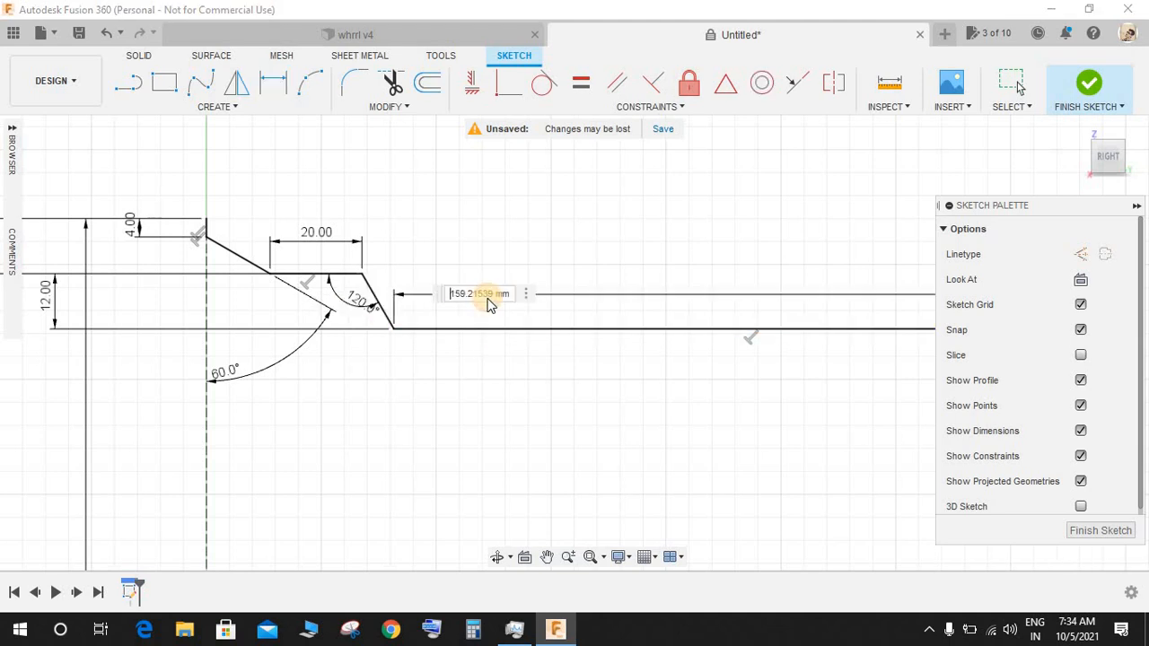
type("80")
key("Return")
scroll(497, 301, "up", 3)
scroll(505, 306, "down", 5)
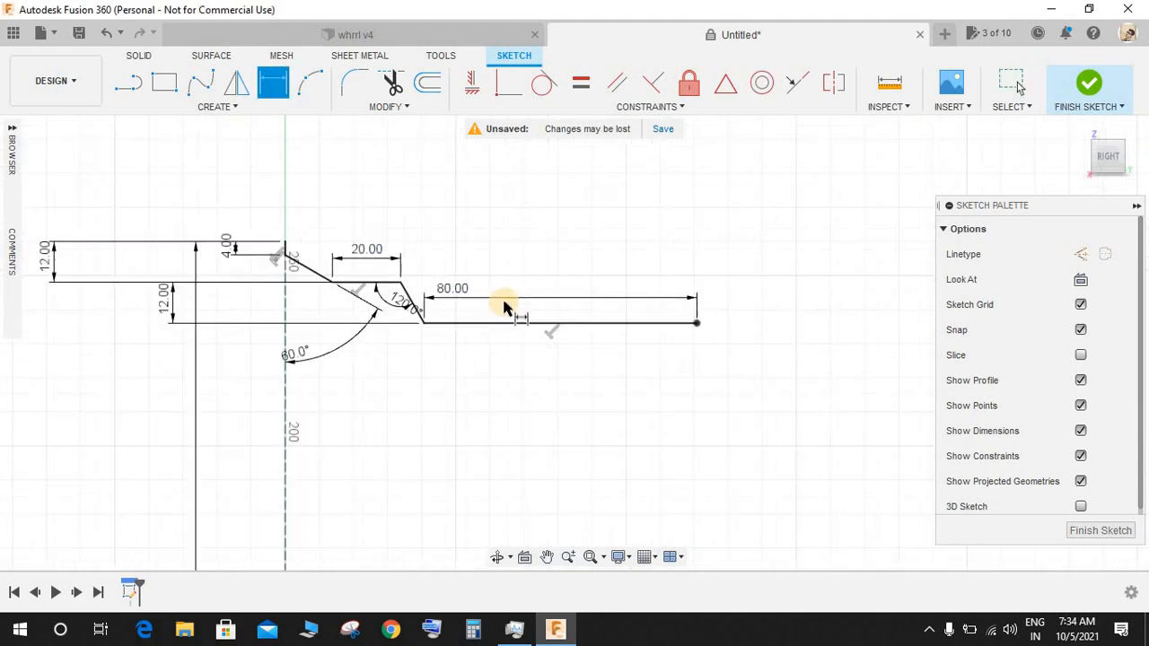
key("Escape")
Step: Draw a 250 mm horizontal construction line from the upper endpoint of the vertical construction line
left_click(1082, 255)
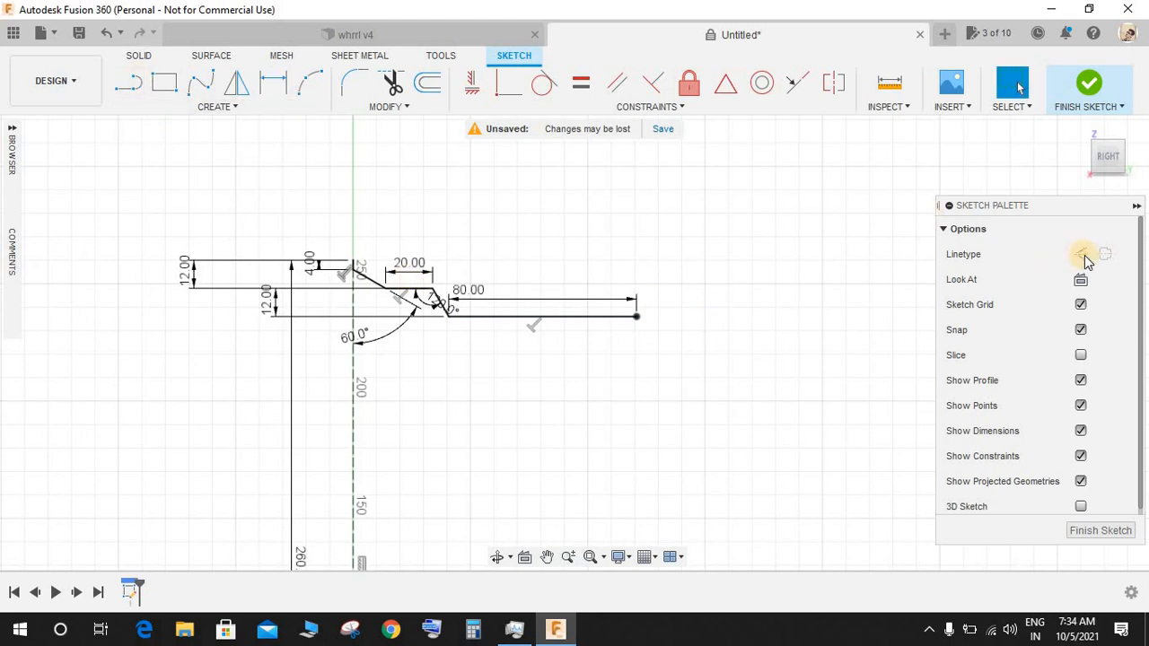
left_click(129, 82)
left_click(355, 263)
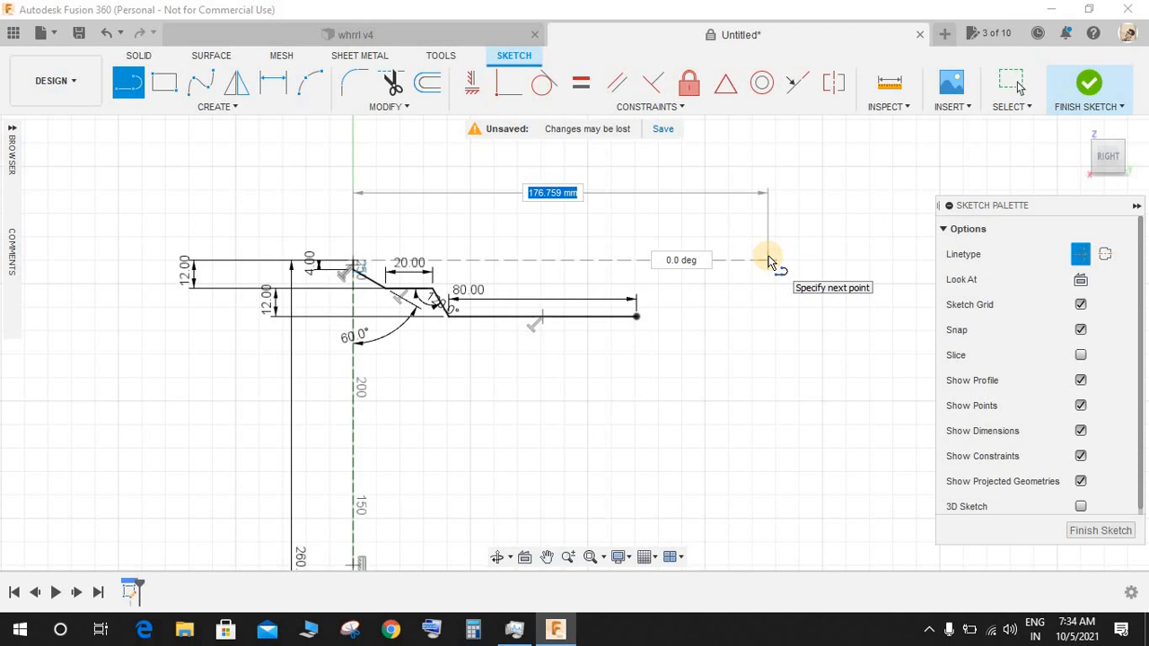
type("250")
key("Return")
key("Escape")
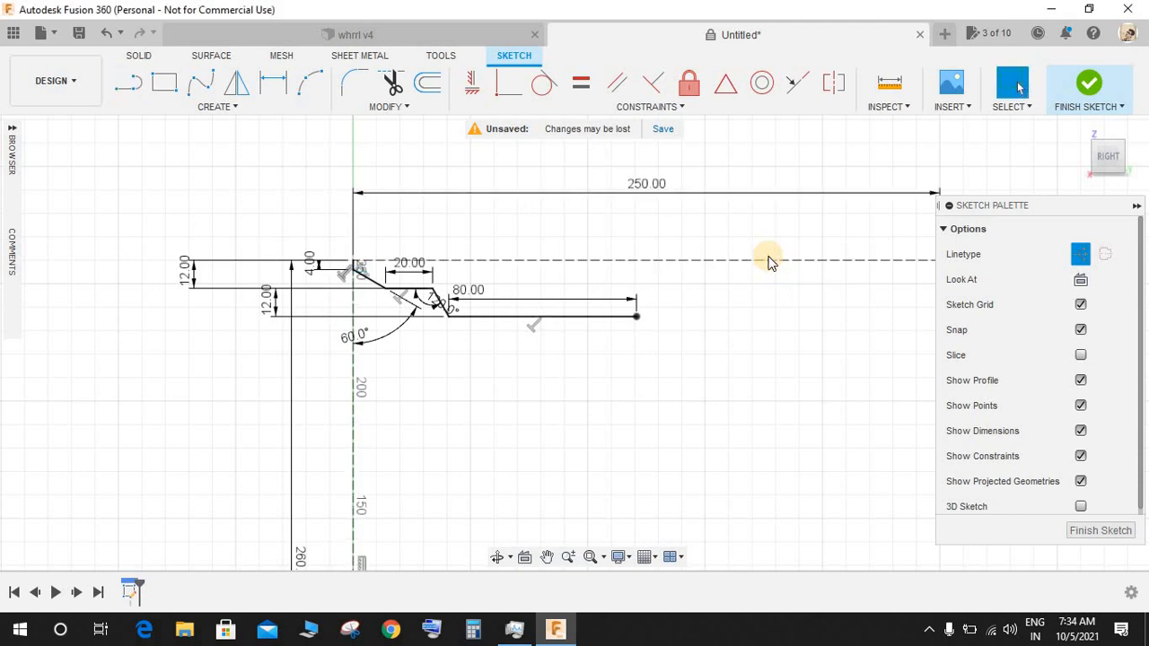
Step: Draw a horizontal construction line about 216 mm long from the 20 mm line's inner end, ending in line with the 250 mm line's far end
scroll(769, 261, "up", 2)
scroll(775, 272, "down", 2)
middle_click_drag(672, 276, 517, 262)
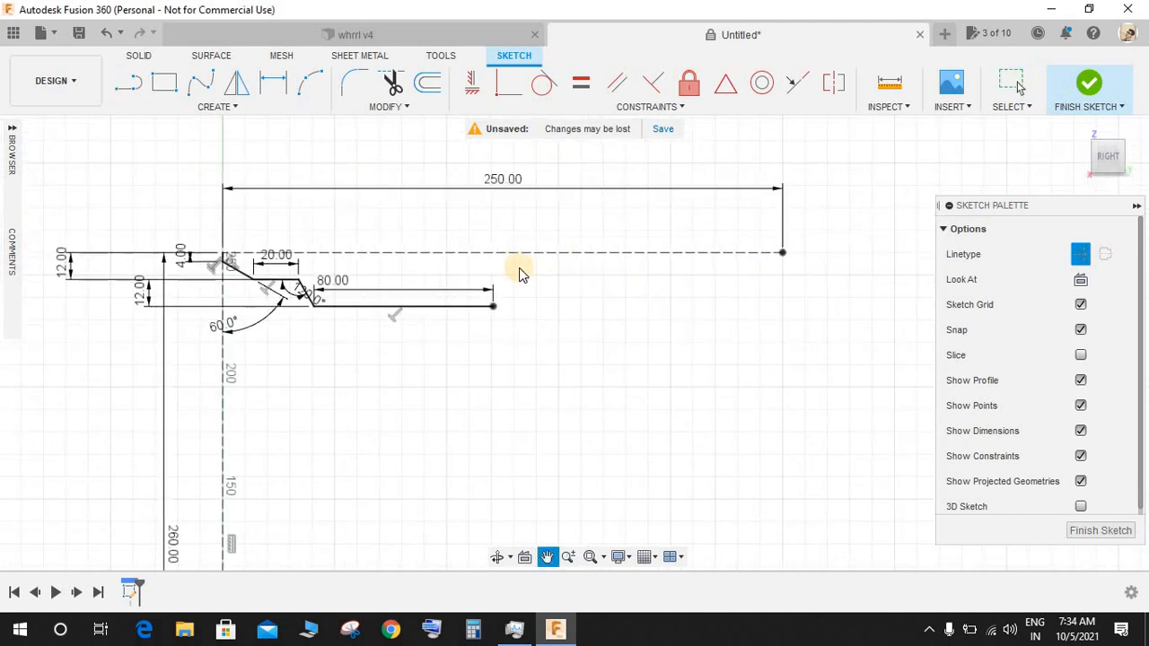
scroll(515, 261, "up", 1)
left_click(128, 82)
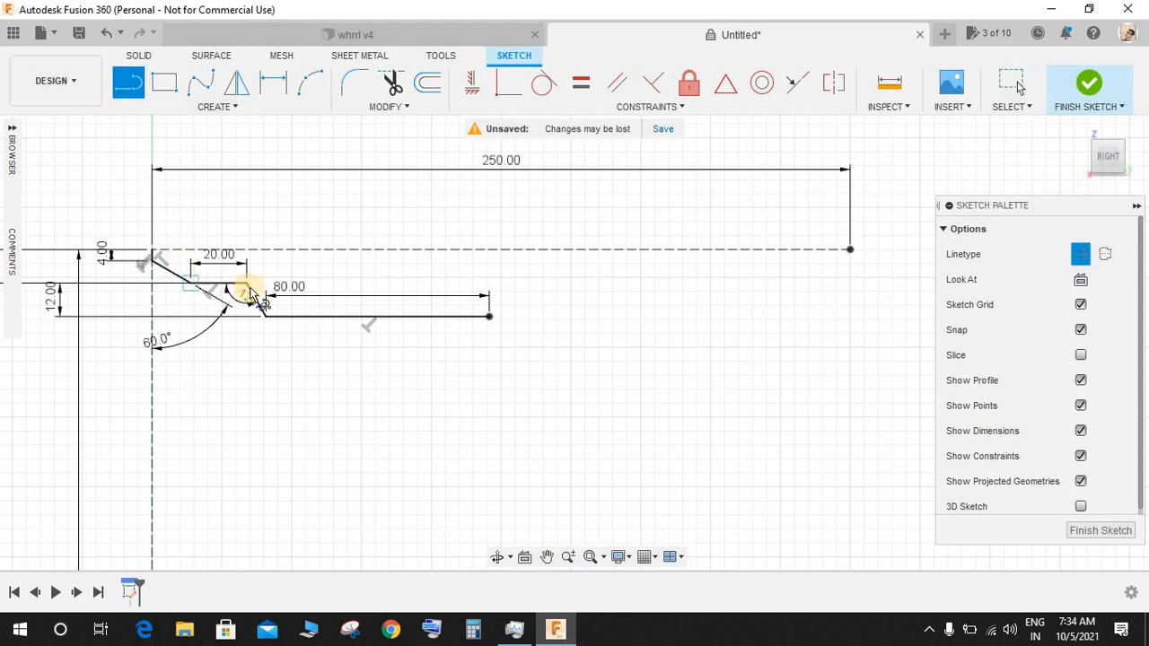
left_click(276, 285)
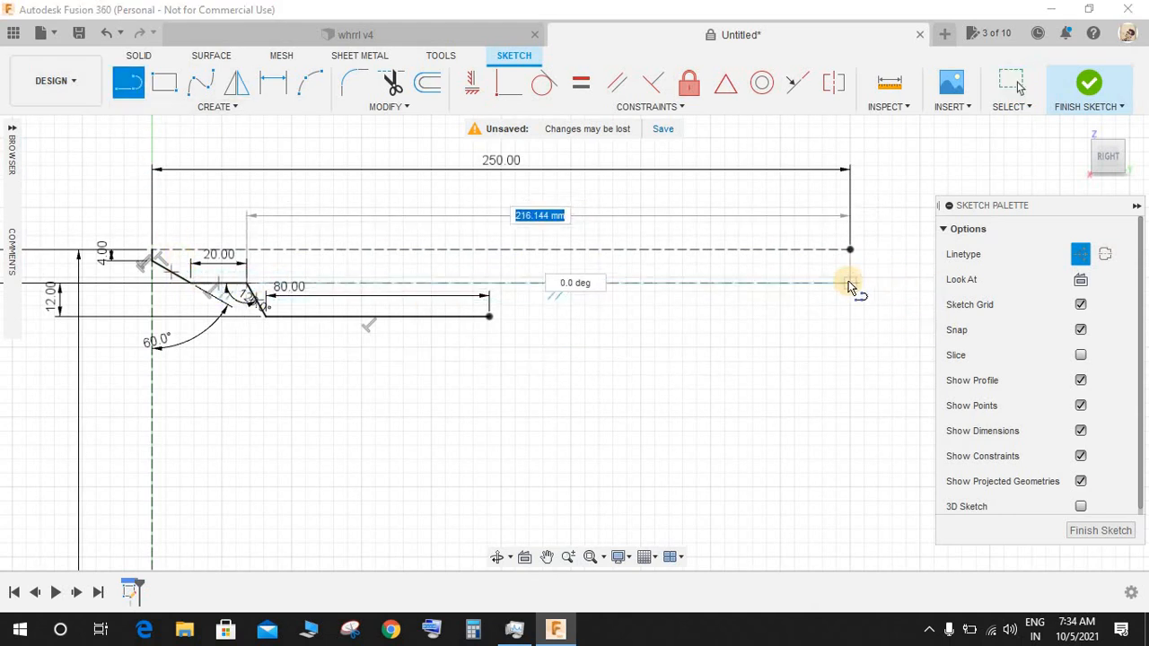
left_click(850, 283)
key("Escape")
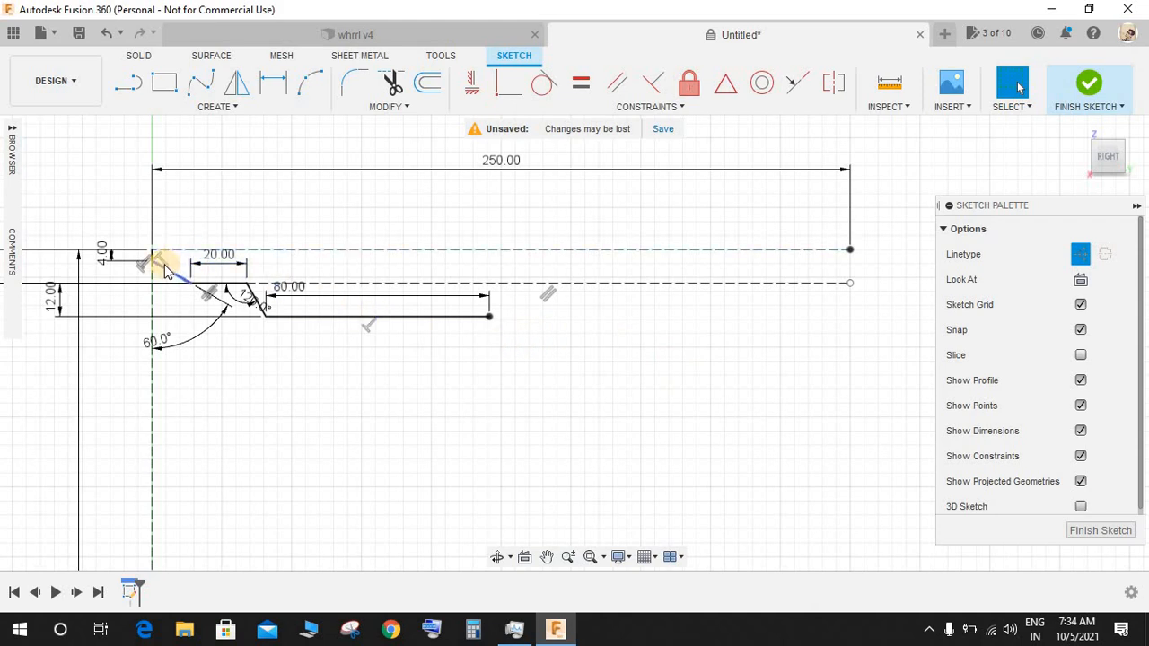
Step: Draw a horizontal construction line from the lower end of the 4 mm rim lip to below the 250 mm line's far end
key("l")
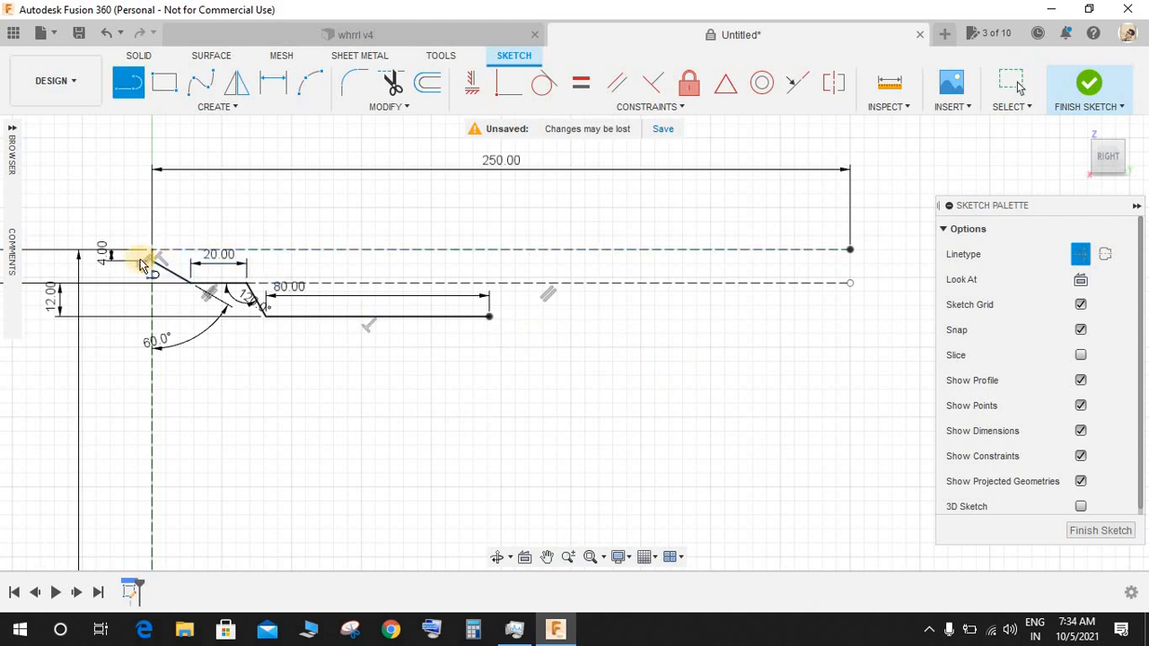
left_click(851, 262)
key("Escape")
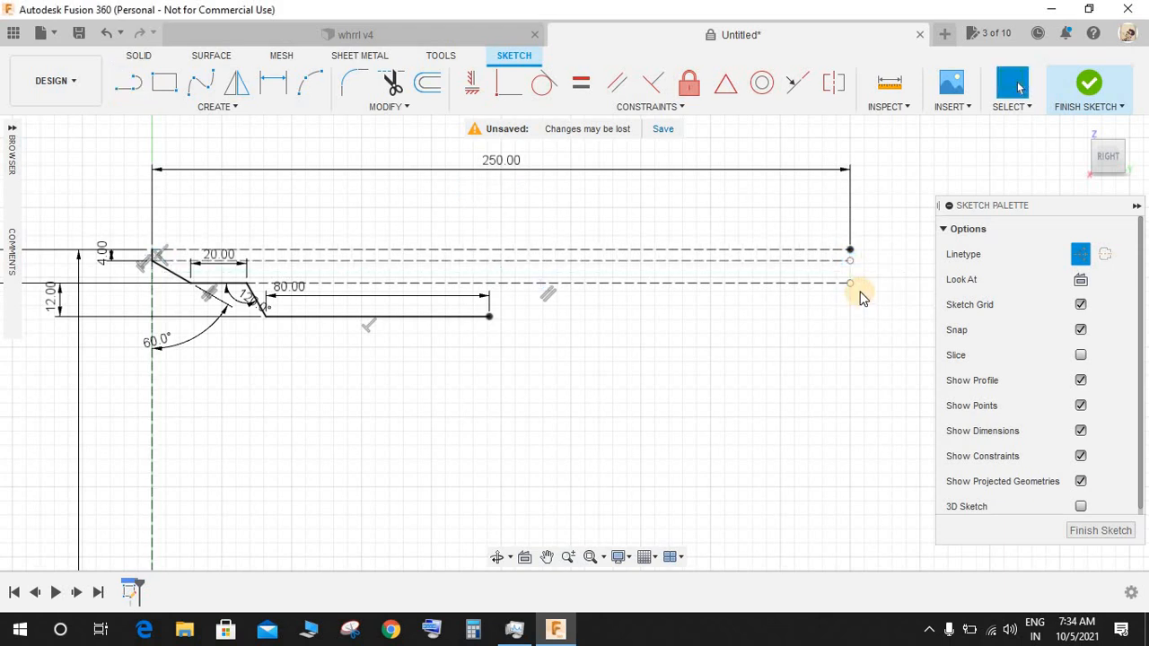
Step: Continue the profile in normal linetype from the 80 mm line: a rising slant, a long horizontal, another rising slant and a 4 mm vertical lip
key("l")
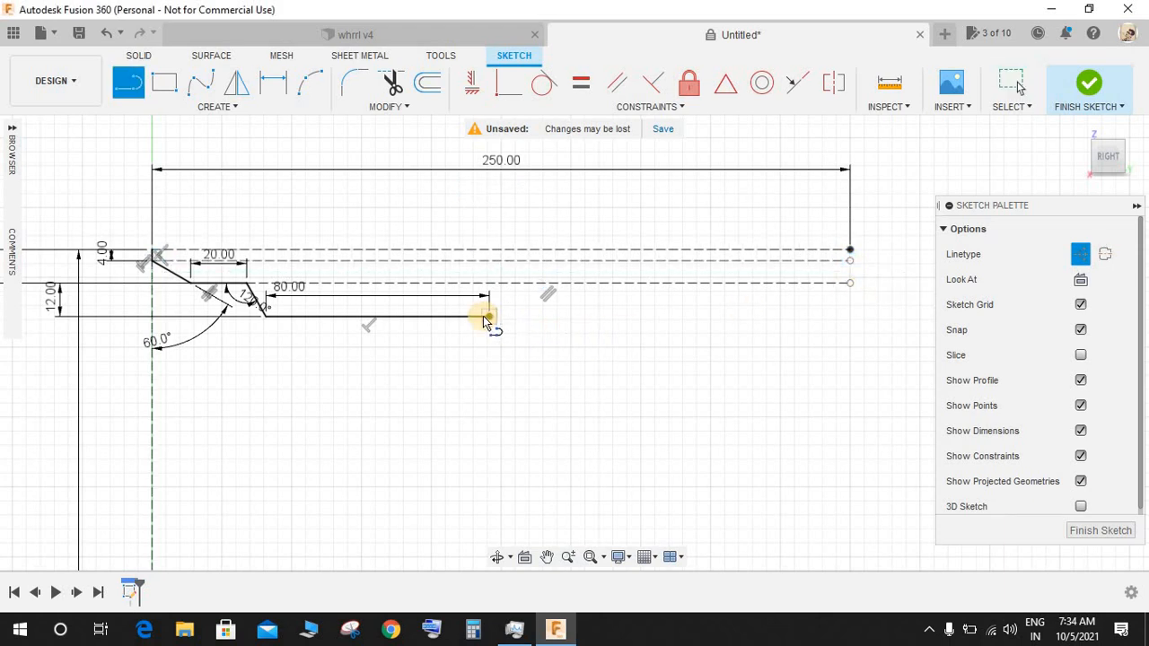
left_click(1081, 254)
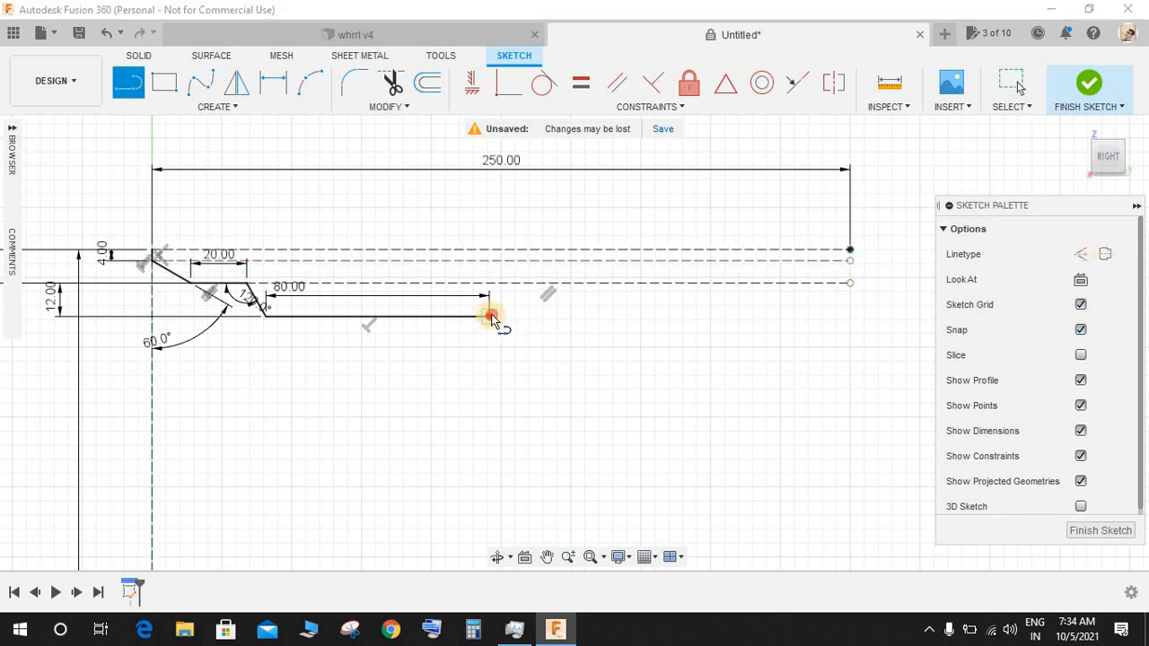
left_click(490, 316)
left_click(520, 284)
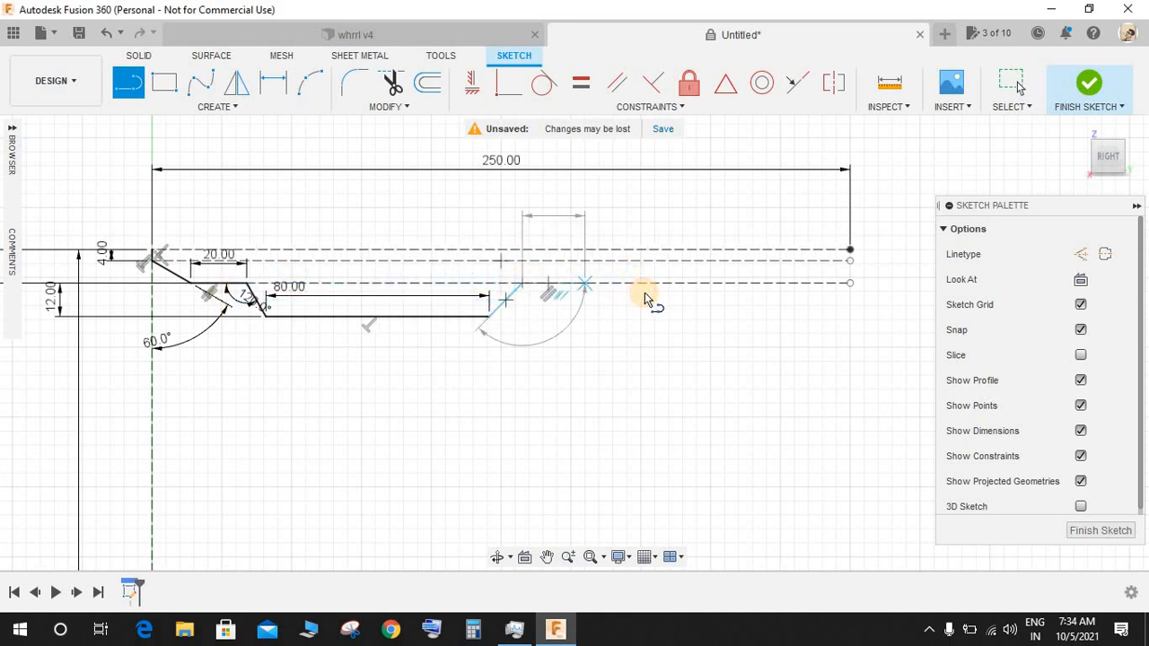
left_click(826, 284)
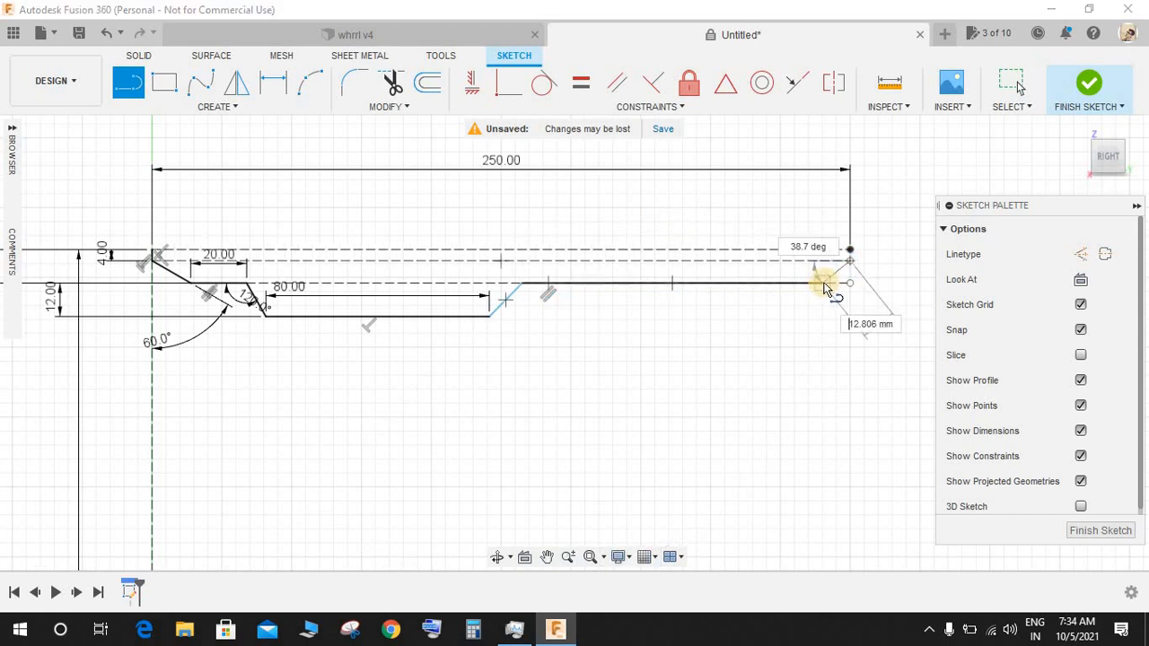
left_click(850, 262)
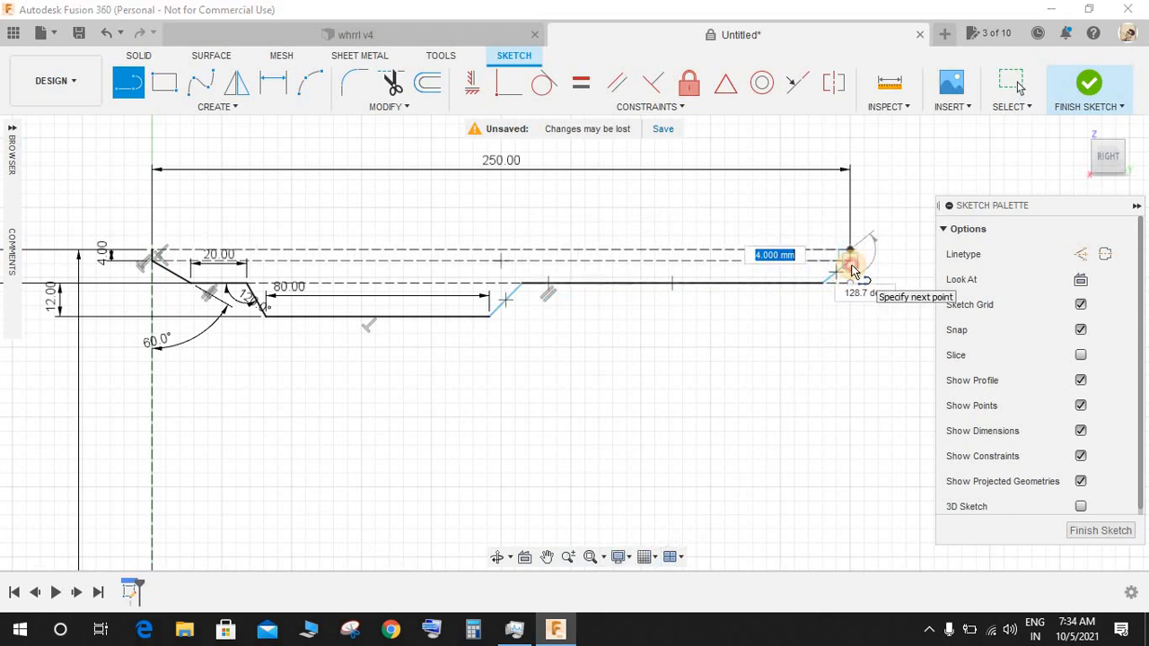
key("Escape")
Step: Set the angle between the 80 mm horizontal line and the rising slanted line at its far end to 120 degrees
scroll(538, 327, "up", 2)
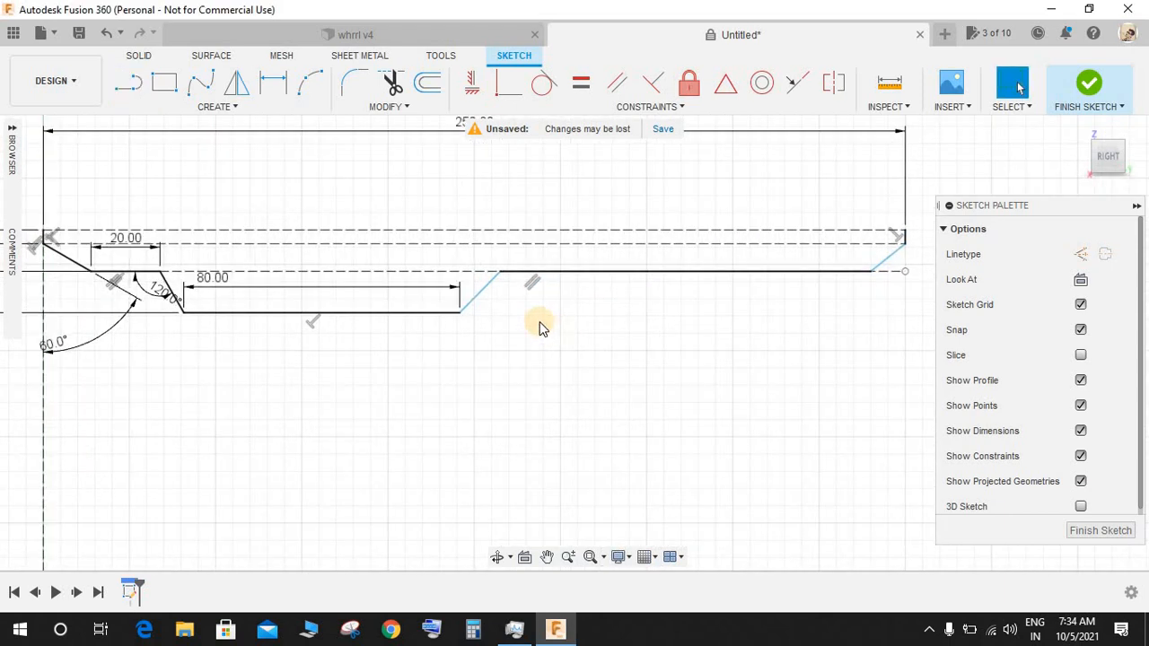
key("d")
left_click(432, 314)
left_click(468, 304)
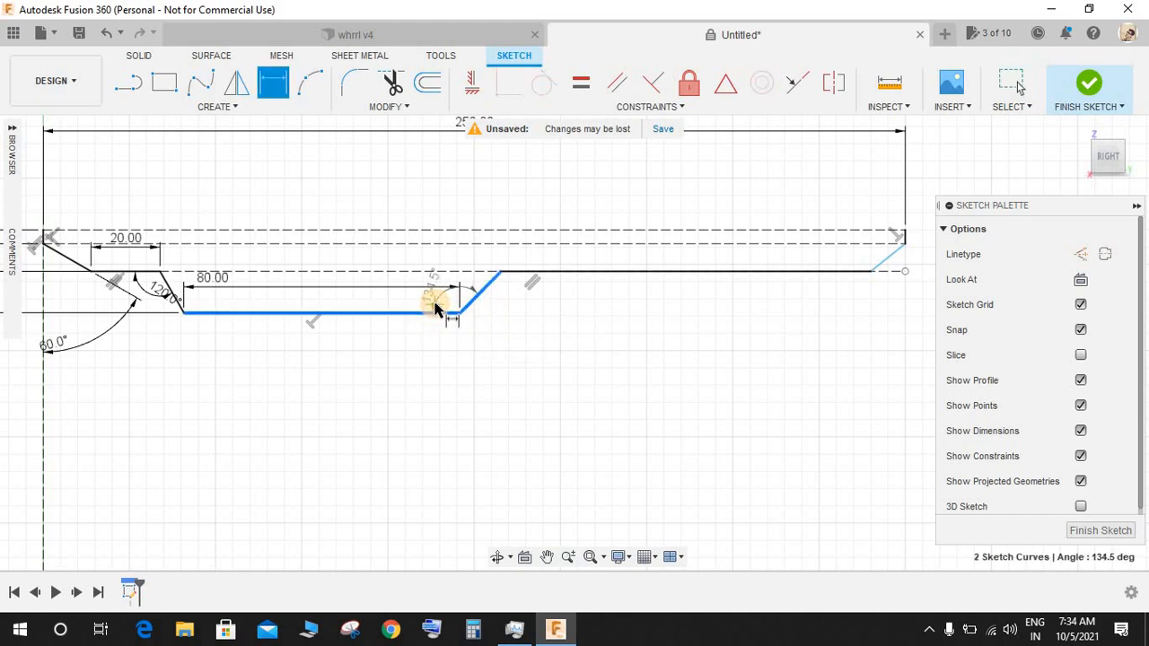
left_click(445, 308)
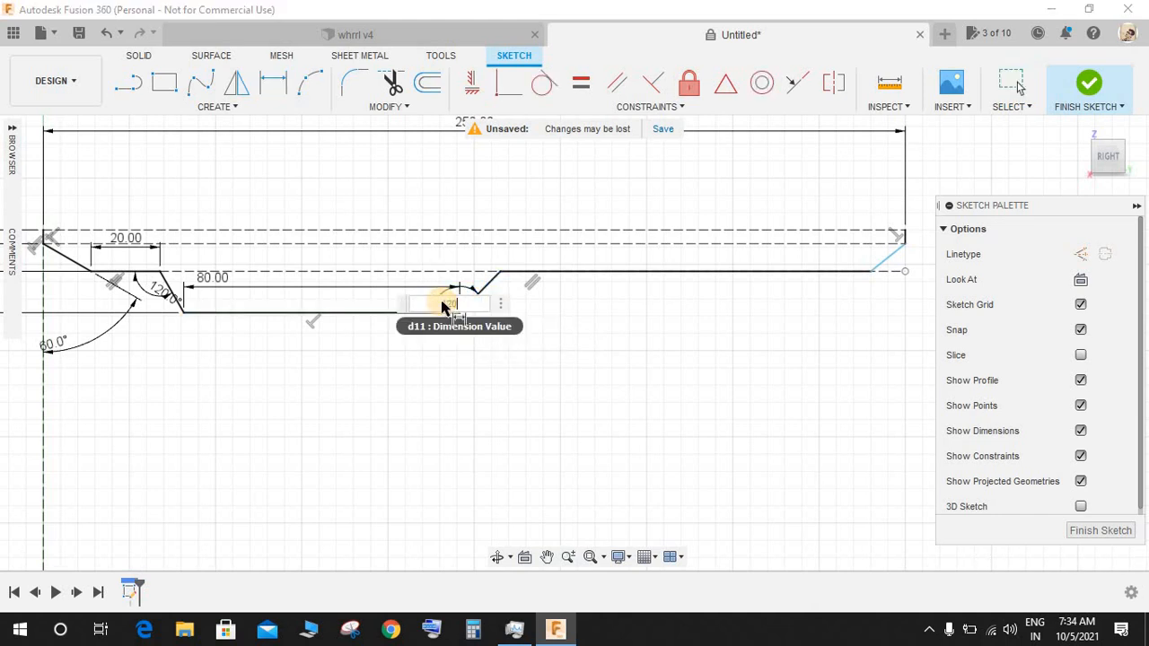
key("Return")
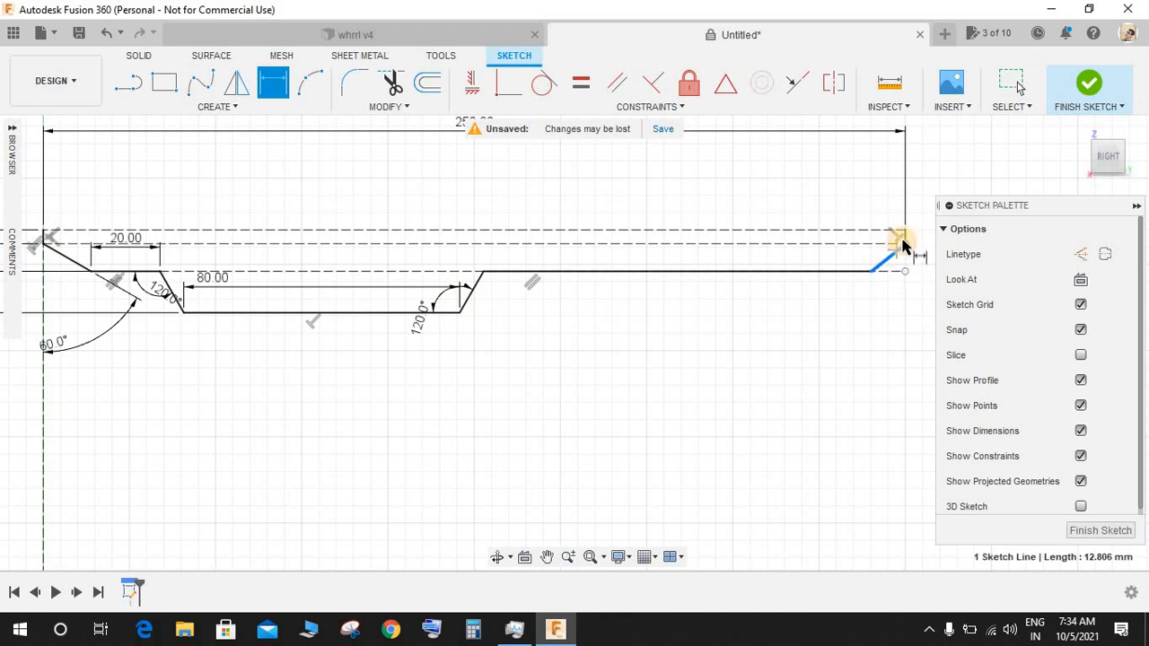
Step: Set the angle of the final slanted line to the vertical lip at the profile's far end to 60 degrees
scroll(902, 239, "up", 2)
left_click(903, 237)
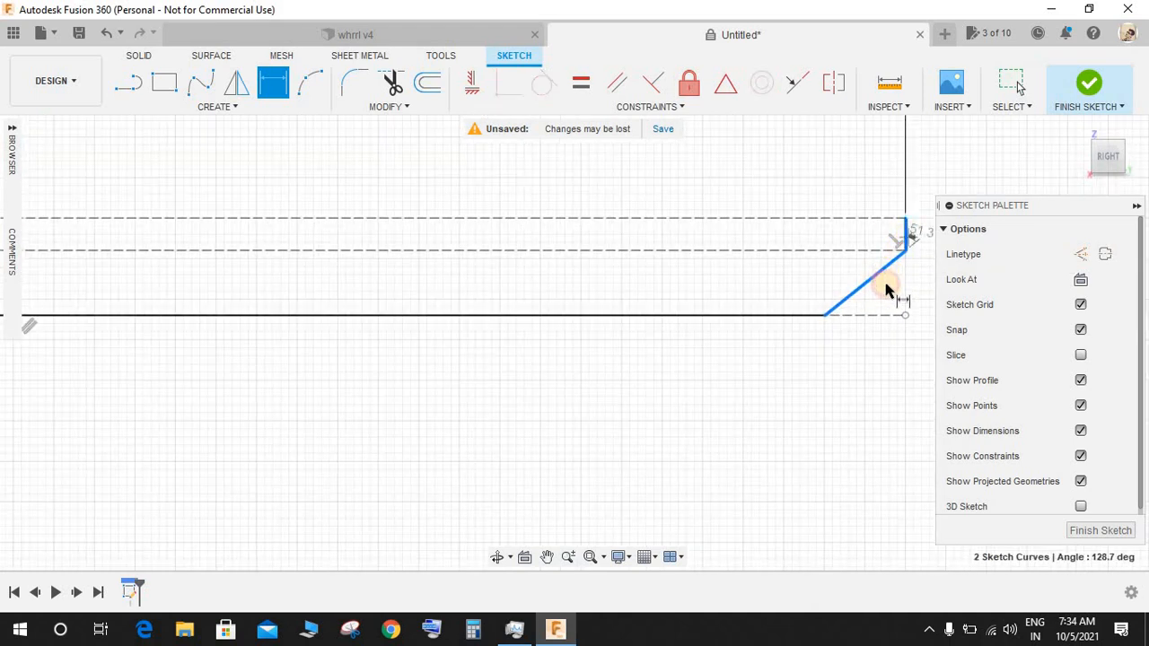
left_click(907, 309)
type("60")
key("Return")
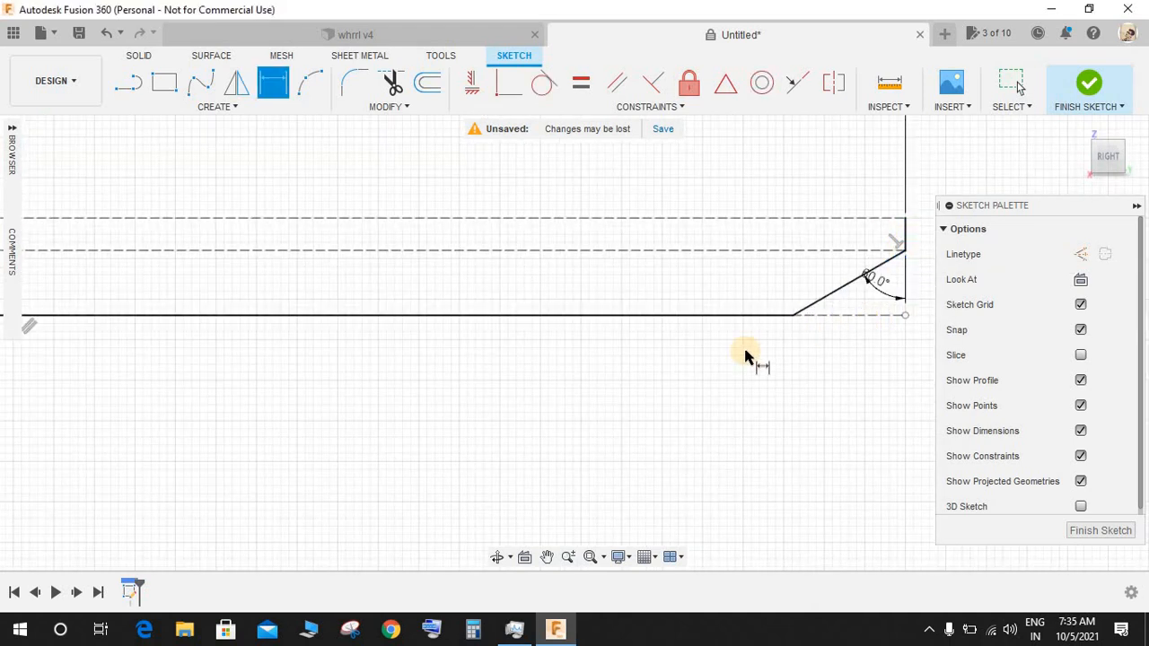
Step: Check the completed rim cross-section profile and finish the sketch
scroll(746, 353, "down", 5)
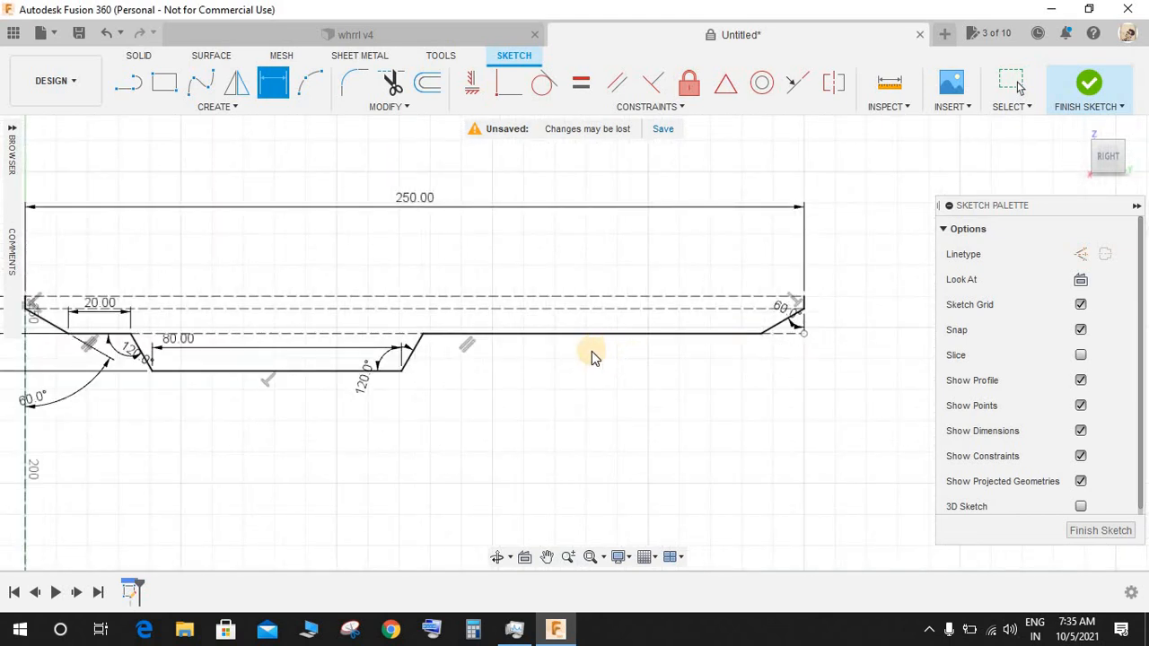
key("Escape")
left_click(414, 357)
left_click(532, 411)
scroll(532, 411, "down", 4)
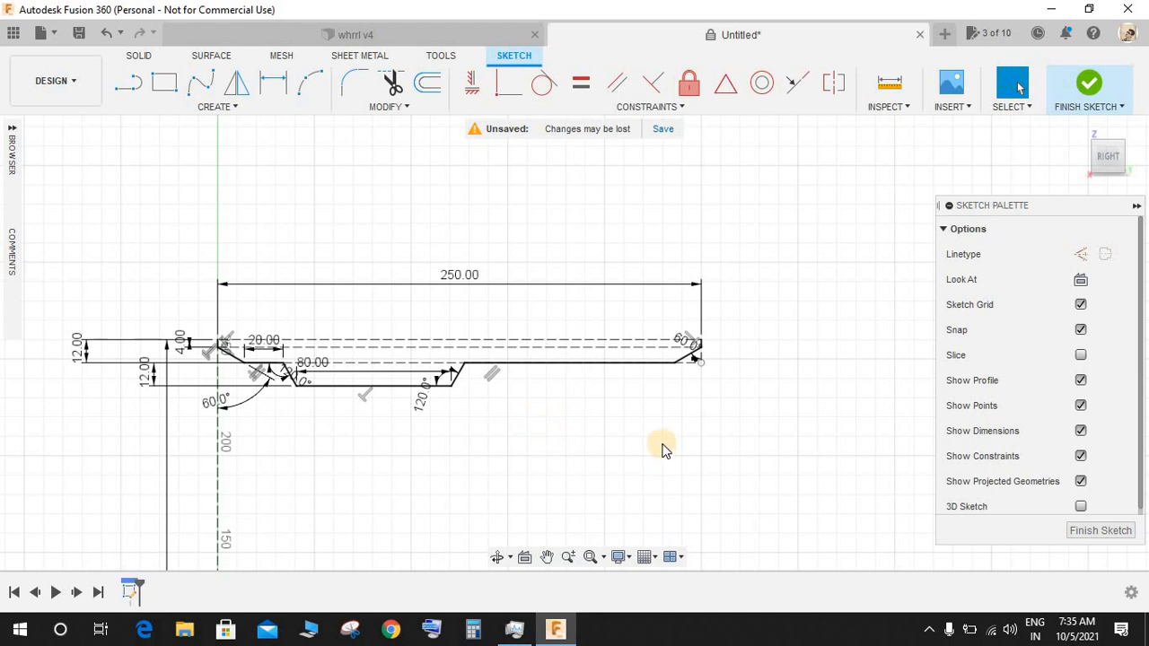
scroll(441, 422, "up", 2)
scroll(817, 399, "down", 2)
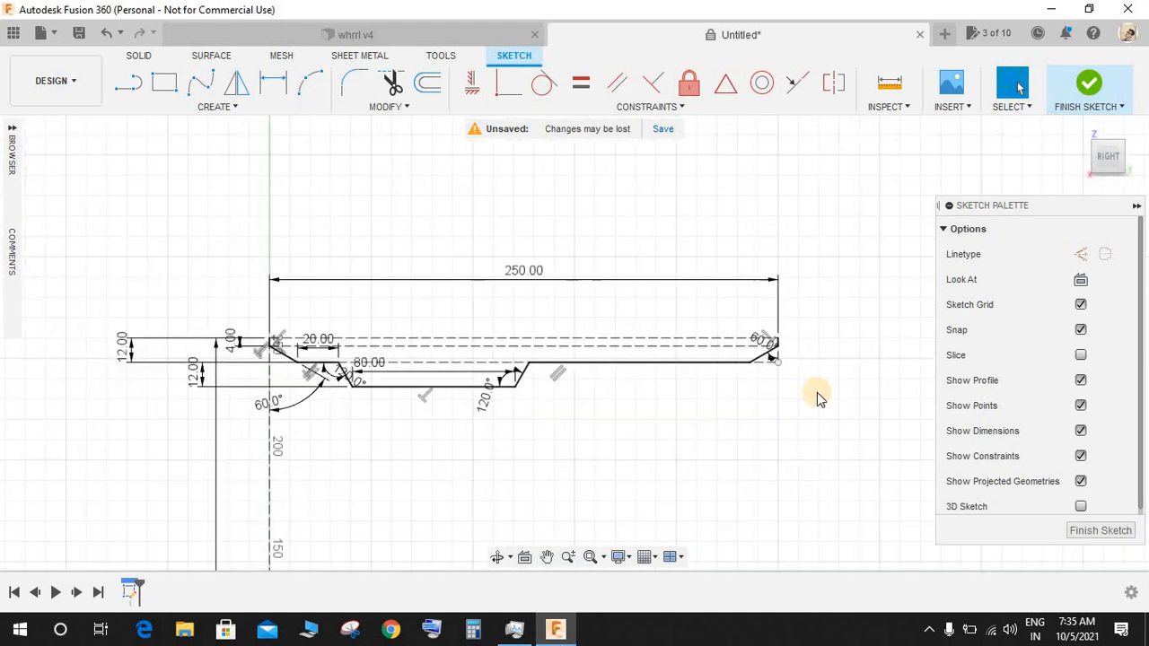
left_click(1084, 87)
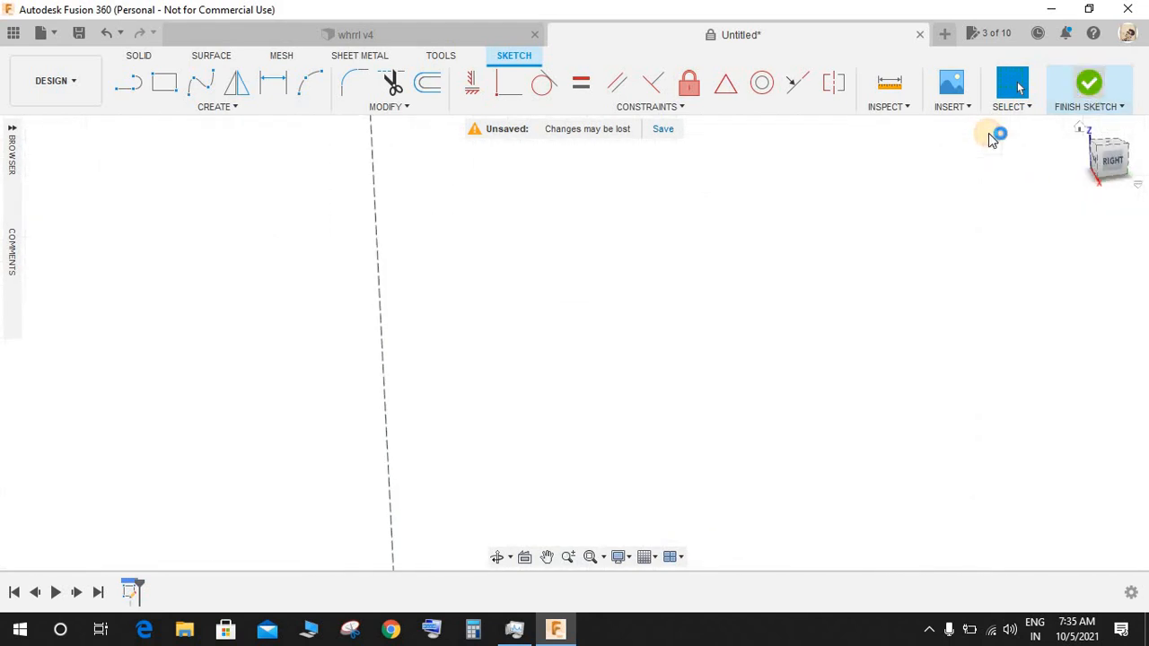
Step: Revolve the chained rim profile as a surface 360 degrees around the Y axis, one side, as a new body
middle_click_drag(734, 240, 650, 303, "shift")
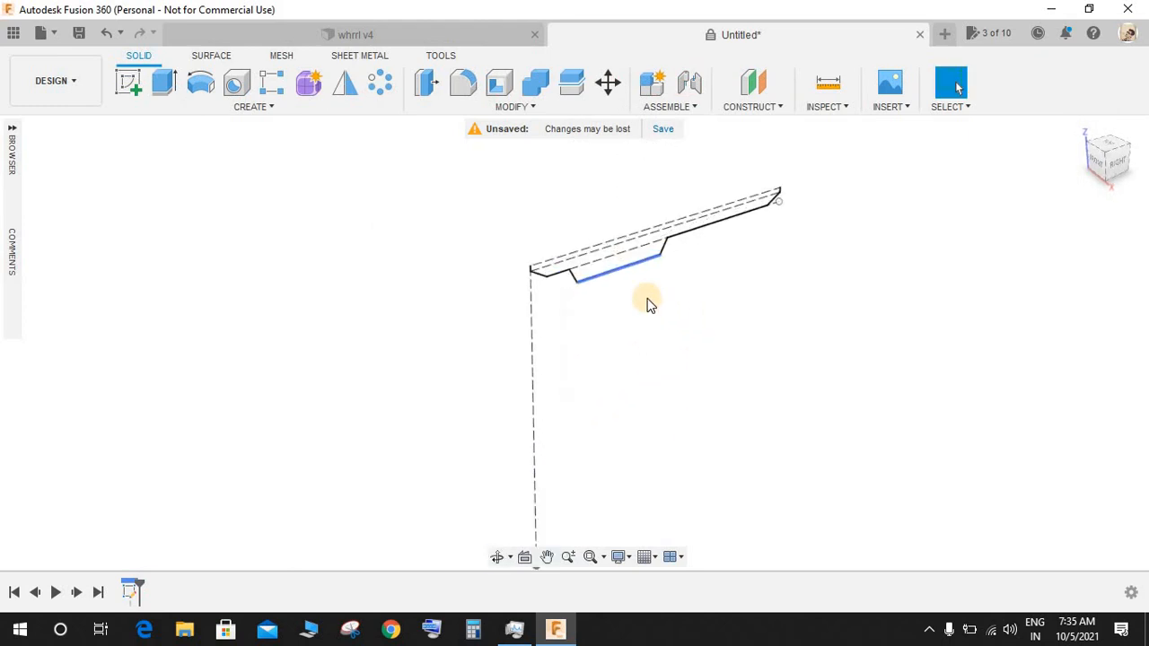
left_click(216, 54)
left_click(238, 83)
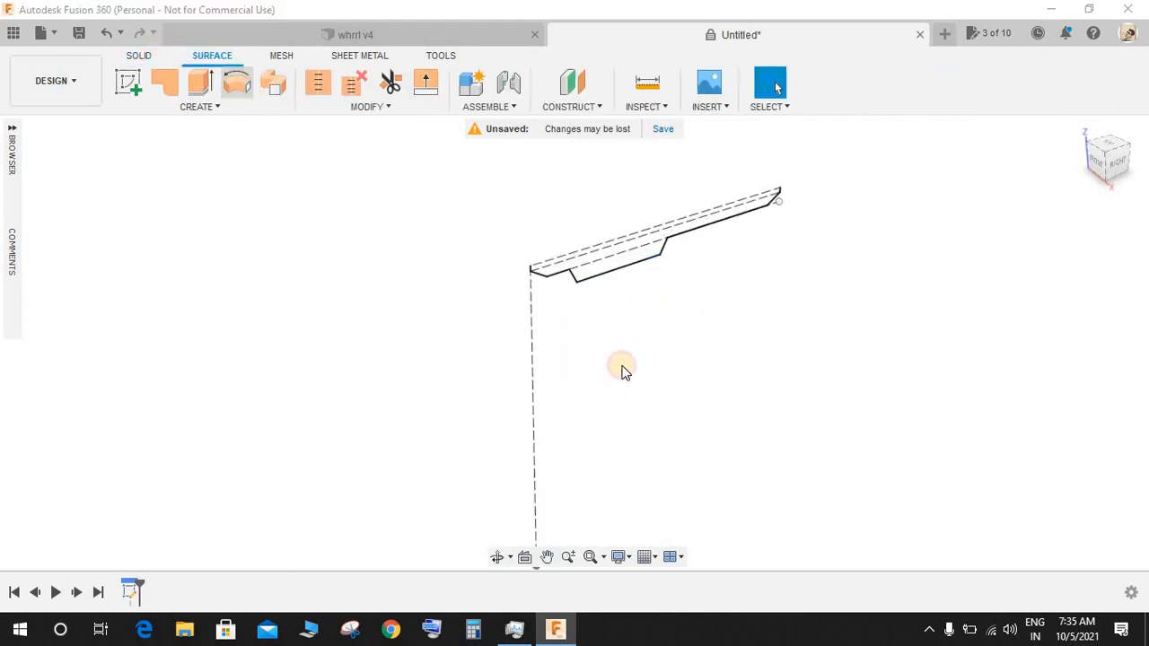
left_click(649, 269)
scroll(821, 206, "up", 3)
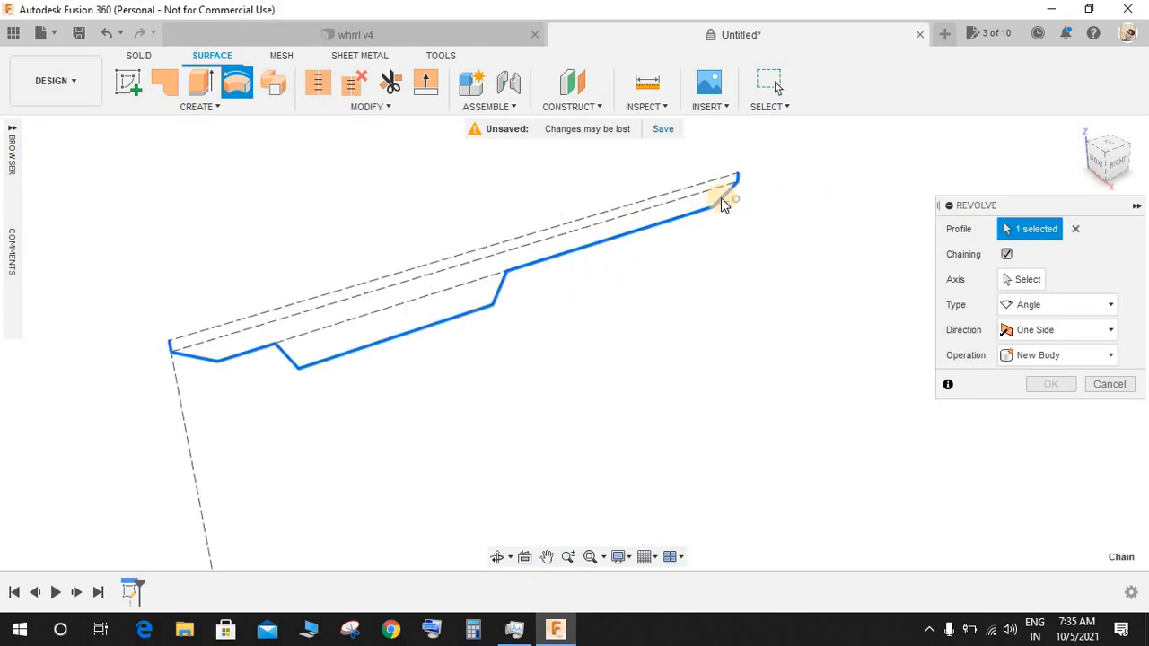
left_click(1023, 279)
scroll(588, 404, "down", 5)
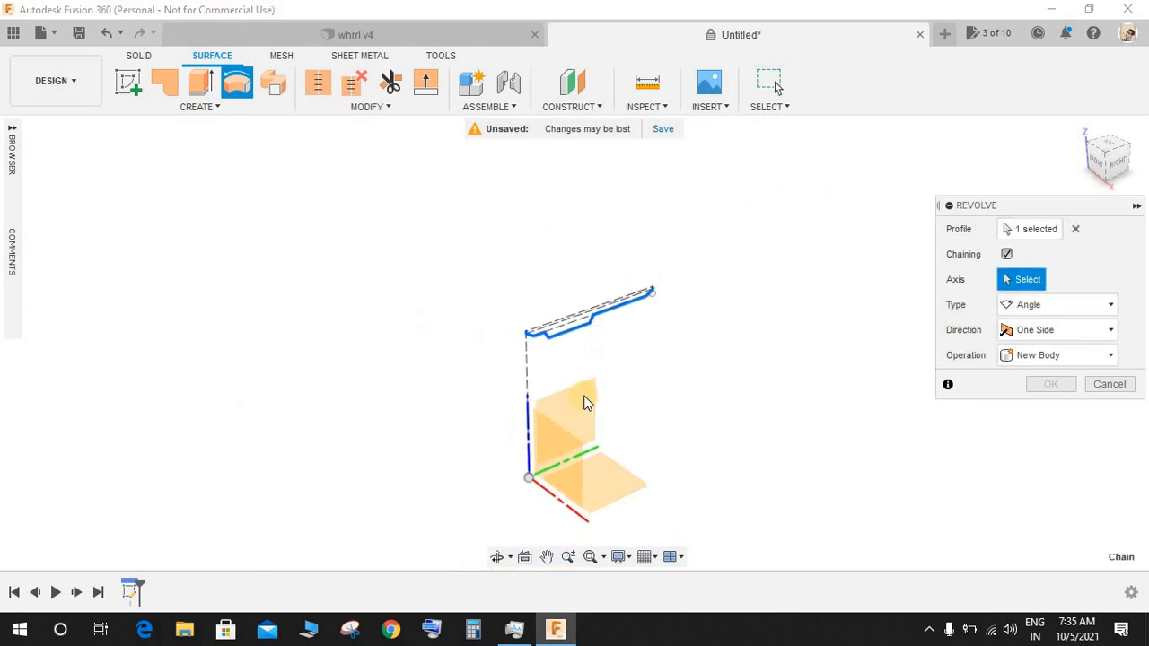
left_click(629, 417)
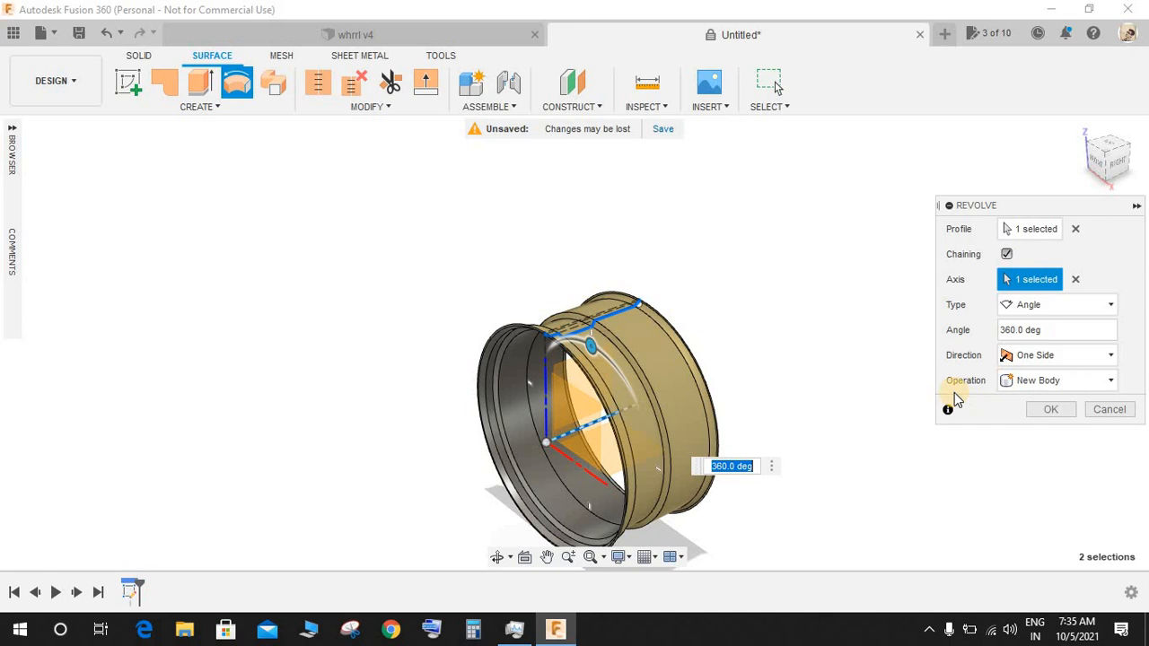
left_click(1046, 382)
left_click(1041, 404)
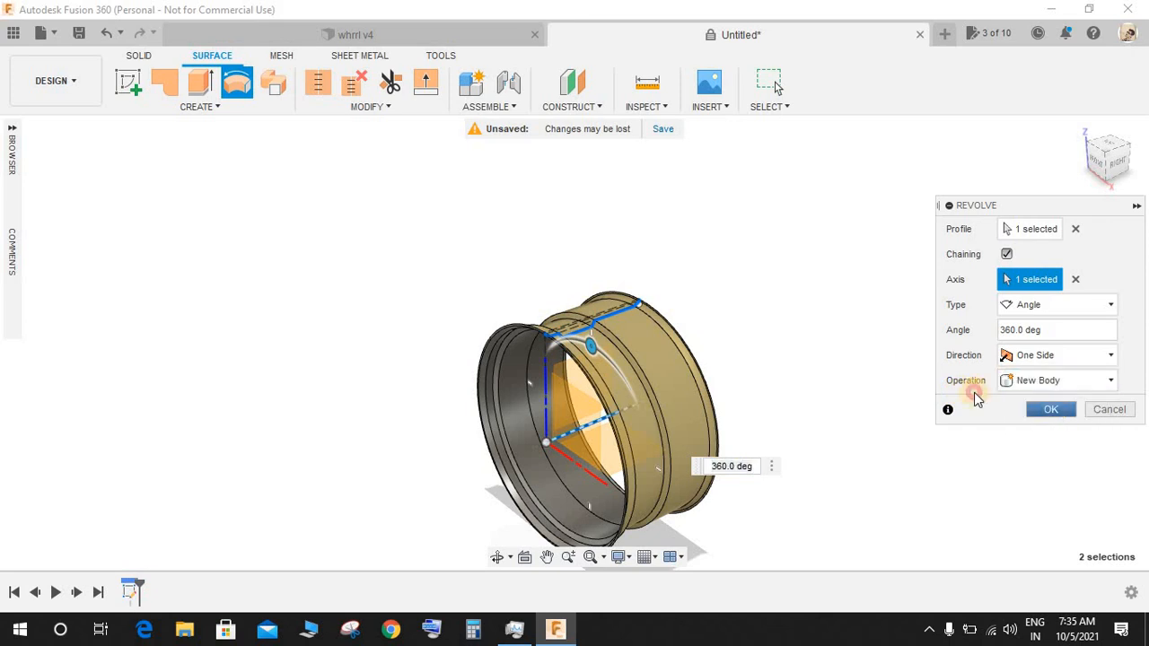
key("Return")
Step: Thicken all ten faces of the revolved rim surface by 3 mm on one side as a new component
left_click(182, 106)
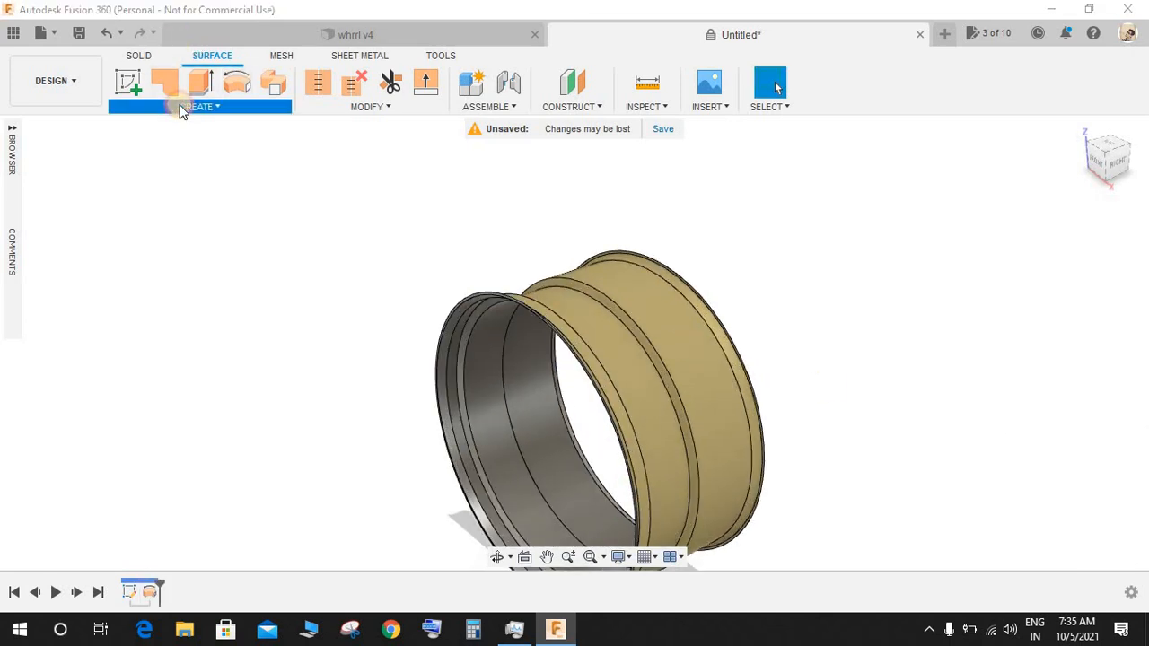
left_click(135, 346)
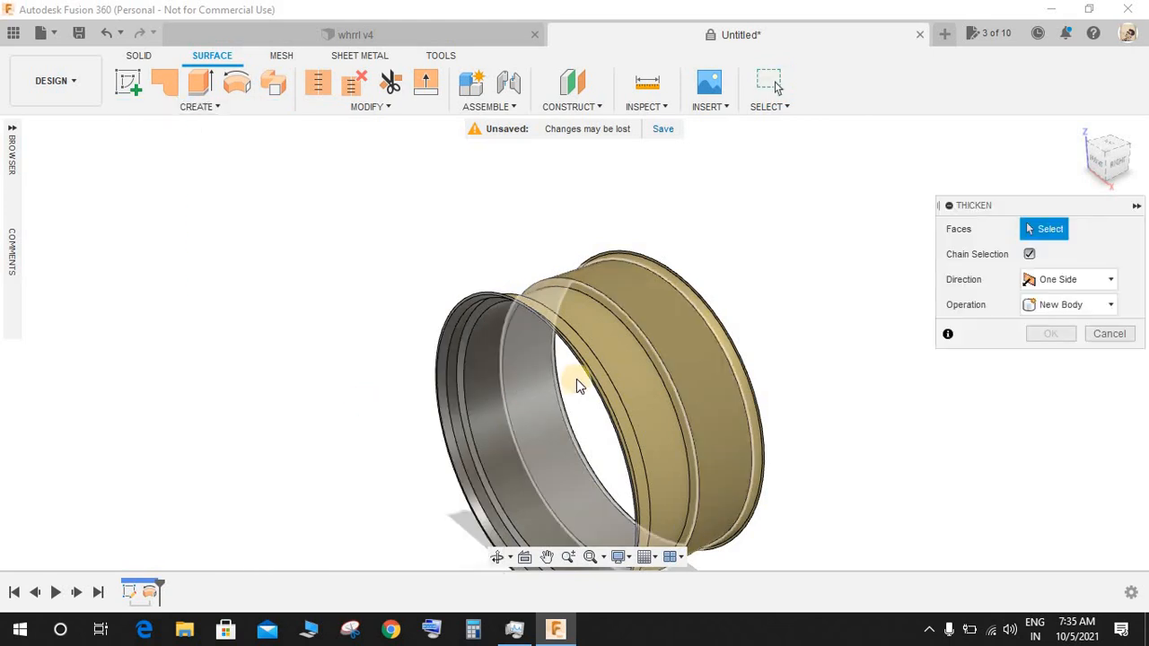
scroll(673, 368, "down", 5)
middle_click_drag(729, 378, 682, 422, "shift")
scroll(674, 473, "up", 3)
left_click_drag(471, 205, 808, 525)
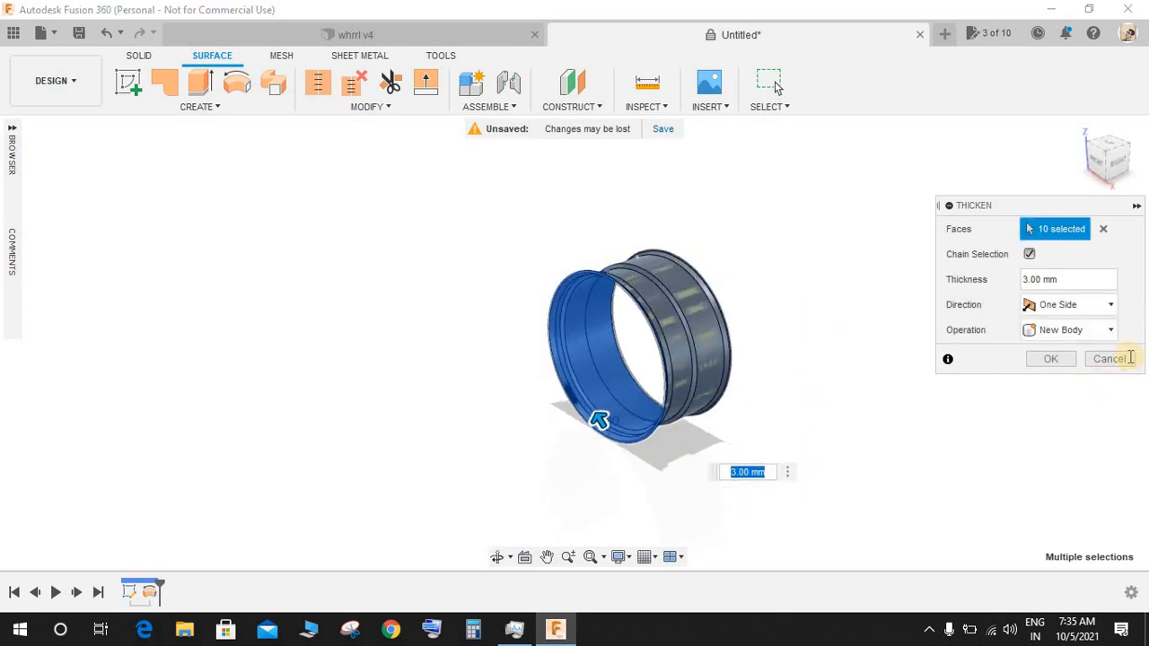
left_click(1109, 329)
left_click(1048, 424)
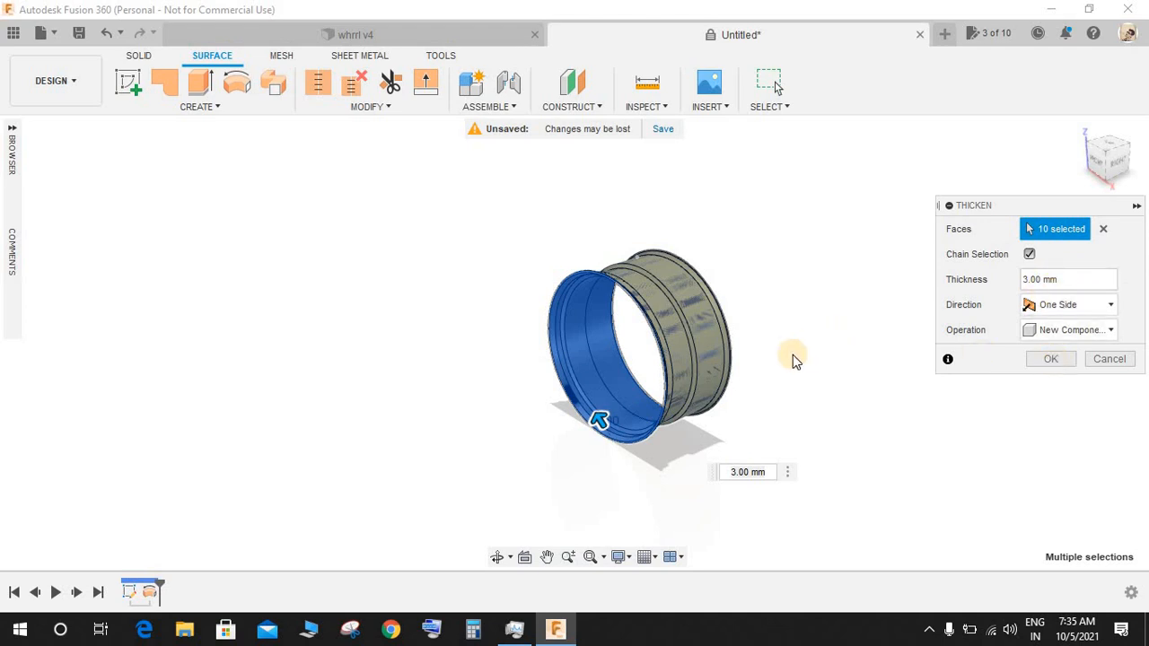
left_click(1050, 359)
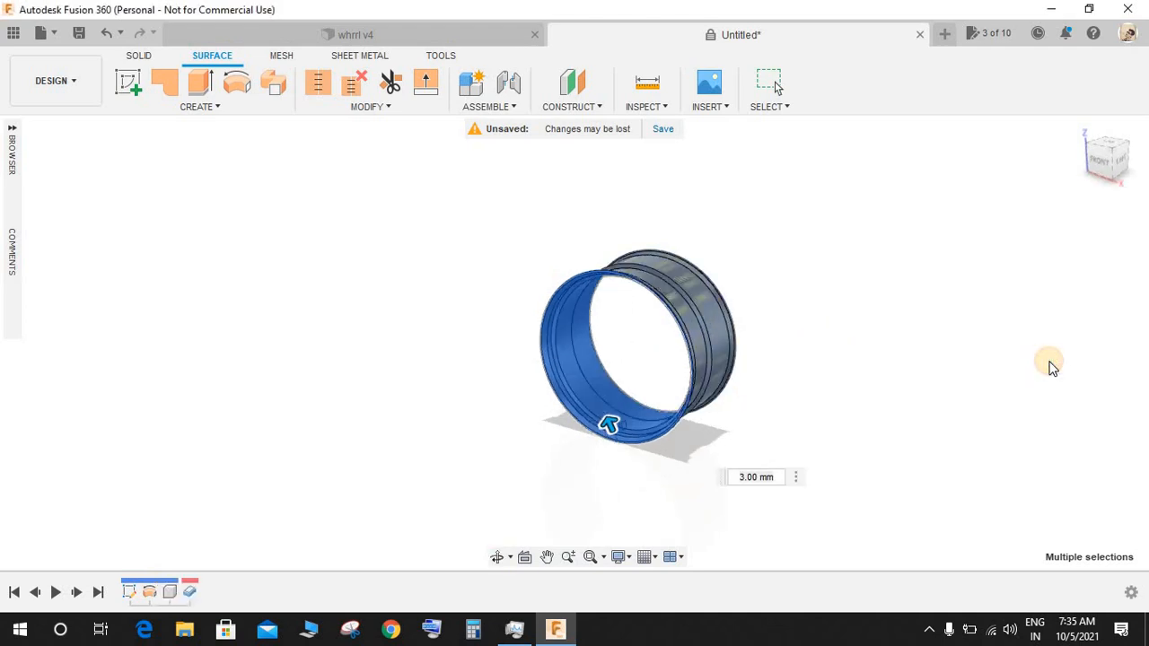
Step: Start a new solid sketch on the vertical YZ plane running along the wheel's axis
middle_click_drag(778, 296, 789, 335, "shift")
left_click(147, 56)
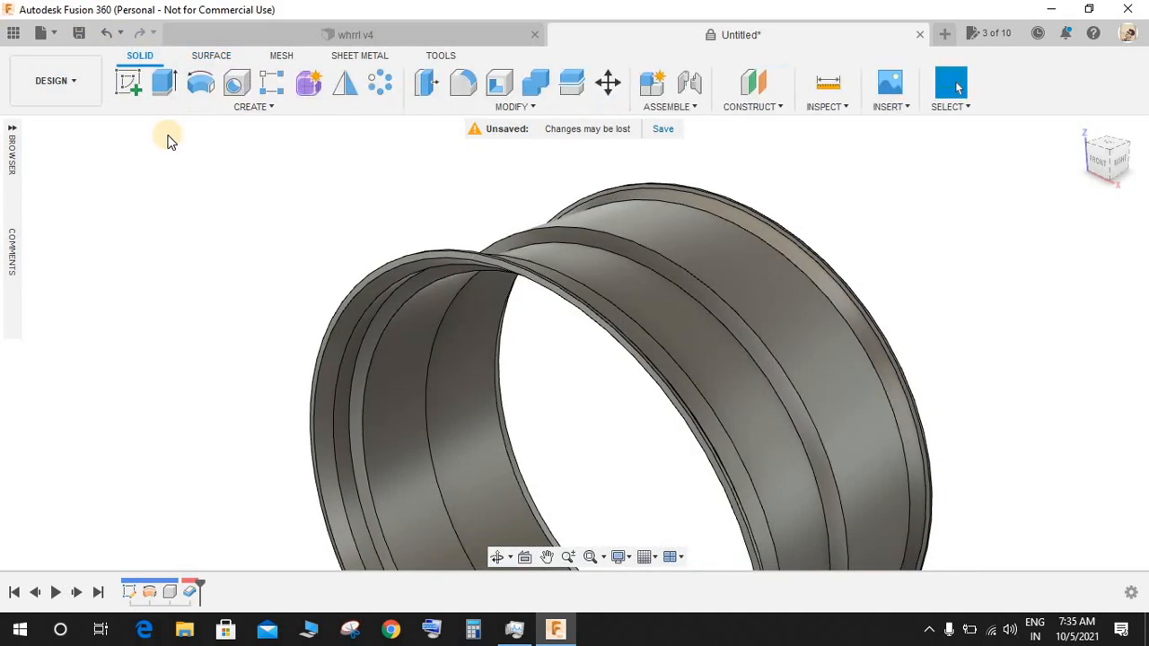
left_click(130, 85)
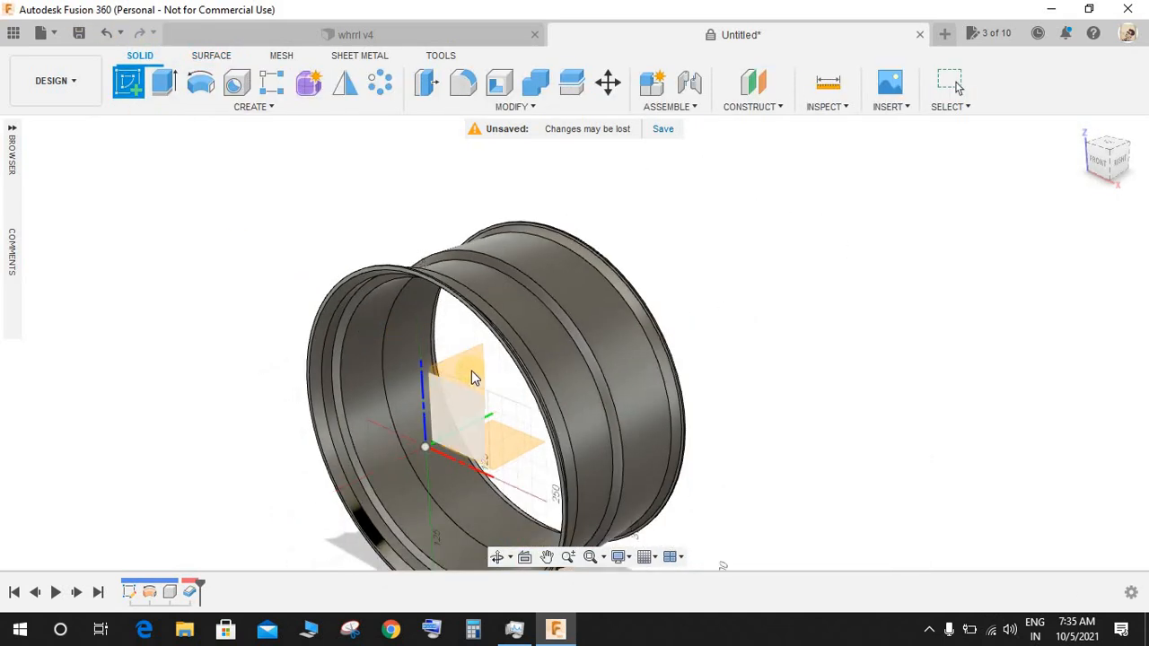
left_click(474, 375)
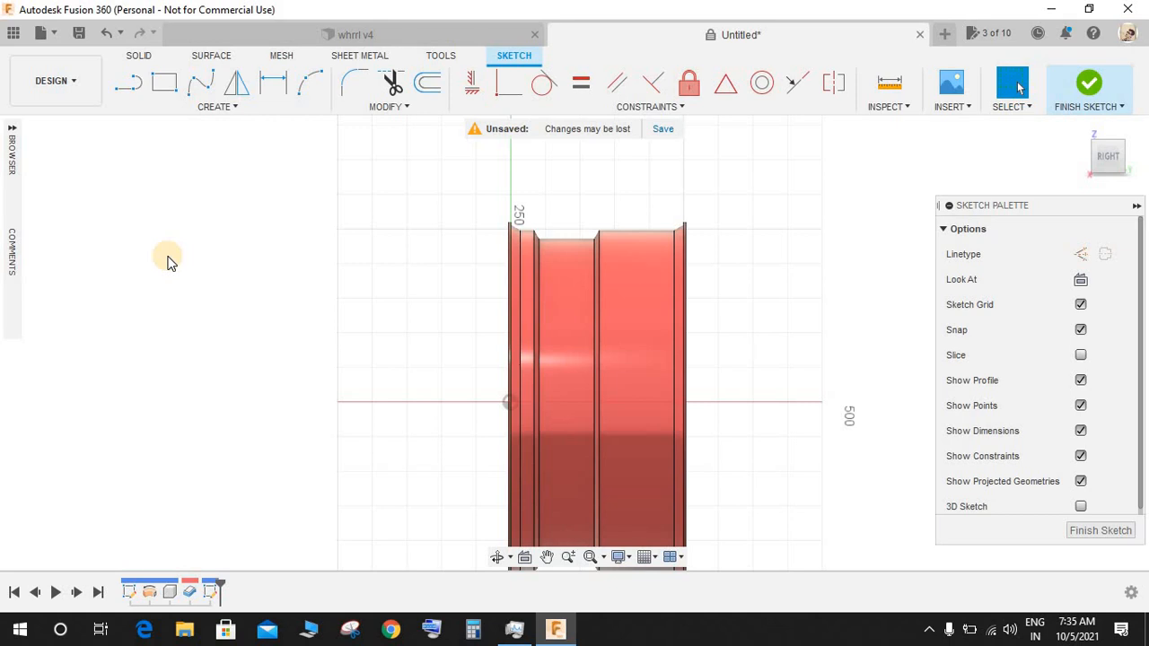
scroll(591, 395, "up", 3)
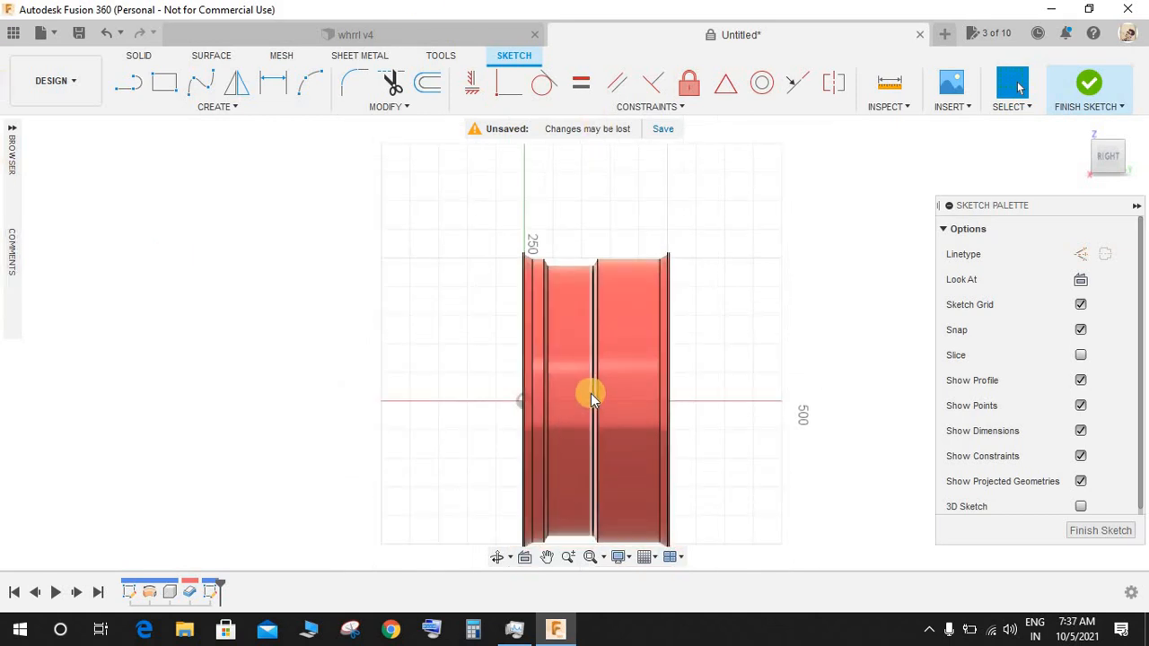
Step: Draw a horizontal construction line about 95 mm long from the origin along the wheel's axis
left_click(128, 82)
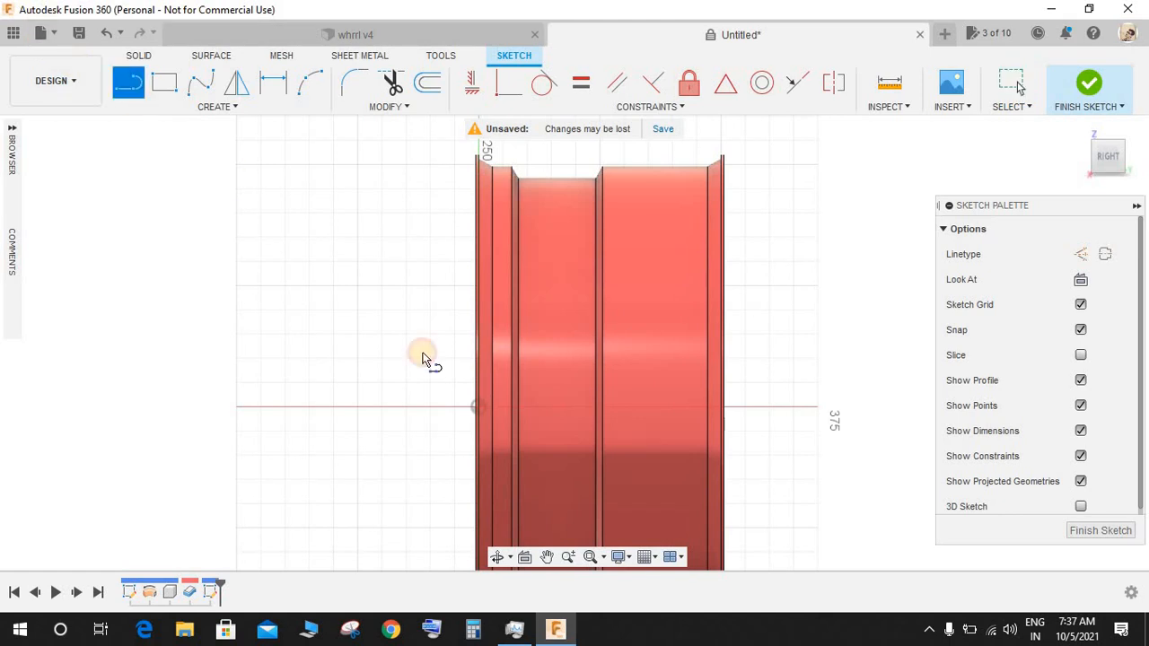
scroll(469, 405, "up", 2)
left_click(468, 403)
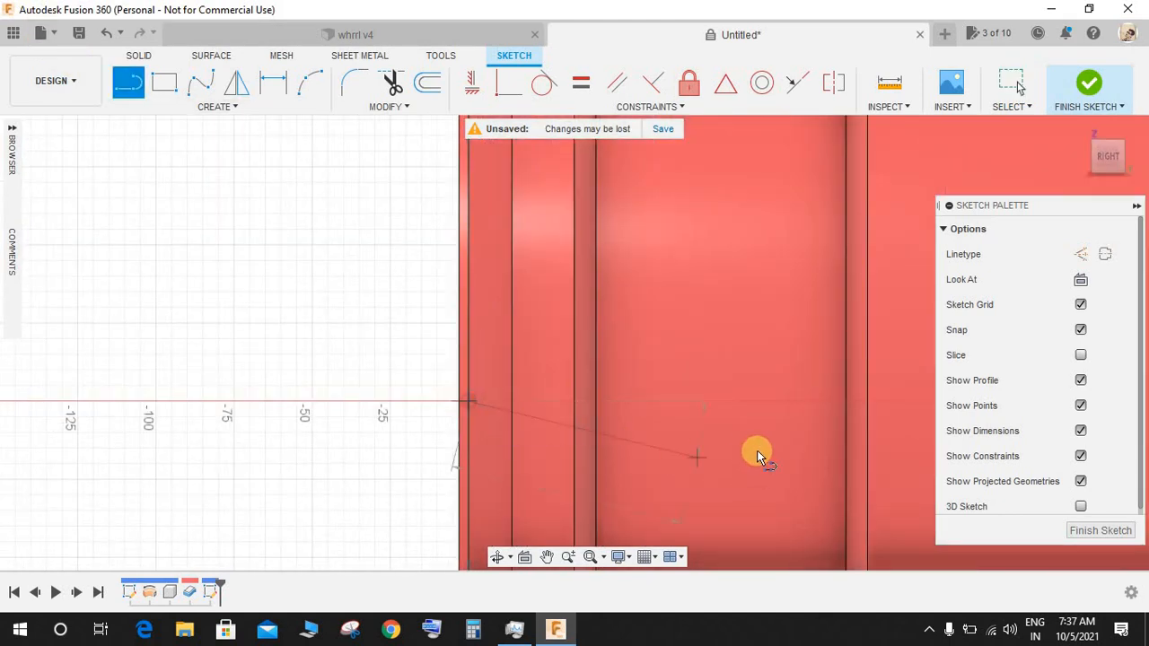
left_click(1080, 254)
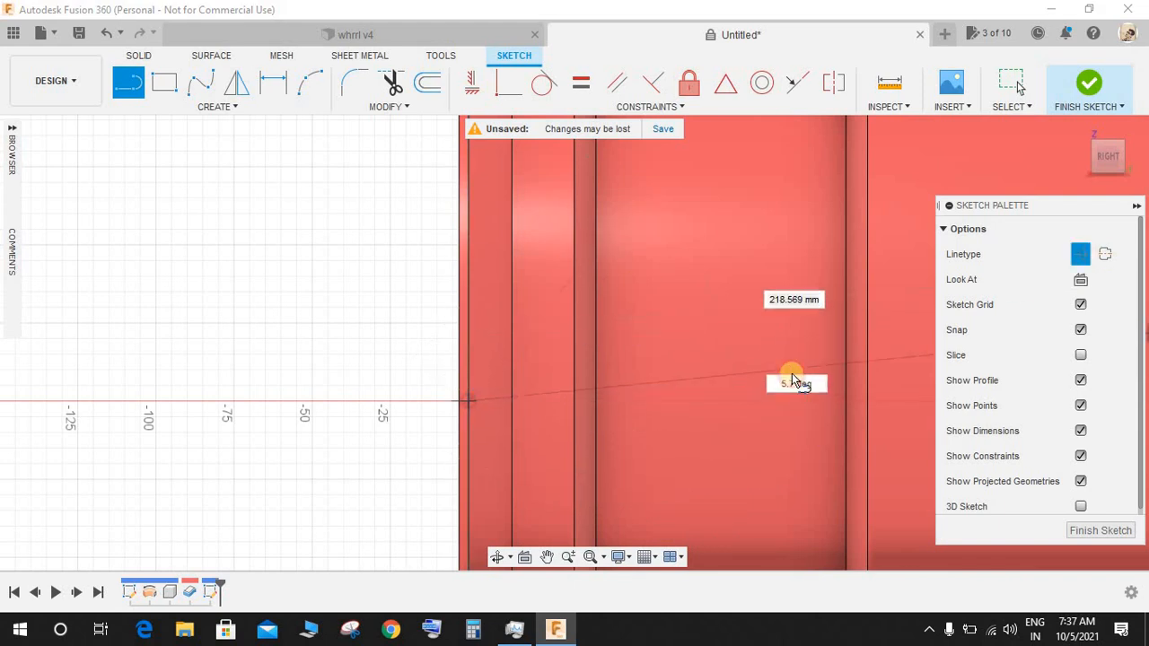
left_click(765, 402)
key("Escape")
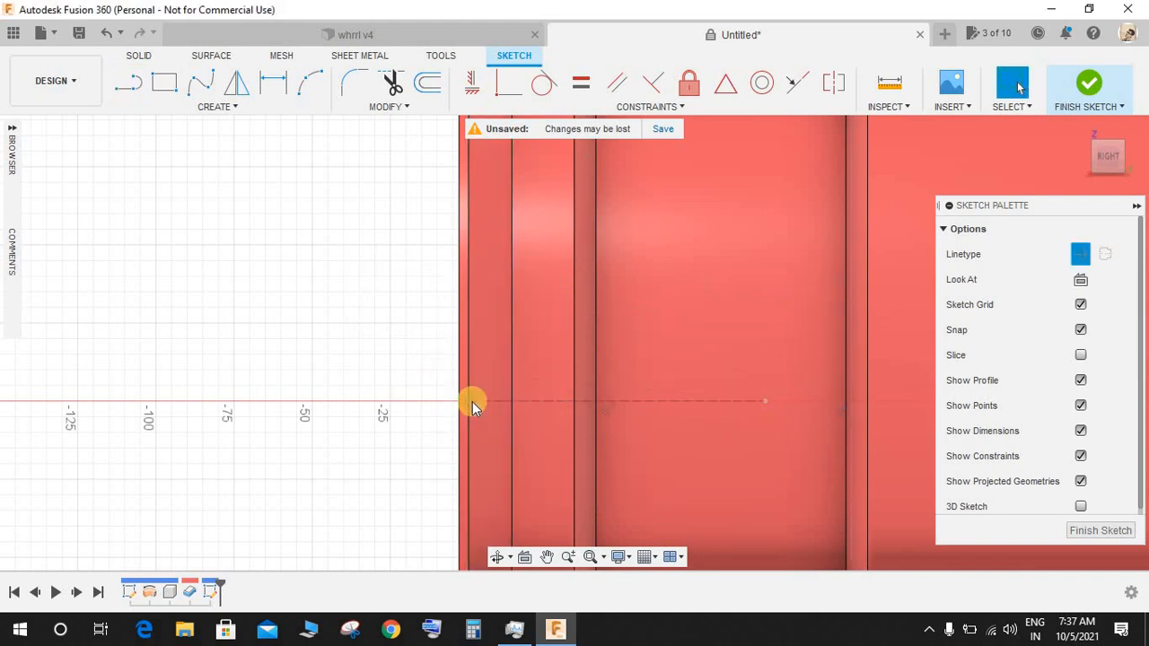
Step: Draw a vertical construction line about 55 mm long upward from the origin
key("l")
left_click(469, 402)
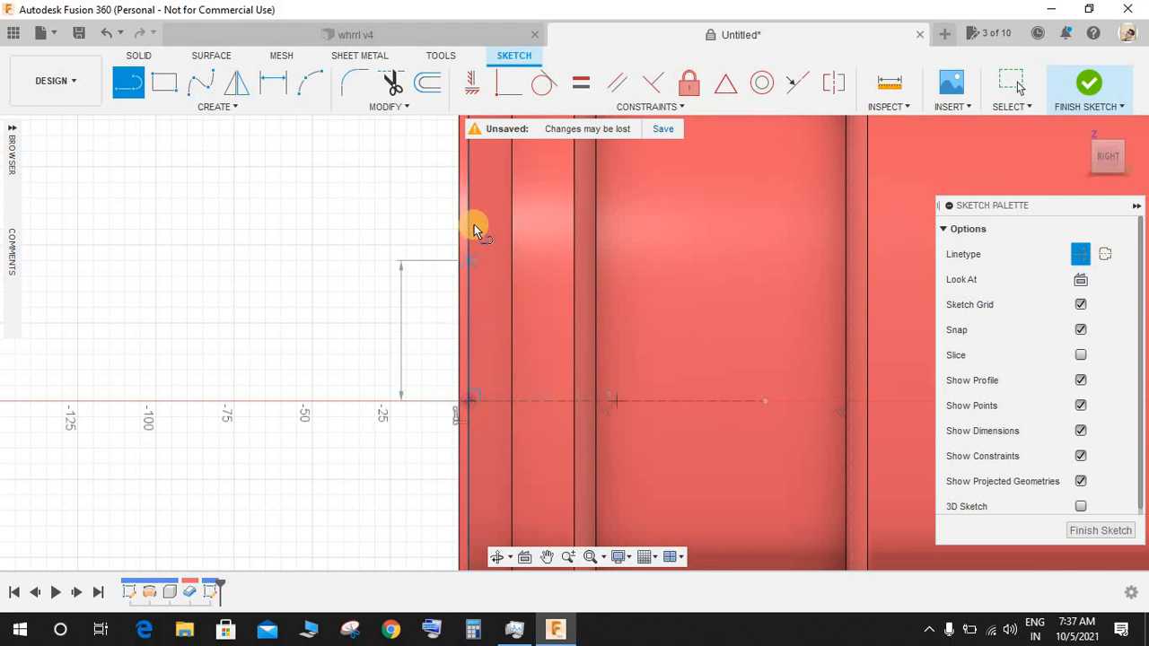
left_click(474, 224)
key("Escape")
scroll(581, 356, "down", 5)
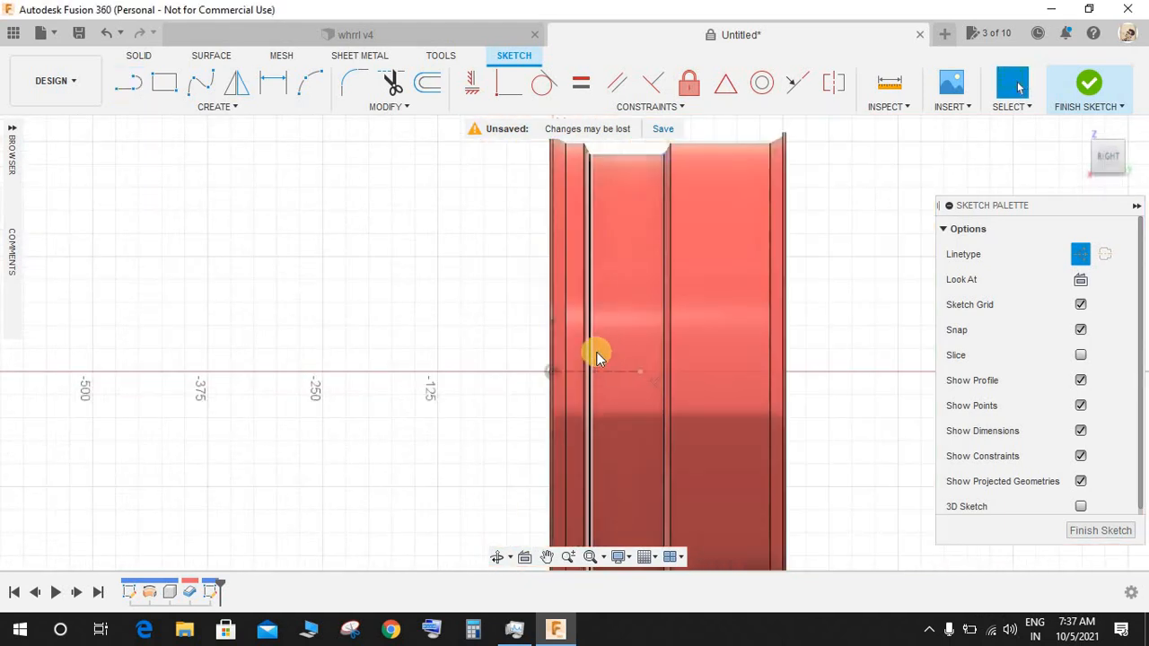
Step: Project the slanted rim face next to the front lip into the sketch with the projection link kept
scroll(583, 209, "up", 3)
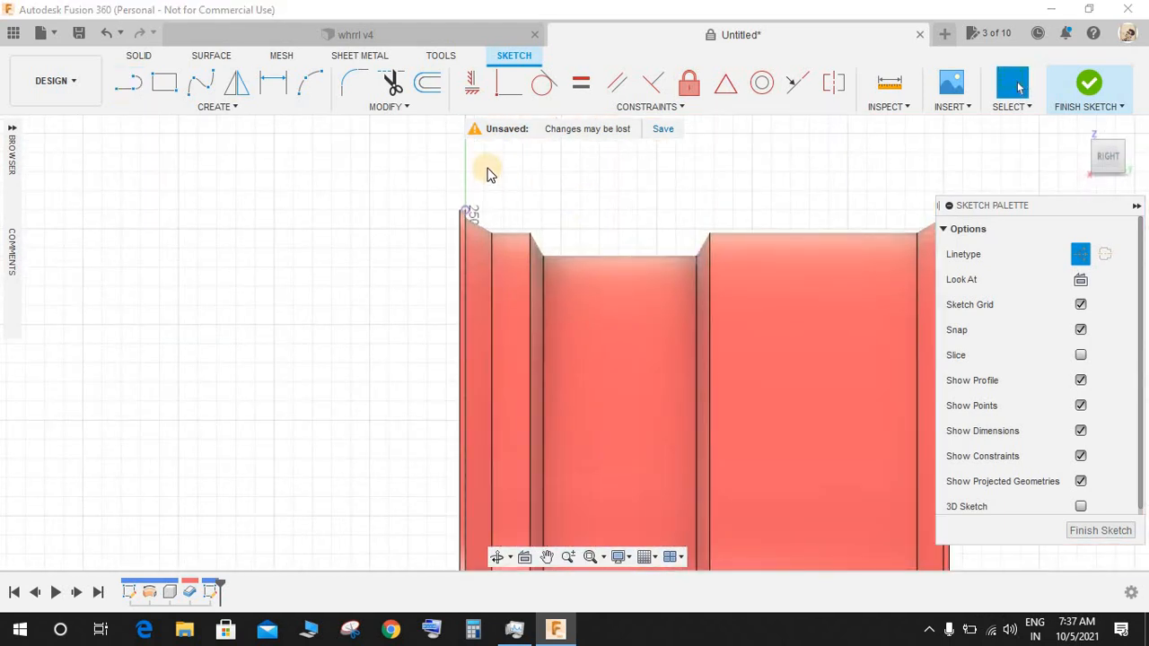
key("p")
scroll(482, 166, "up", 3)
left_click(467, 303)
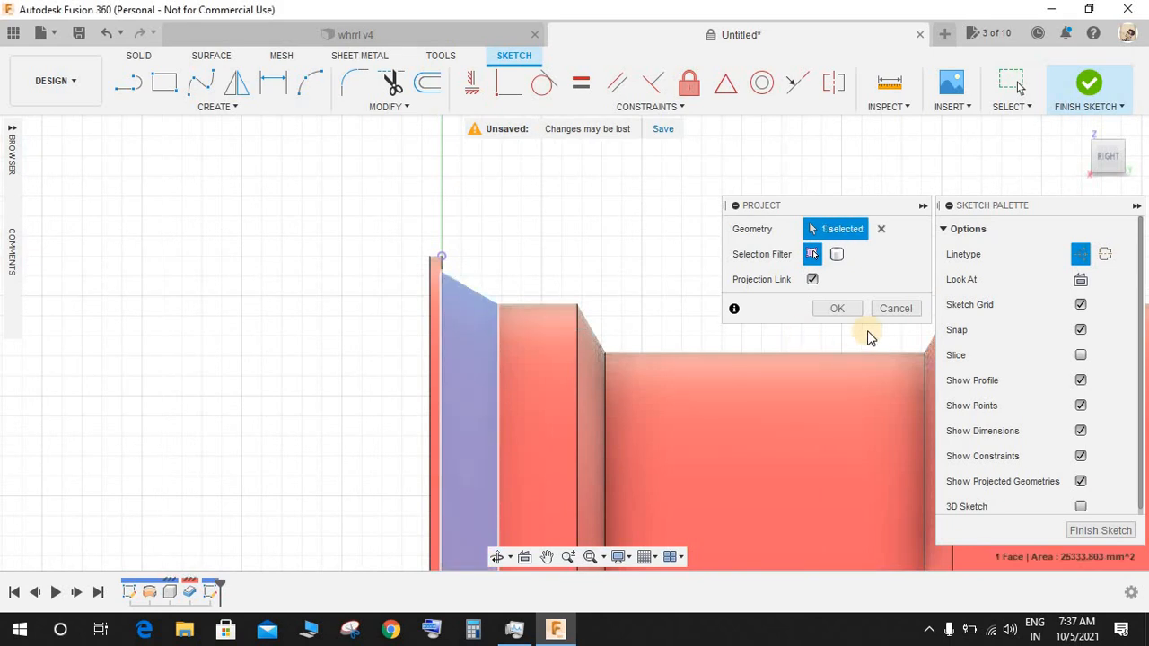
left_click(842, 308)
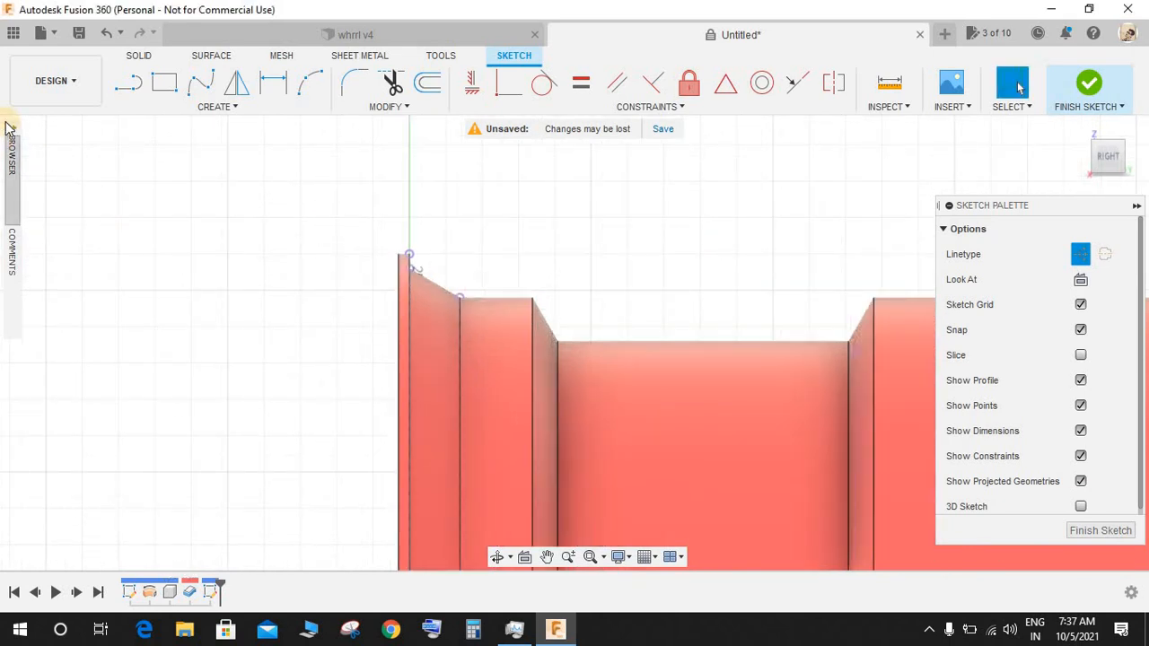
Step: Hide the rim component and switch the line type from construction to normal for new sketch lines
left_click(11, 135)
left_click(62, 274)
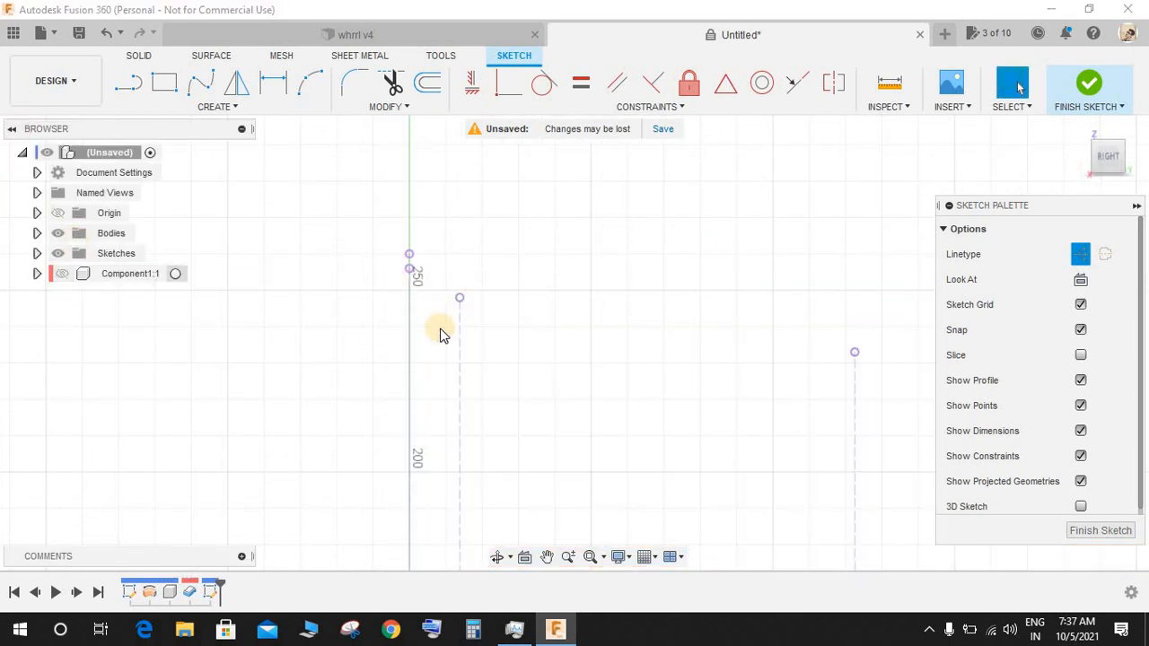
scroll(431, 266, "up", 3)
key("l")
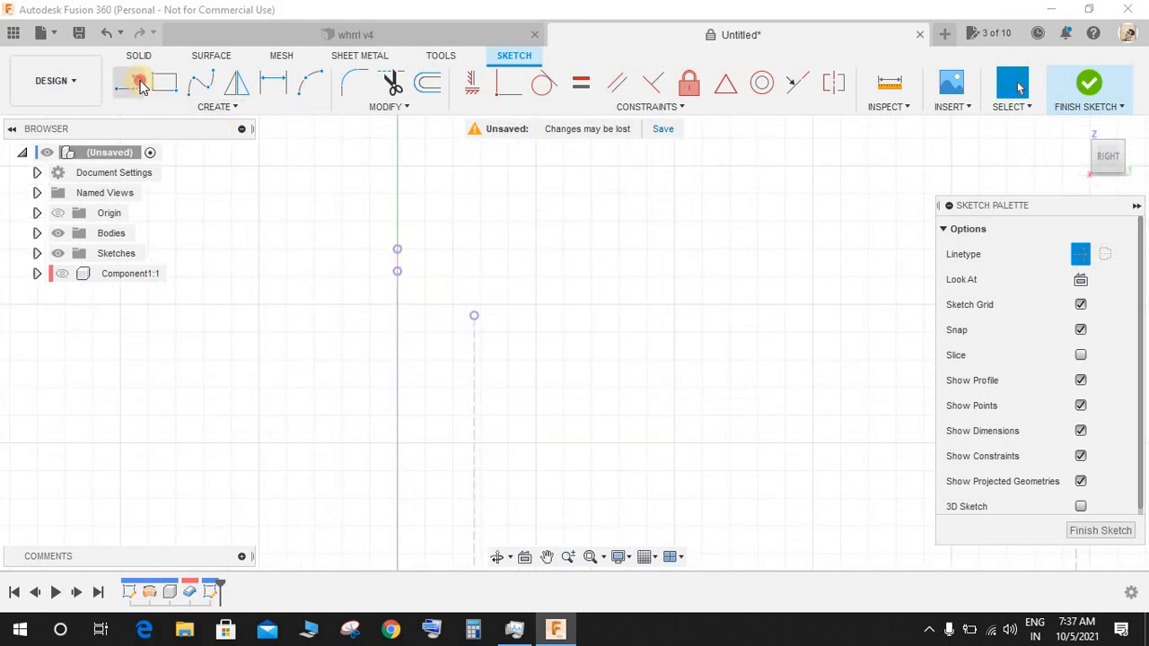
left_click(1079, 254)
Step: Try a line from the lip's uppermost projected point to the slanted face's inner point, then show the rim component and remove the line
left_click(474, 315)
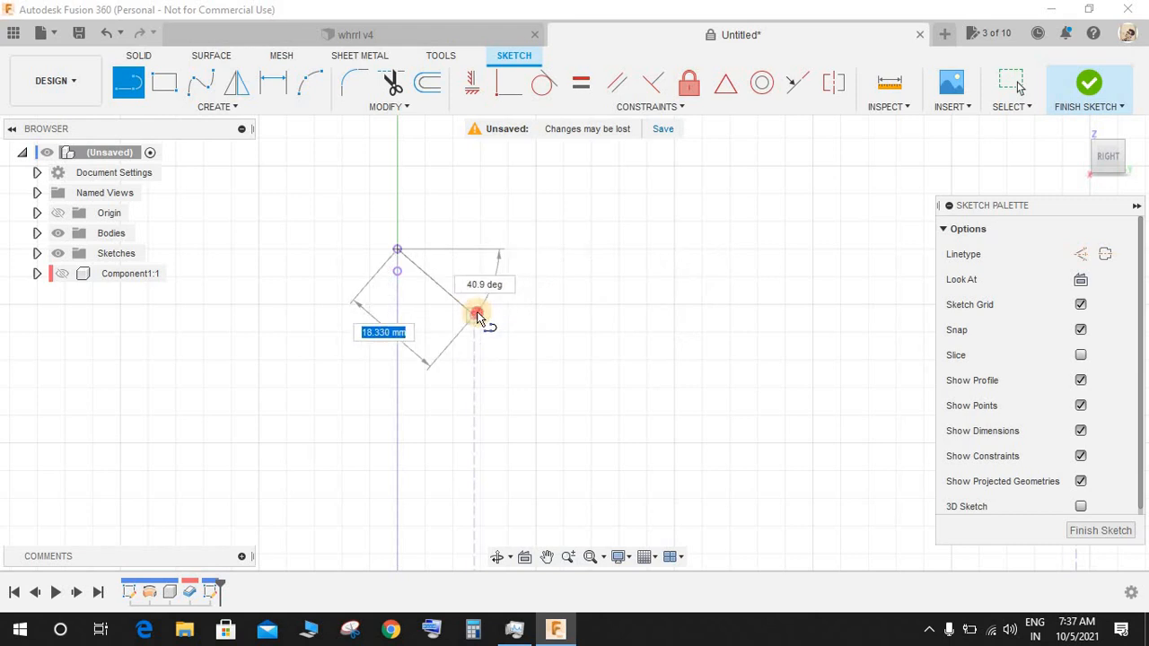
key("Escape")
left_click(71, 274)
left_click(480, 345)
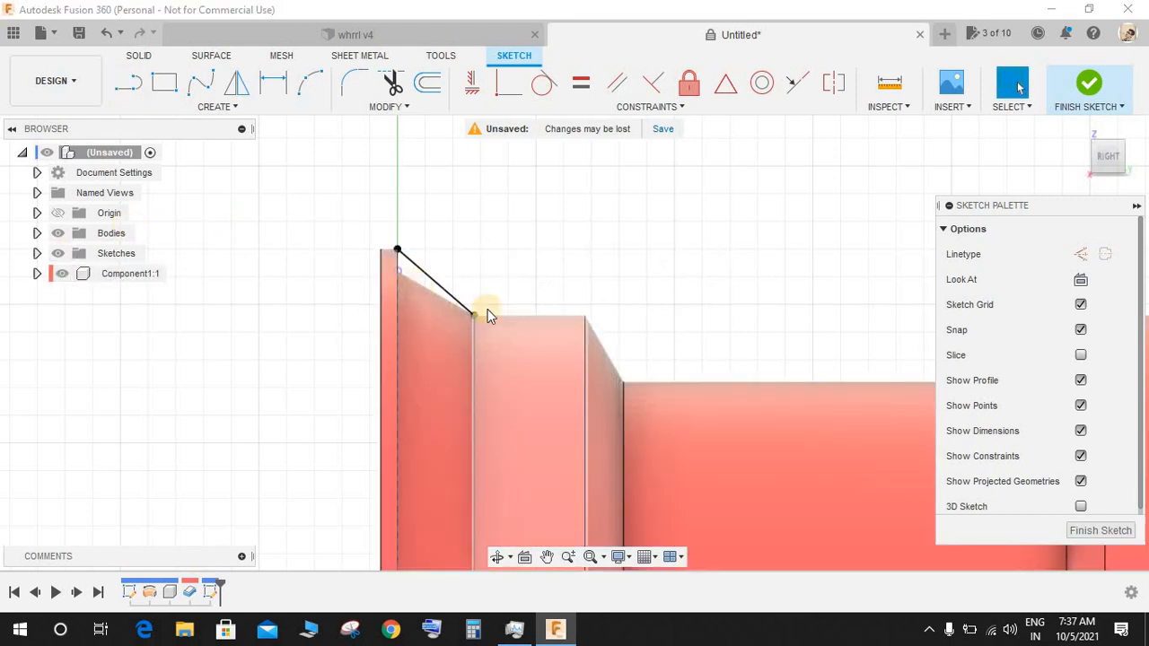
left_click(420, 274)
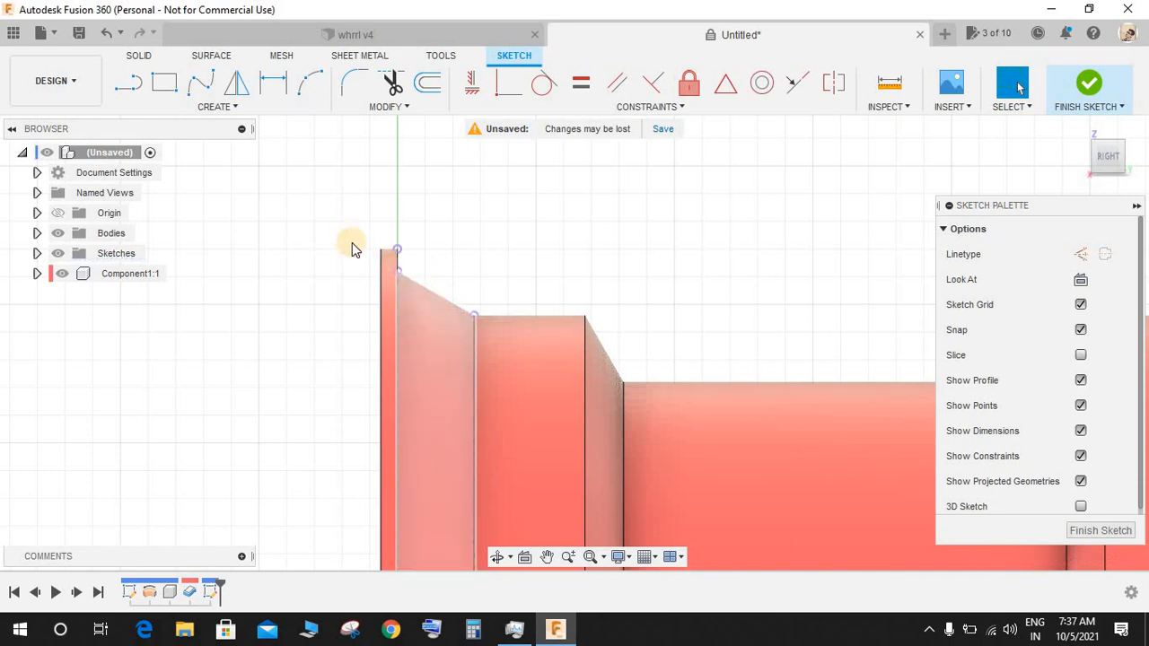
Step: Draw a line along the slanted rim face between its two projected end points
key("l")
left_click(405, 272)
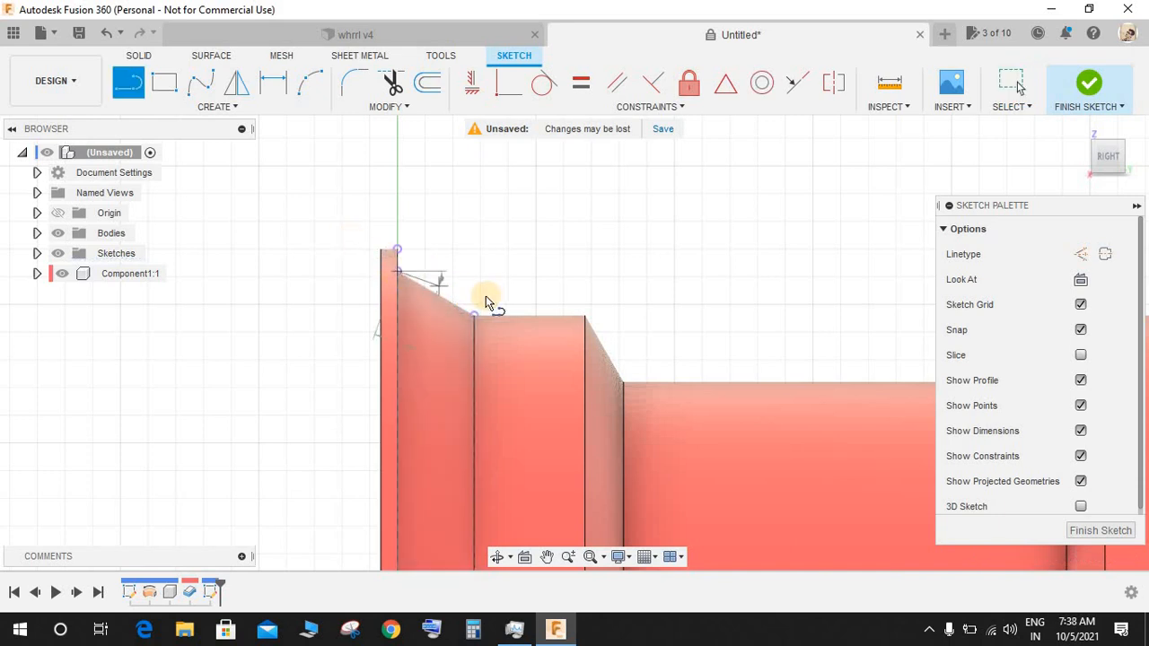
left_click(472, 298)
left_click(473, 316)
left_click(397, 272)
key("Escape")
Step: Offset the slanted line toward the wheel's axis with an offset position of -2 mm
left_click(427, 82)
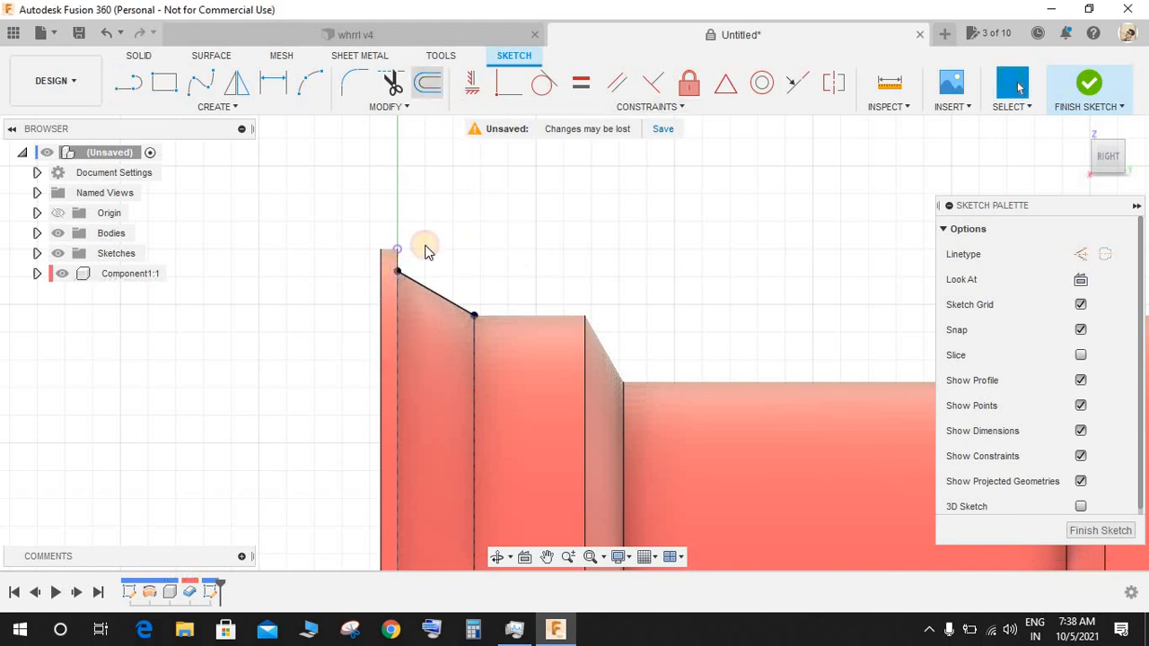
left_click(431, 293)
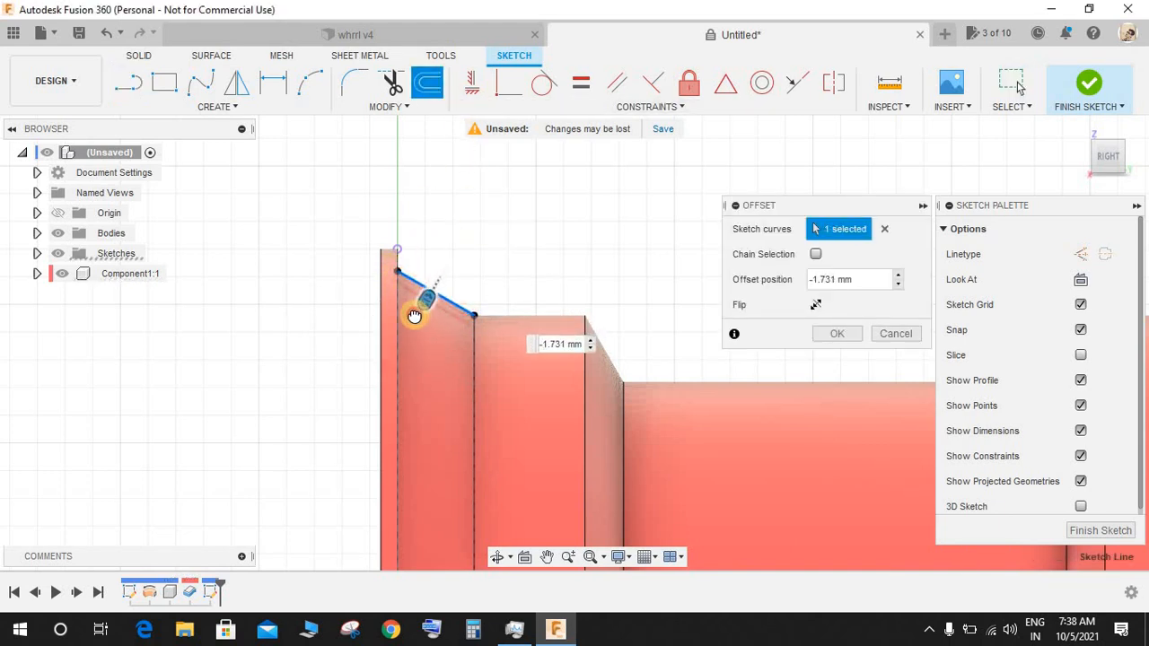
left_click(475, 331)
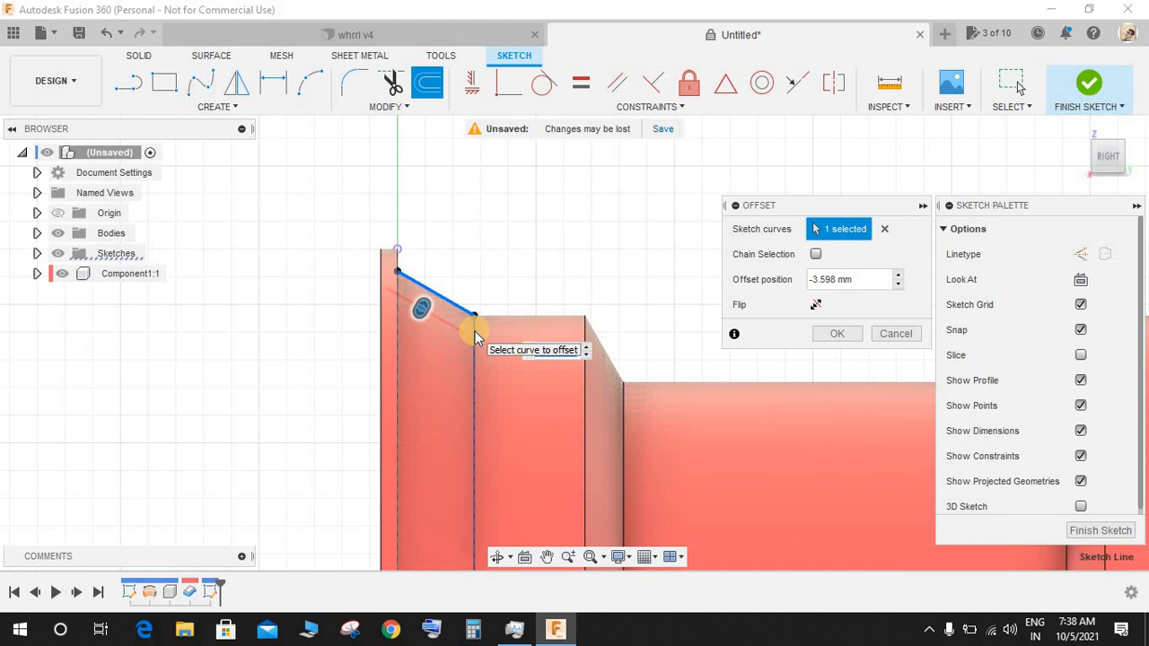
type("-2")
key("Return")
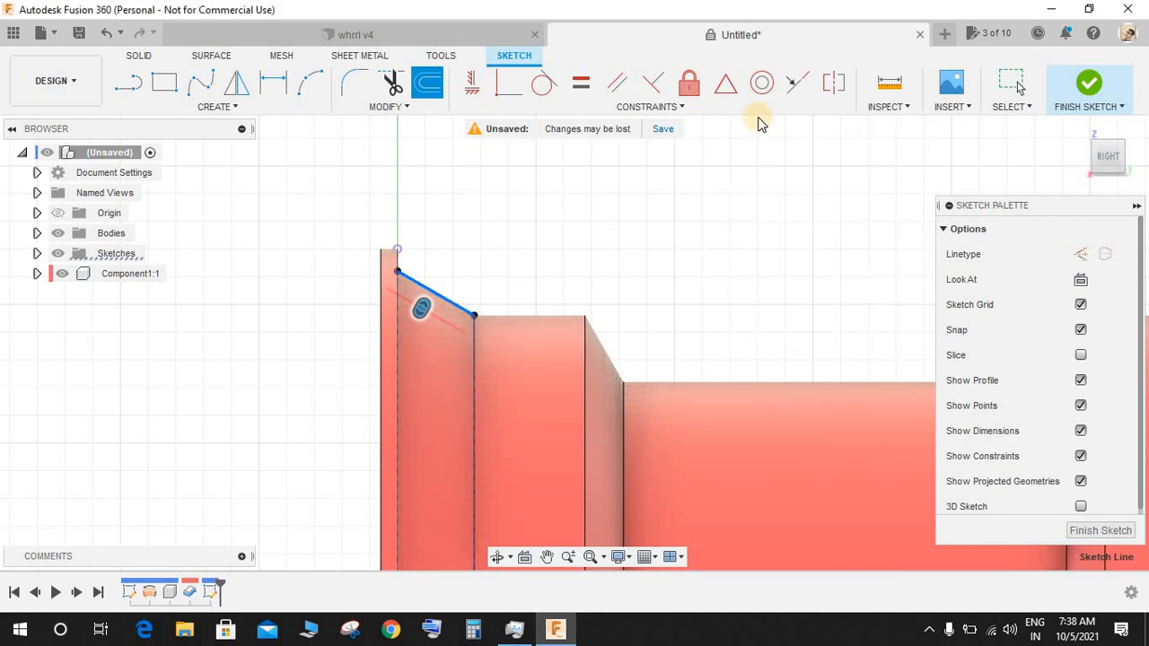
Step: Hide the rim component and sketch an open hub profile above the axis: about 25 mm down, 30 mm across, 40 mm up and 18 mm back
scroll(467, 434, "down", 5)
scroll(558, 437, "up", 5)
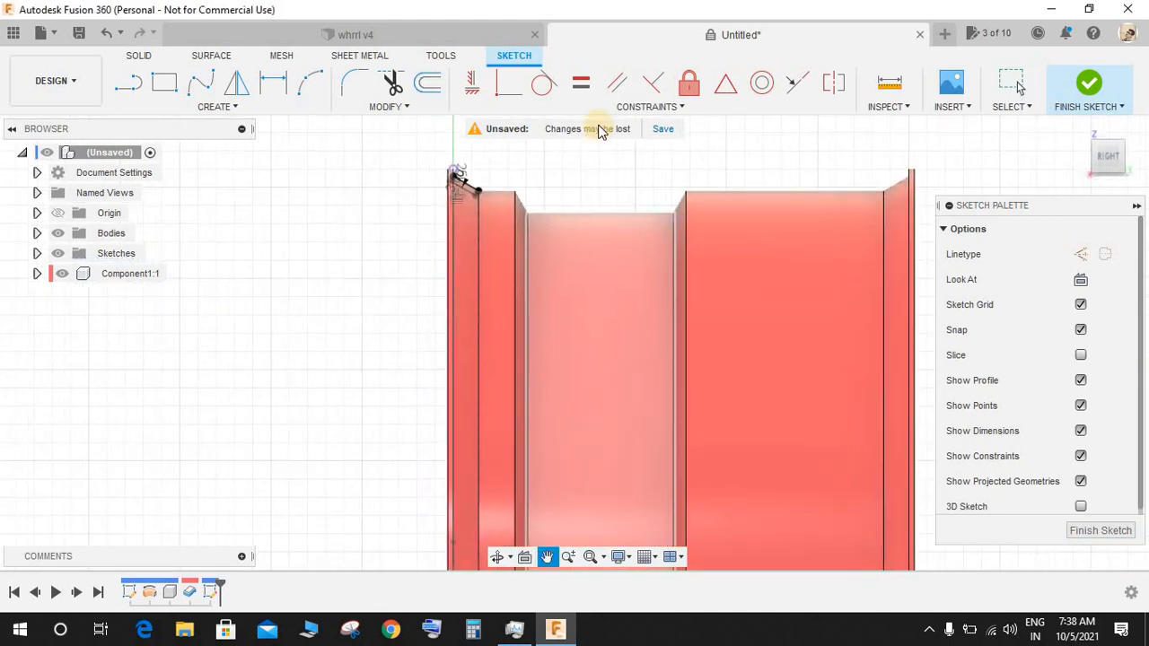
left_click(63, 274)
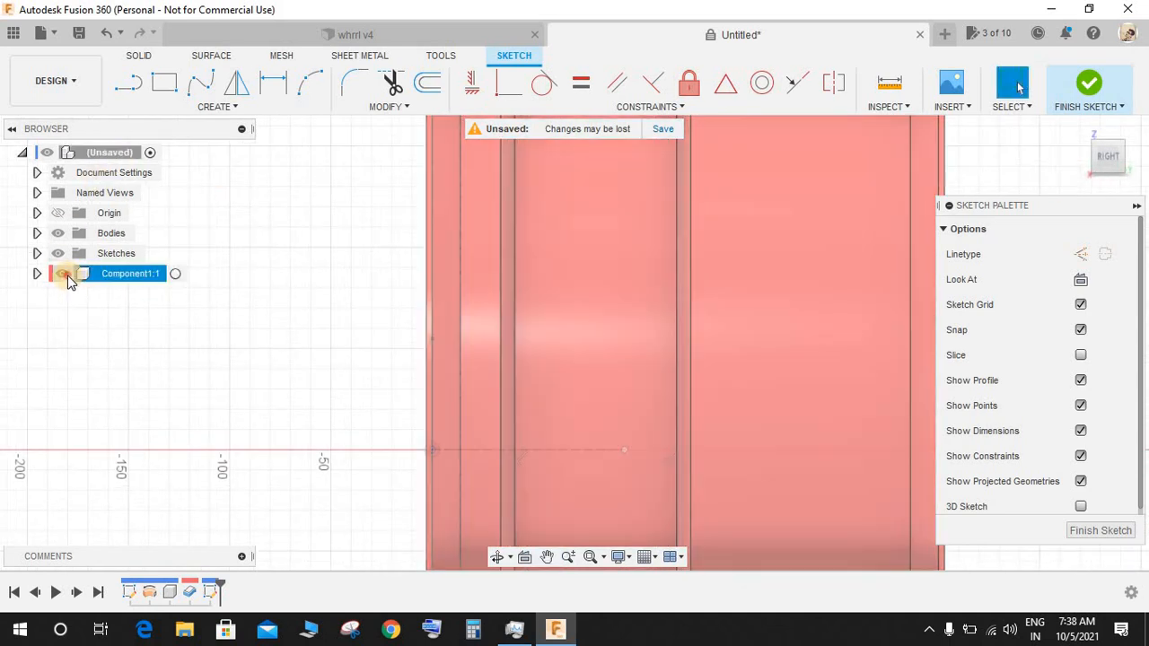
scroll(580, 423, "down", 1)
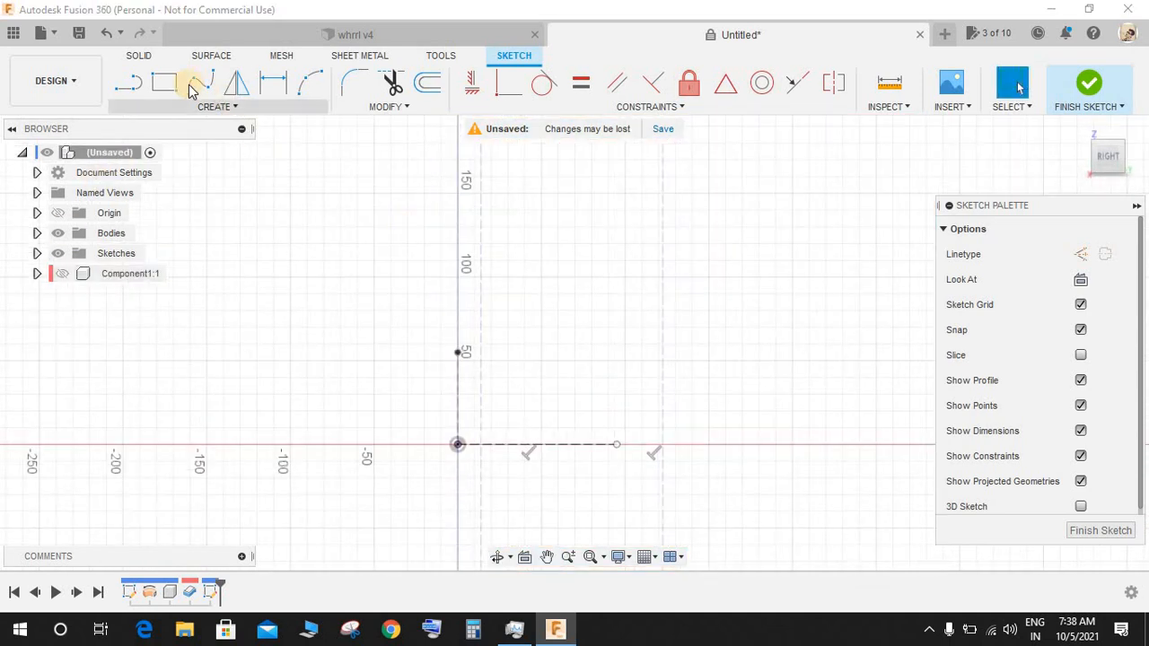
left_click(128, 84)
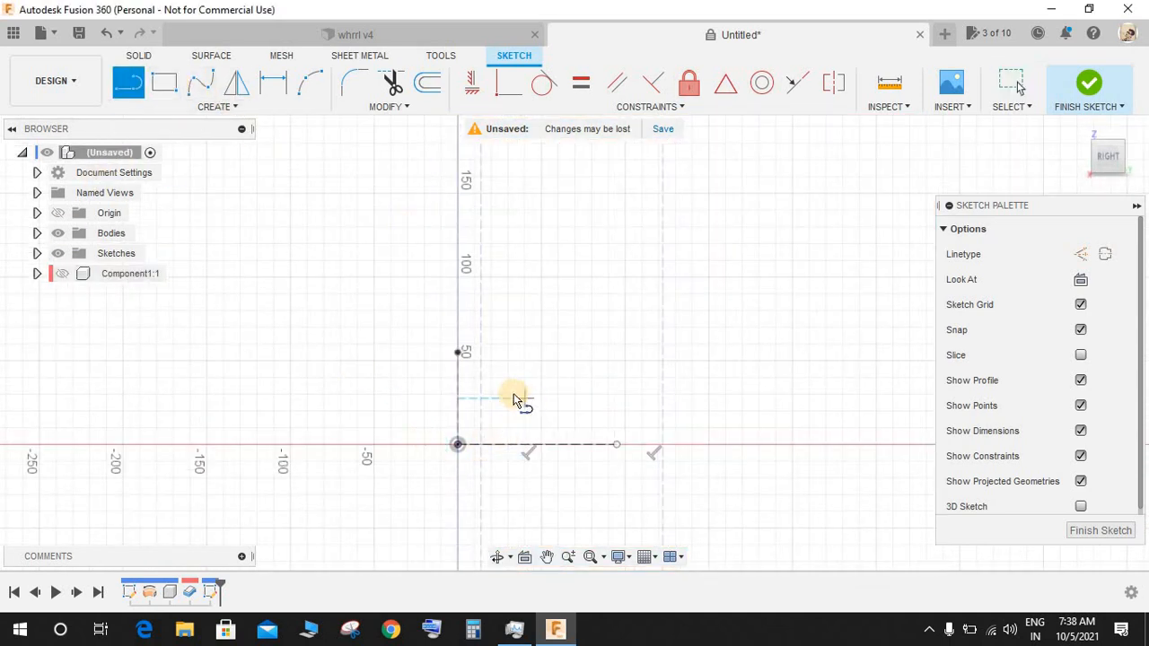
scroll(503, 398, "up", 2)
left_click(497, 395)
left_click(497, 469)
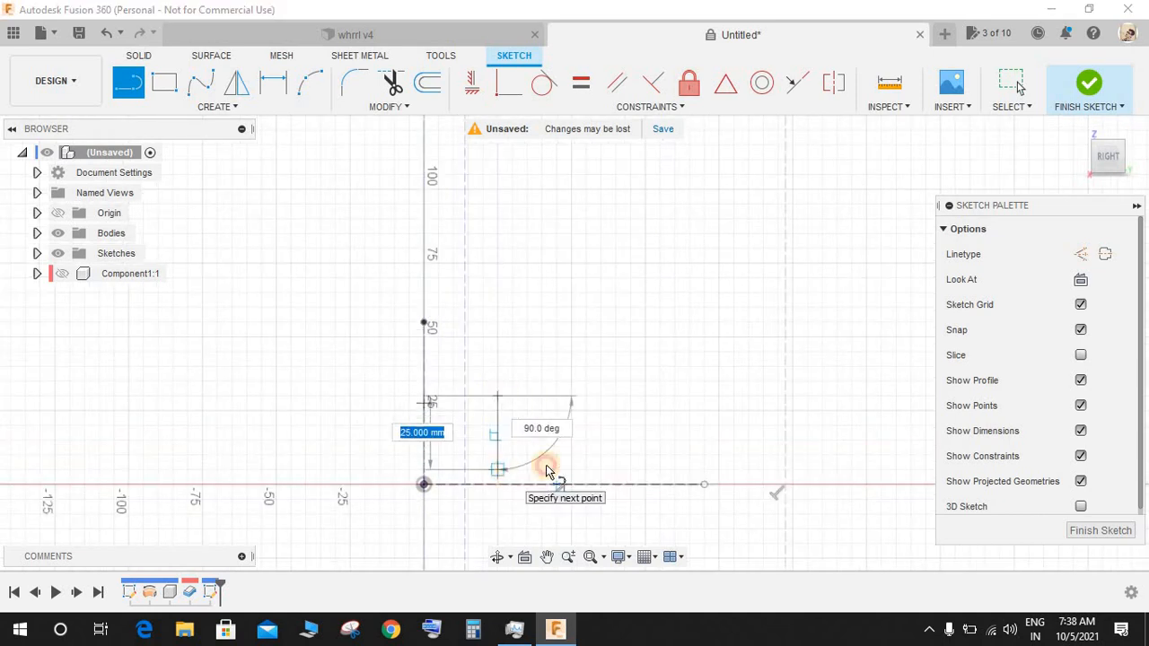
left_click(585, 469)
left_click(585, 352)
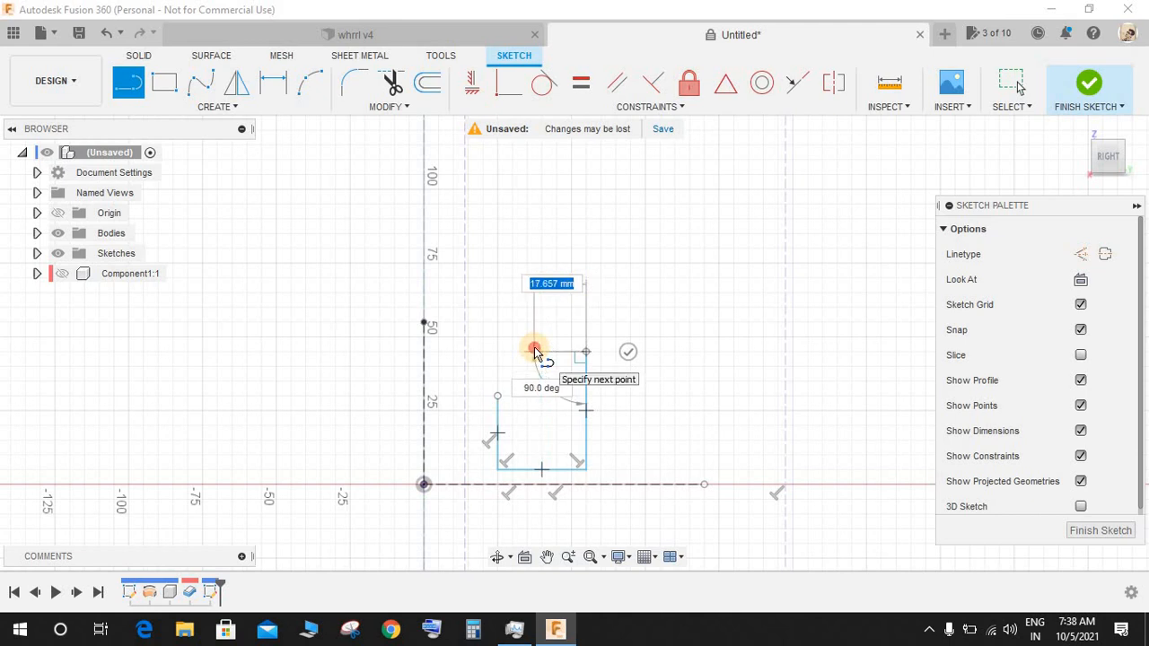
left_click(534, 351)
key("Escape")
Step: Dimension the hub profile's lower horizontal line 15 mm above the wheel axis
key("d")
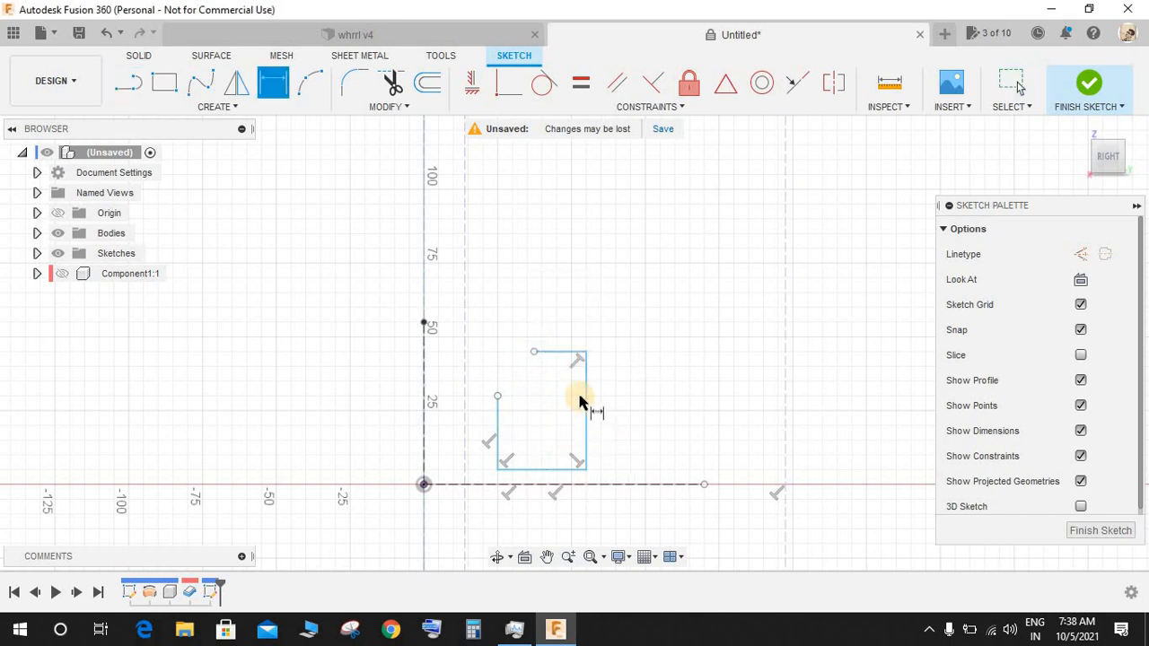
left_click(561, 471)
left_click(592, 484)
left_click(691, 472)
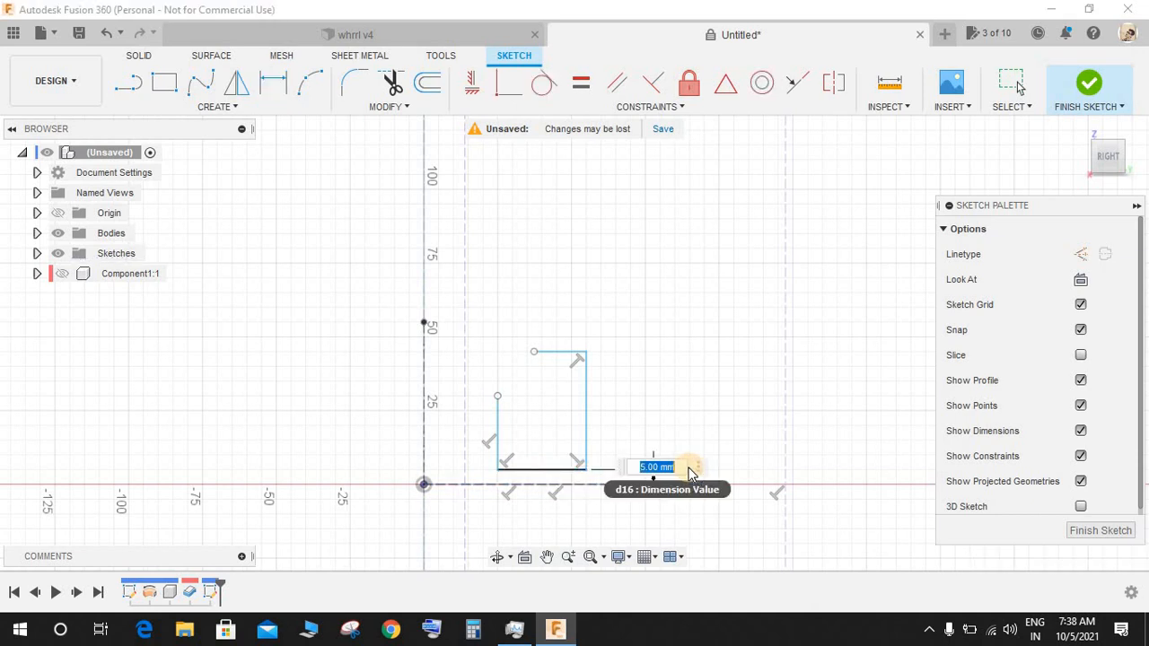
type("15")
key("Return")
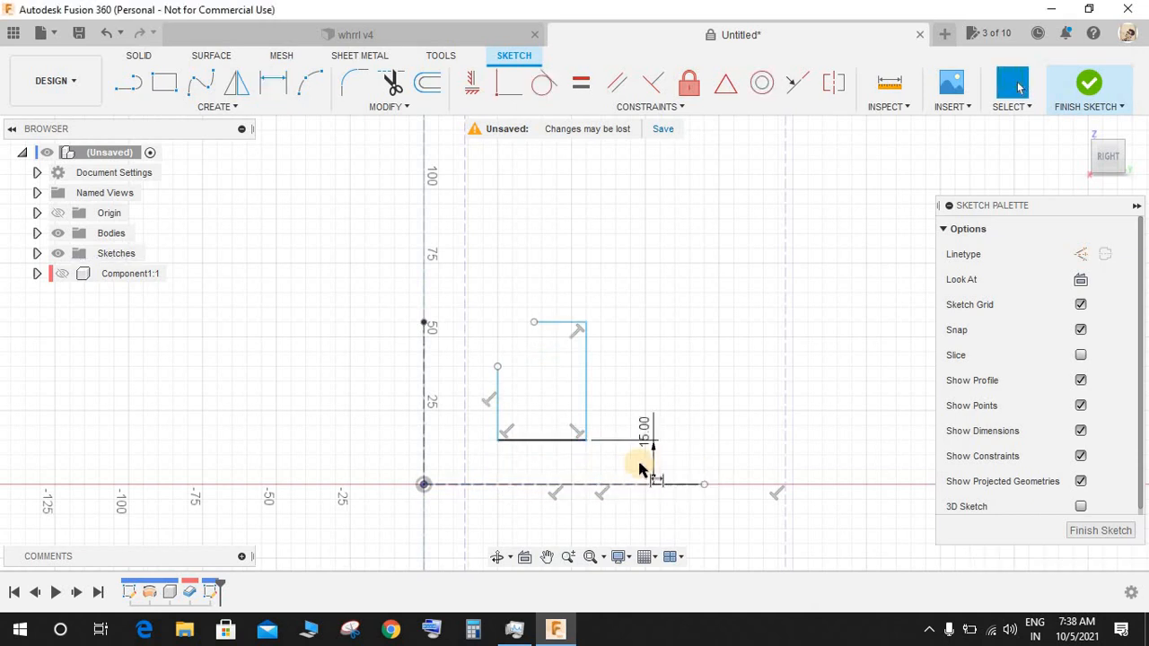
Step: Dimension the hub profile's shorter vertical line 15 mm from the origin
left_click(424, 486)
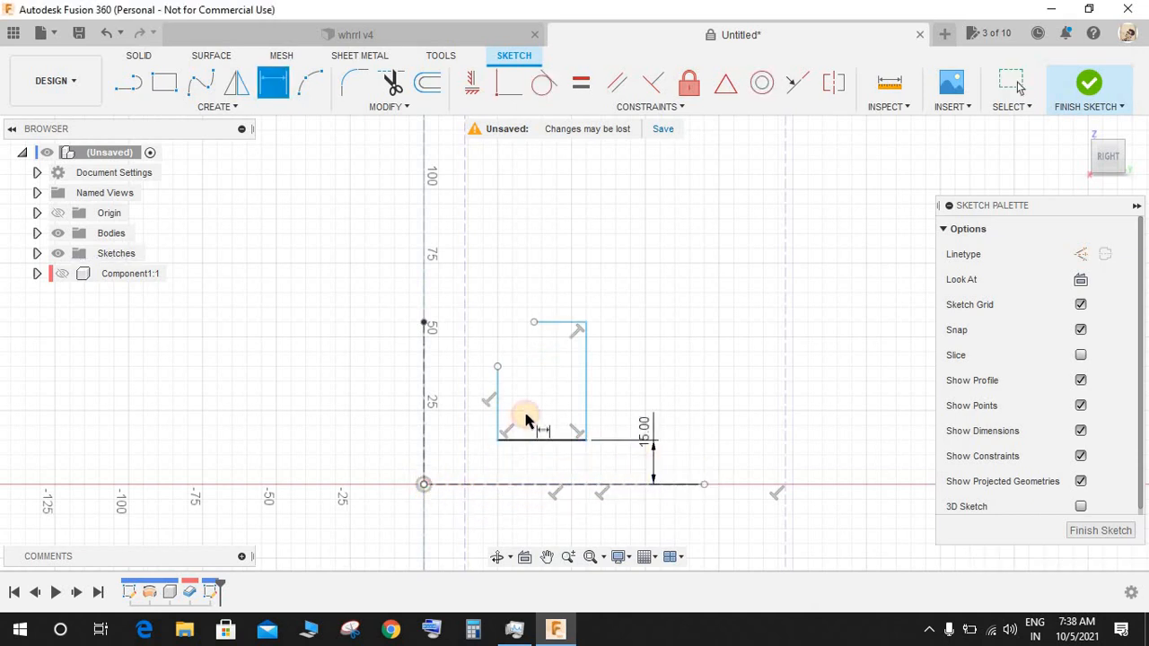
left_click(499, 399)
left_click(449, 511)
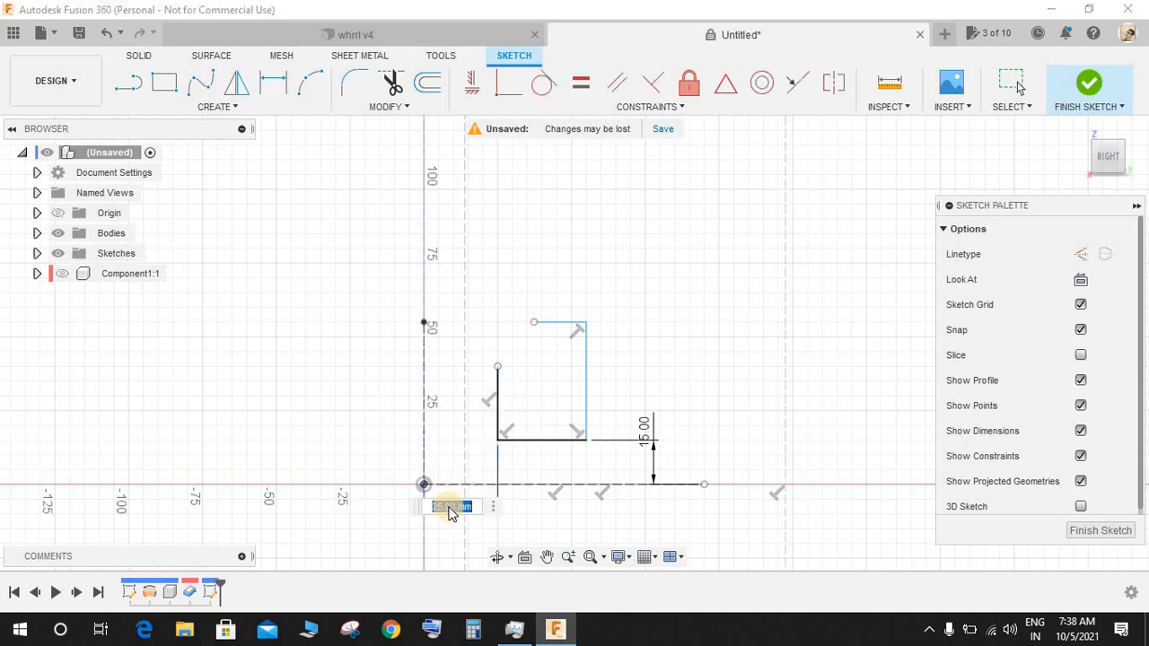
type("15")
key("Return")
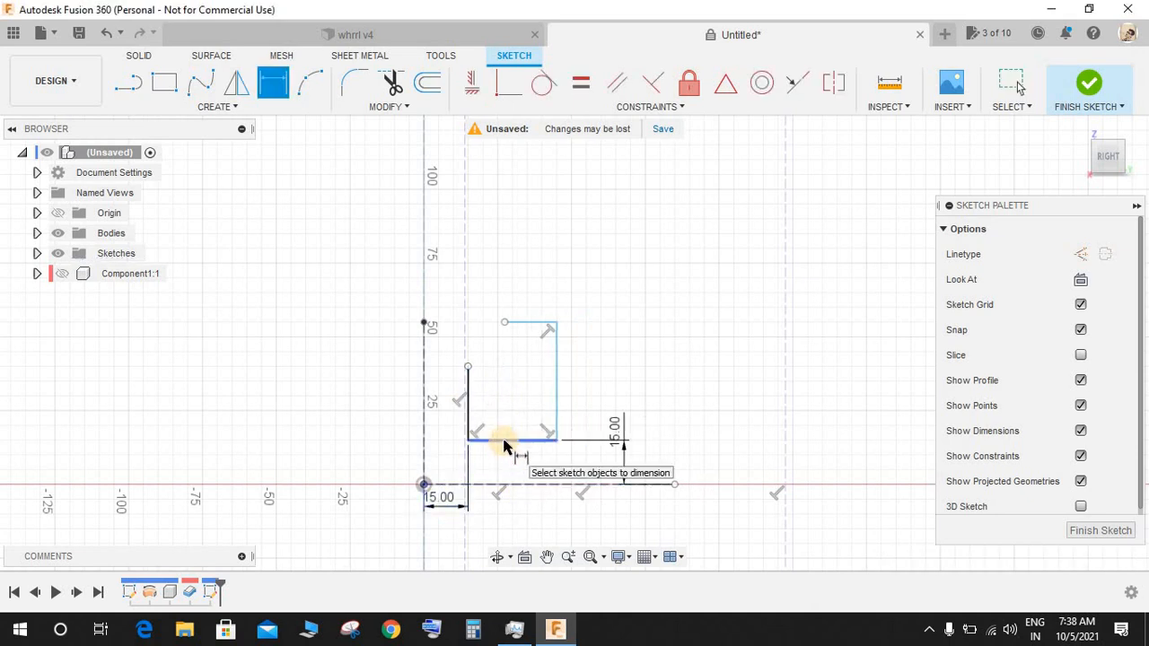
left_click(505, 441)
left_click(507, 414)
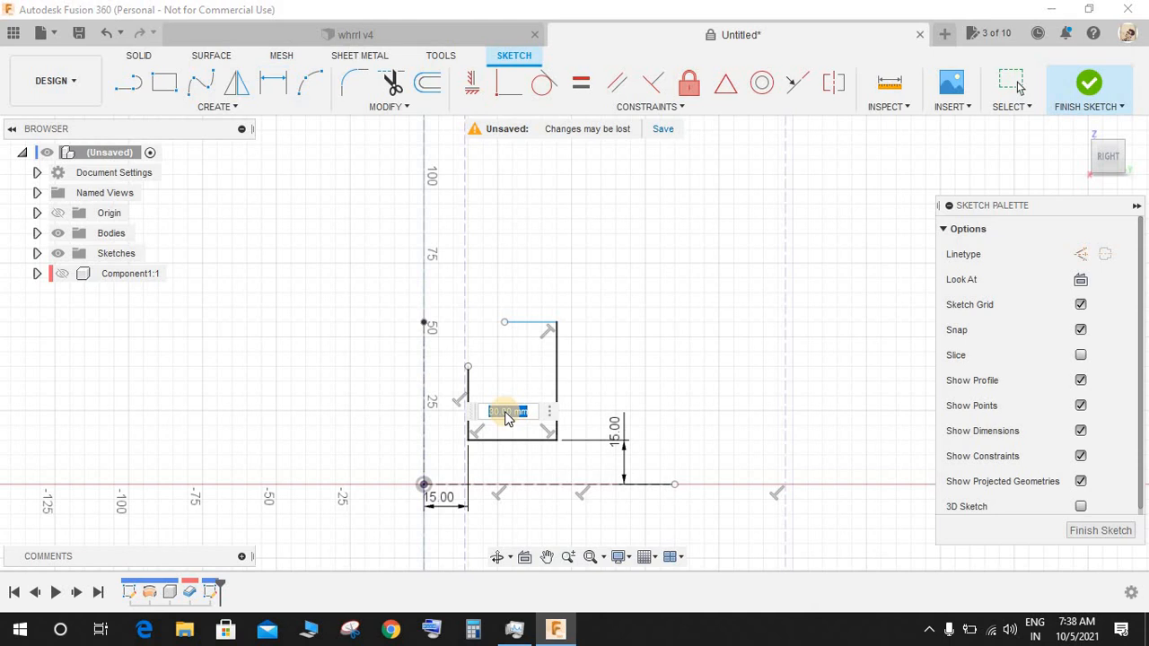
key("Escape")
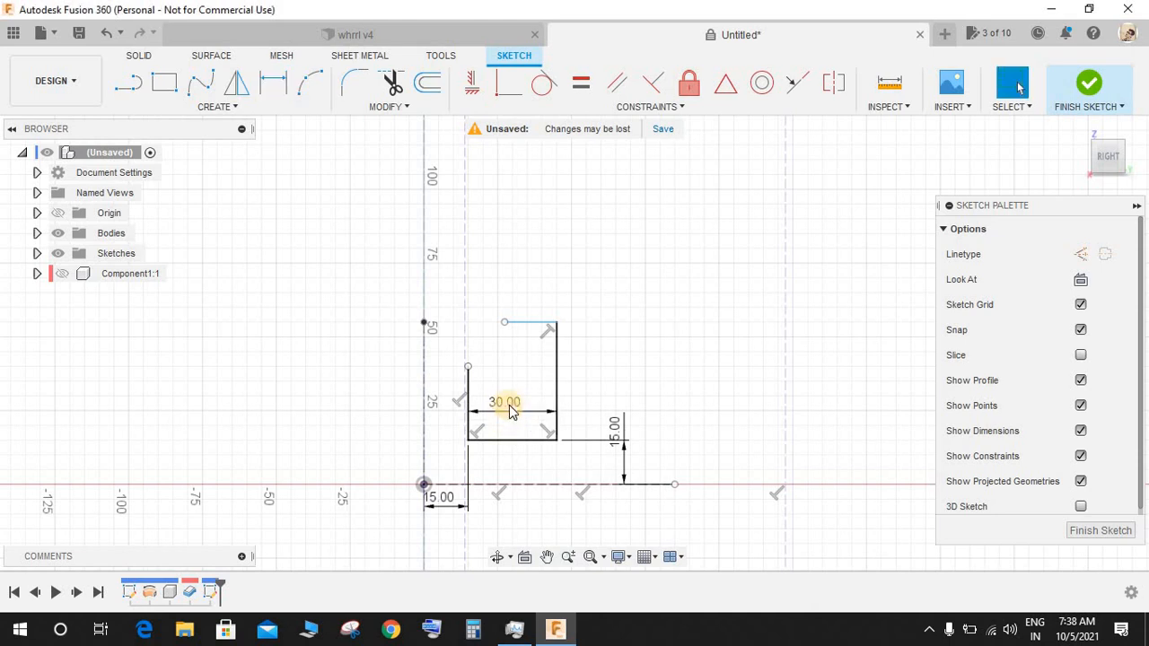
key("Delete")
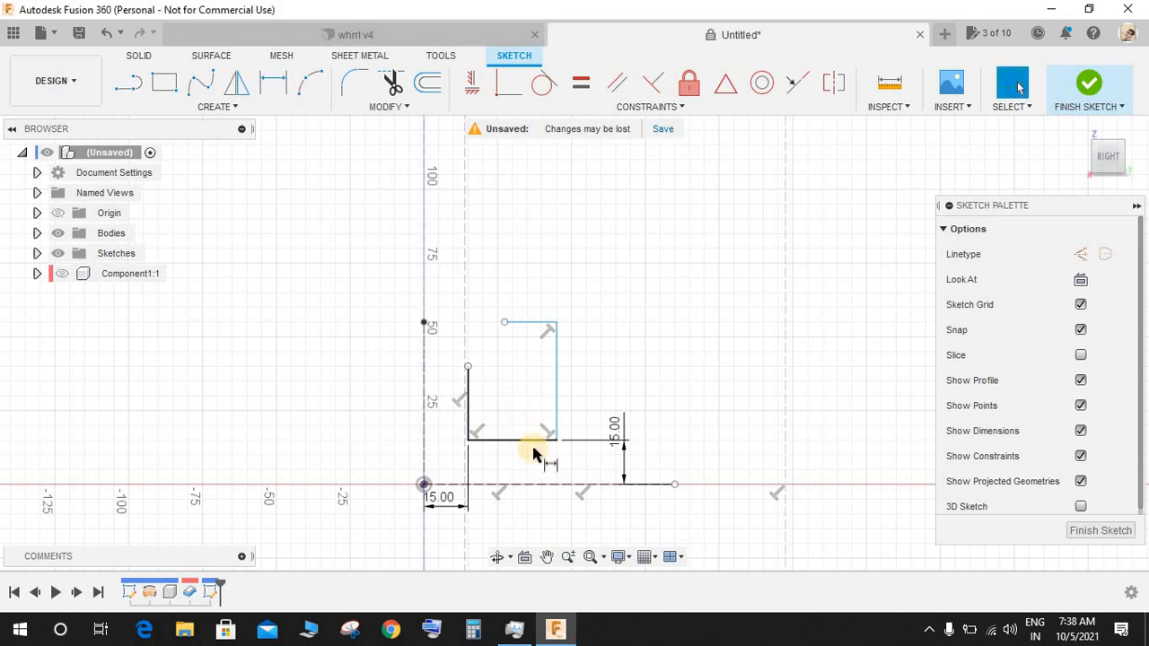
Step: Dimension the hub profile's taller vertical line 70 mm from the origin
key("d")
left_click(555, 420)
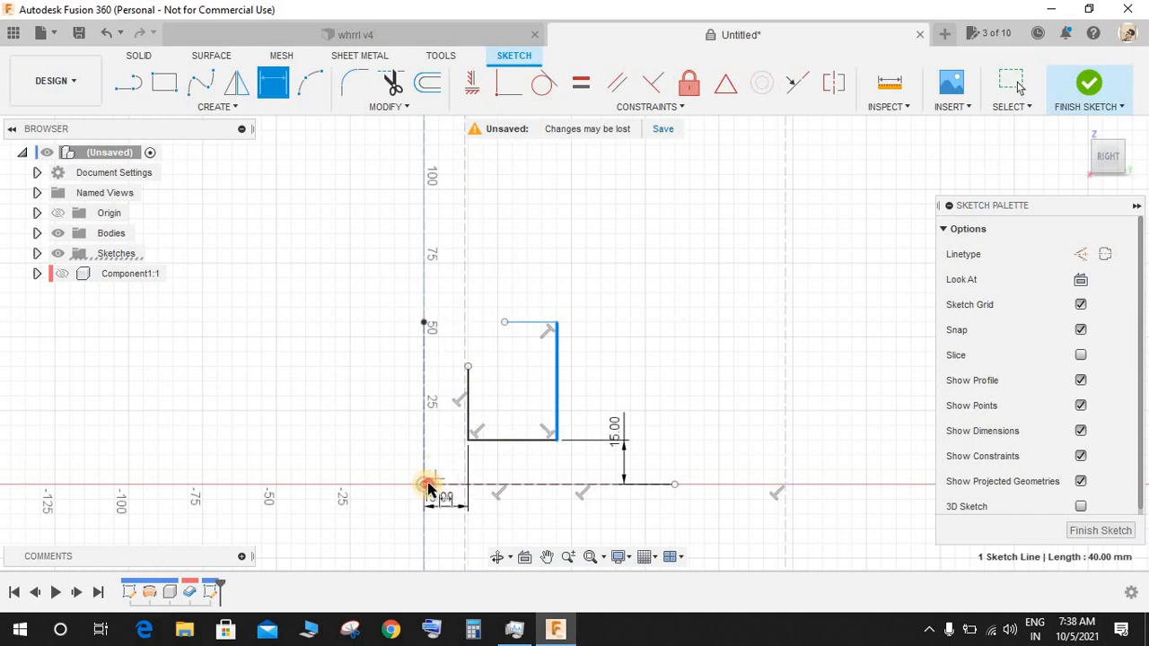
left_click(428, 488)
left_click(530, 521)
type("70")
key("Return")
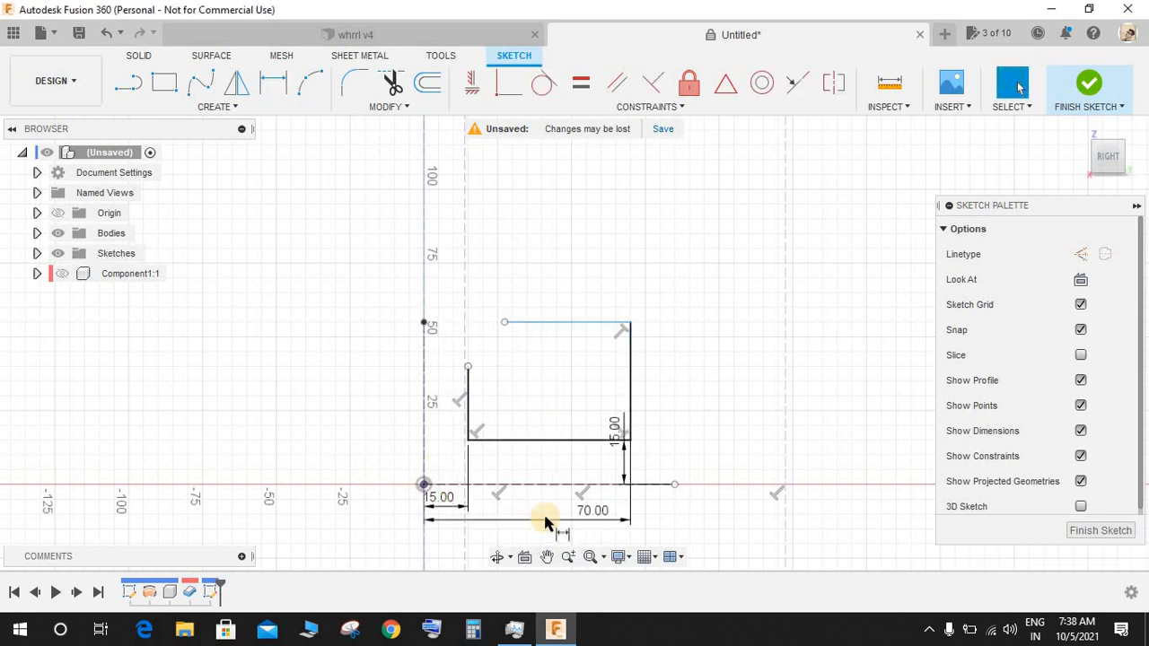
Step: Dimension the hub profile's upper horizontal line 70 mm above the wheel axis
left_click(630, 361)
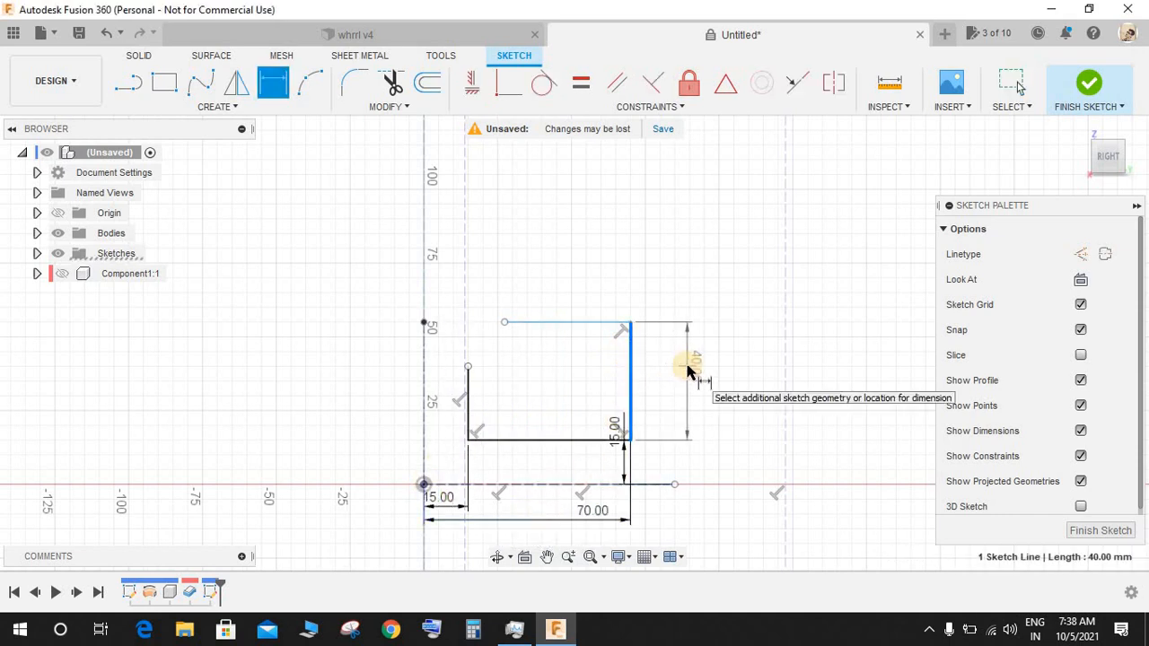
key("Escape")
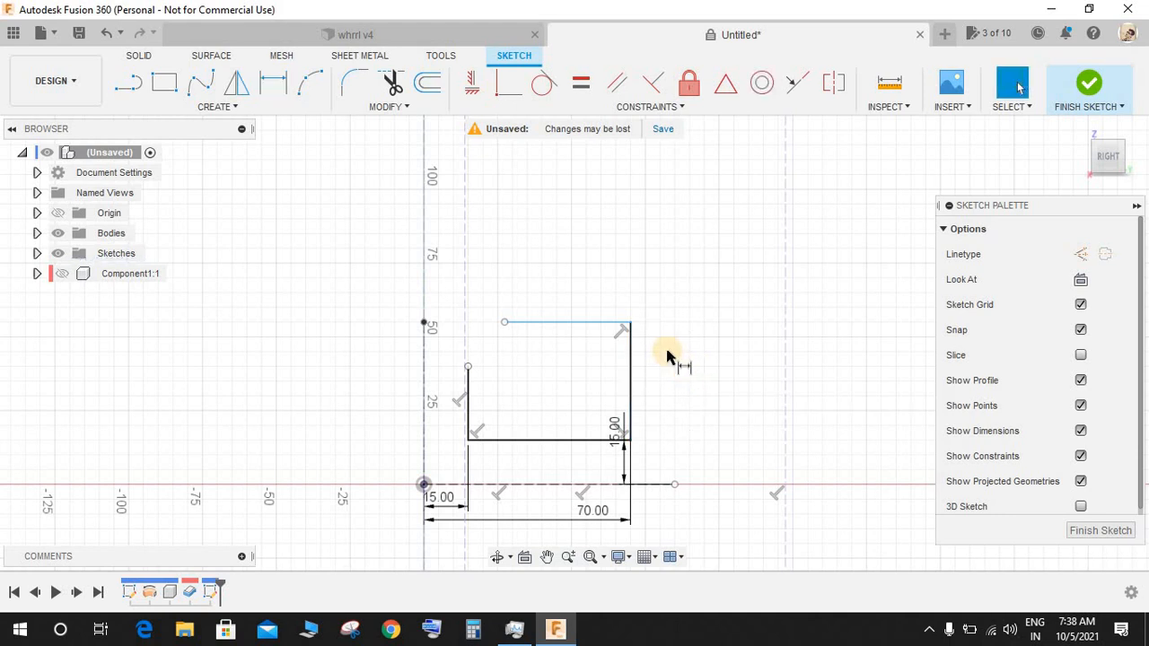
key("d")
left_click(597, 322)
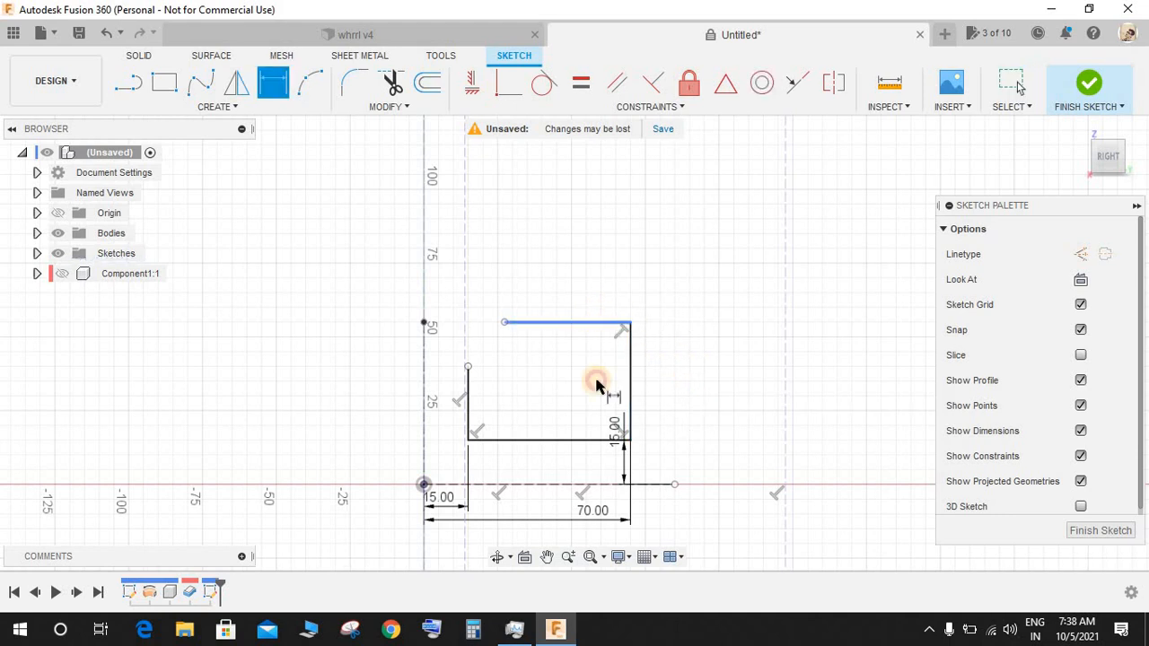
left_click(678, 411)
left_click(725, 390)
type("70")
key("Return")
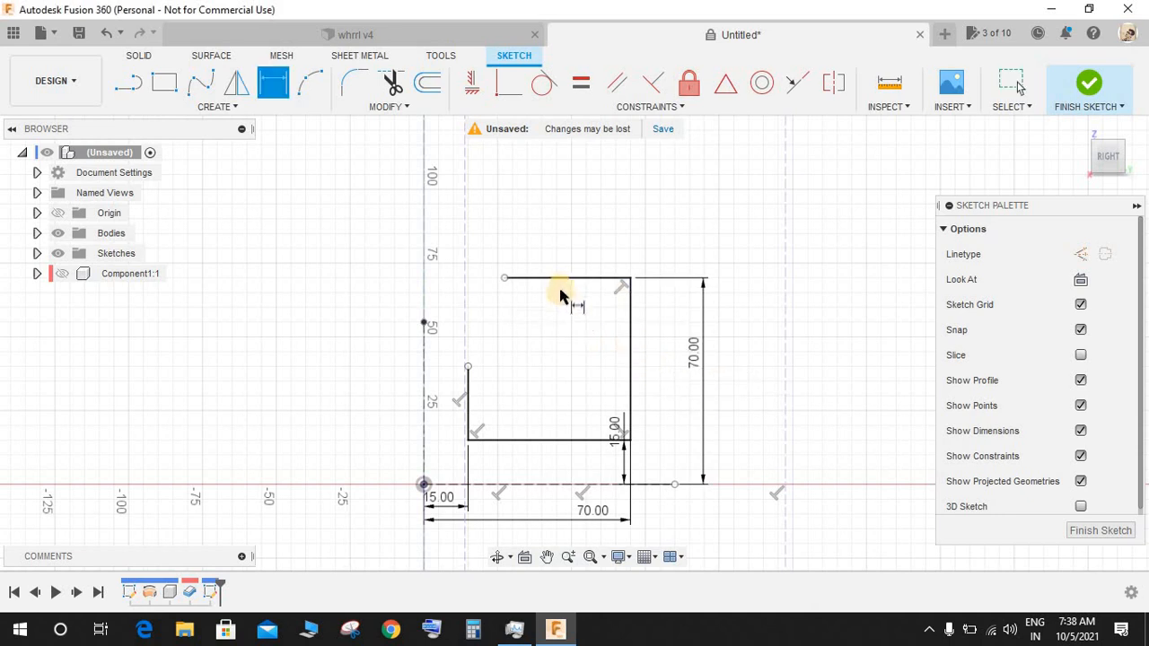
Step: Set the hub's upper horizontal line to 20 mm long and the shorter vertical line's open end 50 mm above the axis
left_click(560, 241)
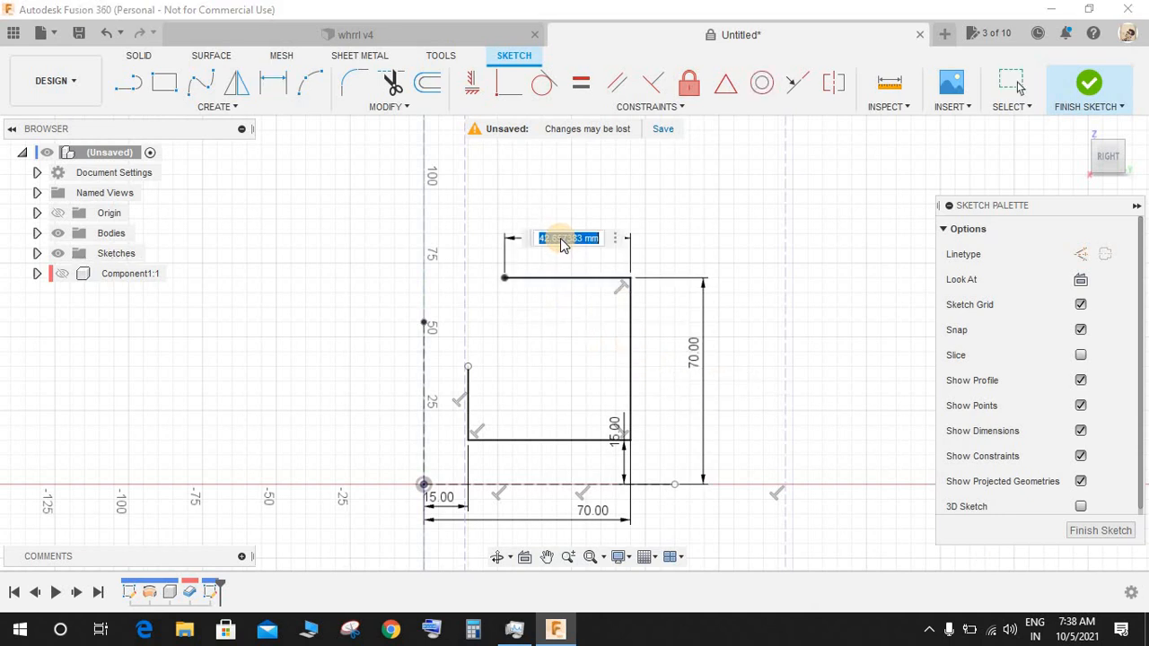
type("20")
key("Return")
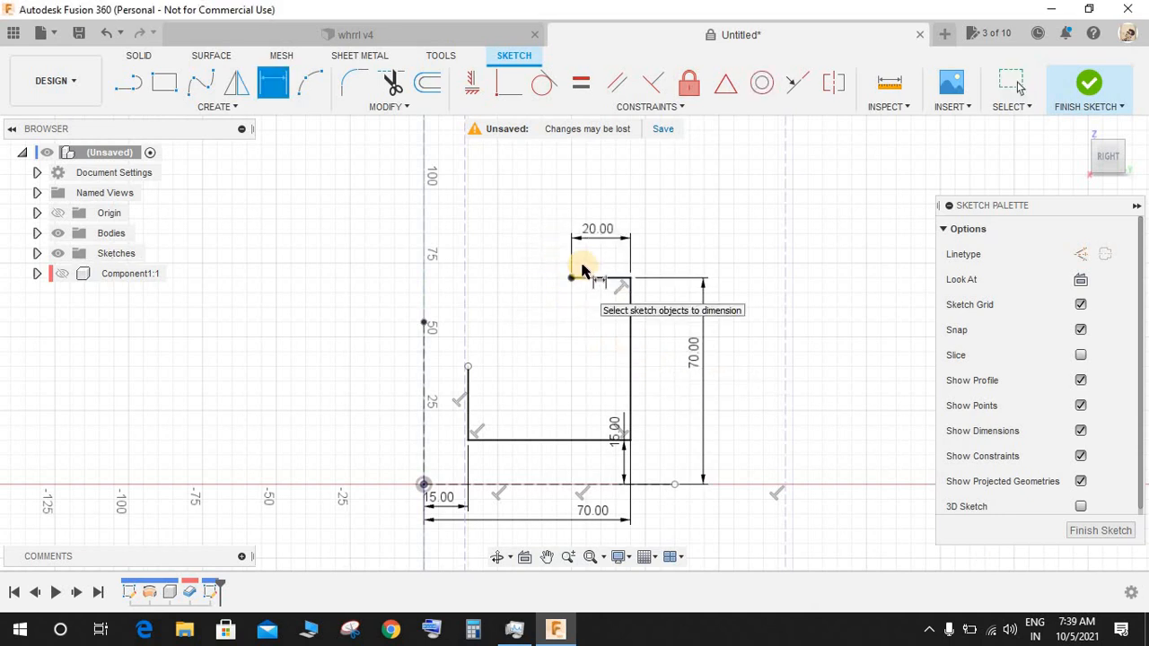
left_click(492, 491)
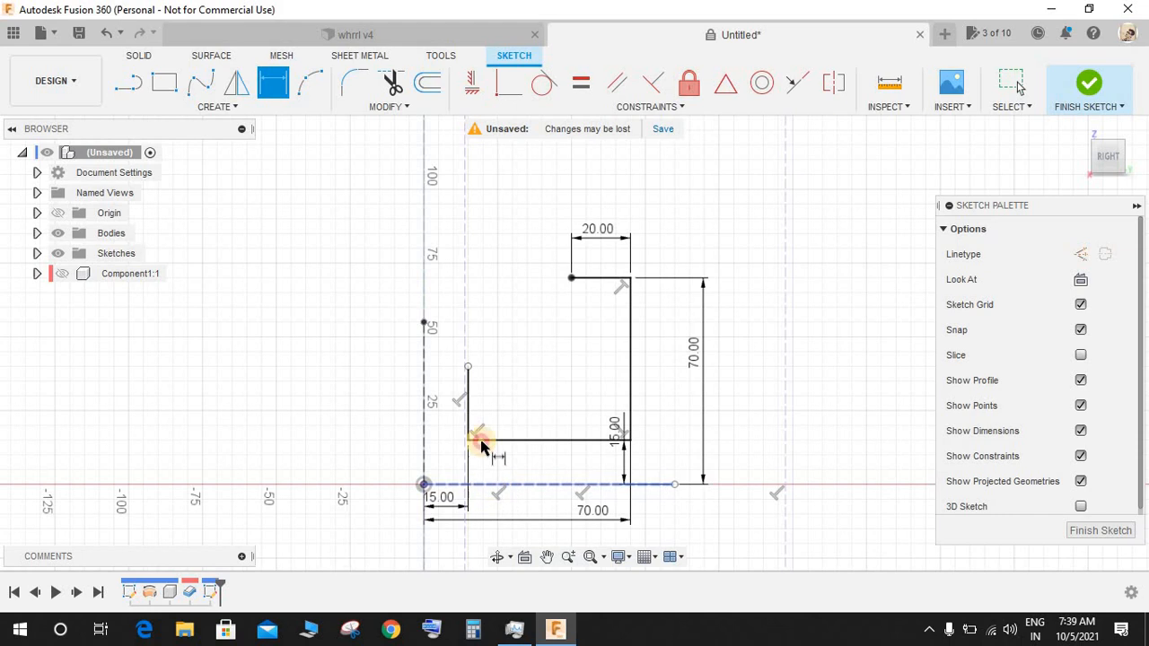
left_click(465, 368)
left_click(338, 382)
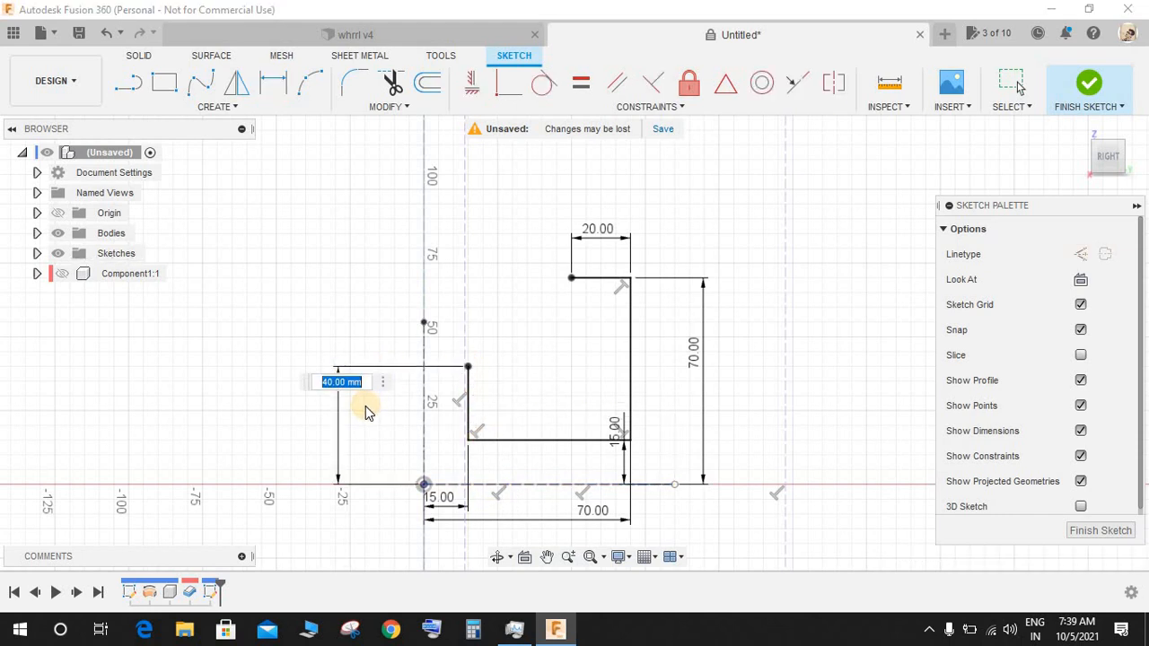
key("Return")
Step: Draw a fit point spline from the offset line's lower end to the open end of the hub's 20 mm line
scroll(599, 404, "down", 3)
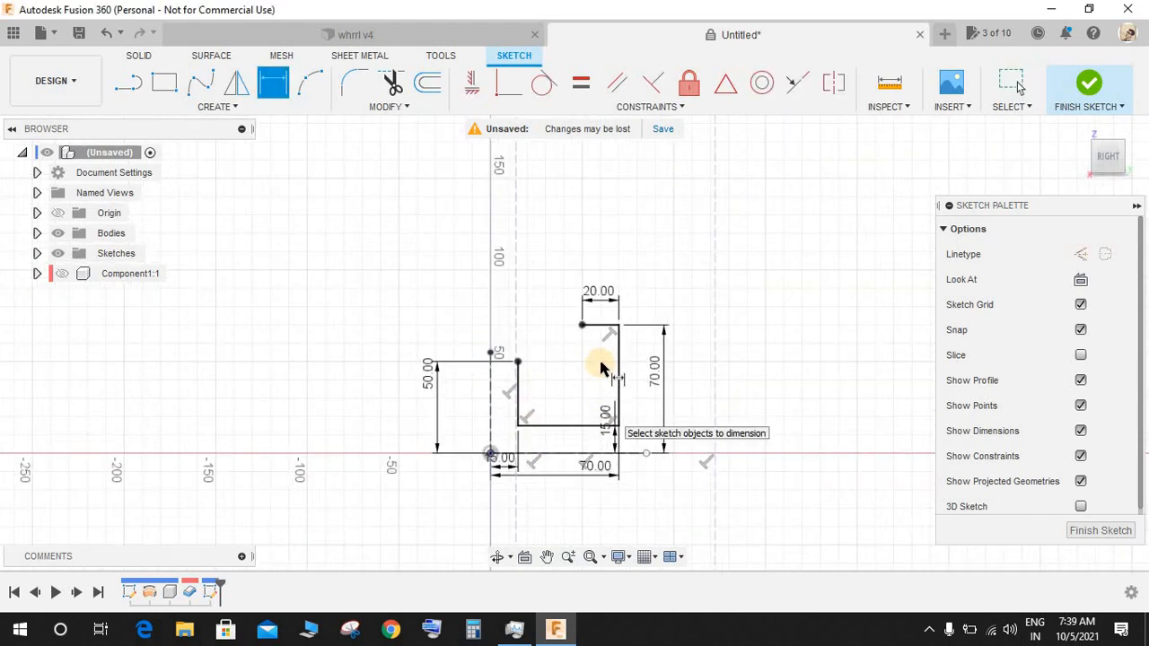
scroll(602, 399, "up", 1)
scroll(603, 393, "up", 1)
middle_click_drag(599, 378, 602, 534)
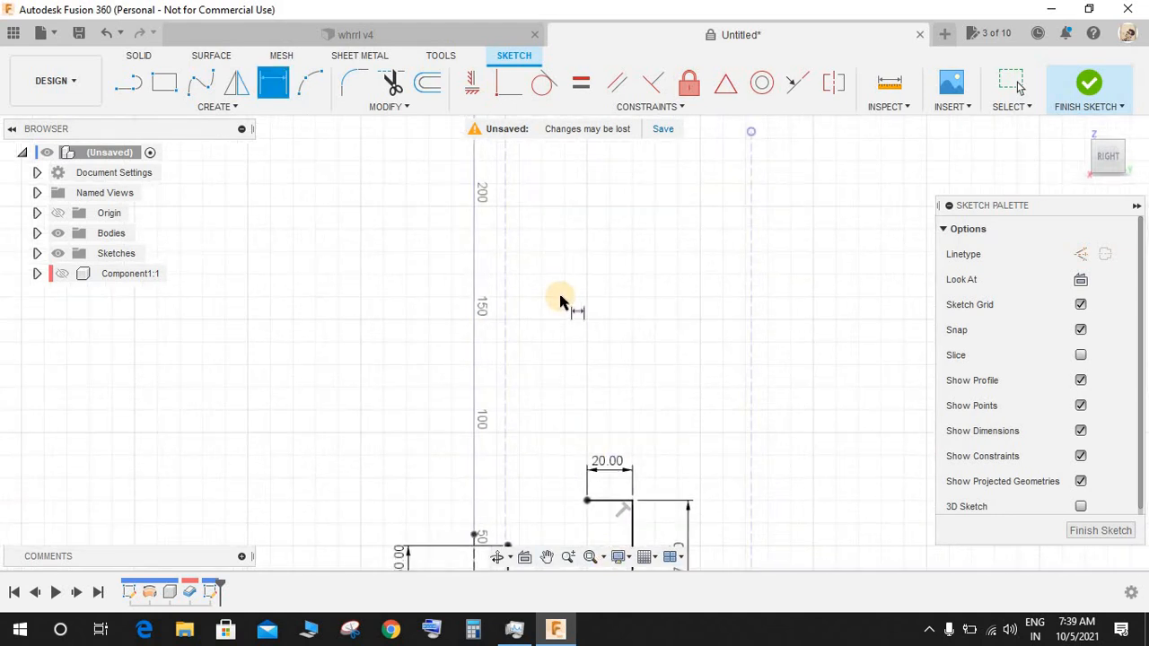
scroll(562, 292, "down", 4)
scroll(547, 242, "up", 4)
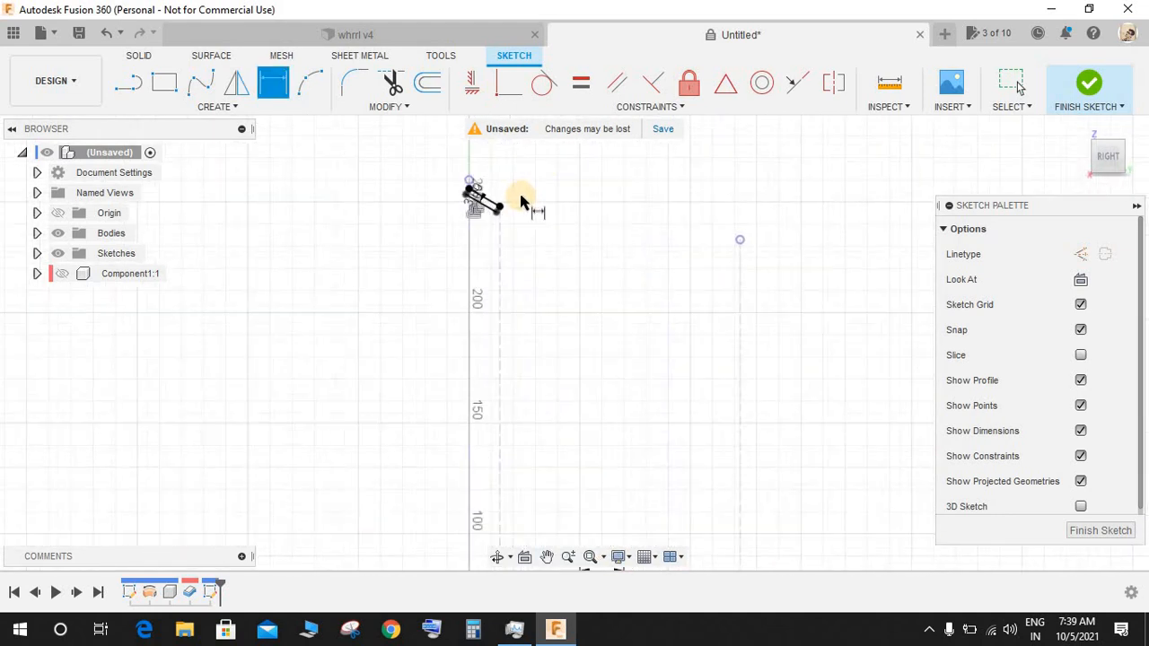
left_click(200, 83)
scroll(493, 220, "up", 2)
left_click(489, 224)
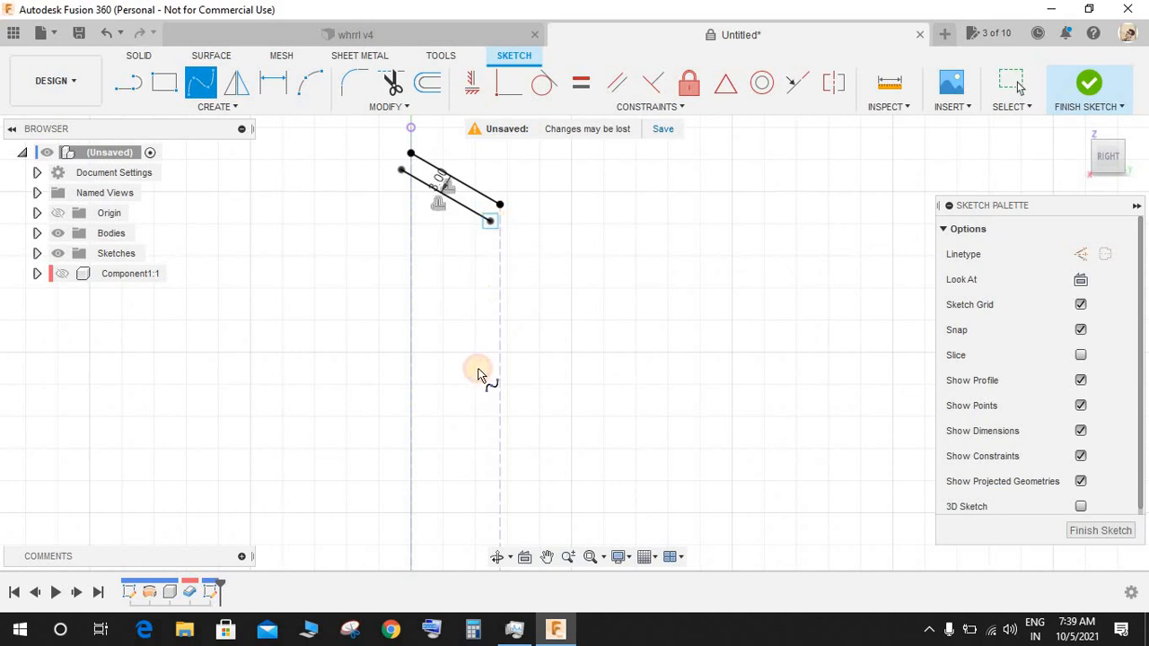
scroll(538, 431, "down", 2)
scroll(557, 460, "down", 1)
scroll(558, 462, "down", 4)
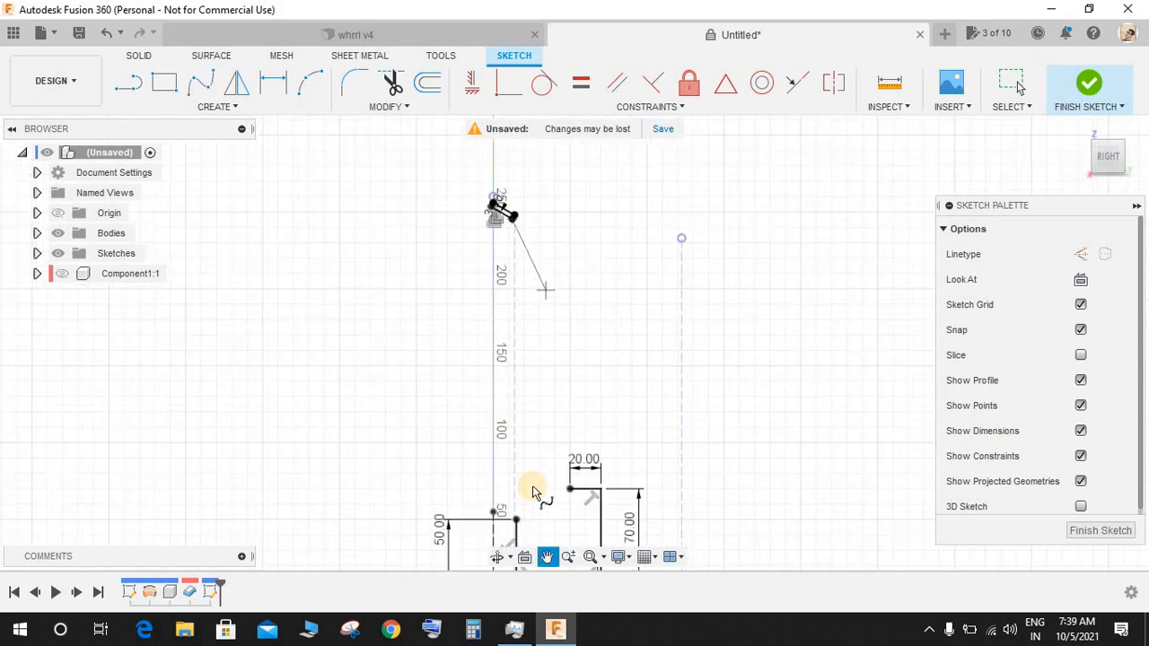
scroll(557, 494, "up", 3)
left_click(556, 502)
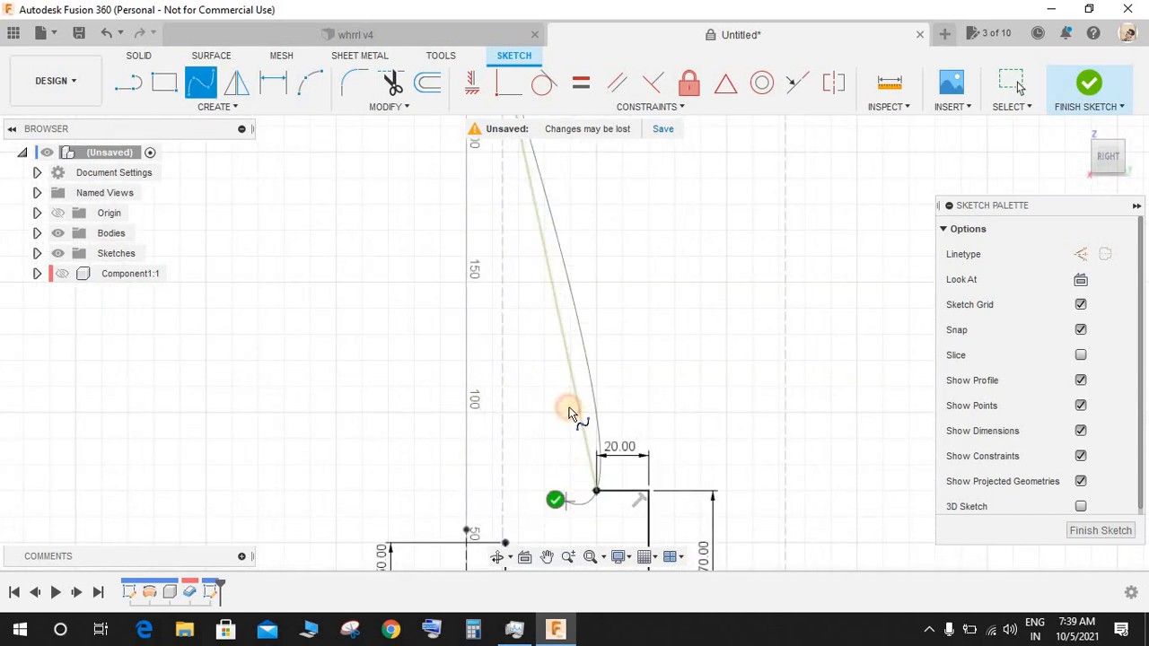
Step: Draw a second fit point spline from the offset line's upper end to the open end of the hub's shorter vertical line
scroll(572, 411, "down", 4)
scroll(545, 246, "up", 3)
scroll(503, 301, "up", 1)
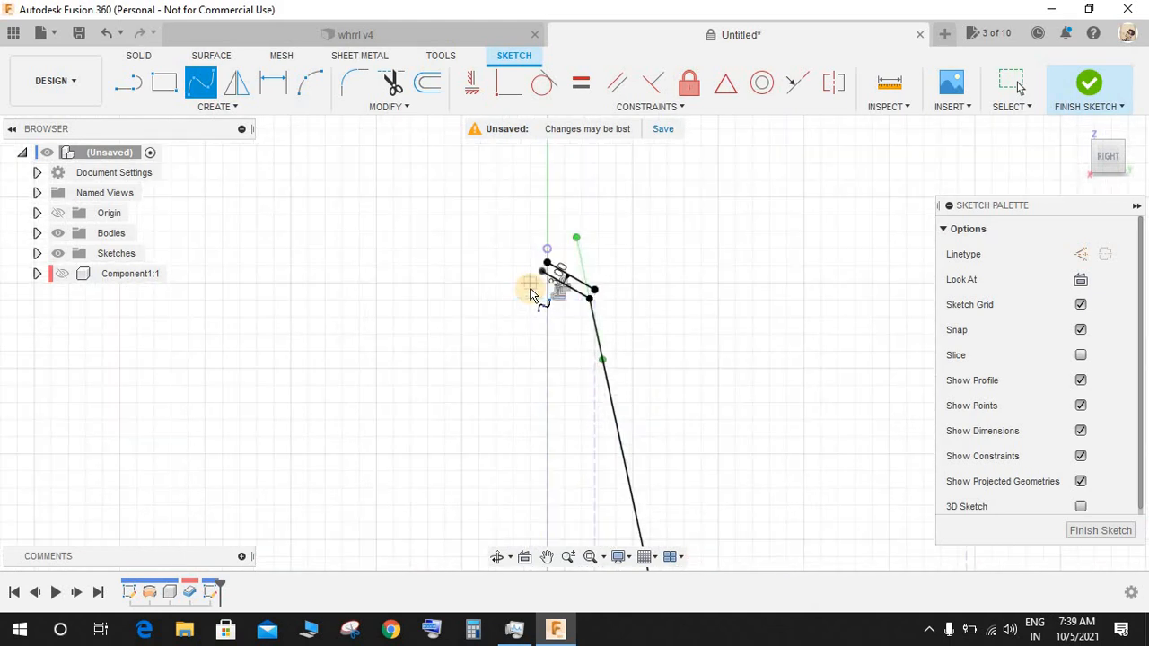
scroll(538, 279, "up", 1)
scroll(521, 386, "up", 2)
scroll(536, 417, "down", 5)
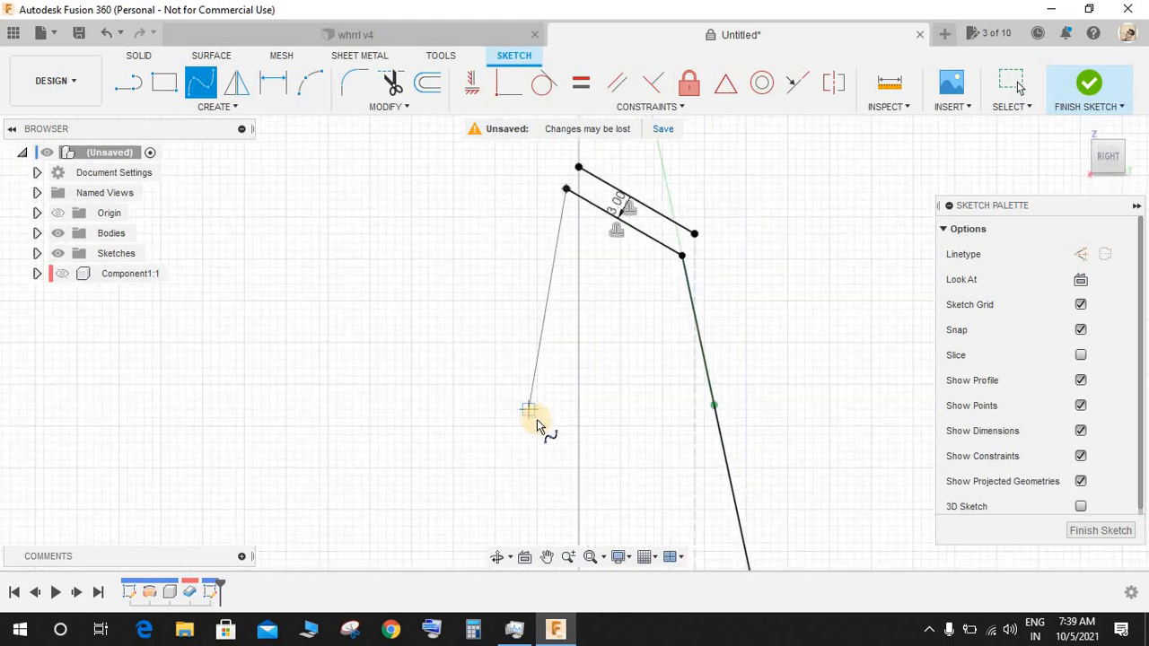
middle_click_drag(579, 470, 530, 145)
scroll(541, 465, "up", 1)
middle_click_drag(543, 470, 518, 348)
left_click(531, 452)
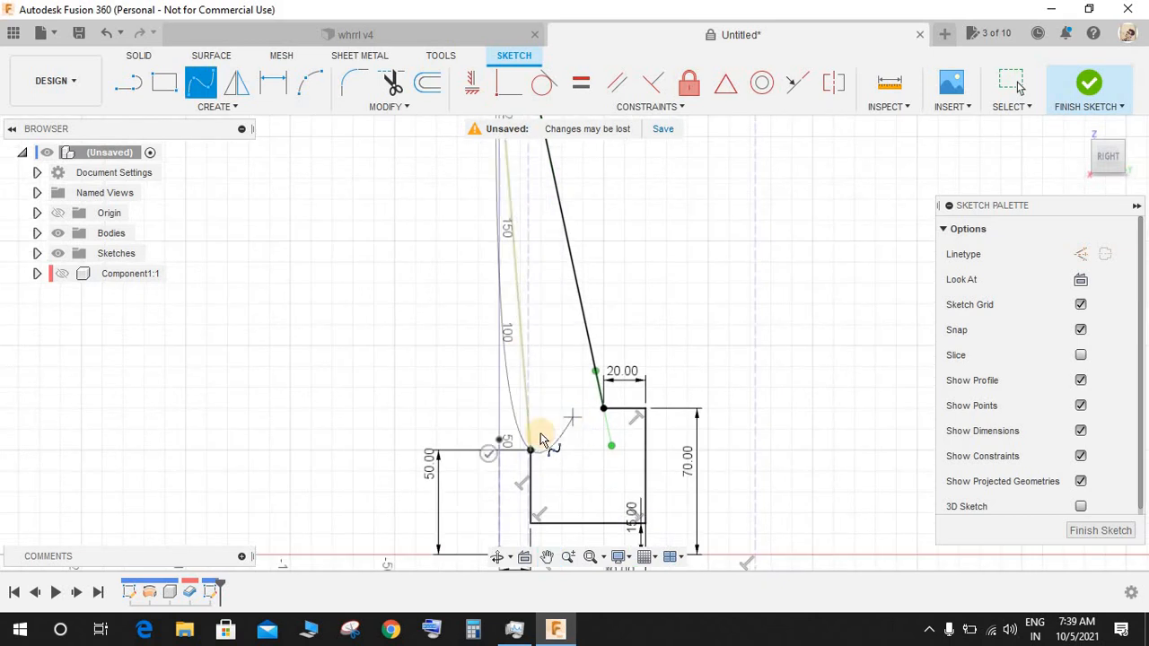
left_click(486, 453)
Step: Show the rim component and bow the front spline outward past the rim lip by adjusting its upper tangent handle
scroll(568, 344, "down", 3)
scroll(568, 344, "down", 2)
scroll(524, 242, "up", 5)
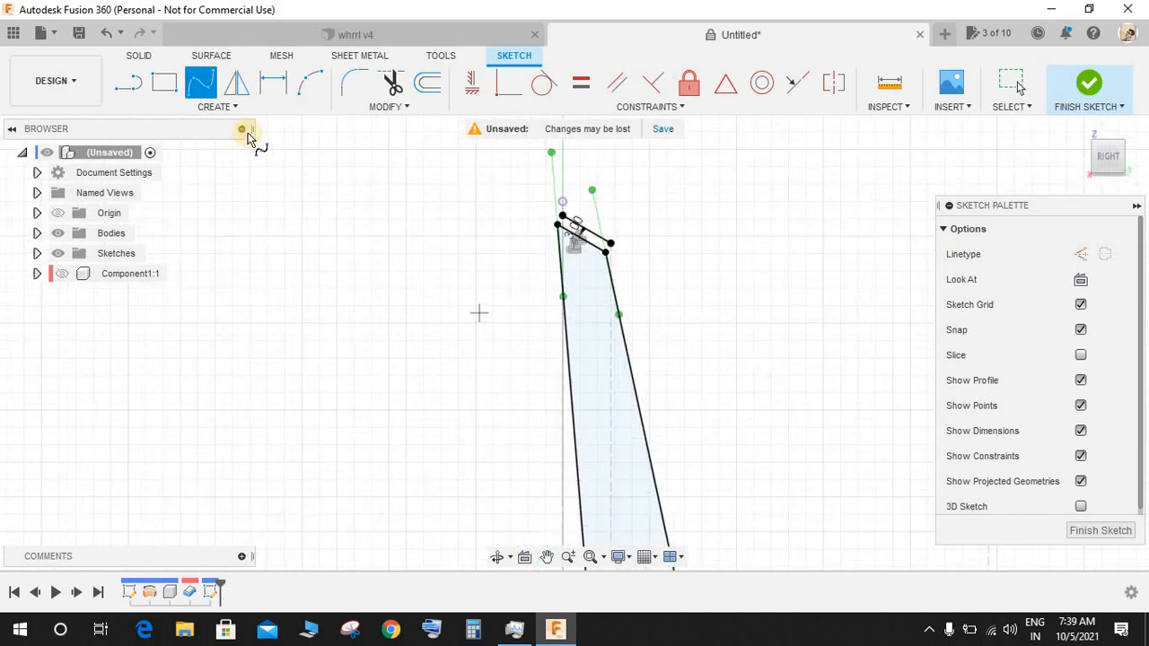
left_click(62, 275)
scroll(585, 205, "up", 3)
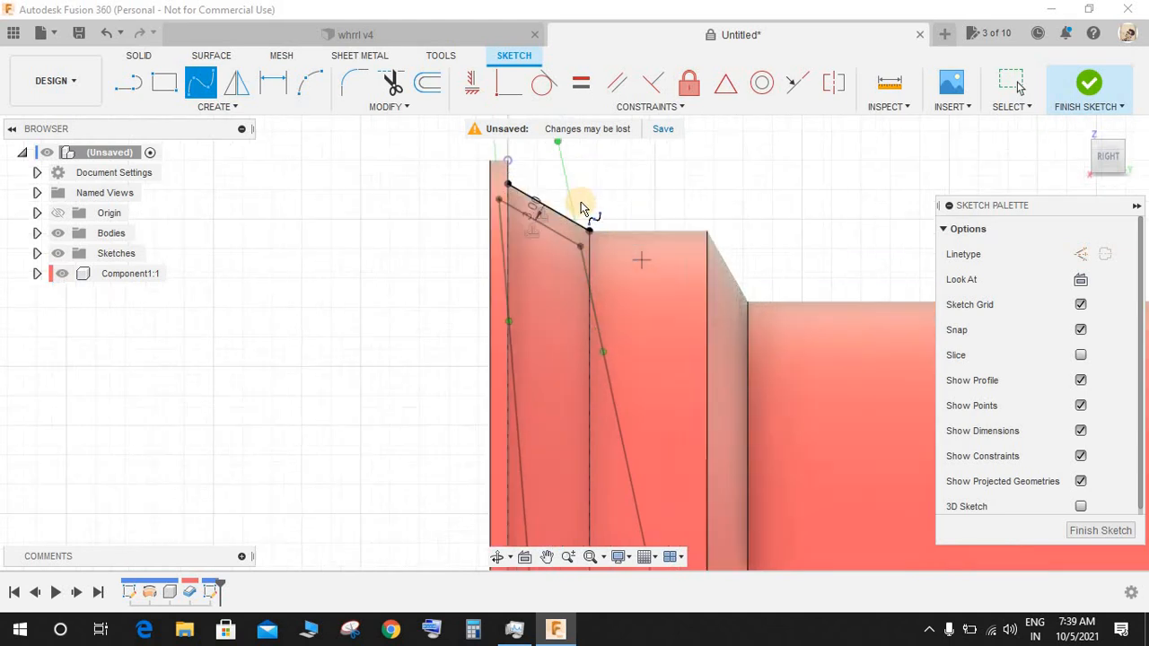
middle_click_drag(600, 215, 586, 295)
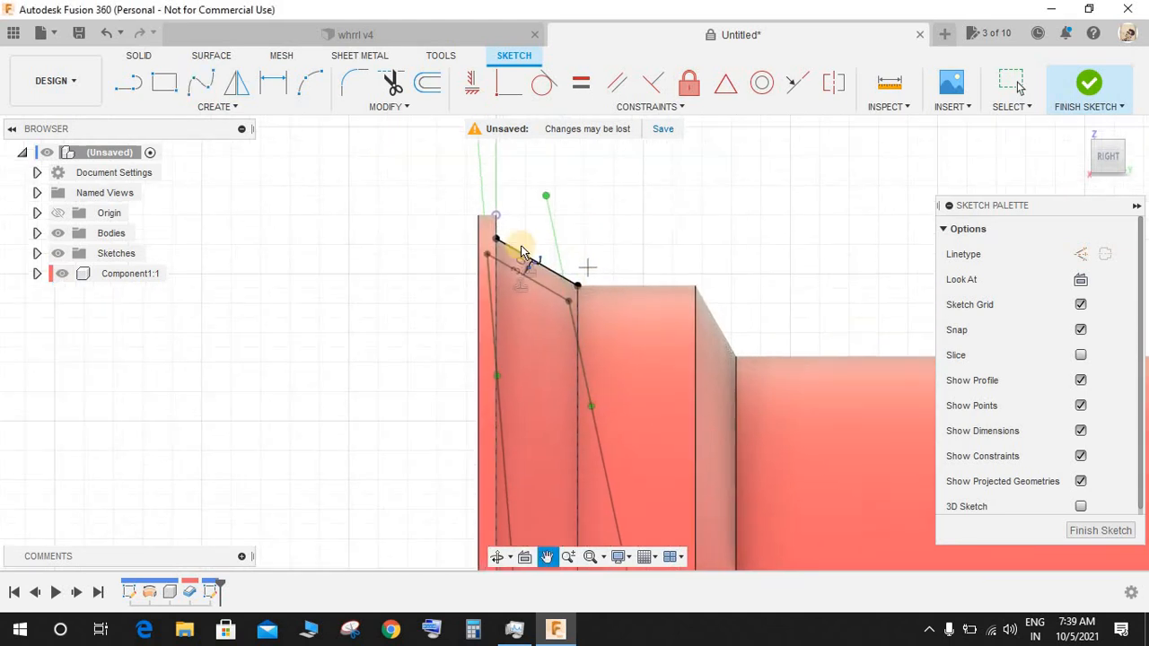
key("Escape")
mouse_move(484, 159)
left_mouse_down()
mouse_move(498, 169)
mouse_move(498, 153)
left_mouse_up()
left_click(63, 273)
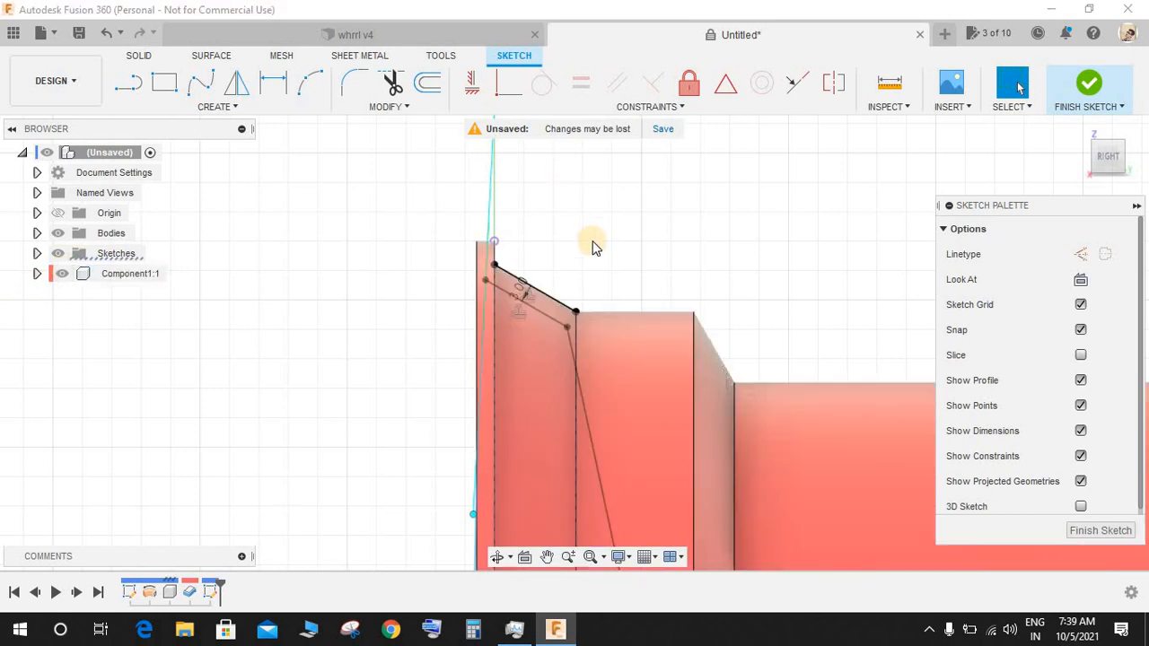
scroll(587, 238, "down", 2)
scroll(575, 229, "up", 3)
scroll(552, 238, "down", 3)
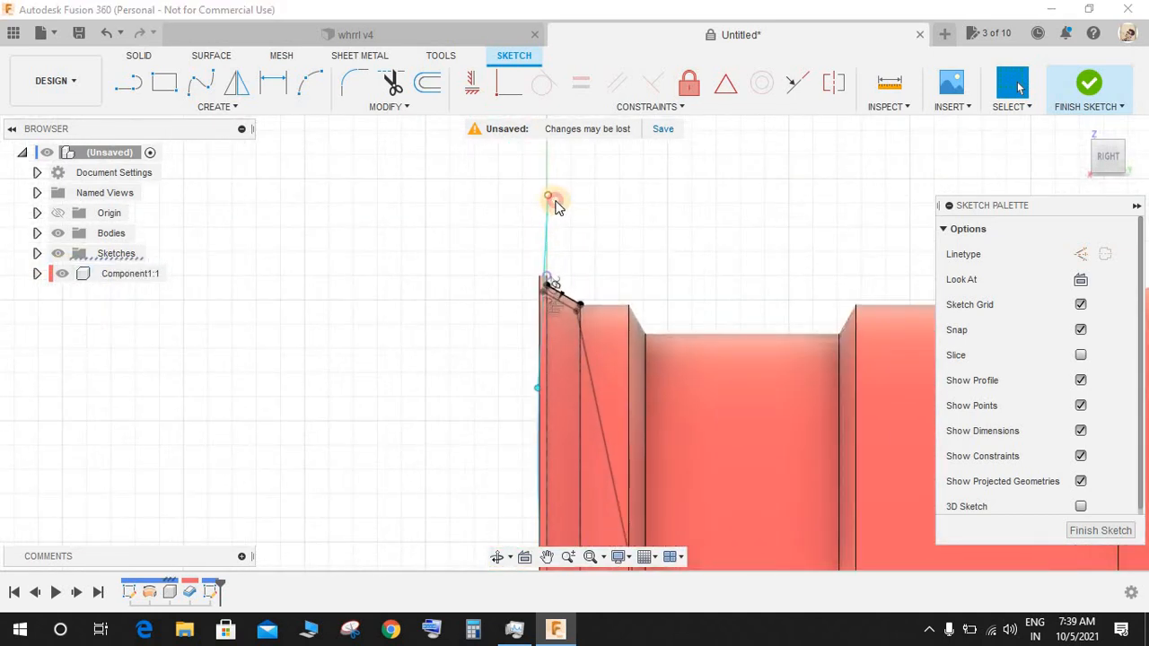
left_click_drag(553, 201, 559, 207)
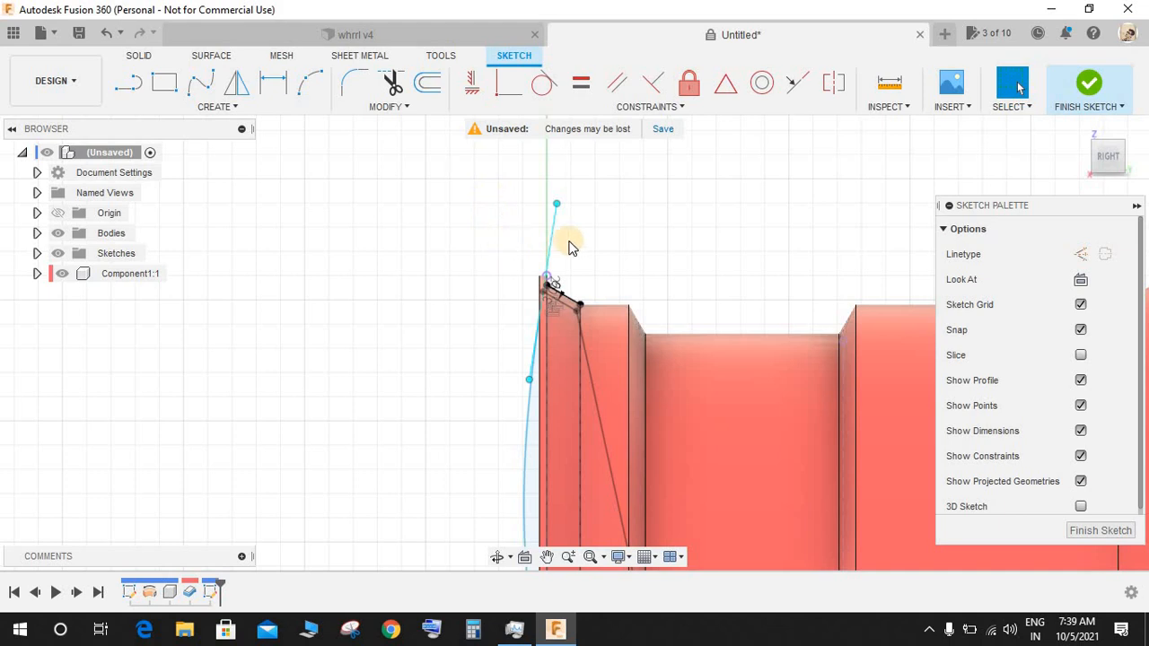
Step: Add an aligned dimension to the front spline's upper tangent handle and set its length to 50 mm
key("d")
key("Escape")
left_click(544, 290)
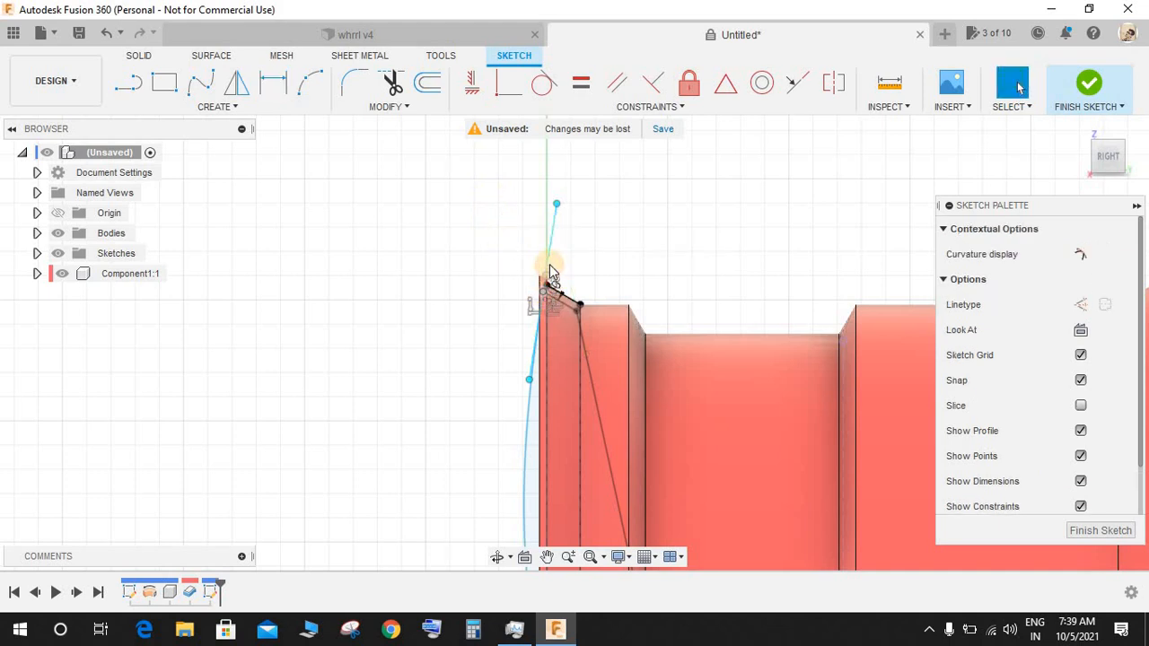
left_click(556, 267)
key("d")
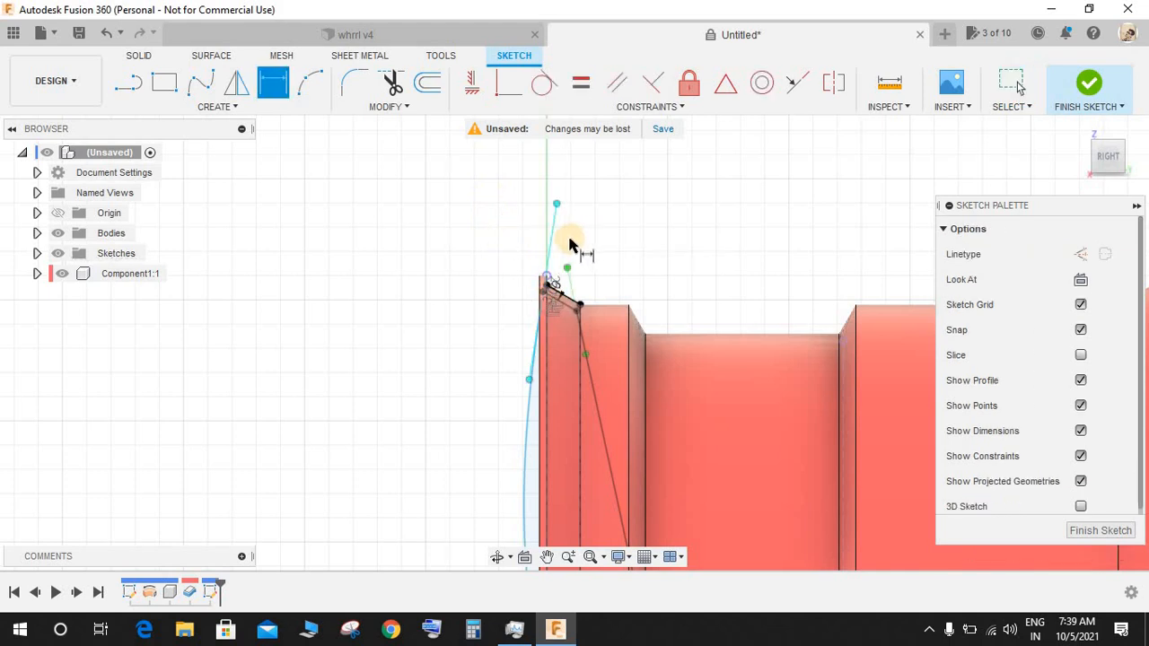
left_click(547, 238)
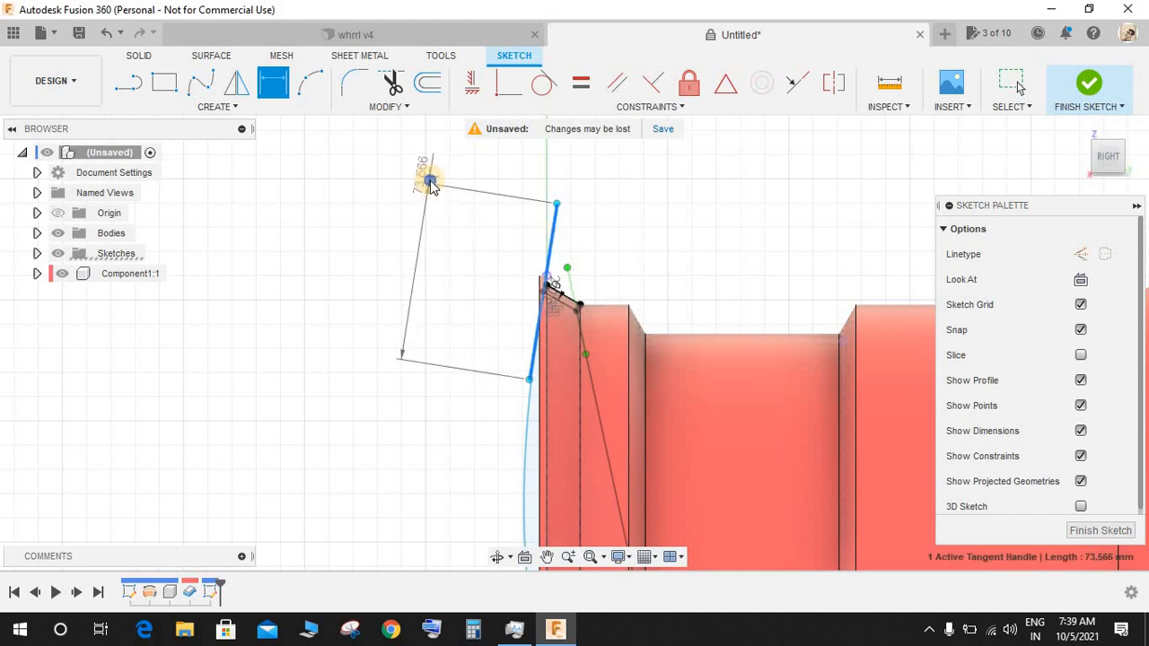
right_click(426, 184)
left_click(410, 281)
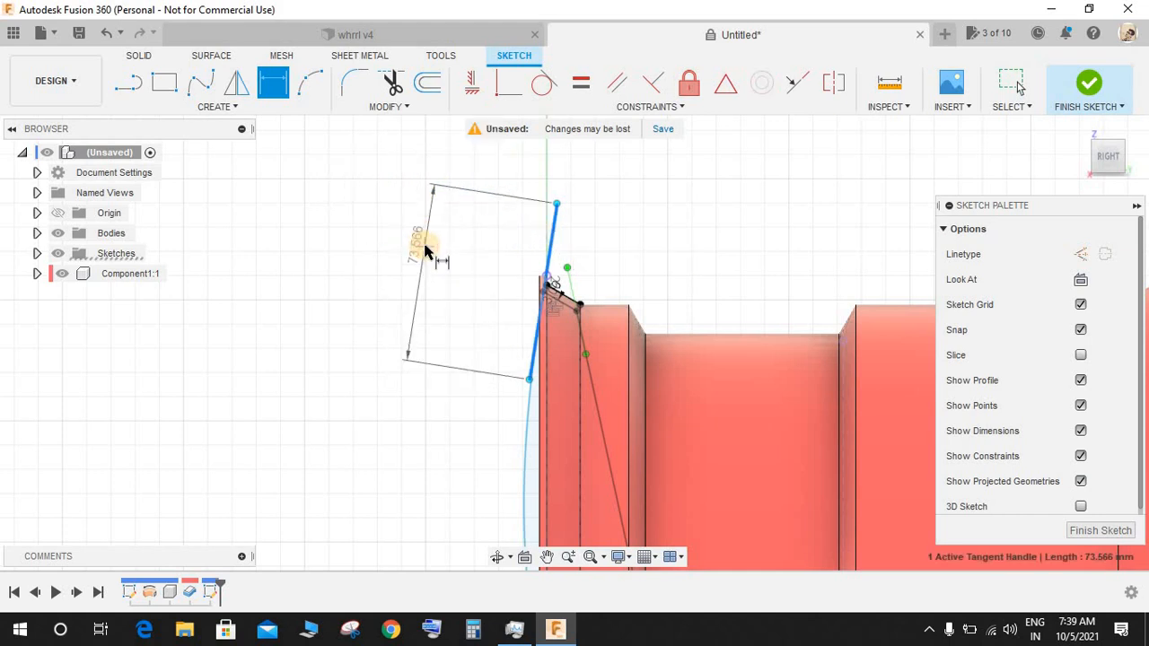
left_click(425, 252)
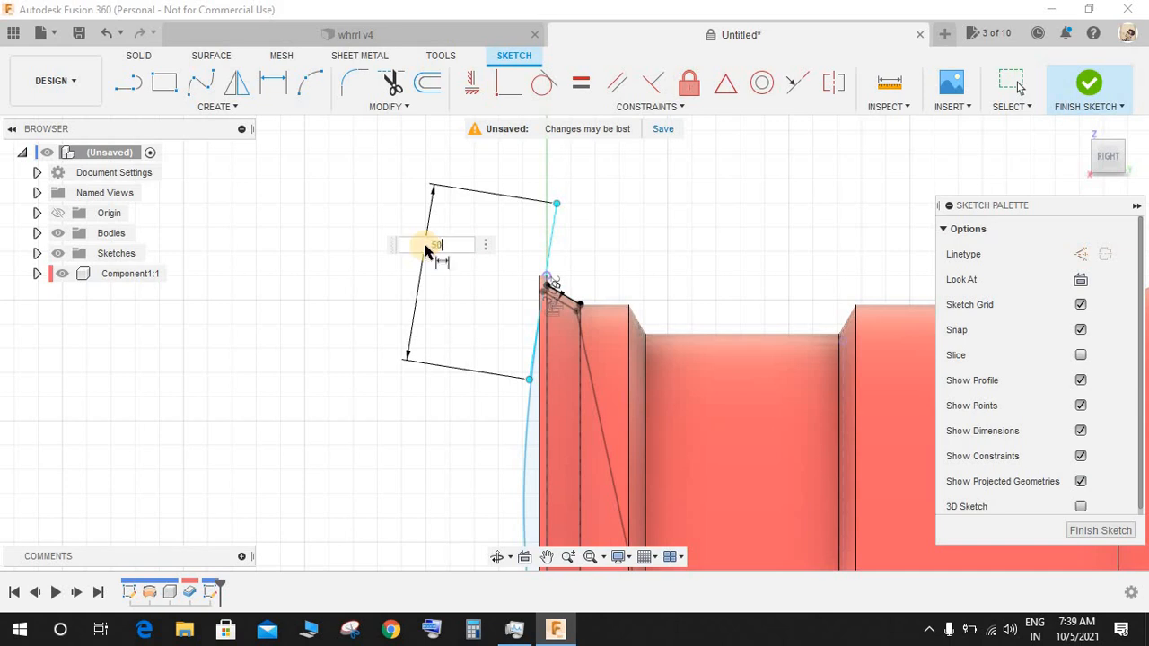
key("Return")
Step: Dimension the angle between the front spline's upper tangent handle and the rim's vertical front edge at 8°
scroll(526, 390, "up", 3)
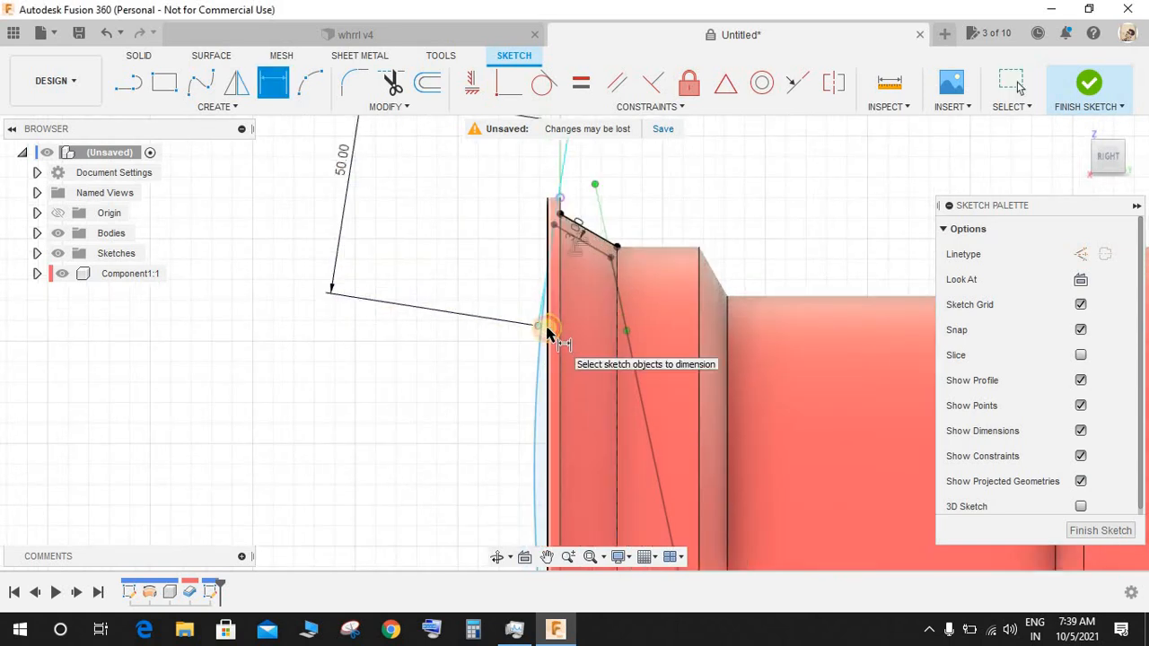
left_click(541, 315)
left_click(528, 350)
scroll(529, 377, "up", 4)
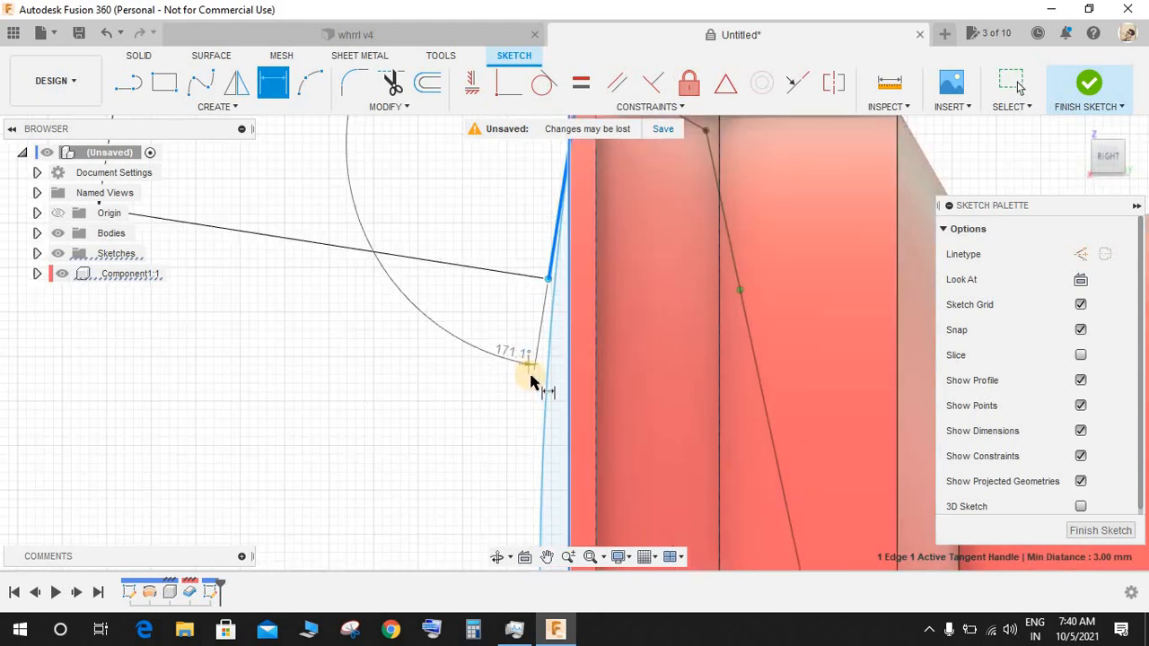
left_click(579, 340)
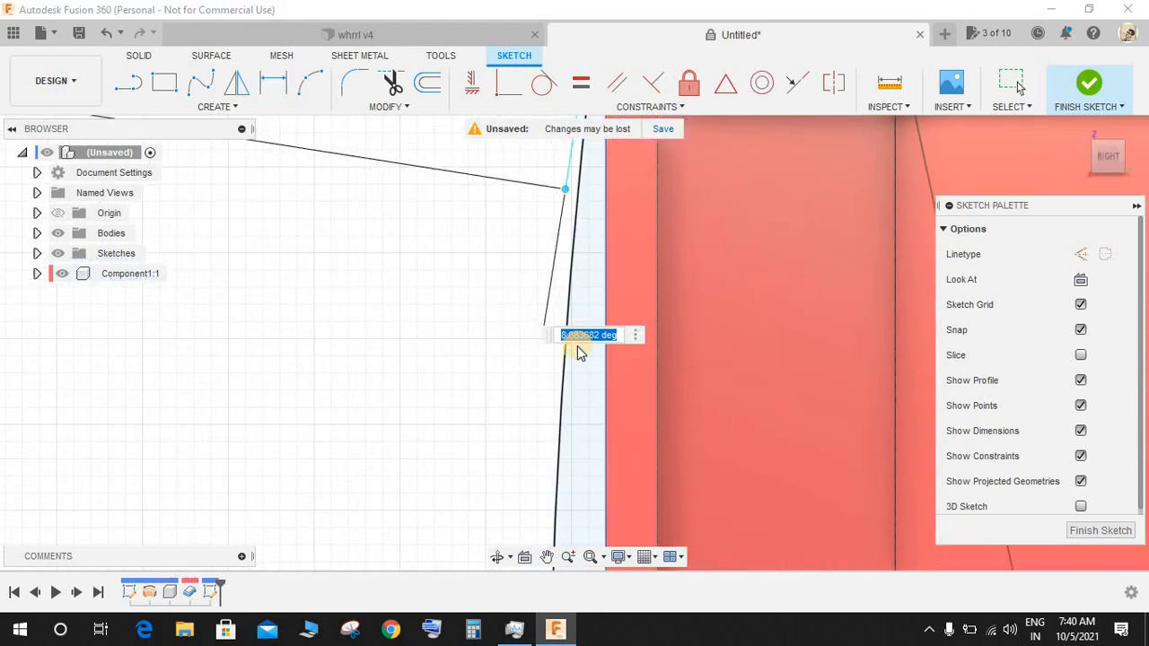
type("8")
key("Return")
Step: Swing the rear spline's upper tangent handle to nearly vertical and give it an aligned length of 45 mm
scroll(579, 352, "down", 4)
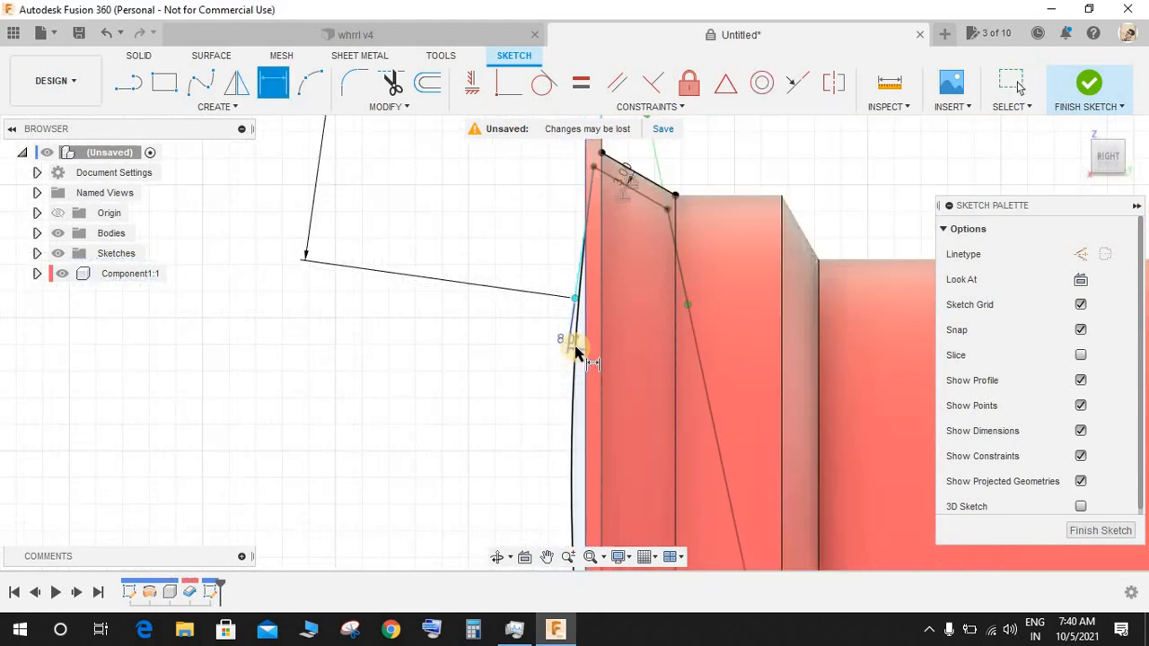
scroll(623, 445, "down", 3)
scroll(658, 392, "up", 6)
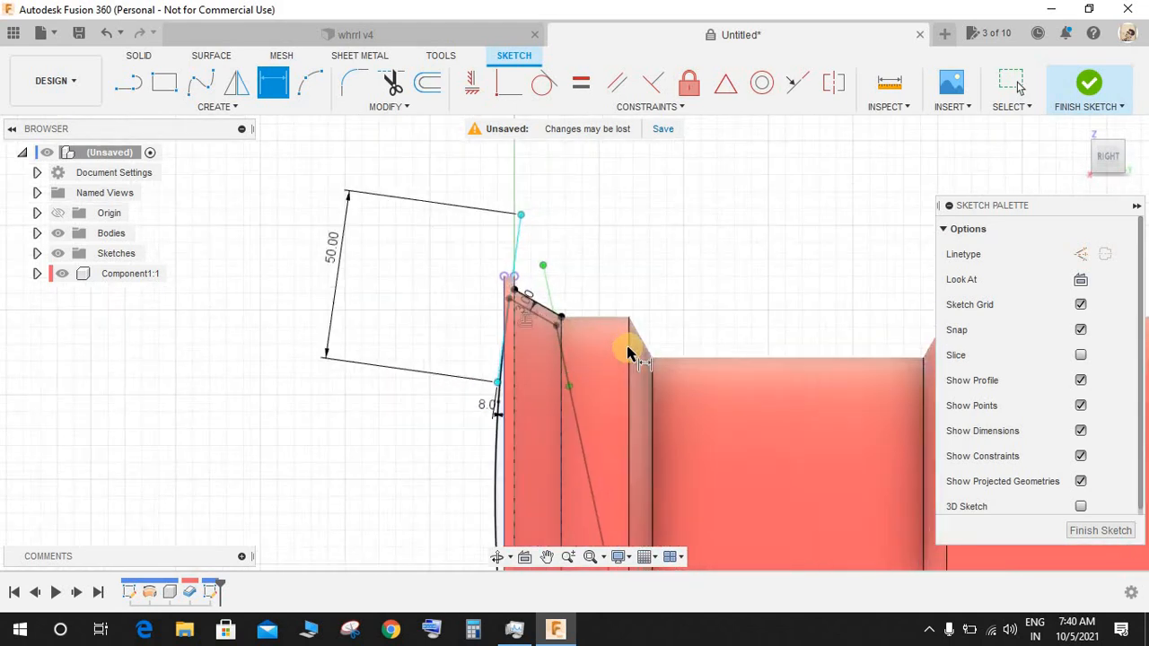
scroll(542, 348, "up", 2)
key("Escape")
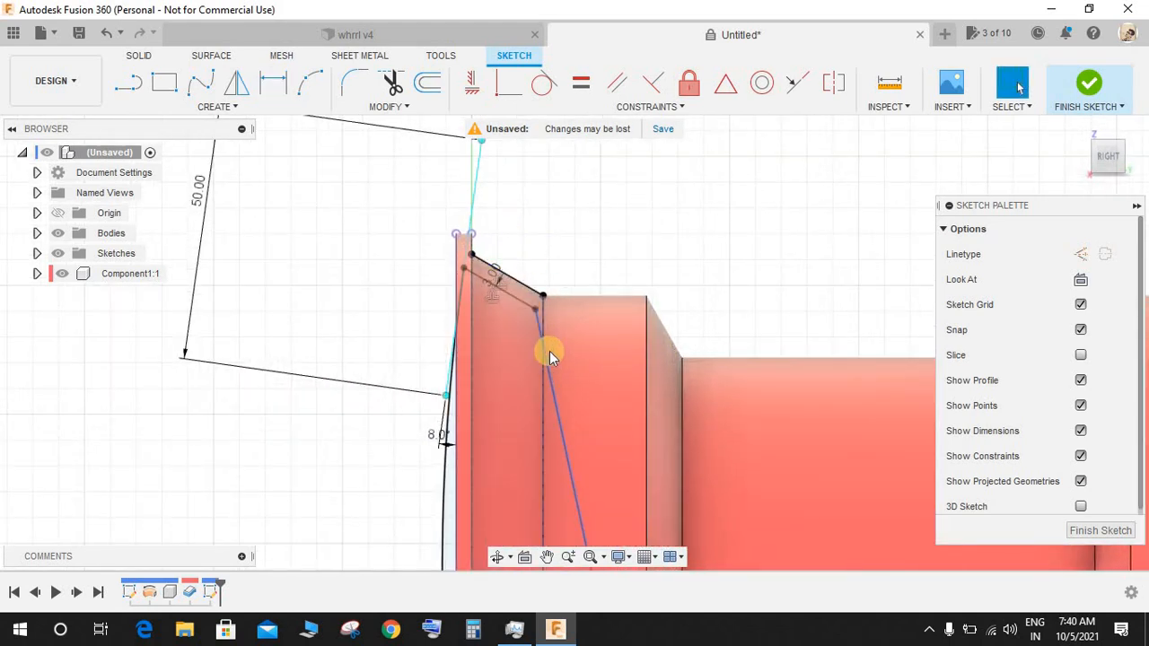
left_click(536, 301)
left_click_drag(519, 216, 541, 199)
key("d")
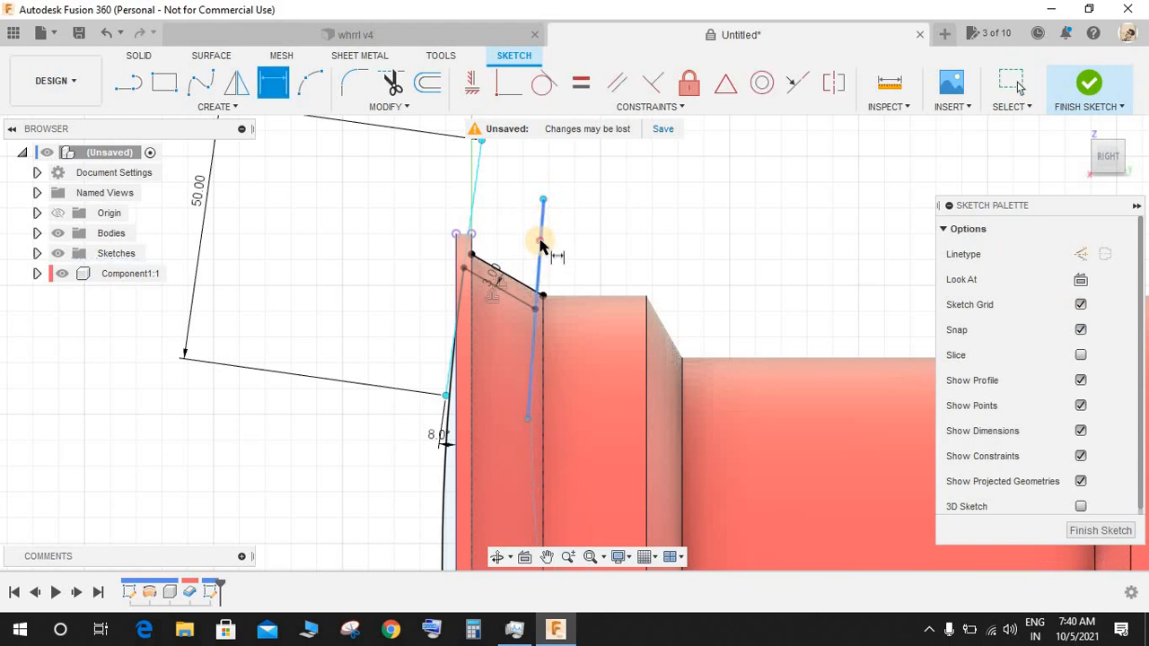
left_click(542, 250)
right_click(593, 259)
left_click(631, 352)
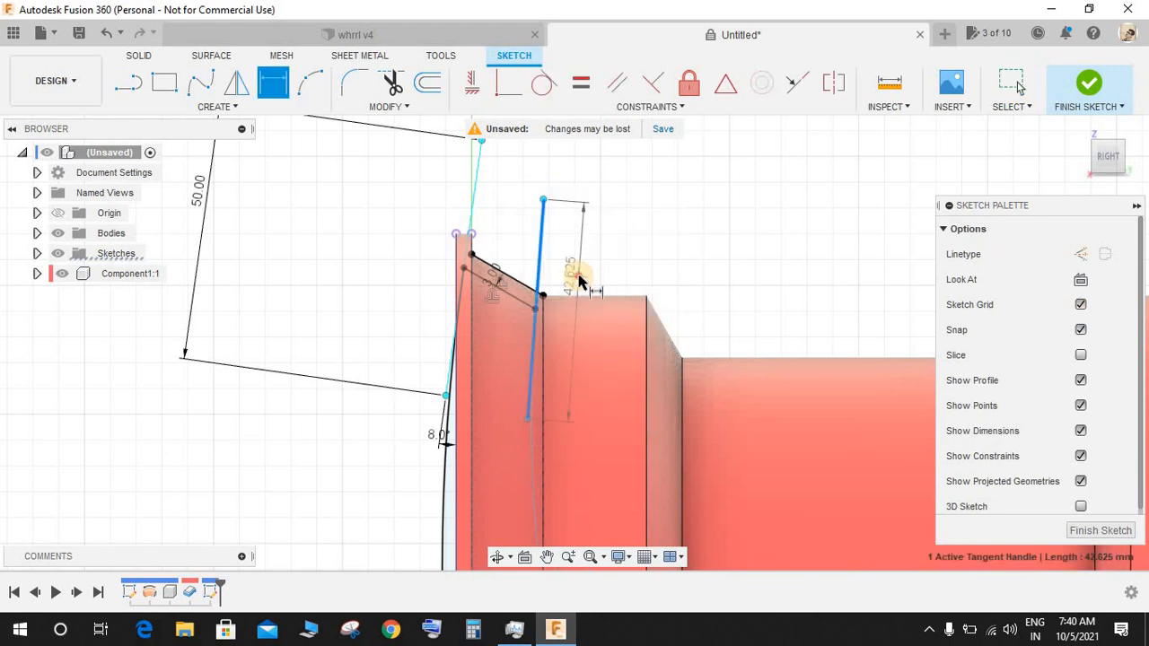
left_click(596, 275)
key("Return")
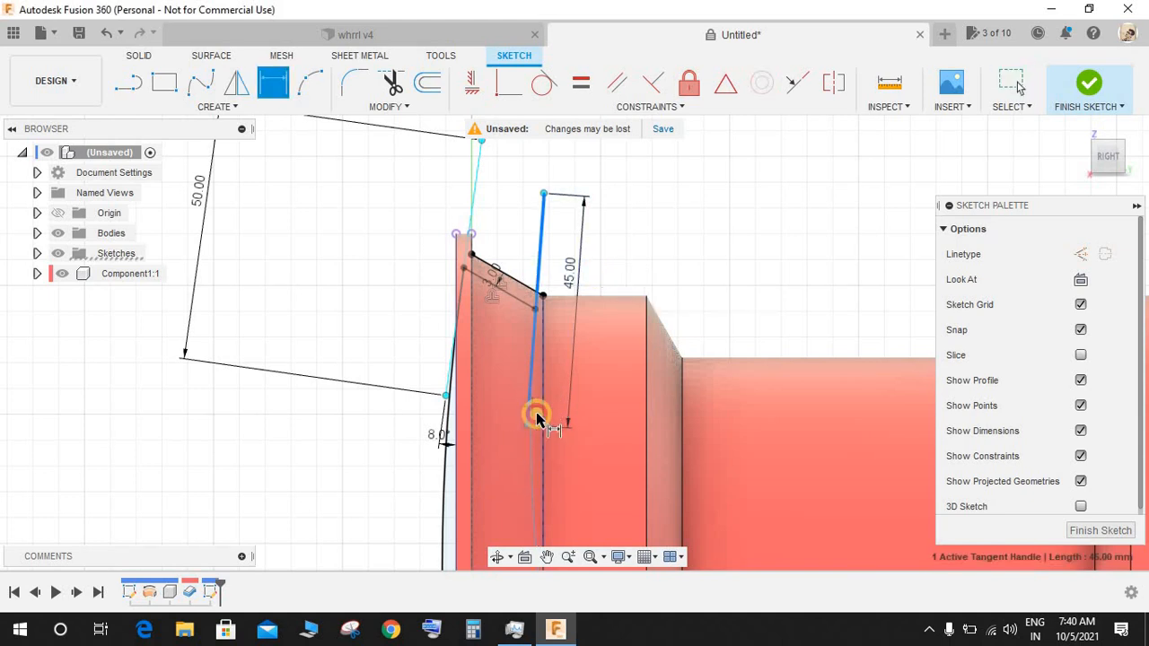
Step: Dimension the angle between the rear spline's upper tangent handle and the rim's vertical edge at 5°
scroll(528, 453, "up", 5)
left_click(528, 452)
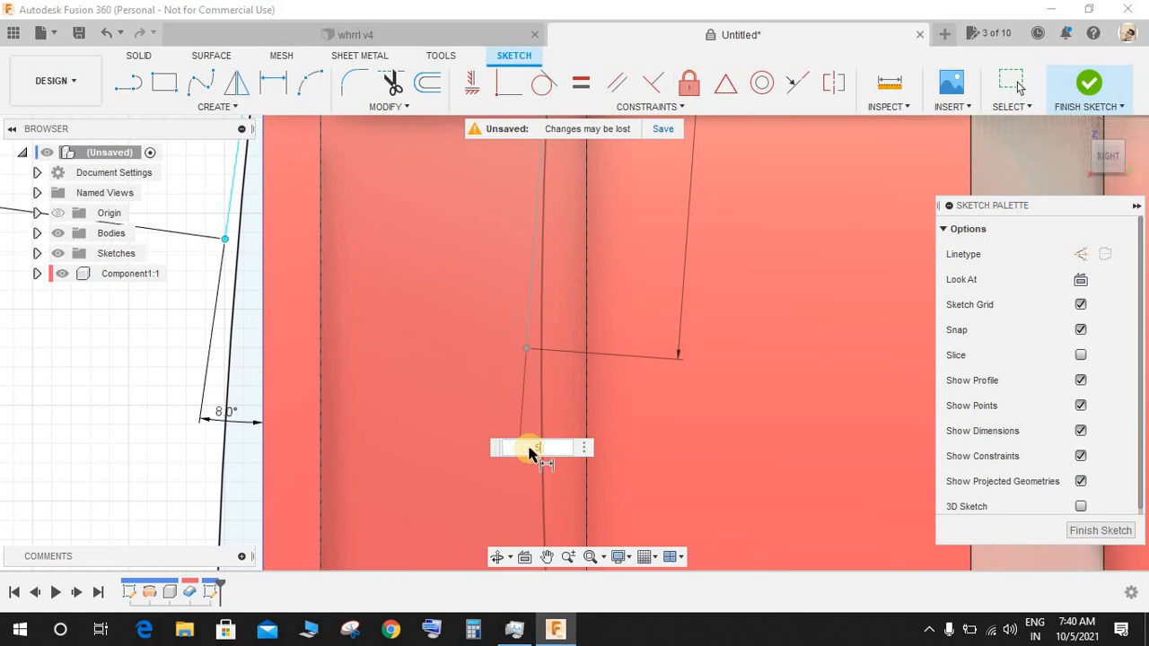
key("Return")
scroll(534, 456, "down", 8)
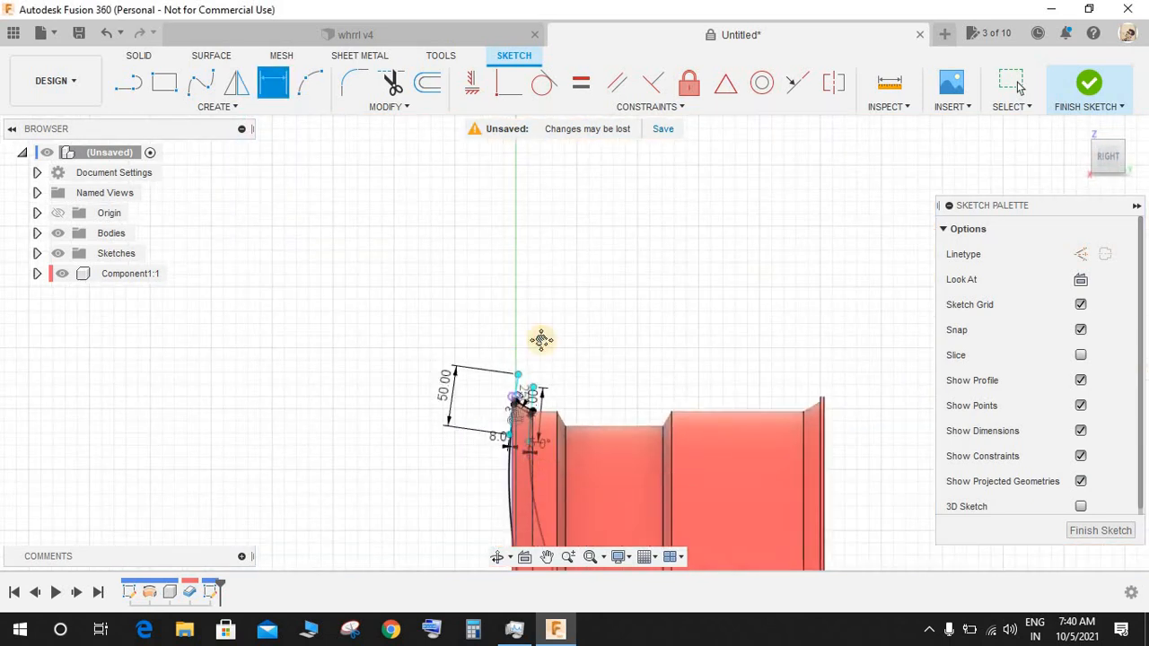
Step: Check the spoke-and-hub profile without the rim, finish the sketch and keep the rim component hidden
middle_click_drag(540, 339, 552, 138)
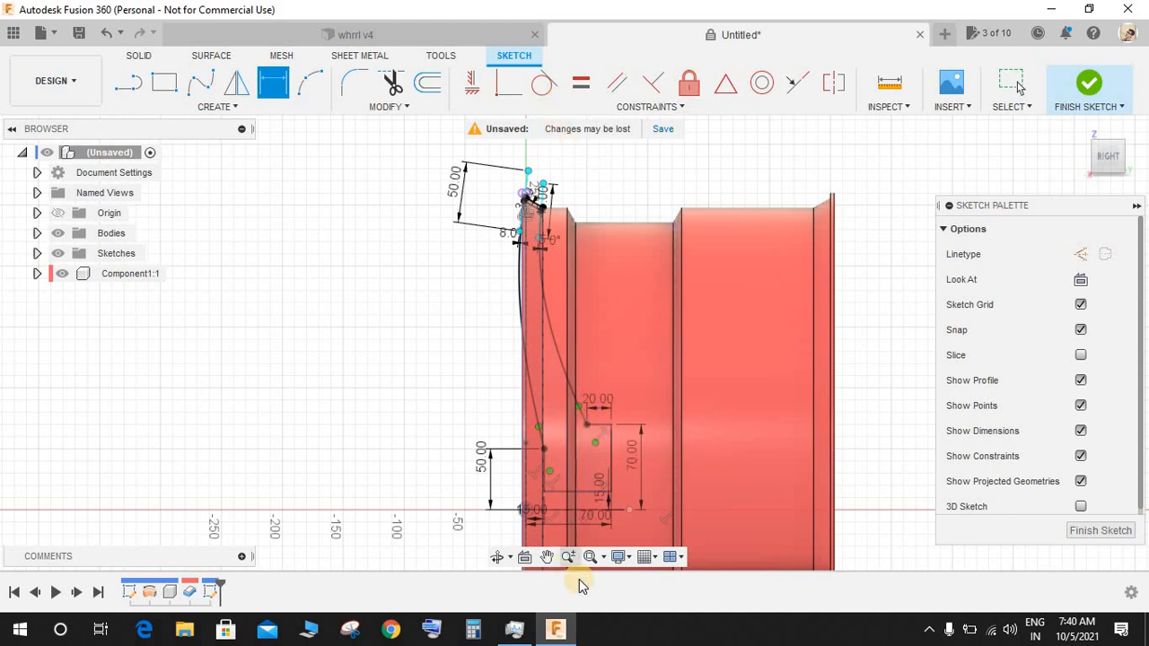
left_click(61, 277)
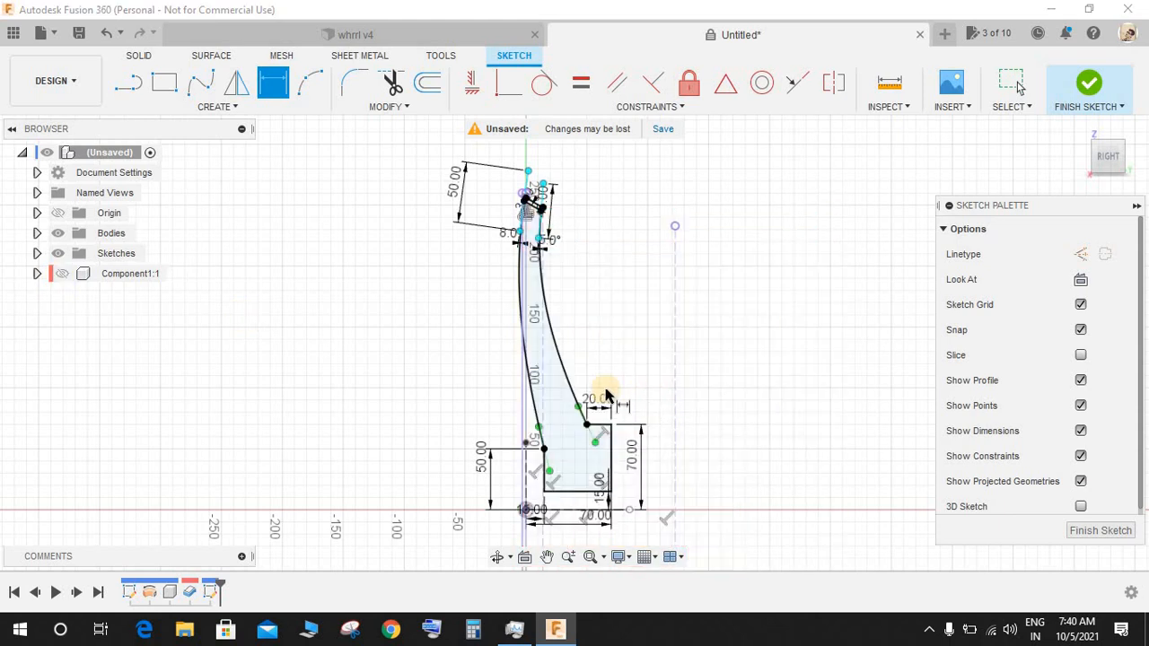
key("Escape")
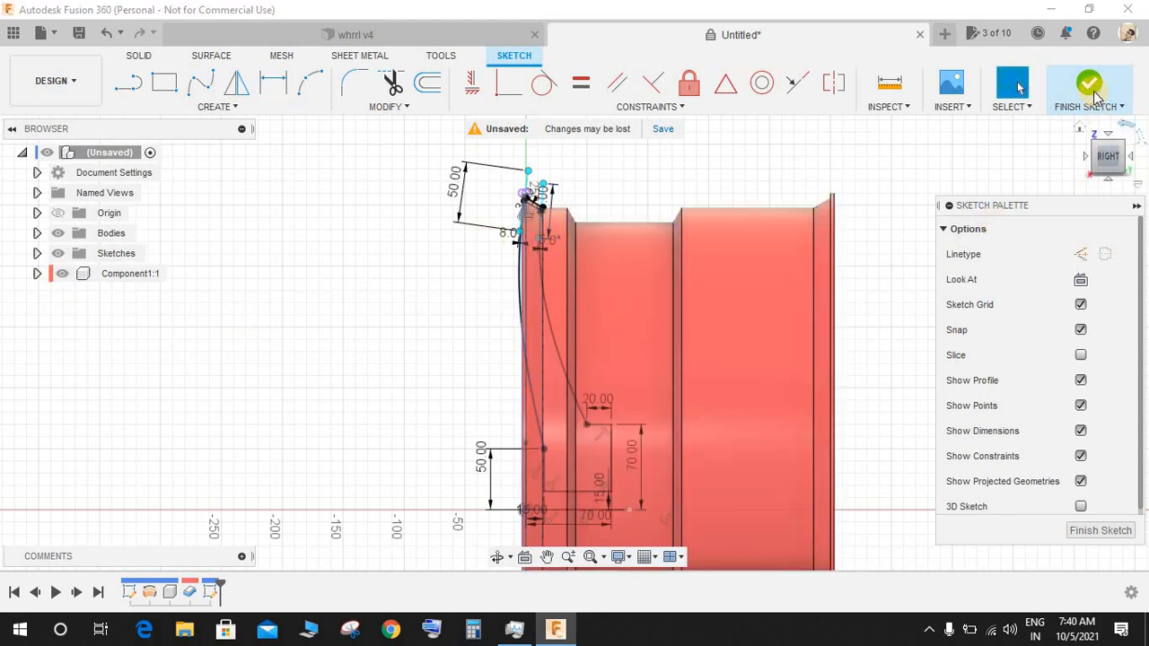
left_click(1089, 83)
left_click(61, 277)
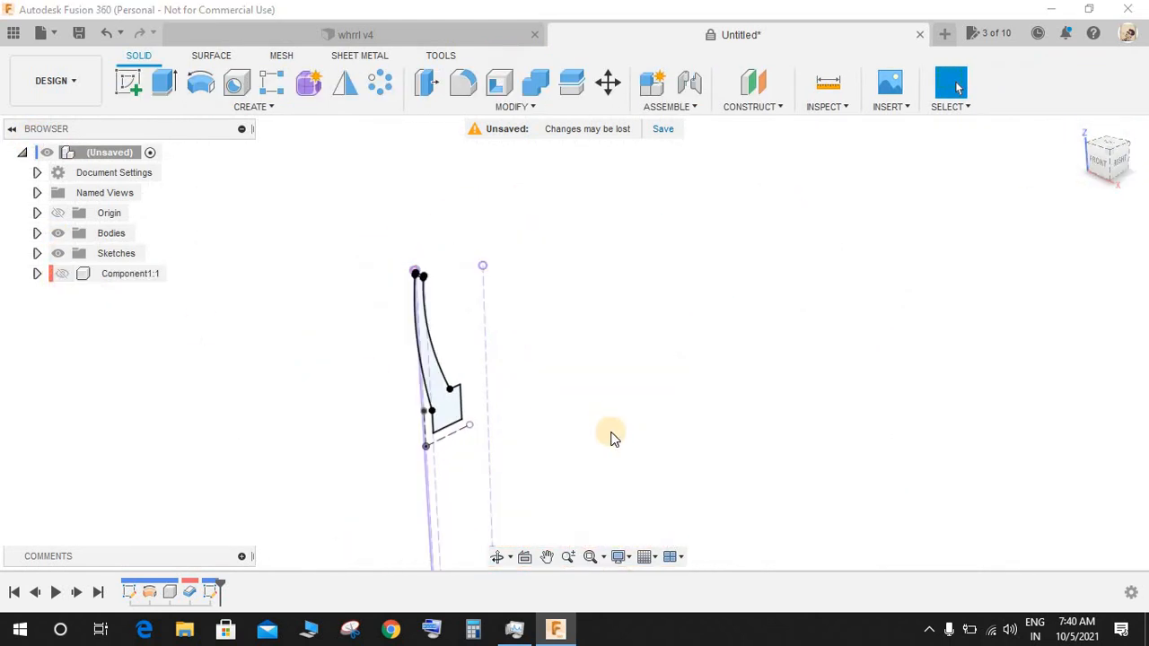
Step: Revolve both regions of the spoke-and-hub profile 360° about the horizontal centre axis as a new body
scroll(610, 436, "up", 3)
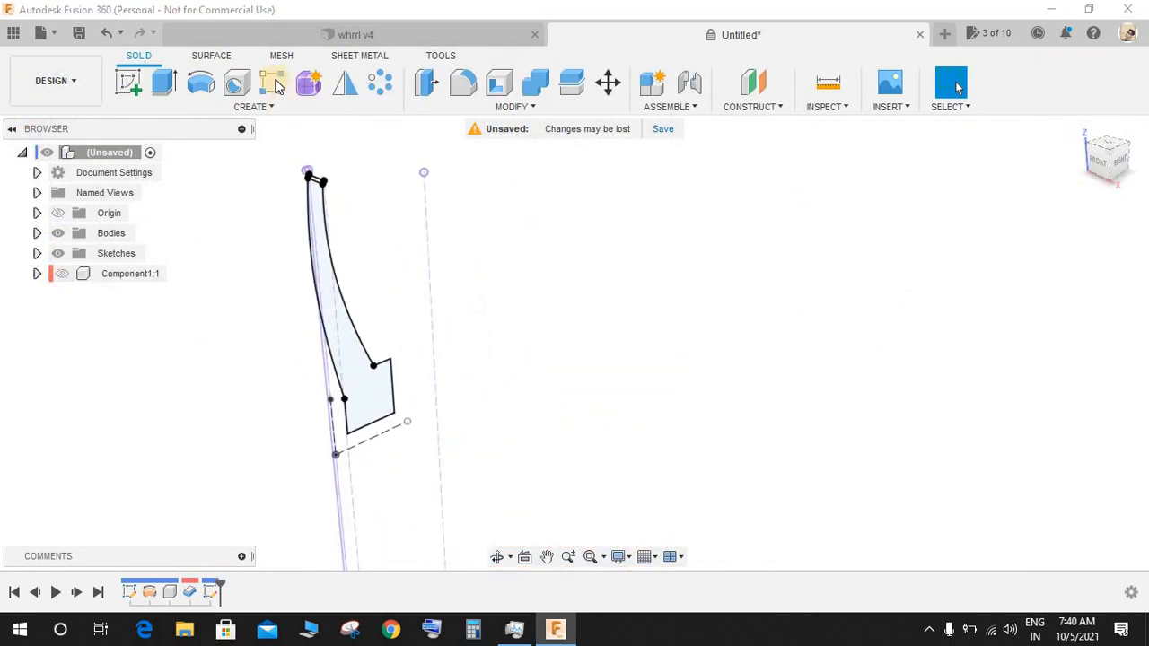
left_click(366, 396)
scroll(299, 162, "up", 3)
scroll(310, 193, "up", 2)
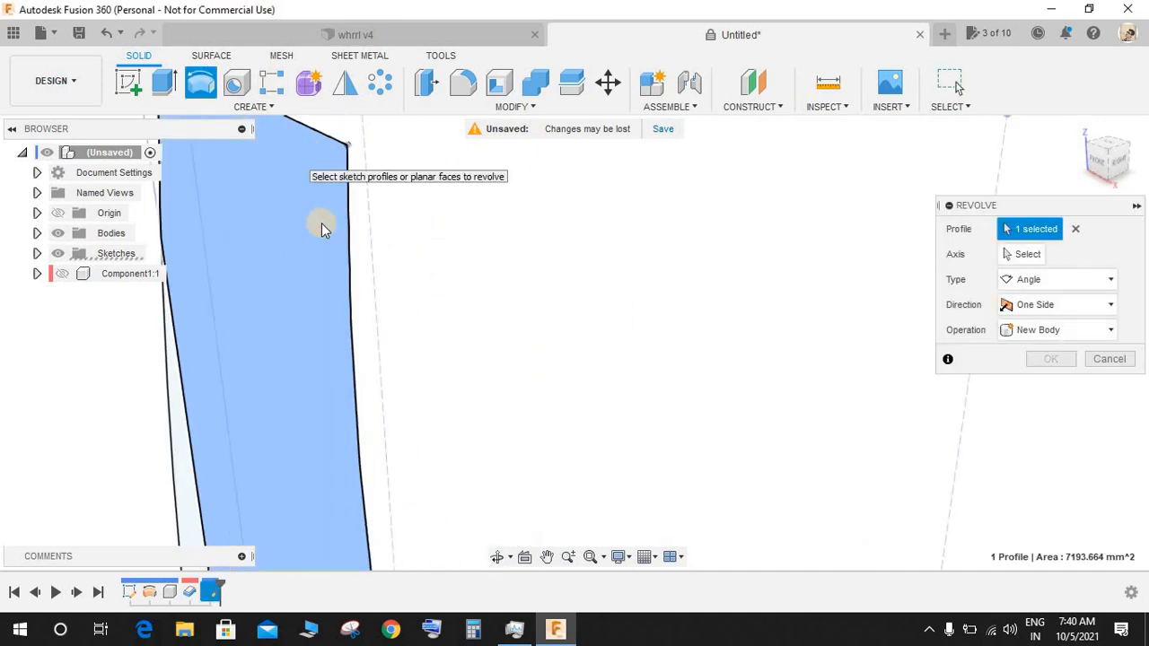
scroll(622, 445, "down", 4)
scroll(270, 408, "up", 5)
left_click(270, 408)
scroll(414, 400, "down", 6)
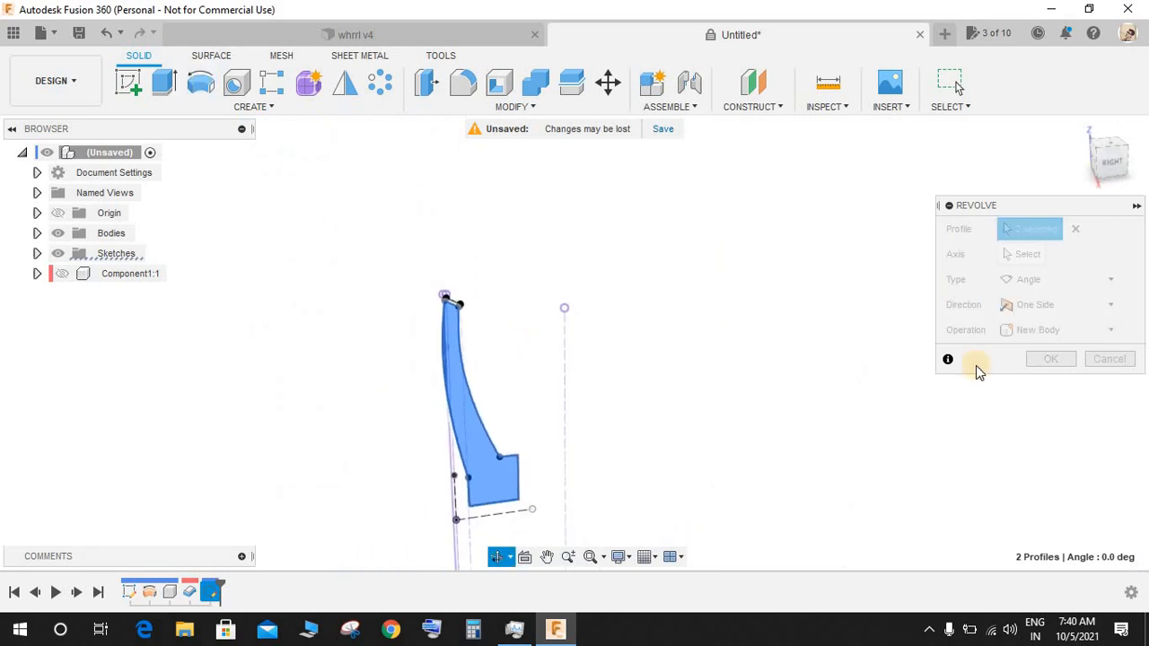
left_click(1048, 331)
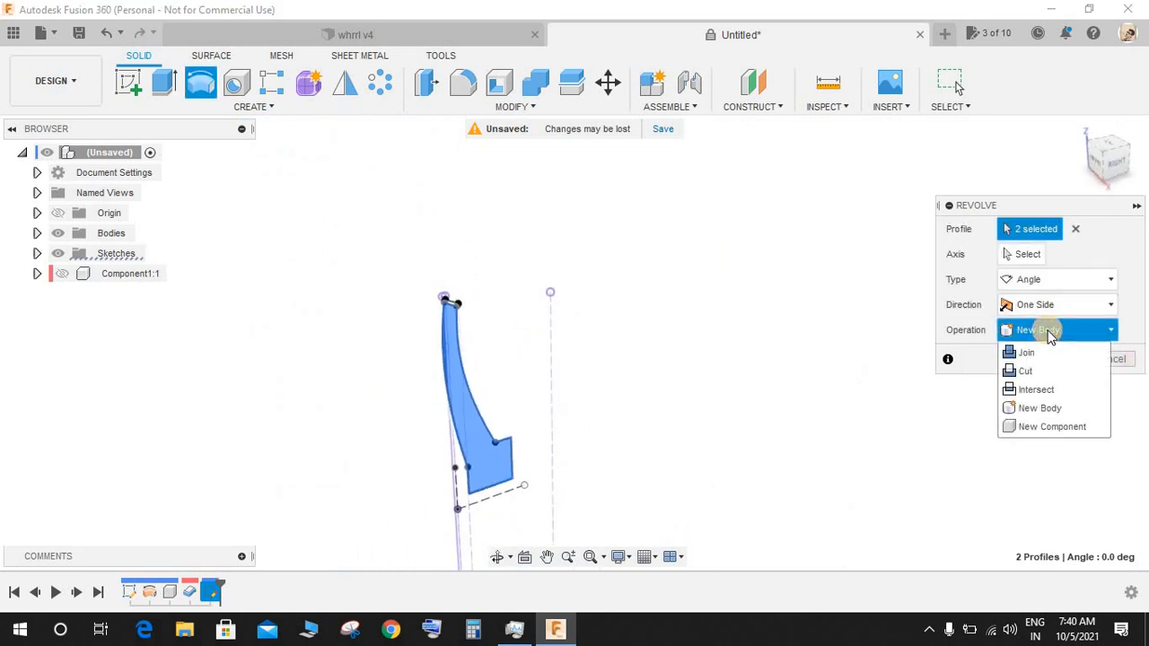
left_click(1044, 408)
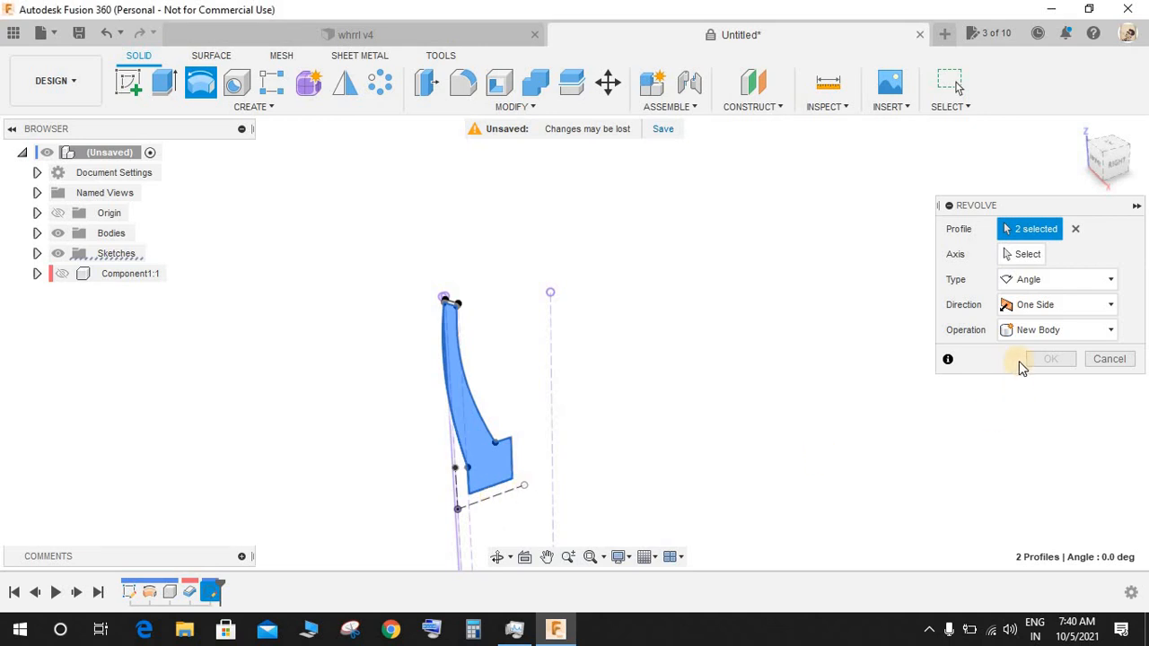
left_click(1023, 254)
left_click(518, 480)
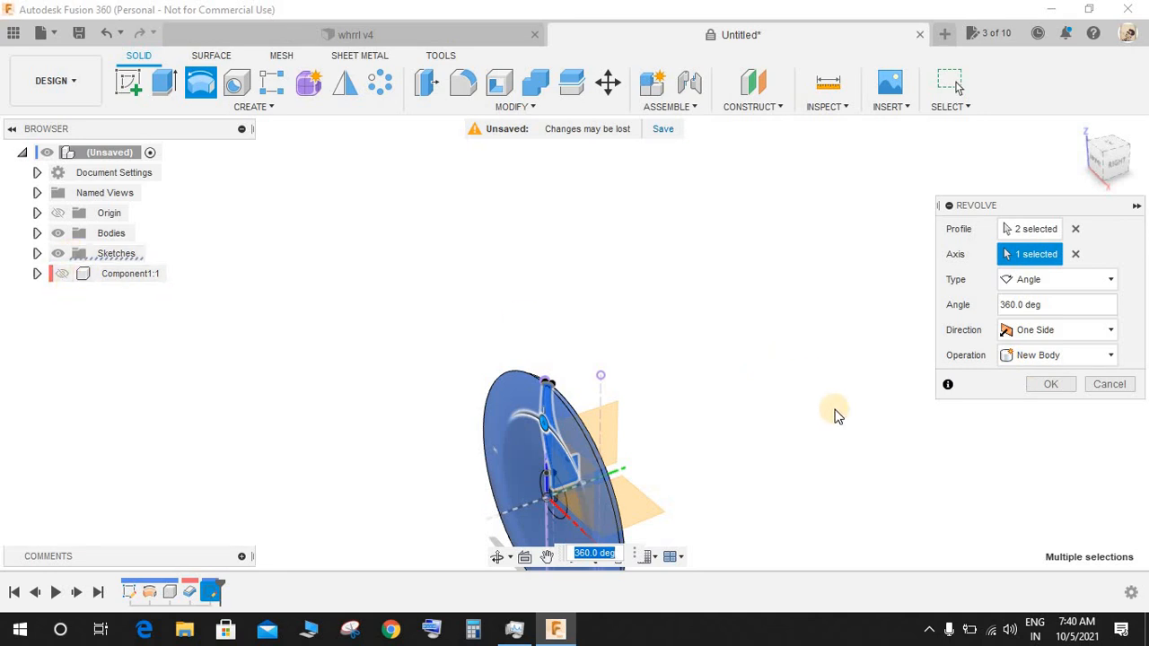
left_click(1051, 386)
Step: Show the rim component again and inspect how the revolved disc sits inside the front lip
scroll(711, 401, "down", 3)
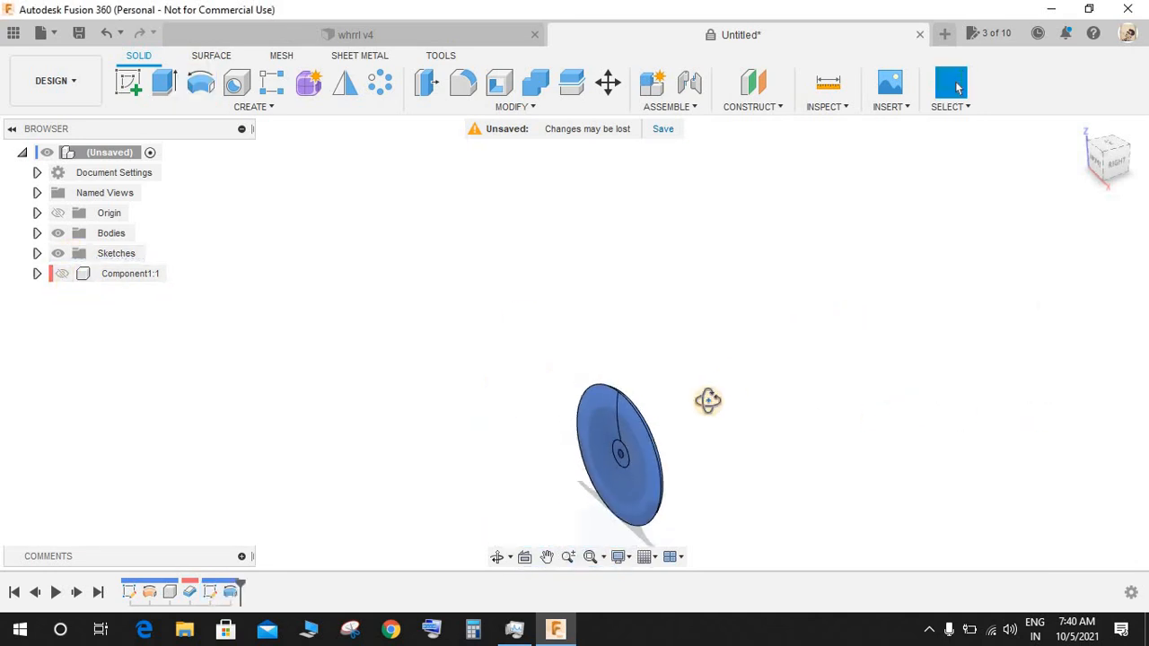
middle_click_drag(708, 401, 731, 396, "shift")
left_click(62, 274)
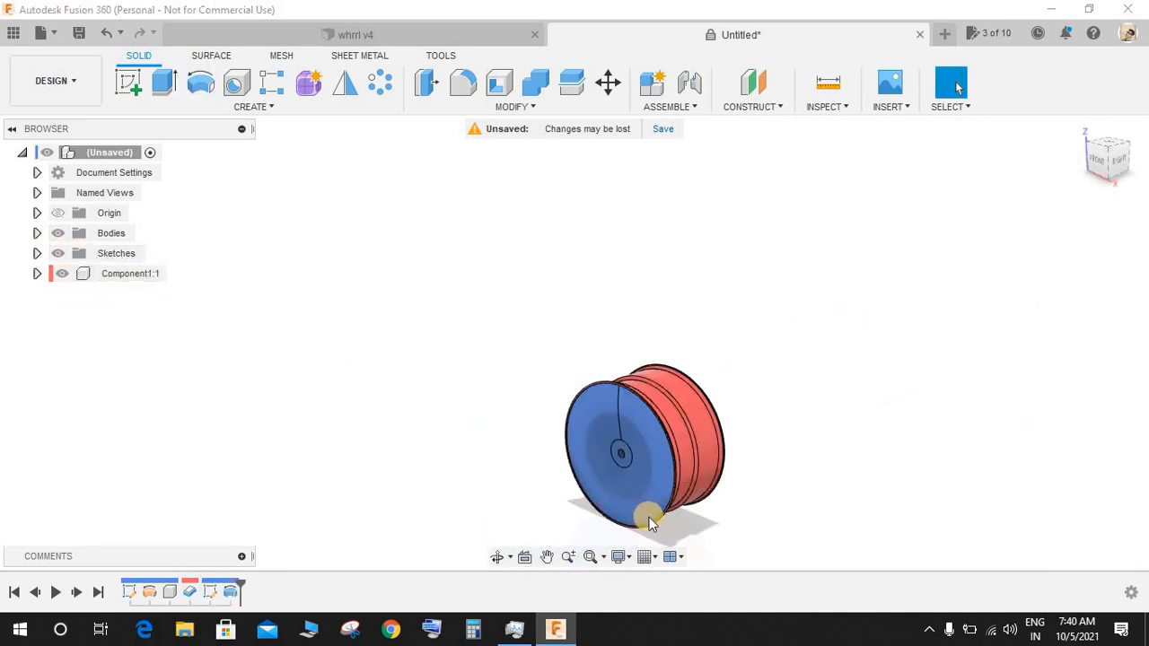
scroll(680, 451, "up", 5)
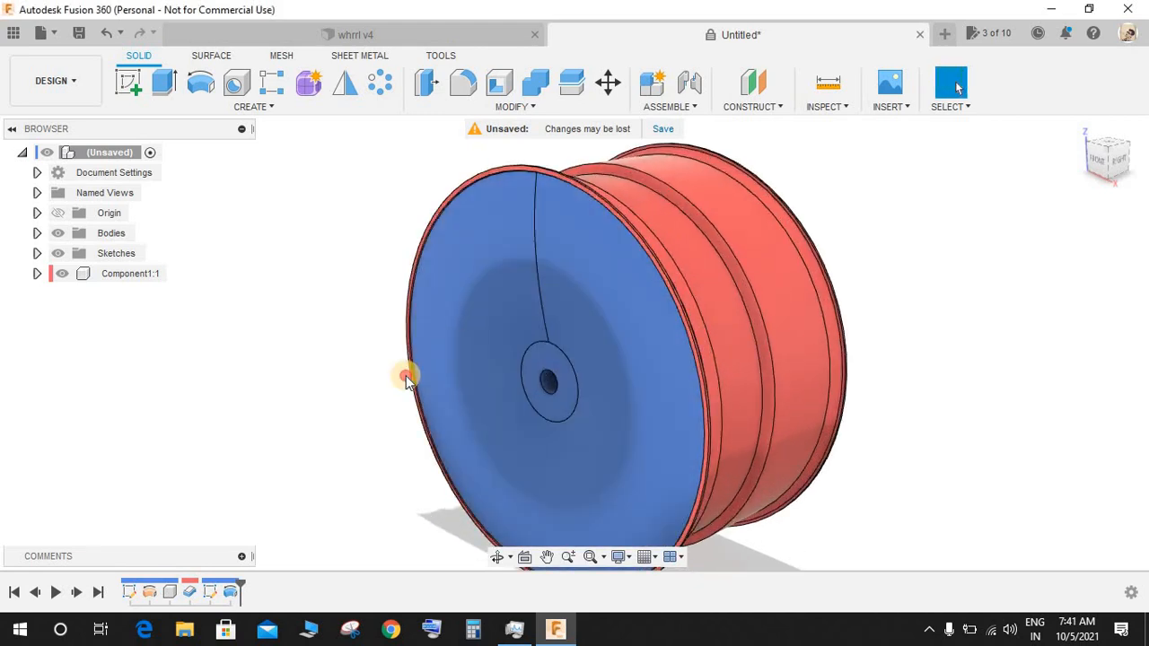
left_click_drag(727, 224, 818, 225)
left_click(1044, 86)
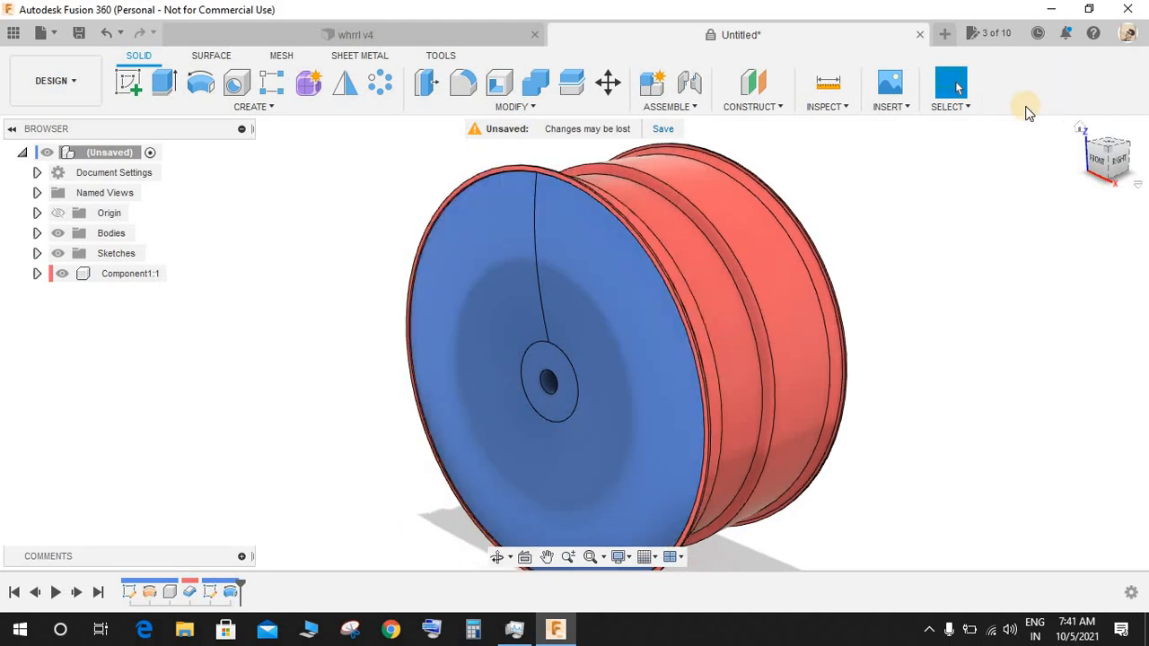
middle_click_drag(812, 259, 885, 255, "shift")
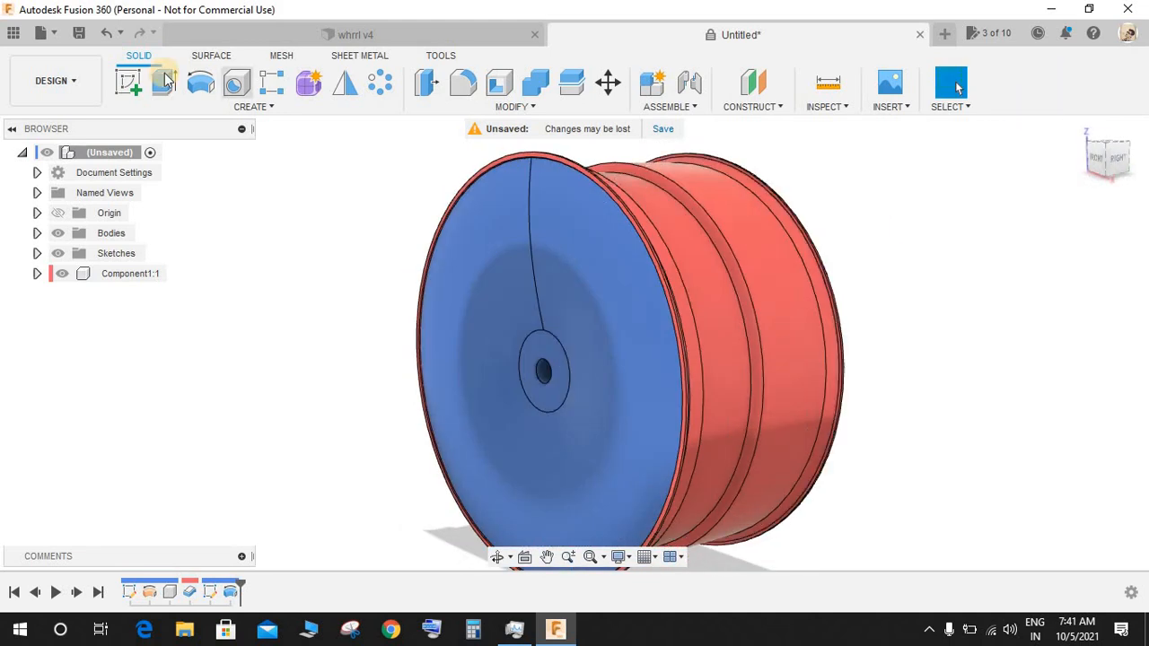
Step: Start a sketch on the rim's front lip face and project the lip's circular inner edge into it
left_click(138, 78)
left_click(590, 174)
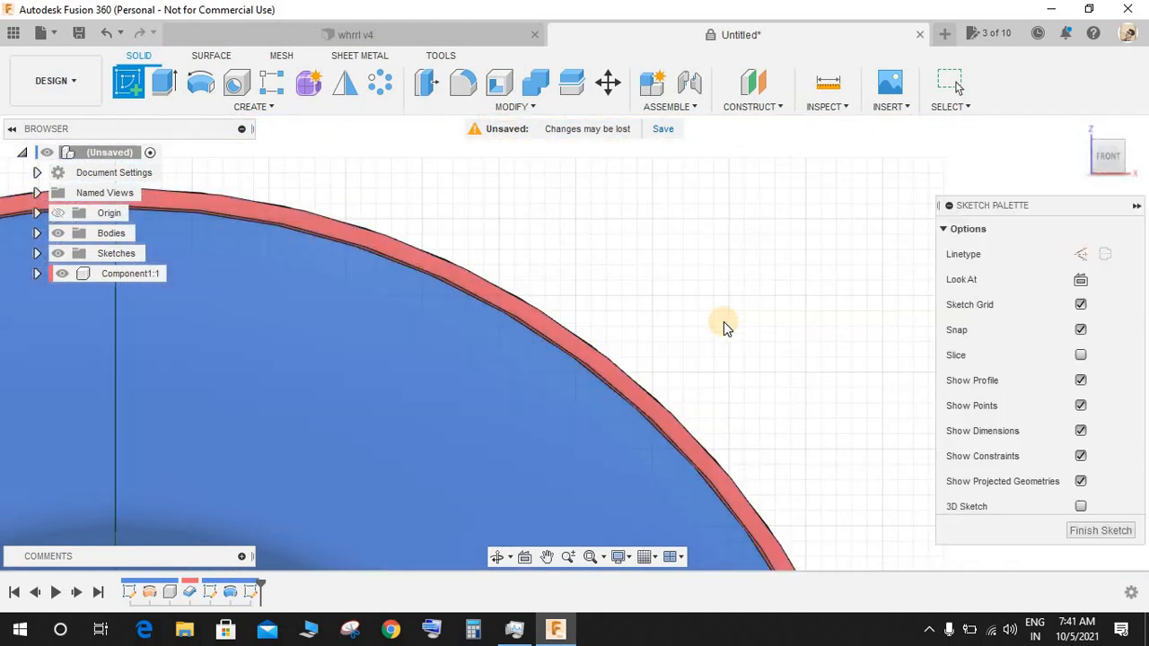
middle_click_drag(723, 318, 680, 212)
scroll(582, 354, "up", 1)
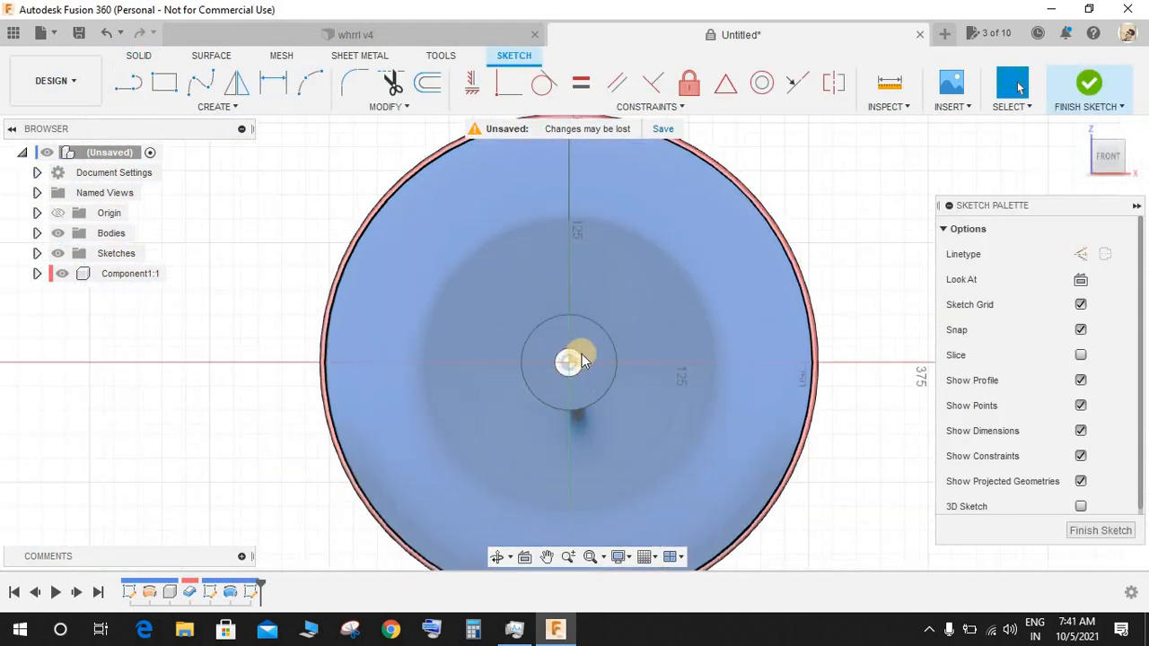
scroll(781, 134, "up", 3)
scroll(781, 134, "up", 2)
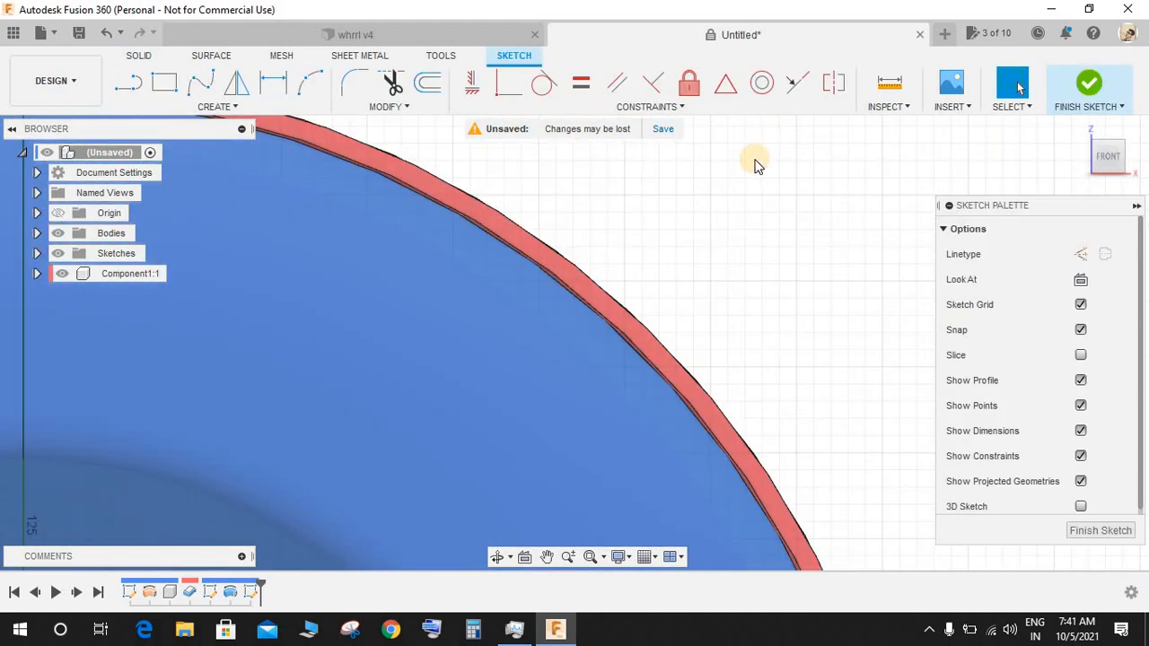
key("p")
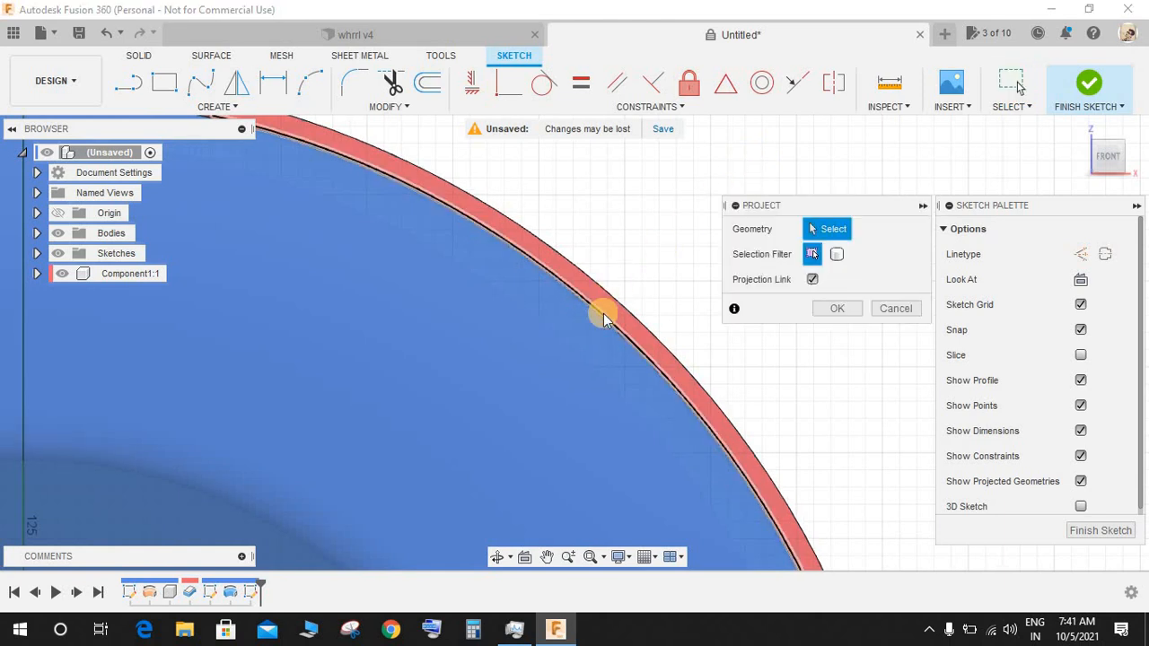
left_click(603, 313)
left_click(837, 309)
scroll(671, 221, "down", 6)
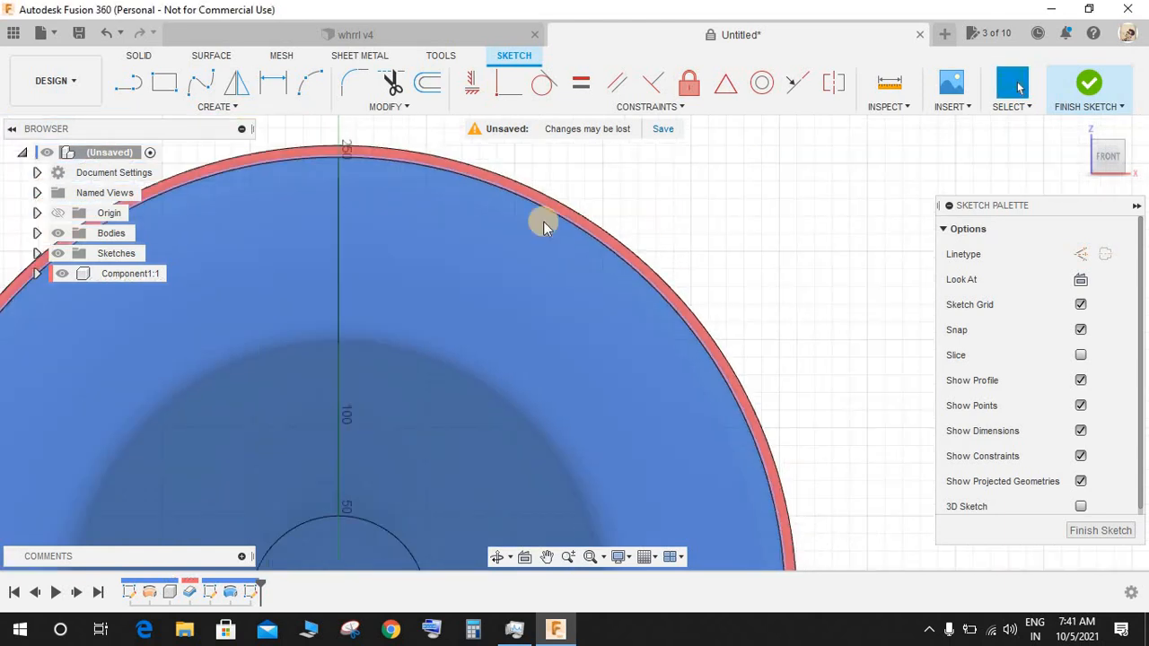
Step: Hide the rim component and the revolved disc body so only the projected circle remains in view
left_click(57, 276)
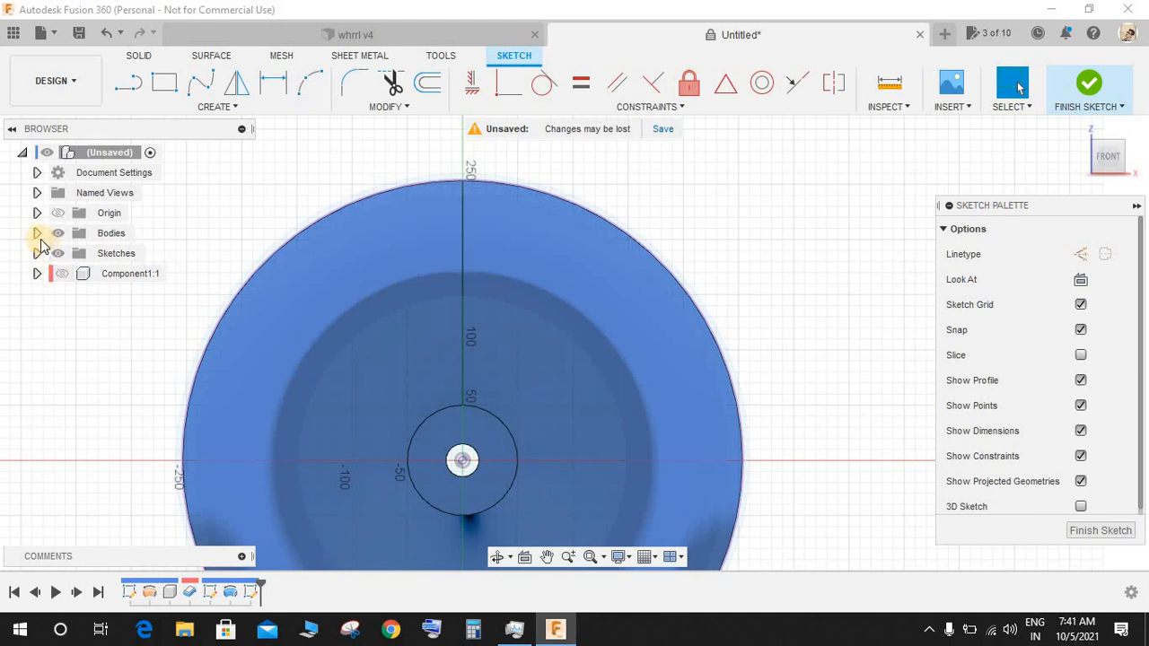
left_click(37, 233)
left_click(73, 253)
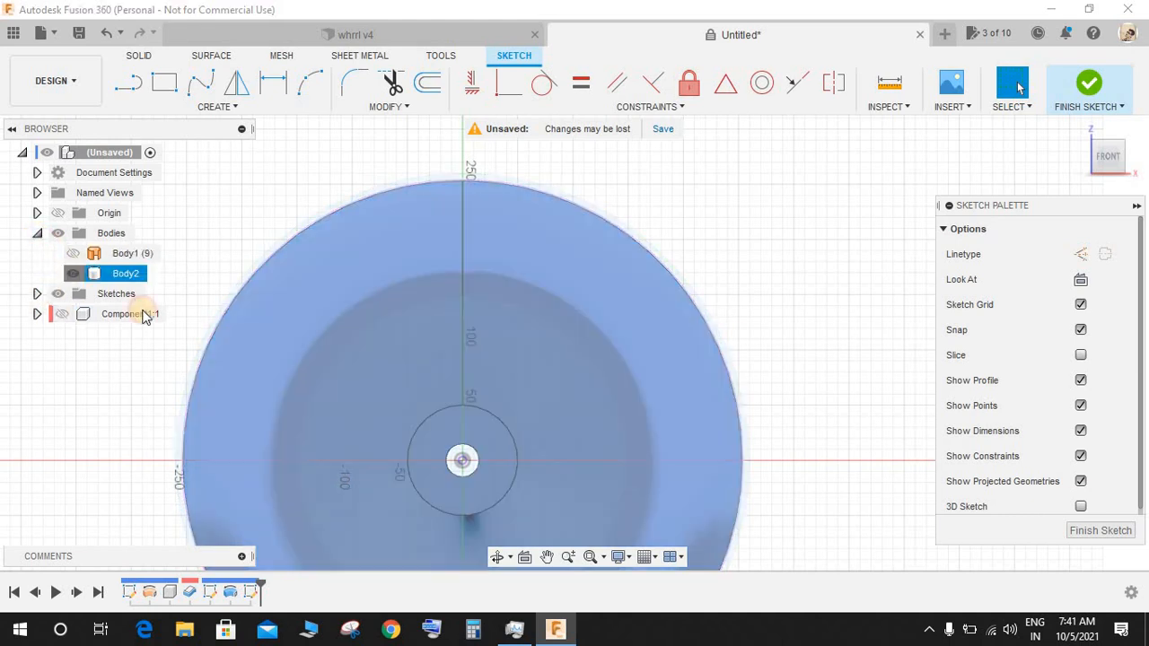
scroll(611, 361, "down", 3)
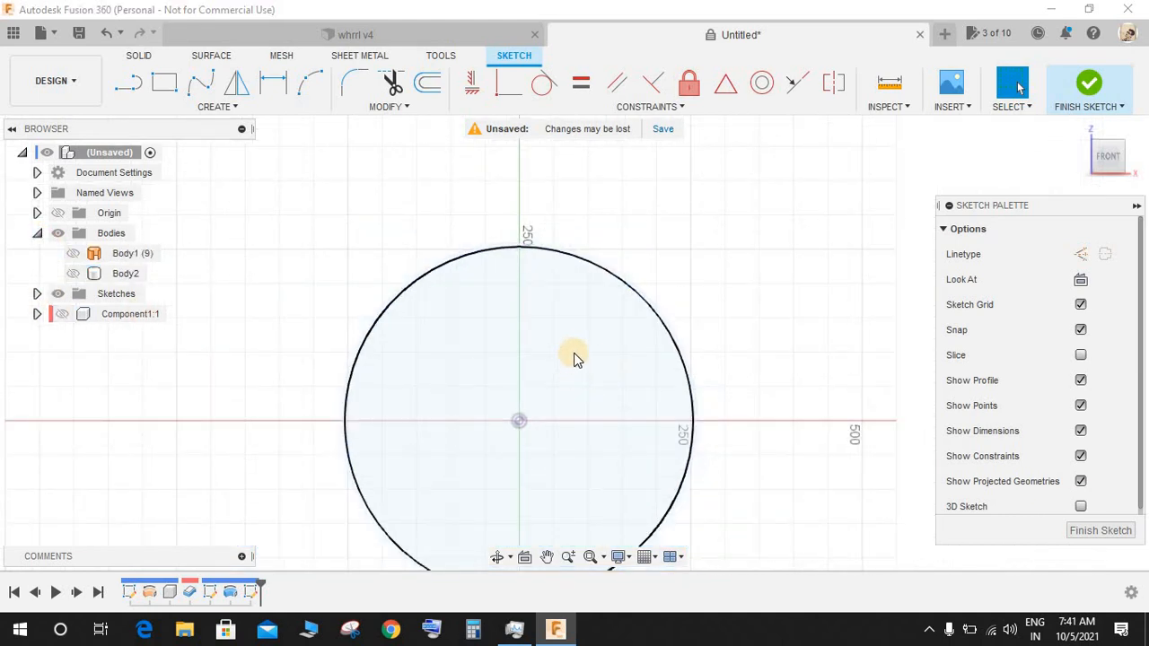
Step: Draw a 140 mm diameter circle centred on the origin for the hub
key("c")
left_click(519, 421)
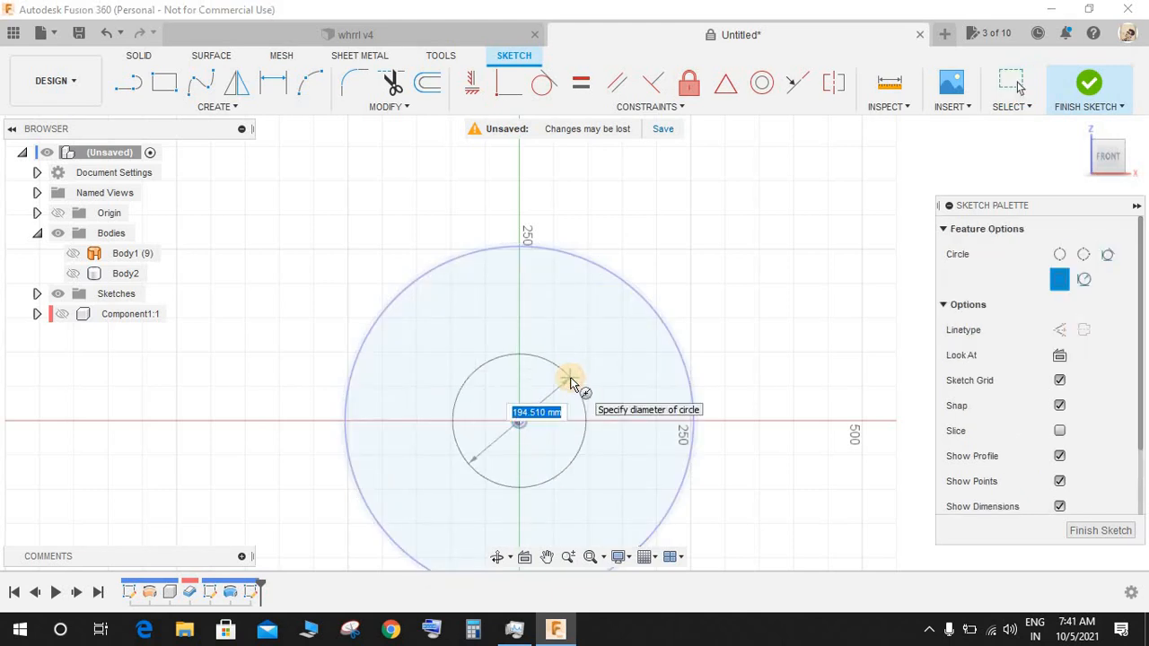
key("Return")
key("Escape")
scroll(542, 431, "up", 2)
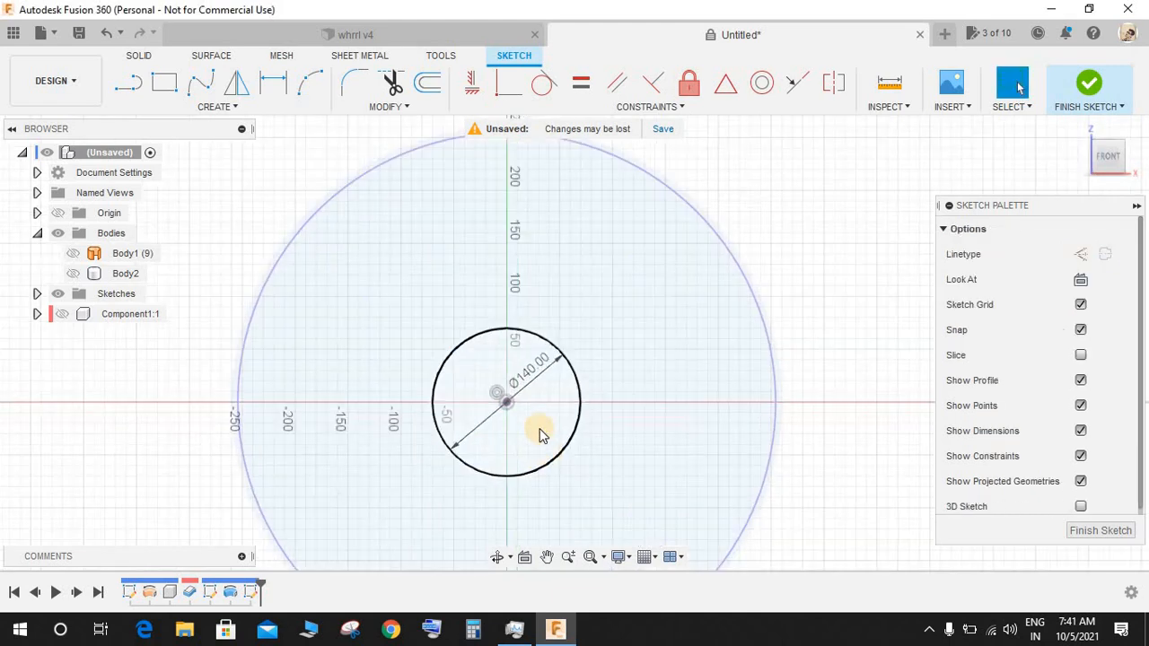
Step: Draw a two-segment line from the hub circle's upper-left side, bending near the vertical axis, out to the projected outer circle
key("l")
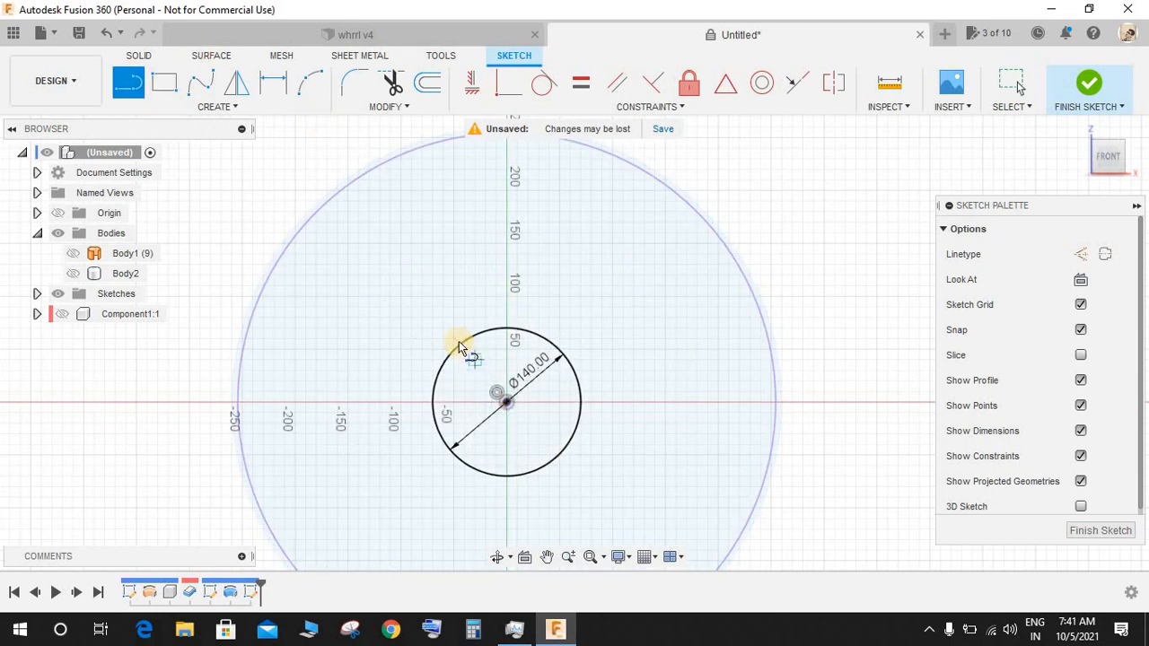
left_click(484, 243)
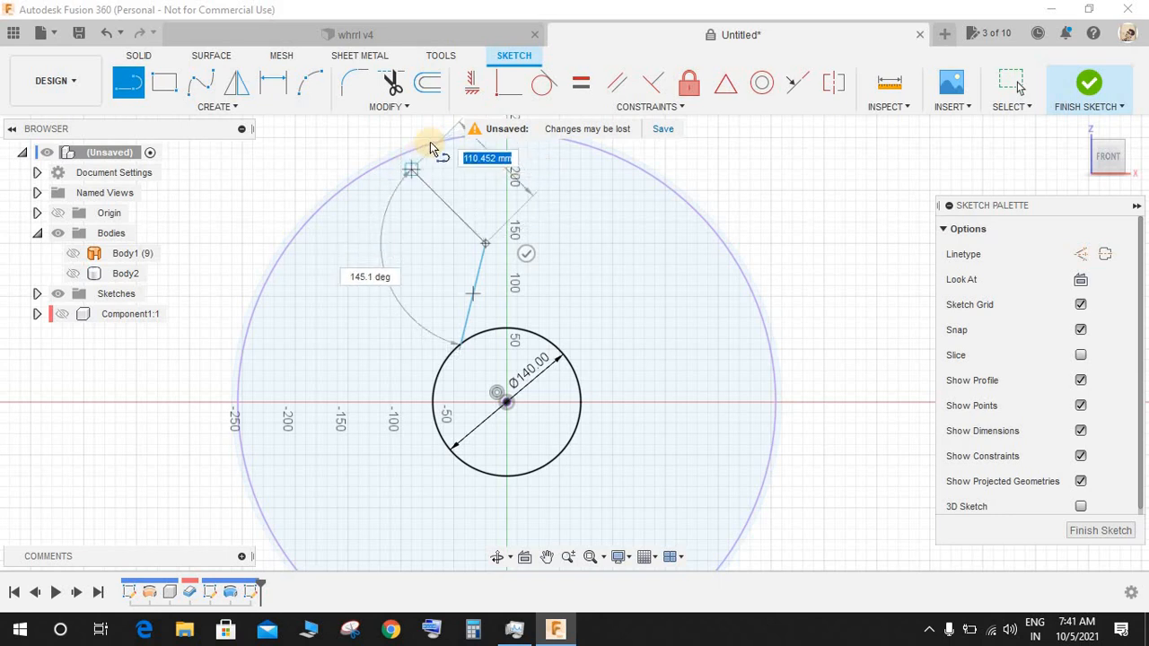
scroll(446, 143, "down", 2)
scroll(453, 153, "up", 5)
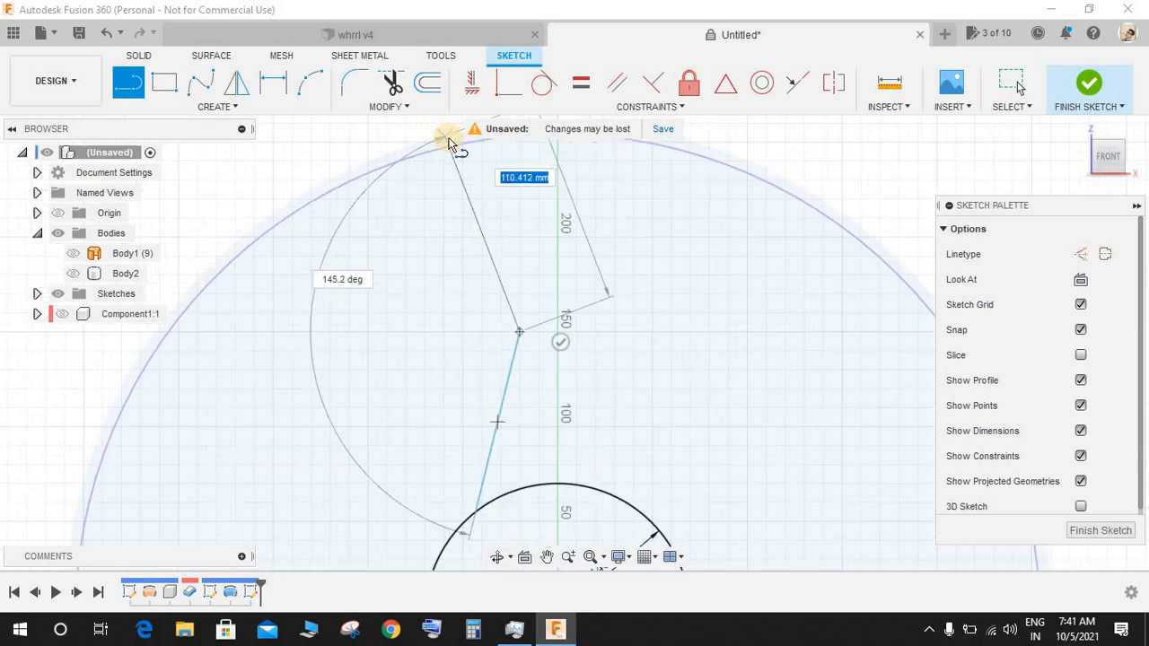
left_click(458, 162)
key("Escape")
scroll(550, 312, "down", 3)
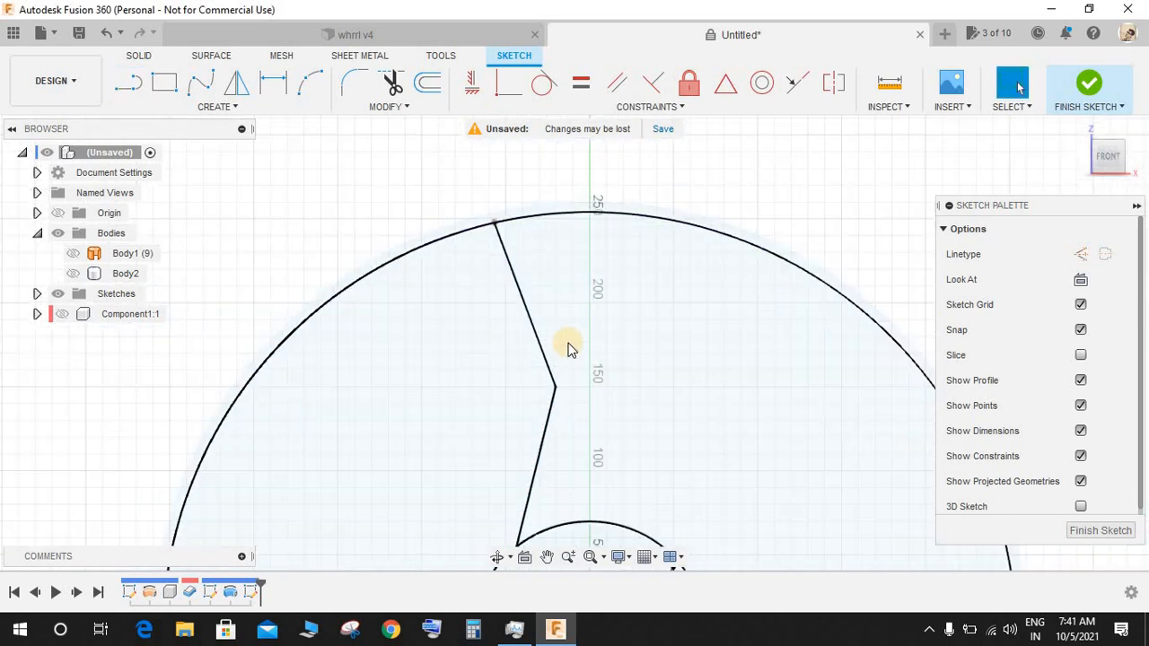
Step: Draw a vertical centre line about 225 mm long from the origin up towards the outer circle
key("d")
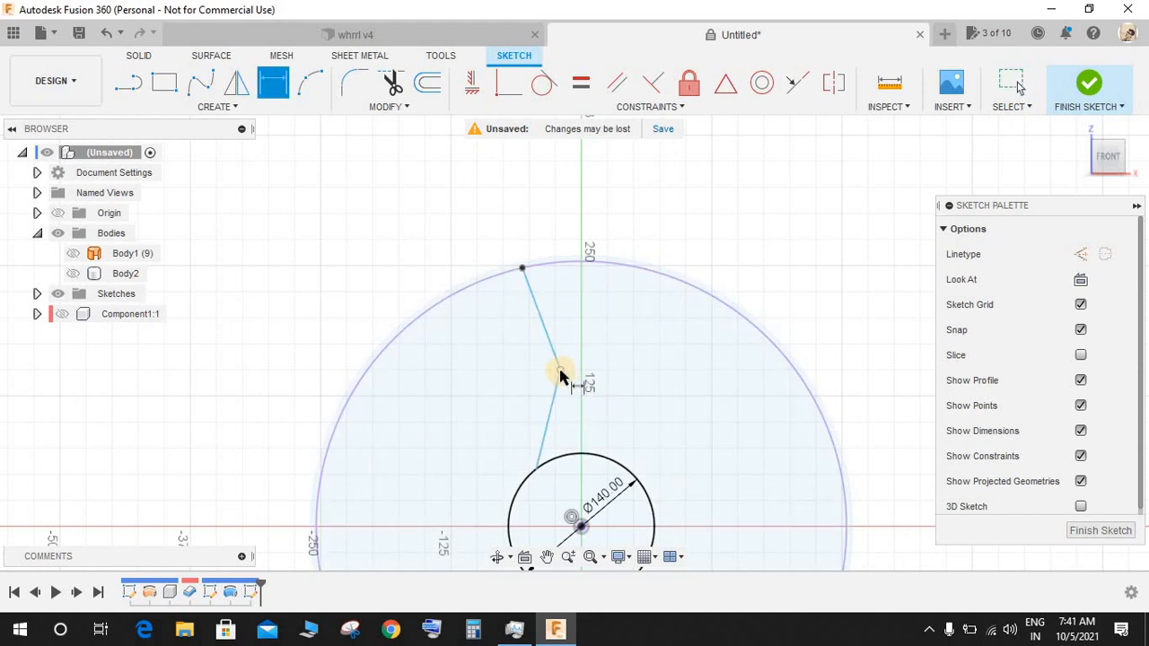
key("Escape")
key("l")
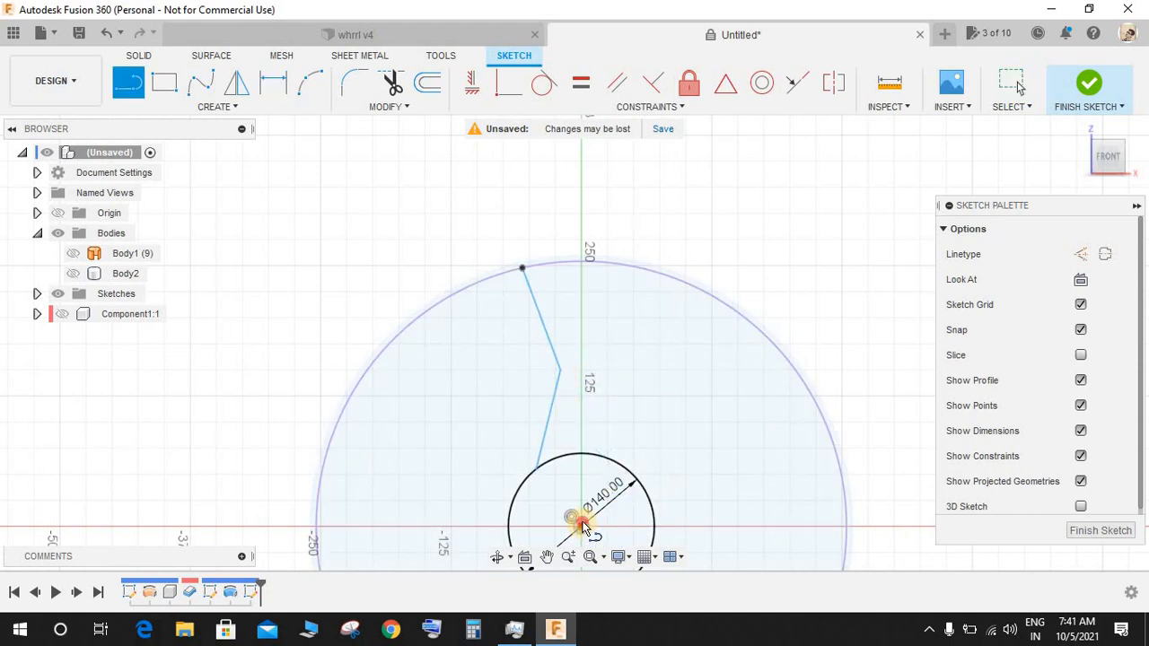
left_click(581, 525)
left_click(581, 292)
key("Escape")
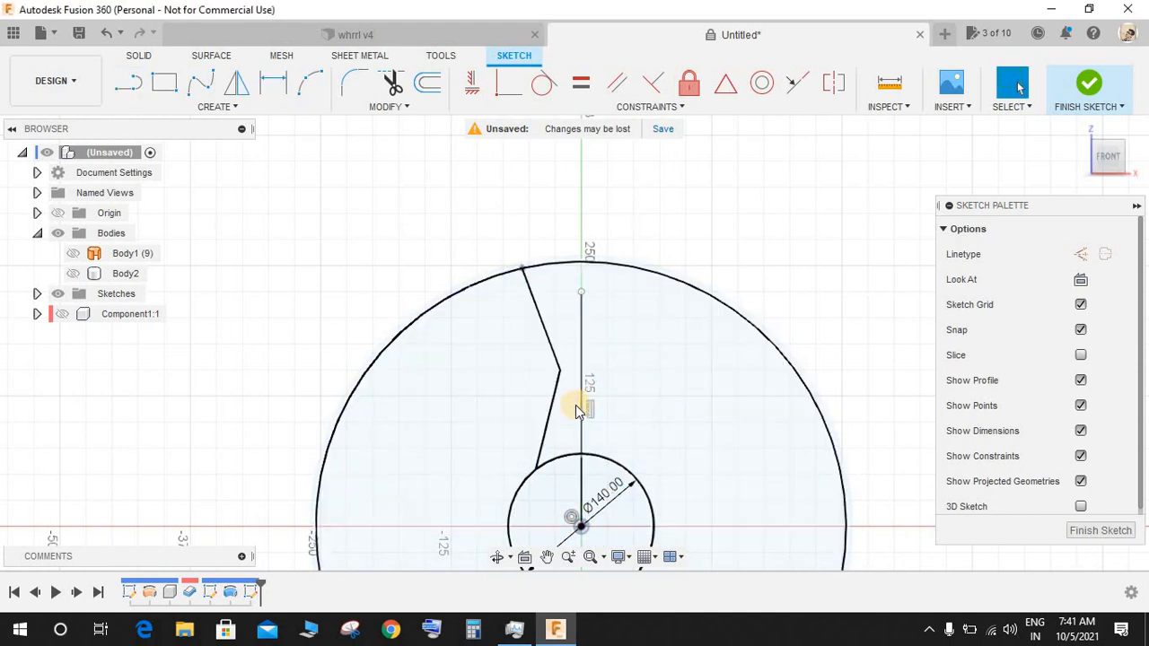
Step: Dimension the bend point of the spoke line 10 mm from the vertical centre line
scroll(576, 410, "up", 2)
key("d")
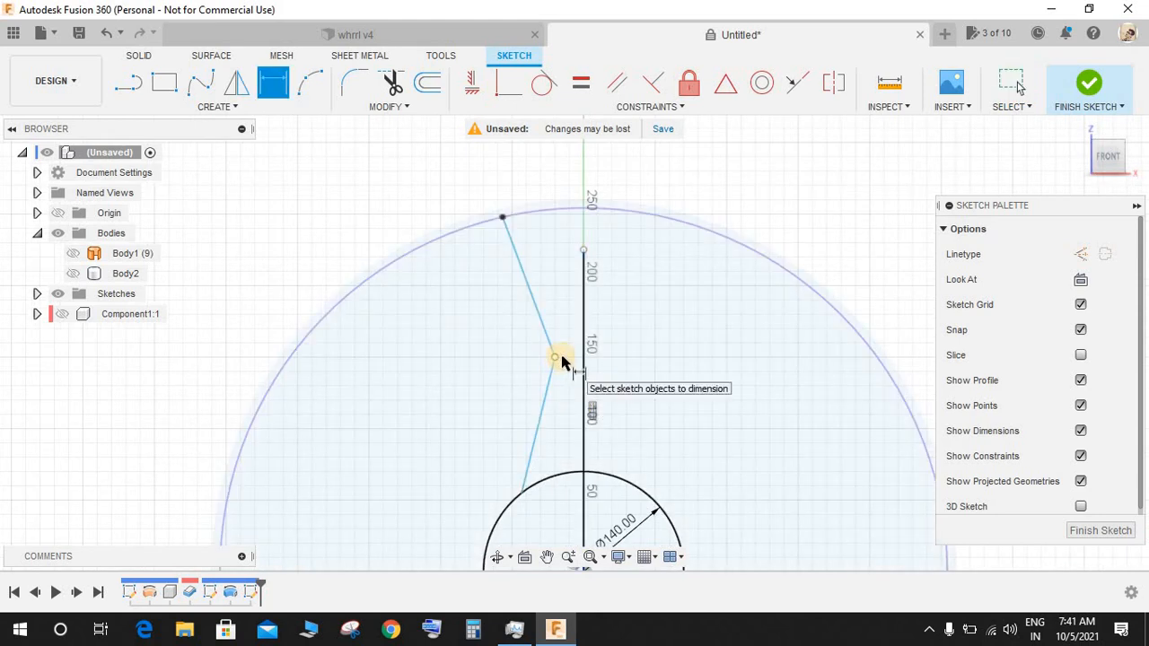
left_click(582, 362)
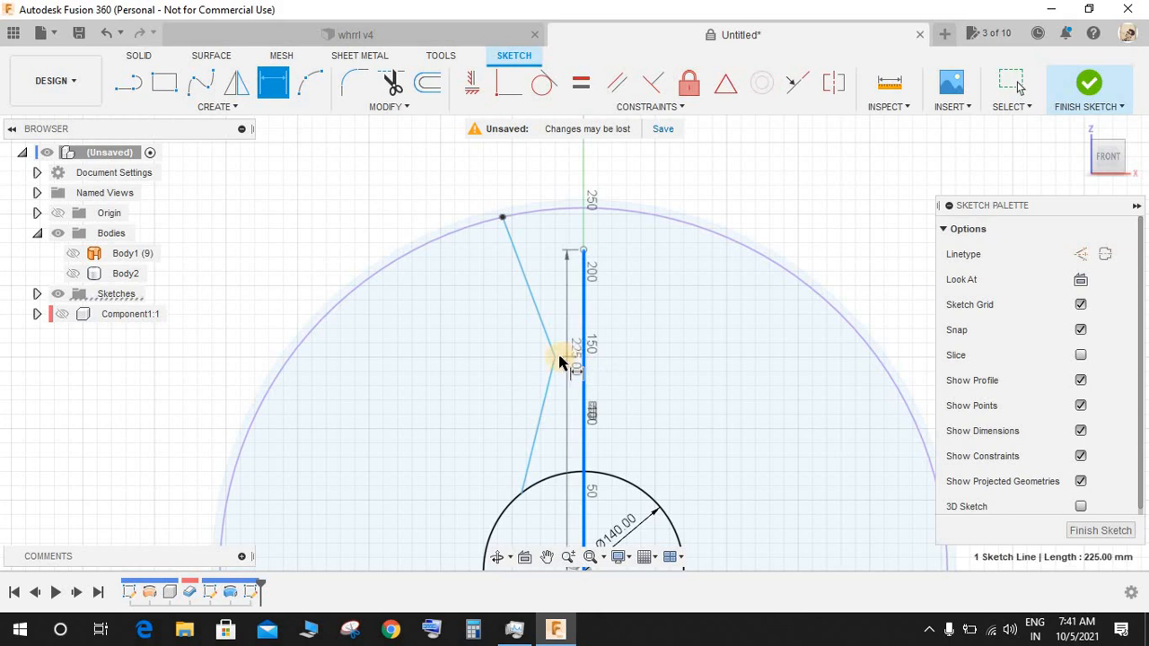
left_click(555, 358)
left_click(574, 377)
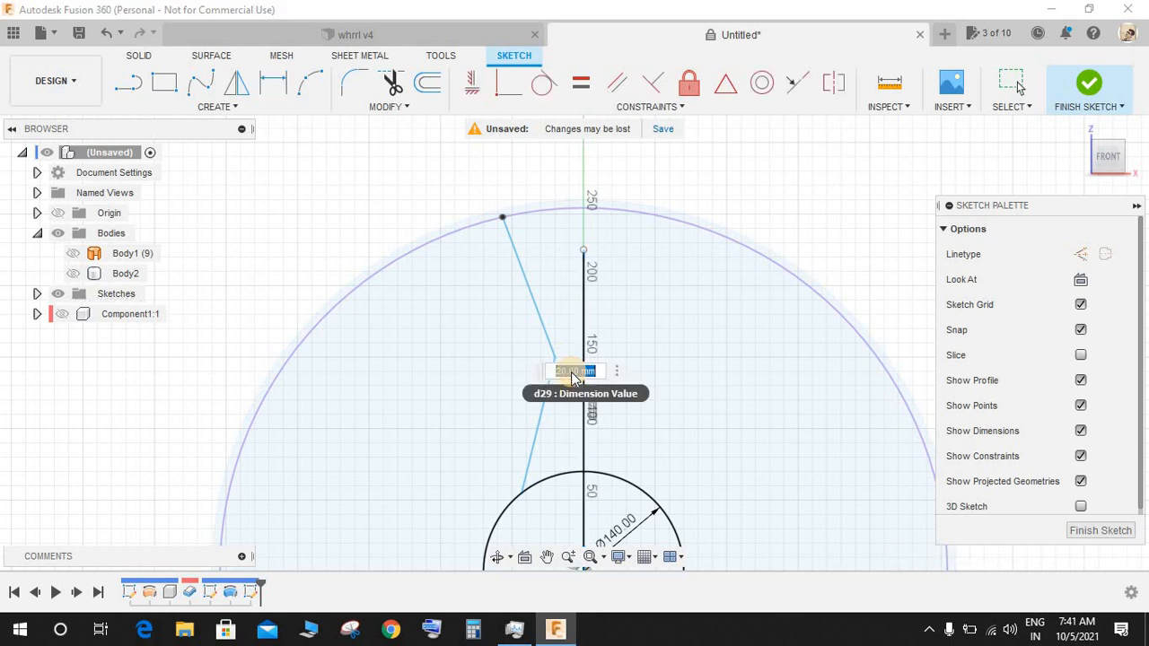
key("Return")
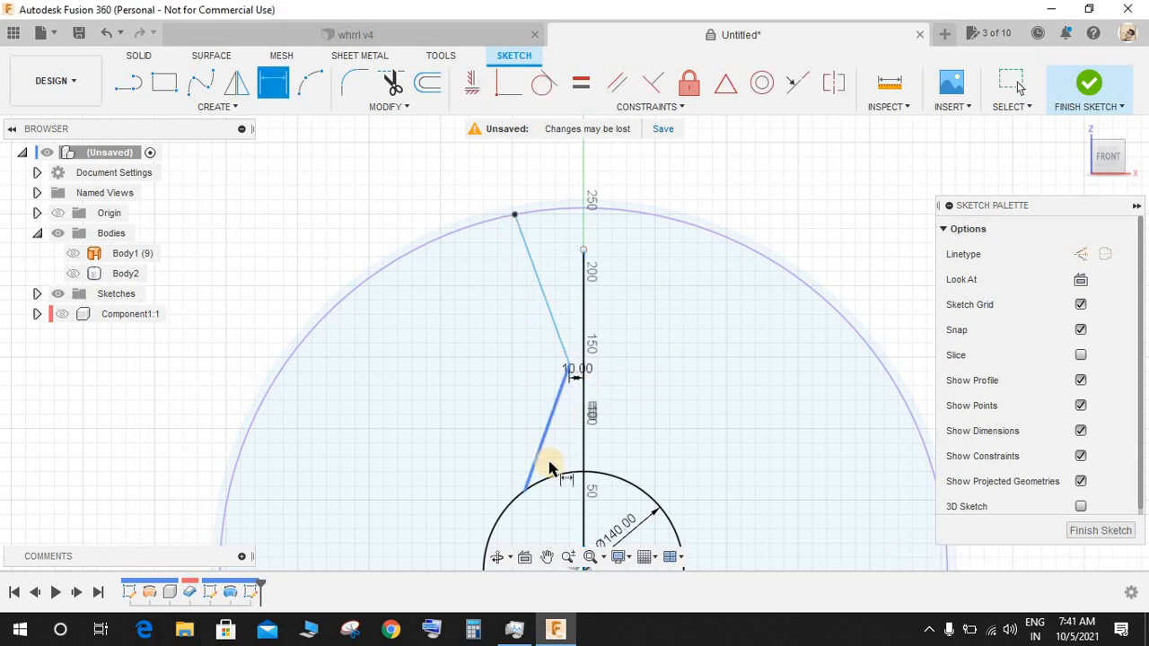
Step: Dimension the spoke line's lower endpoint on the hub circle 20 mm from the vertical centre line
left_click(525, 493)
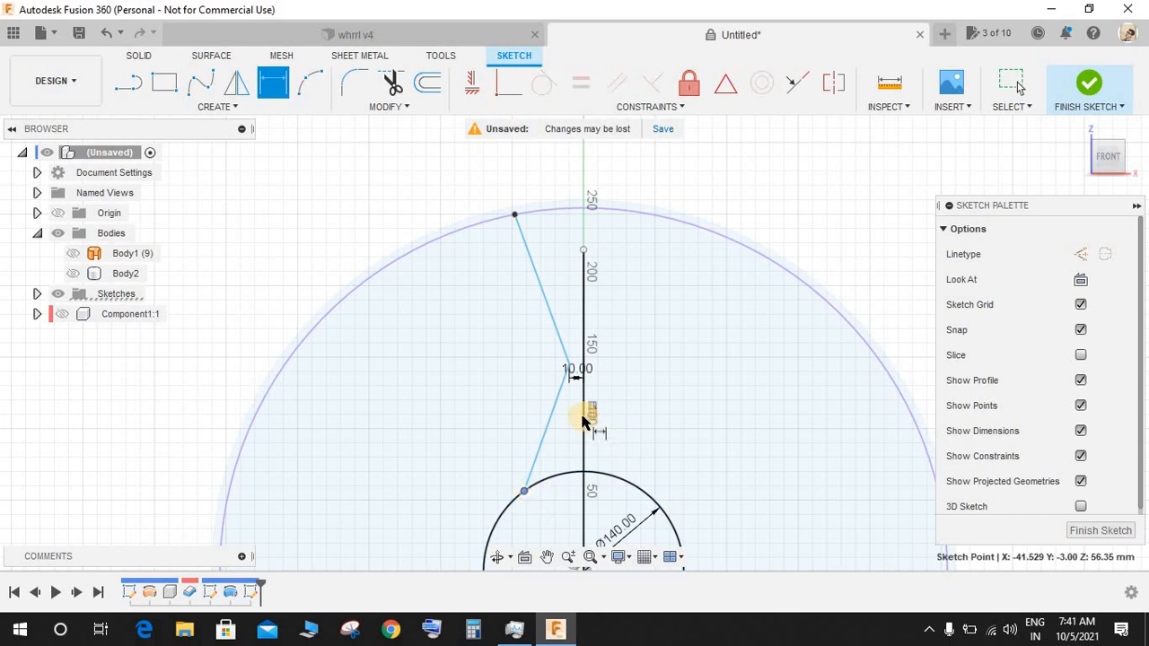
left_click(536, 517)
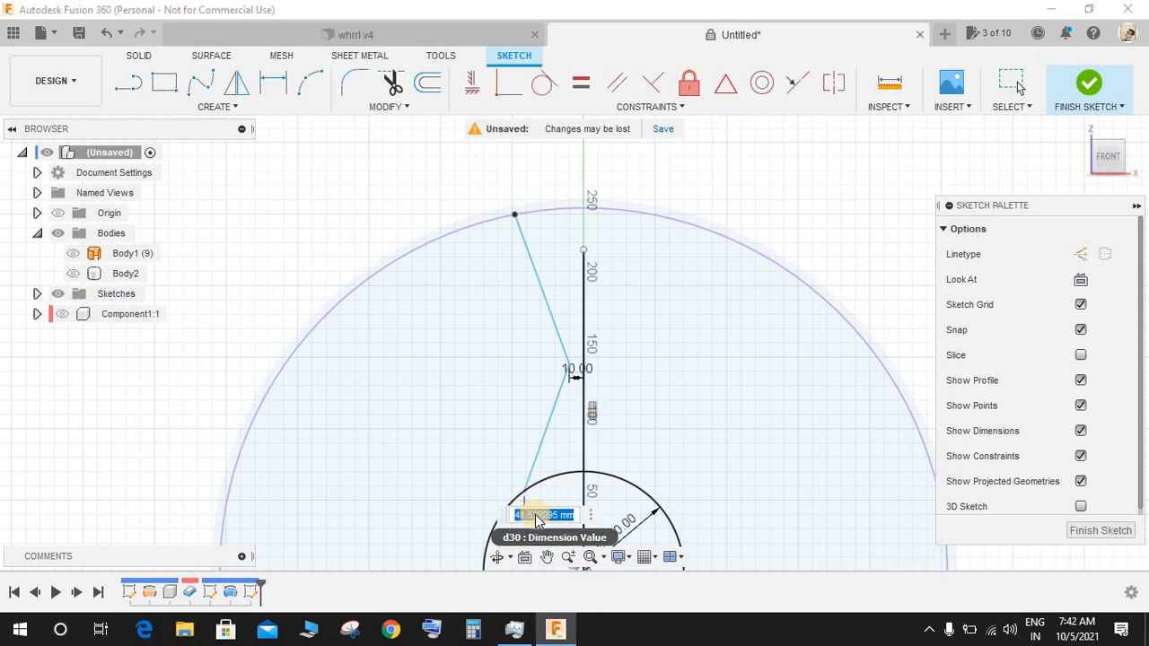
type("20")
key("Return")
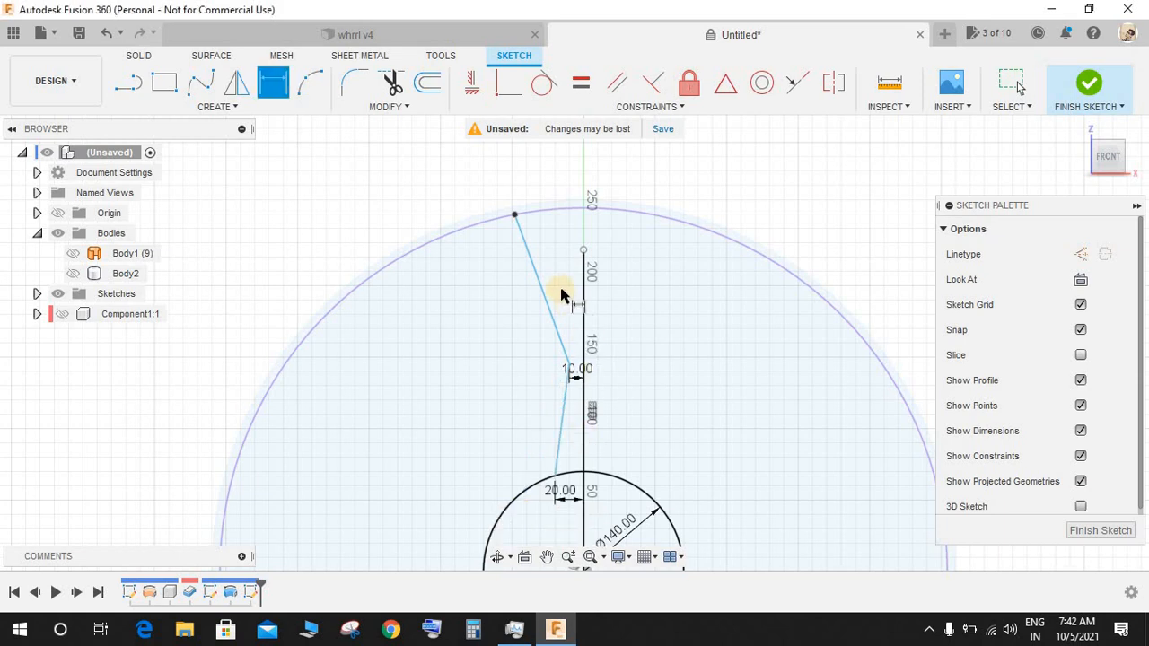
Step: Dimension the spoke line's upper endpoint on the outer circle 90 mm from the vertical centre line
left_click(516, 215)
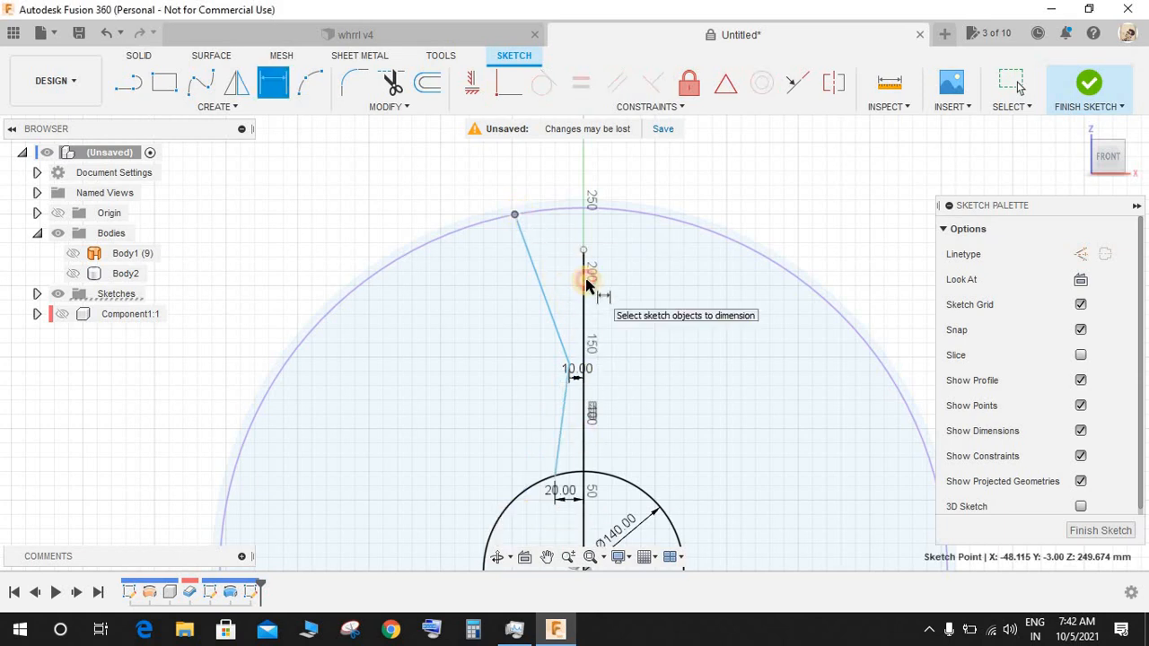
left_click(585, 274)
left_click(560, 182)
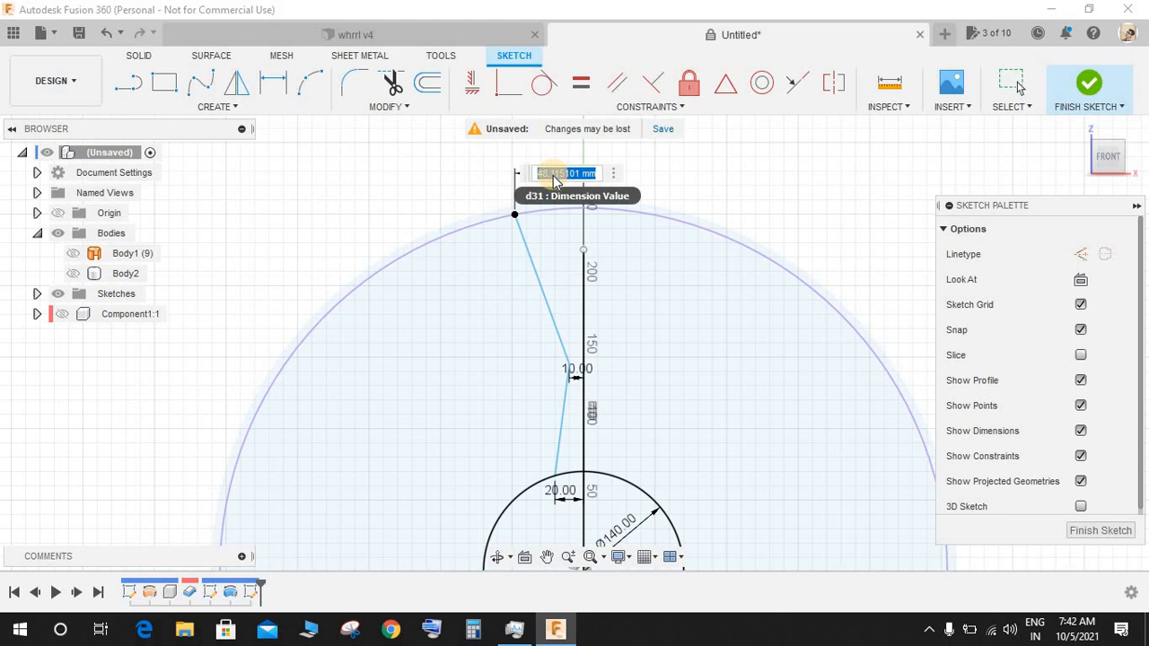
type("90")
key("Return")
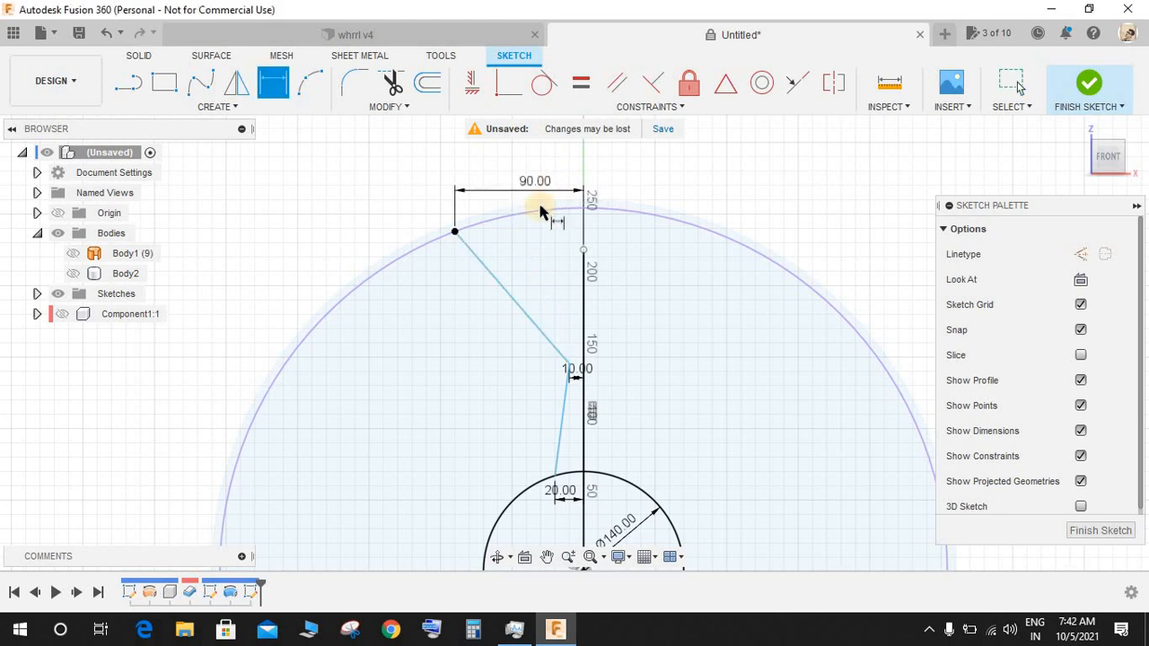
scroll(579, 476, "down", 1)
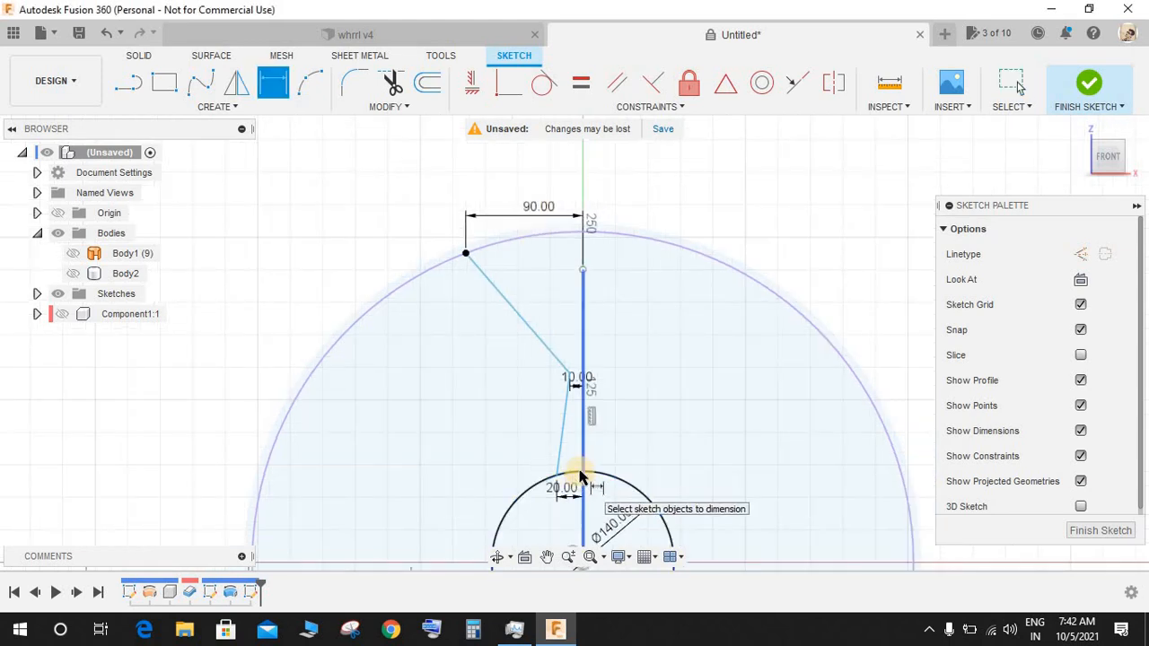
scroll(579, 501, "up", 1)
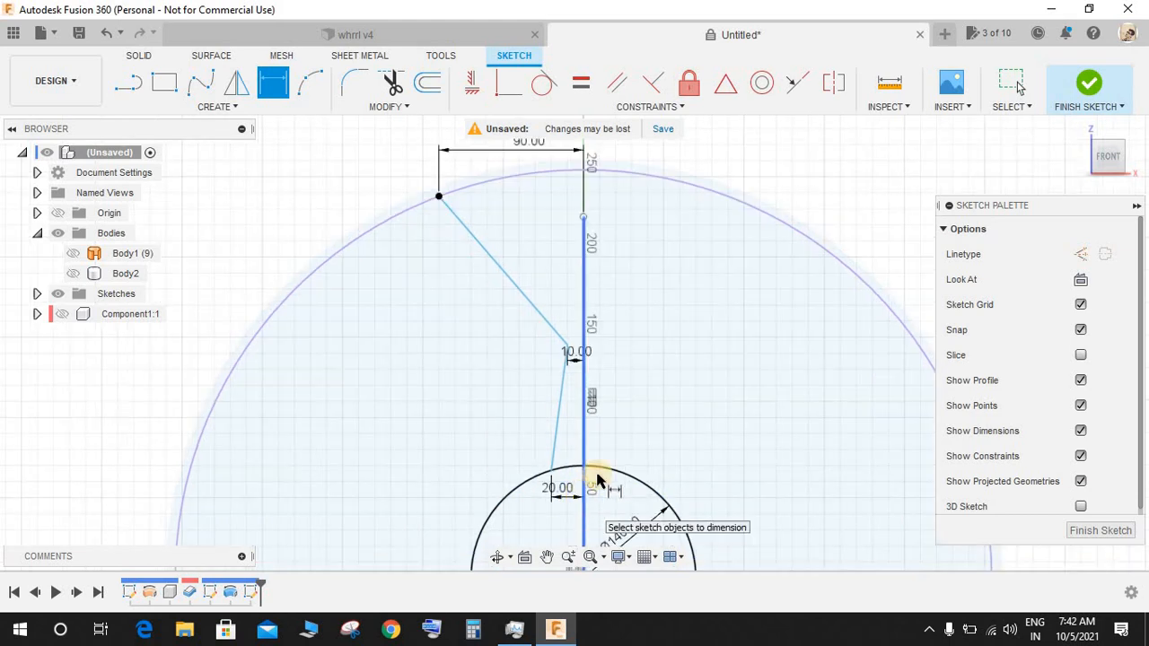
key("Escape")
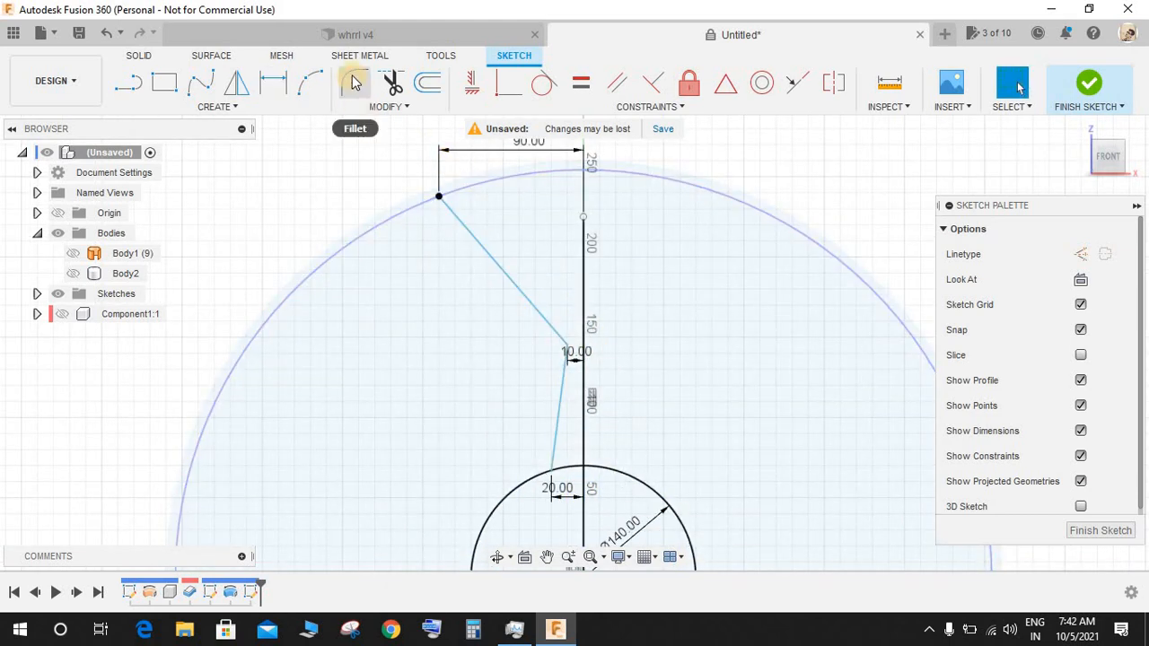
Step: Offset the spoke line's upper segment 10 mm towards the vertical centre line
left_click(431, 83)
left_click(506, 287)
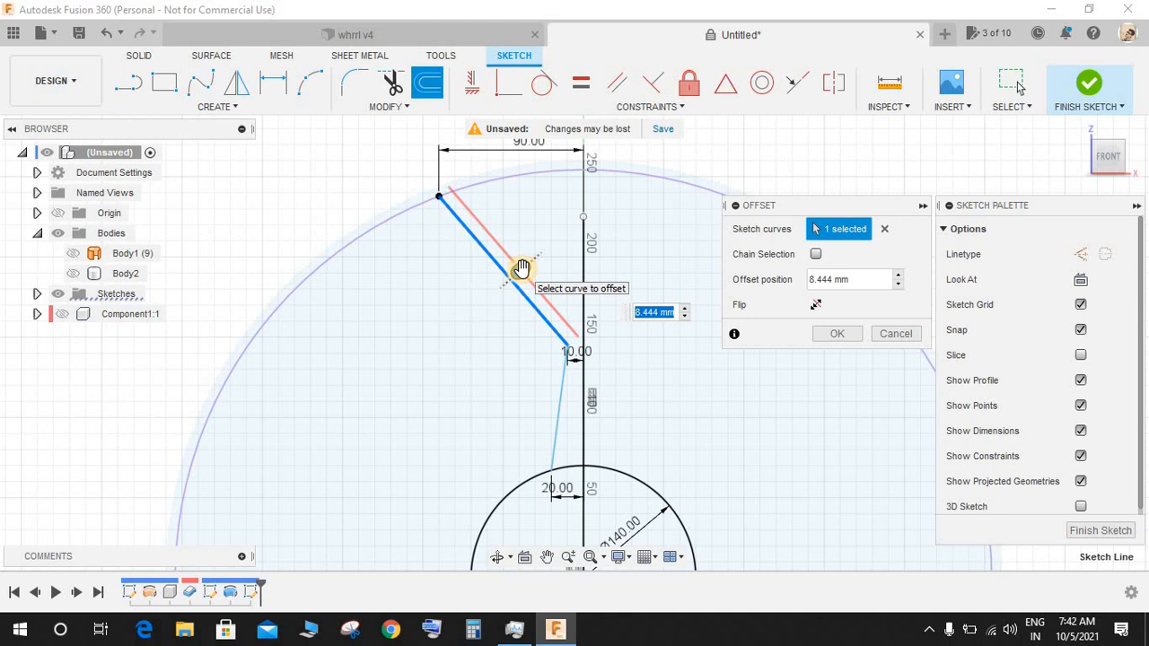
key("Return")
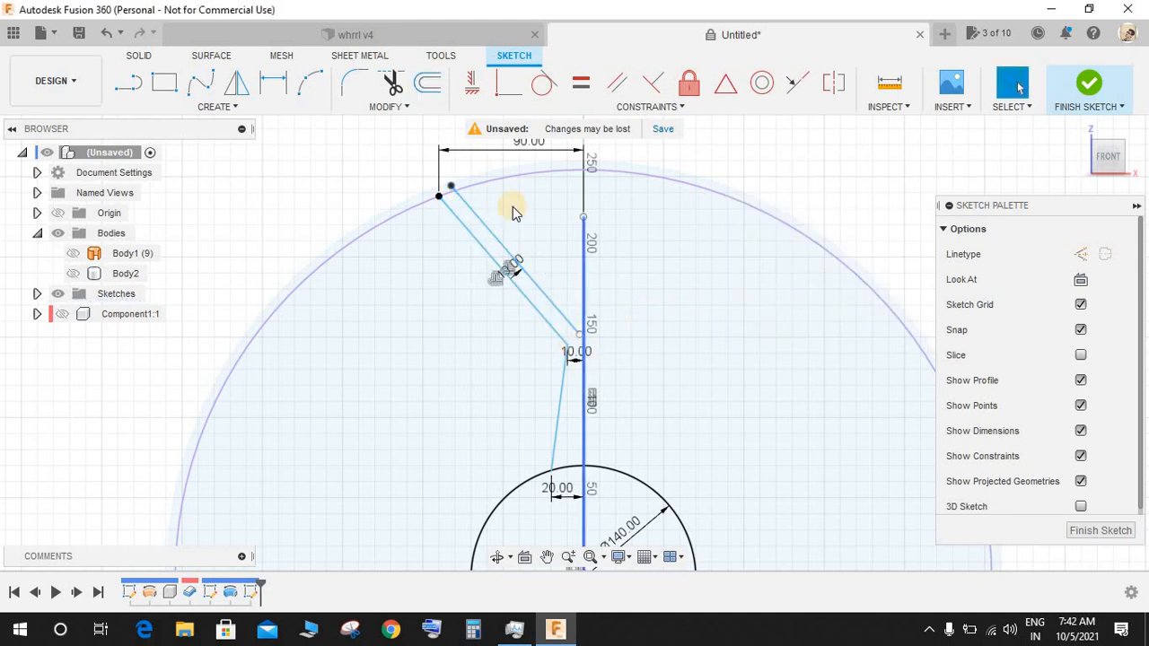
Step: Fillet the bend between the spoke line's lower and upper segments with a 15 mm radius
left_click(562, 375)
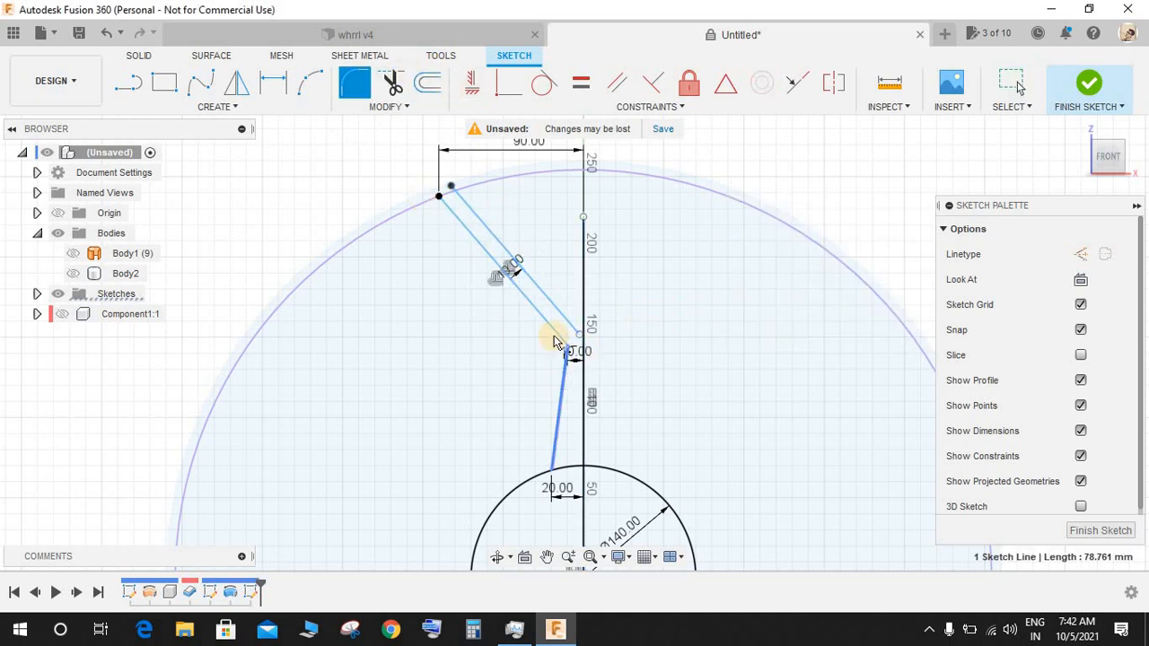
left_click(552, 348)
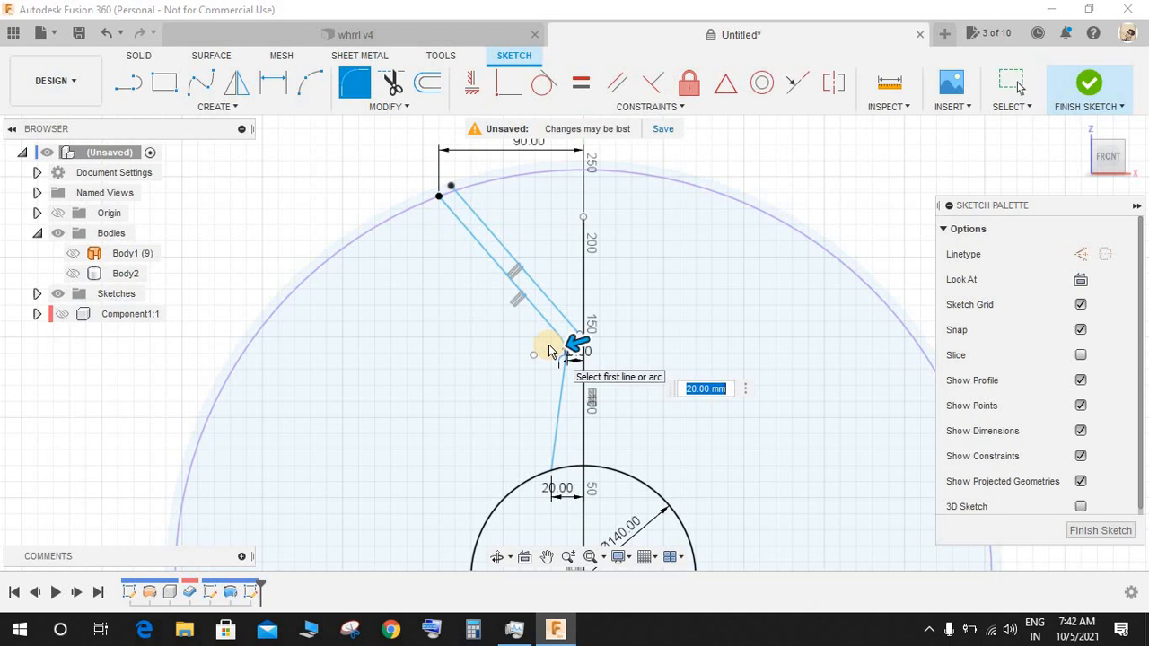
type("15")
key("Return")
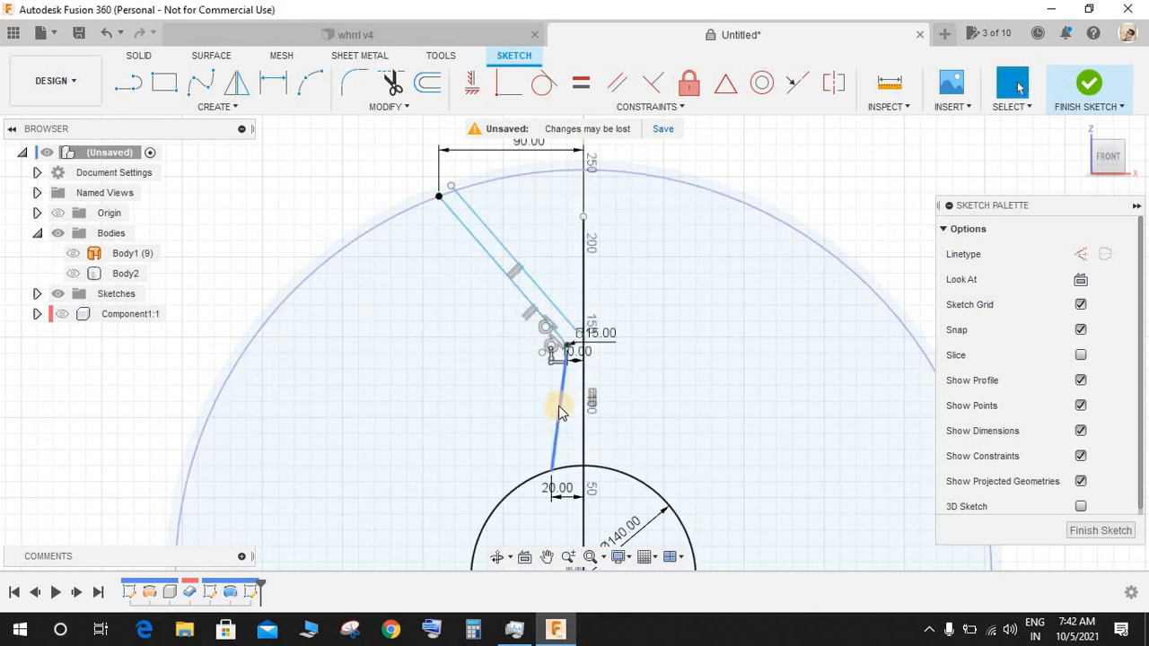
Step: Mirror the left spoke's two upper lines, fillet arc and lower line across the vertical centre line
scroll(558, 413, "up", 3)
left_click(563, 272)
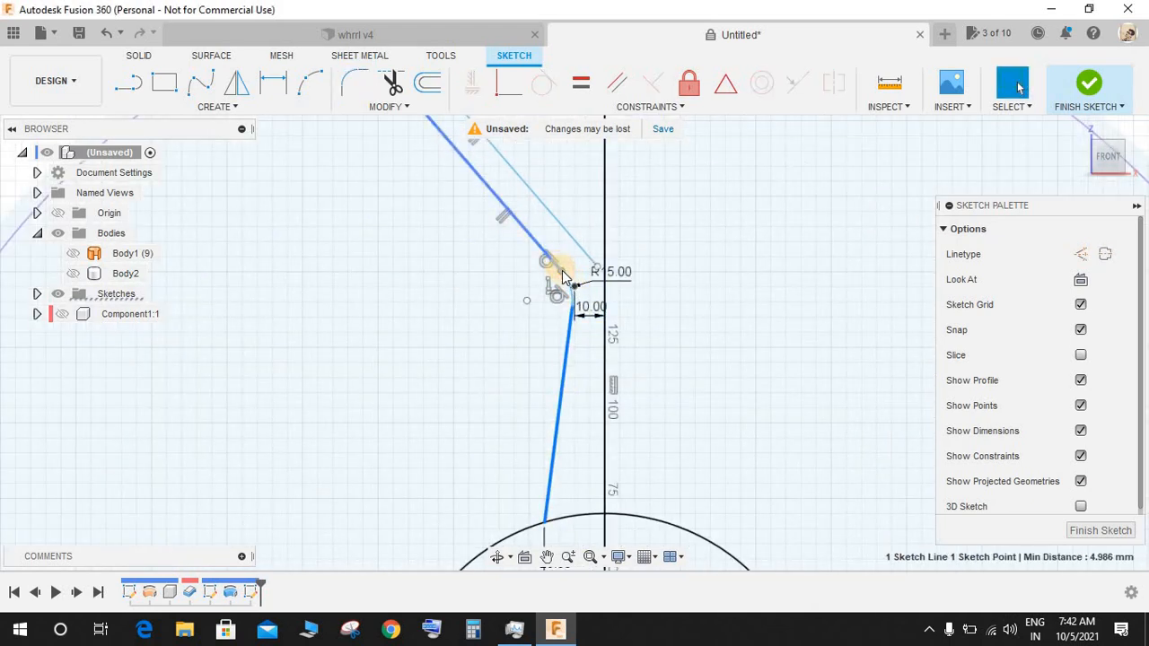
scroll(561, 272, "up", 2)
left_click(556, 263)
left_click(542, 236, "shift")
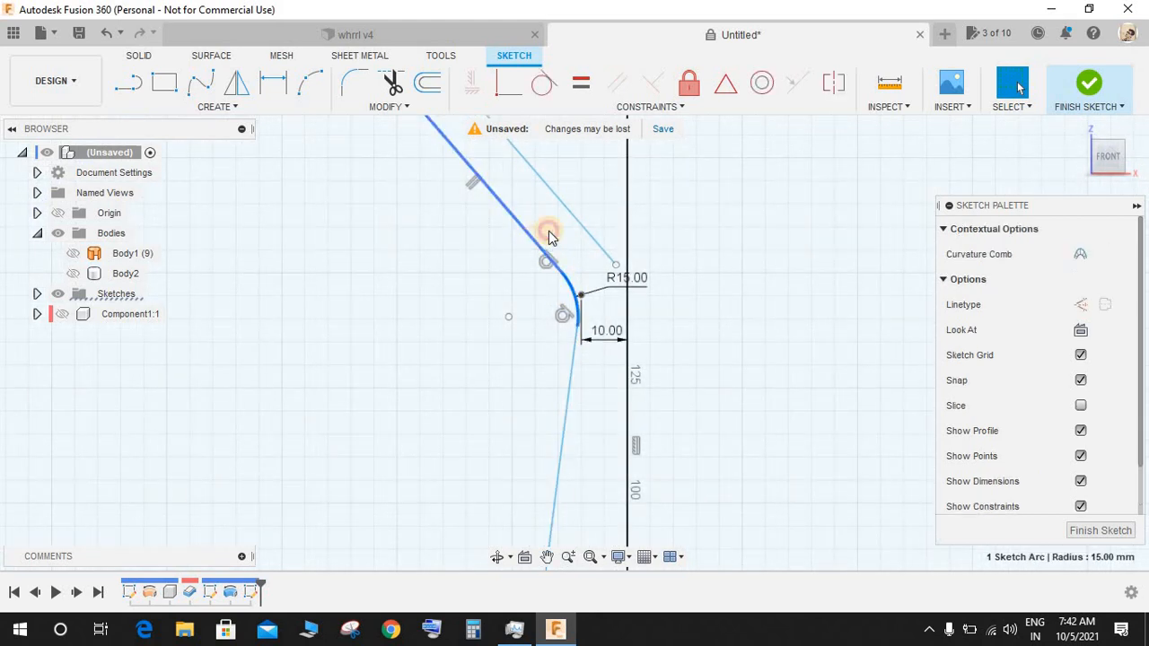
left_click(592, 252, "shift")
left_click(476, 191, "shift")
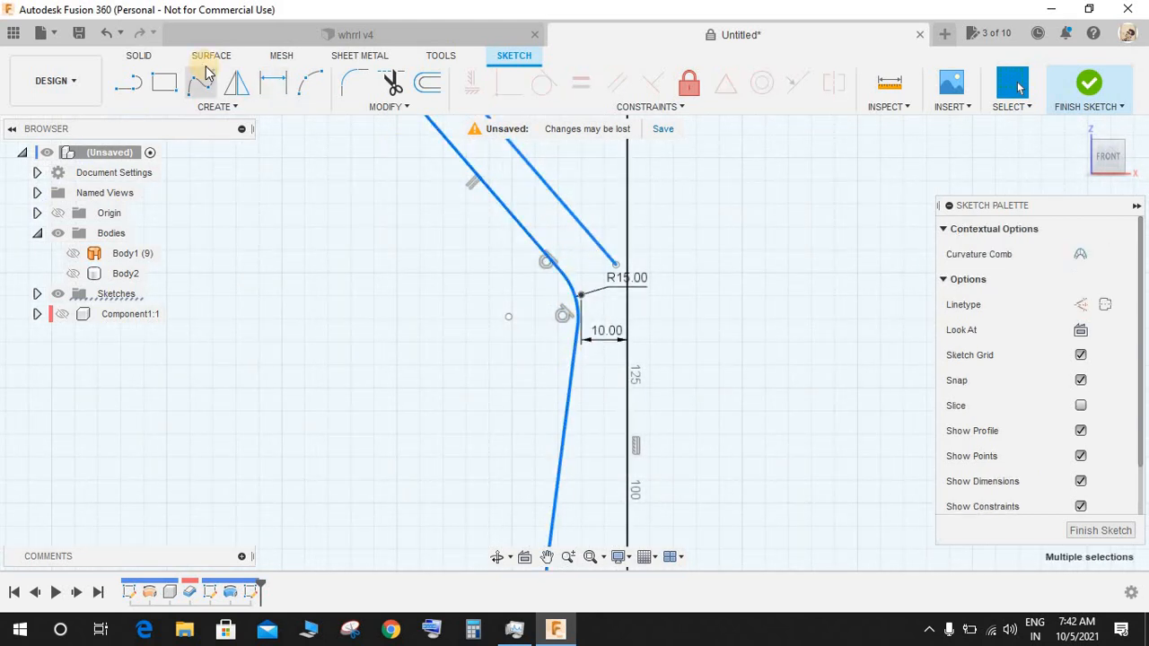
left_click(237, 85)
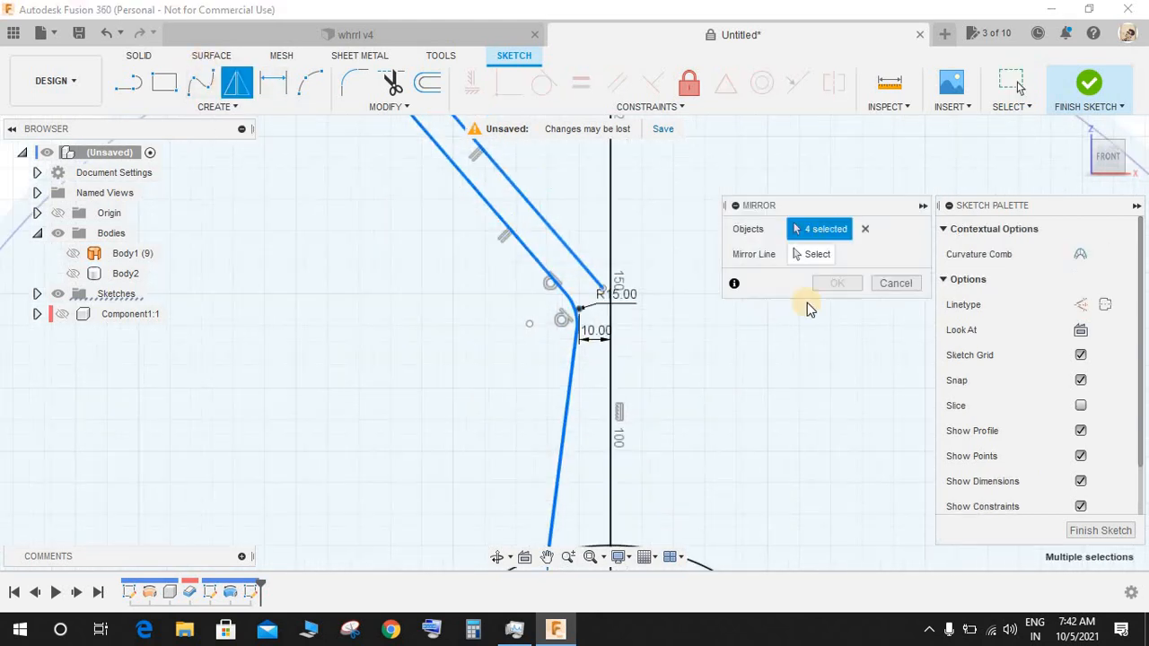
left_click(706, 363)
left_click(606, 368)
scroll(623, 366, "down", 3)
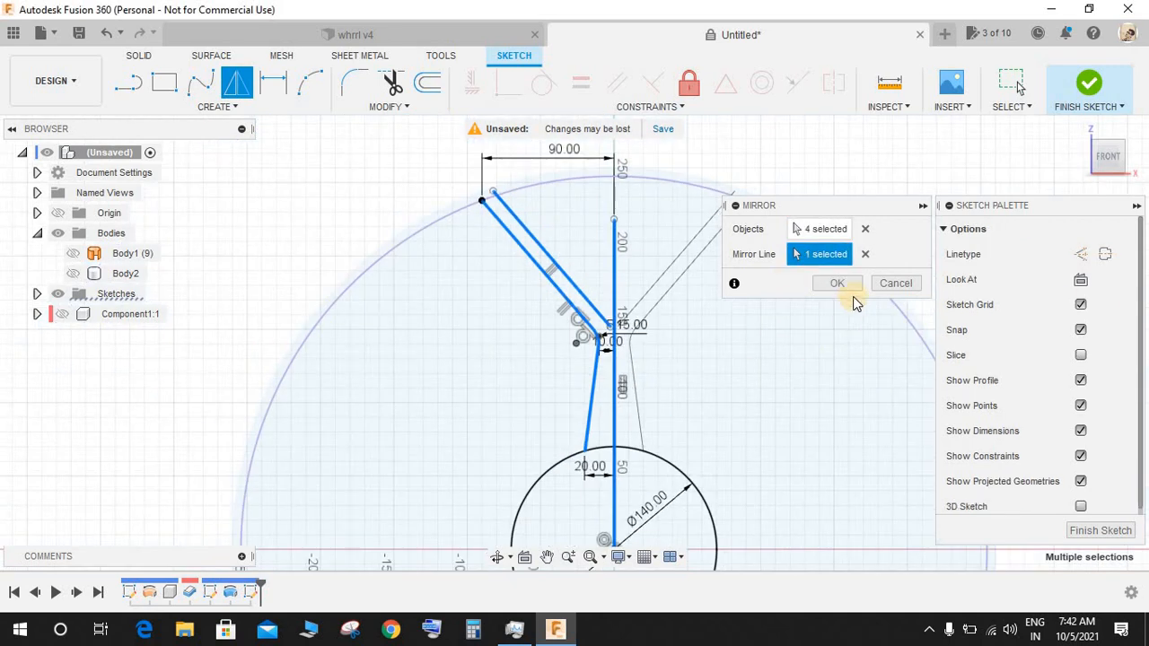
left_click(836, 282)
Step: Fillet the V between the two inner upper spoke lines with a 15 mm radius
scroll(610, 322, "up", 5)
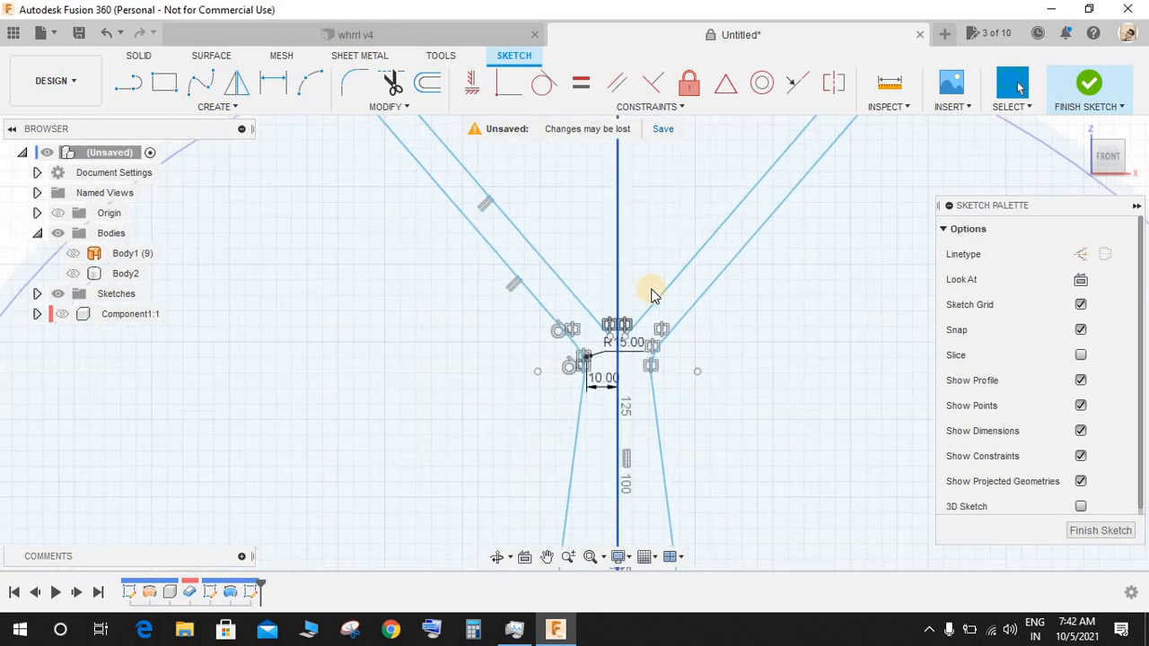
left_click(355, 82)
left_click(559, 359)
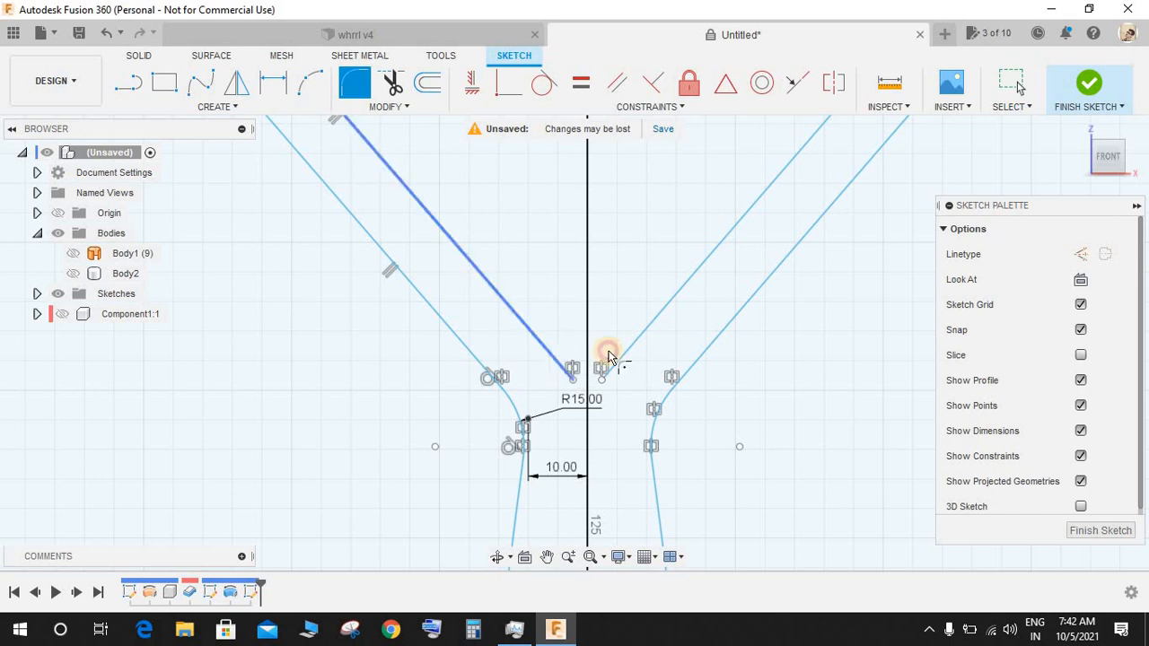
left_click(634, 338)
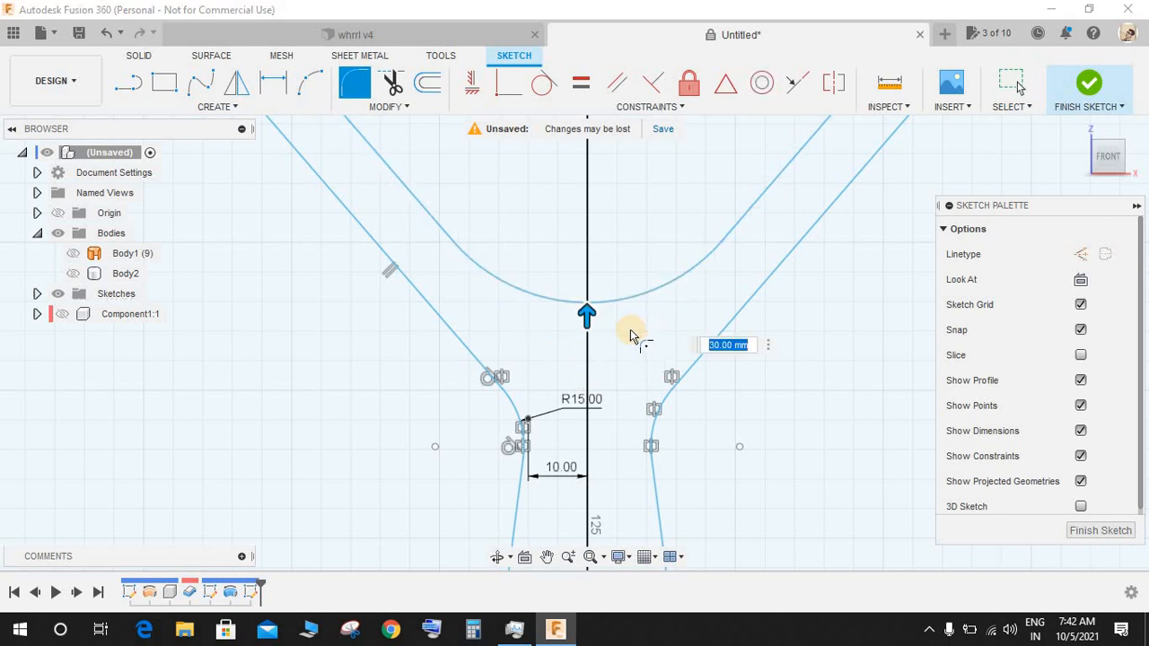
type("15")
key("Return")
scroll(634, 331, "down", 5)
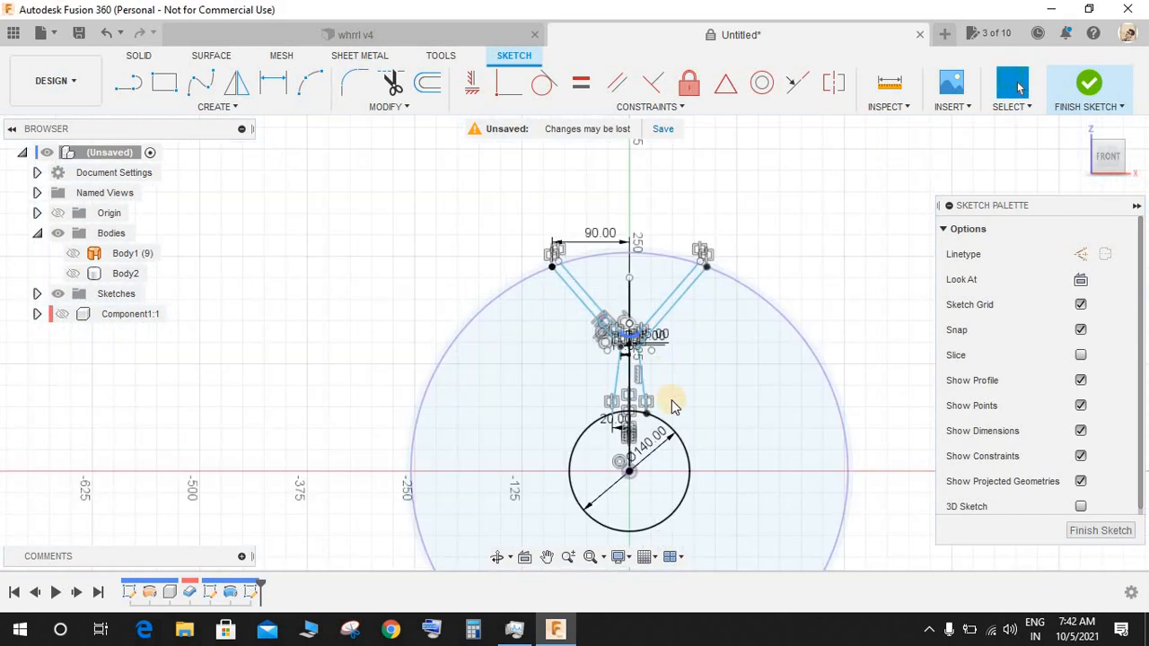
Step: Pattern the nine Y-spoke curves circularly around the hub circle's centre with full angular spacing and a quantity of 7
scroll(645, 406, "up", 3)
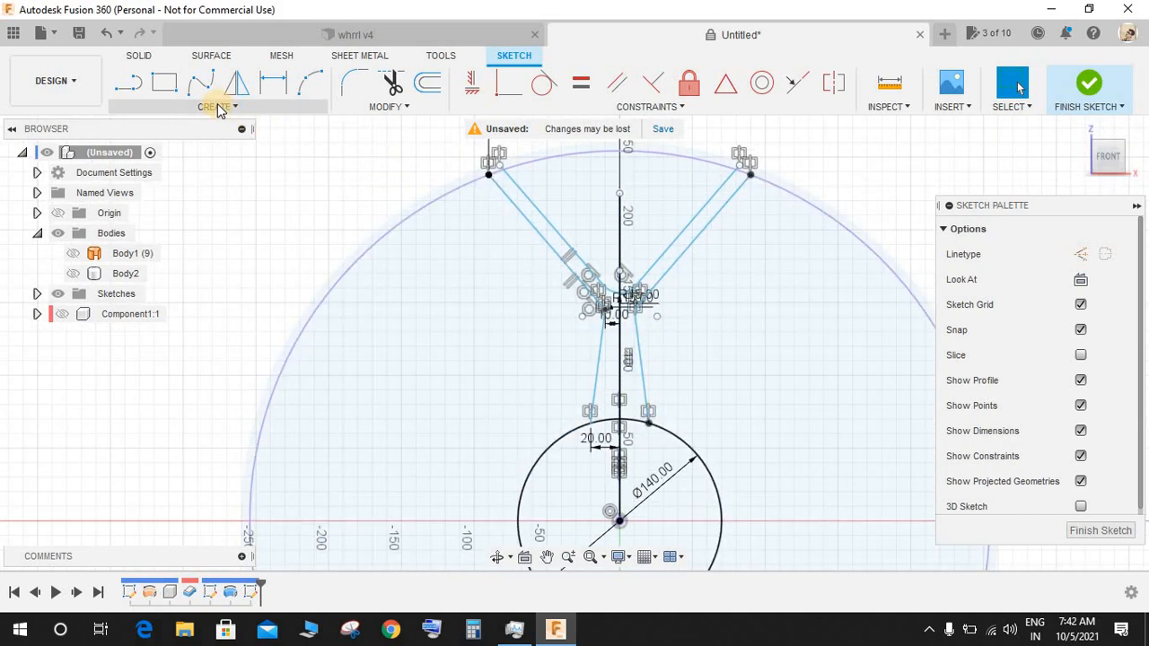
scroll(646, 258, "up", 3)
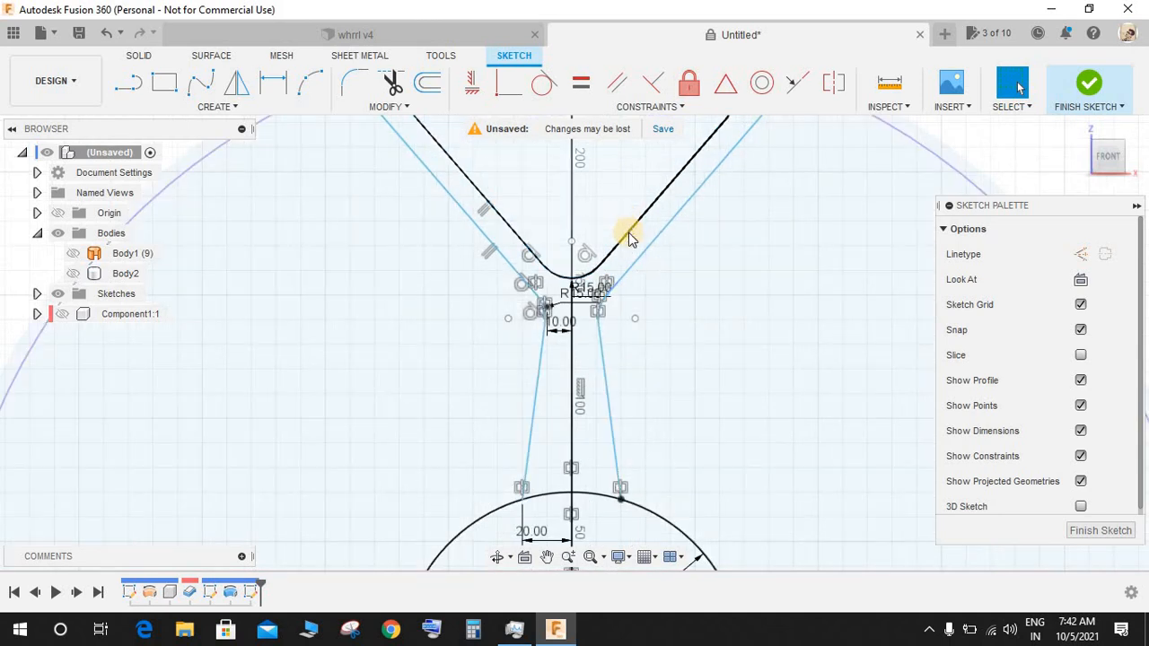
left_click(596, 266)
left_click(557, 275, "ctrl")
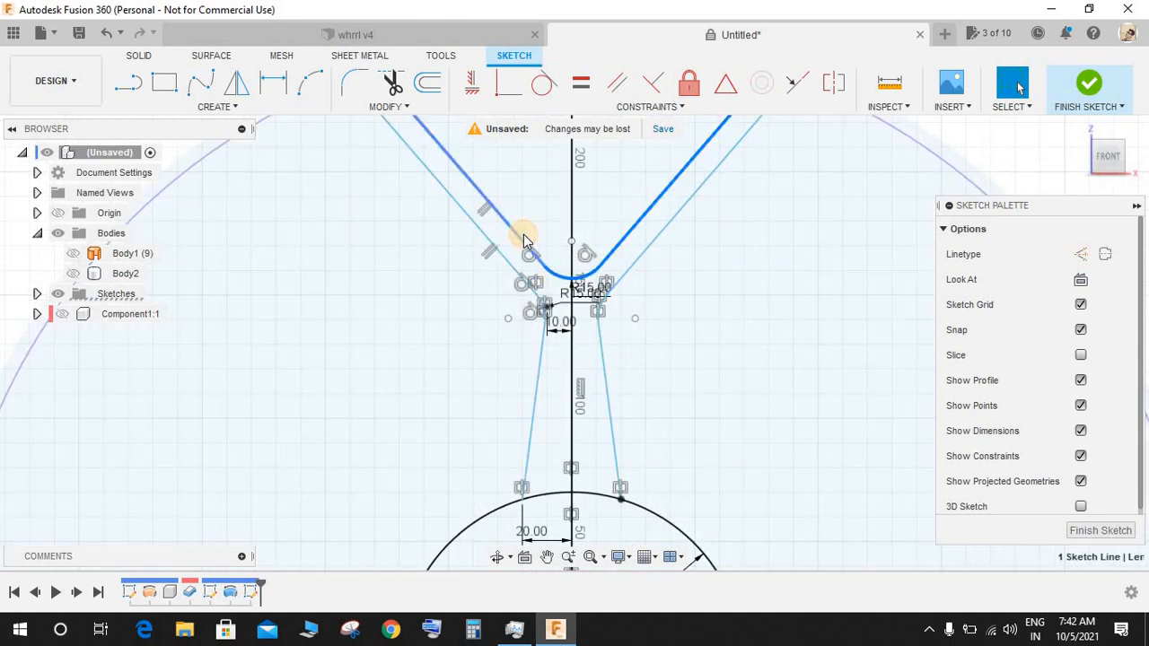
left_click(519, 239, "ctrl")
left_click(483, 228, "ctrl")
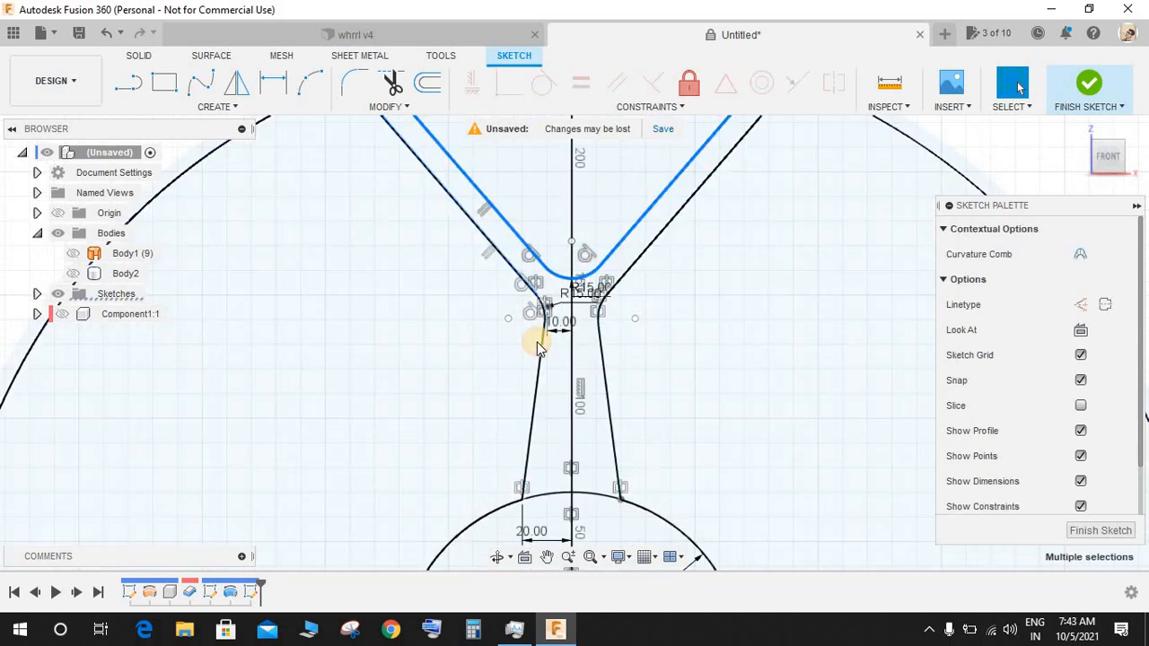
left_click(545, 368, "ctrl")
left_click(603, 357, "ctrl")
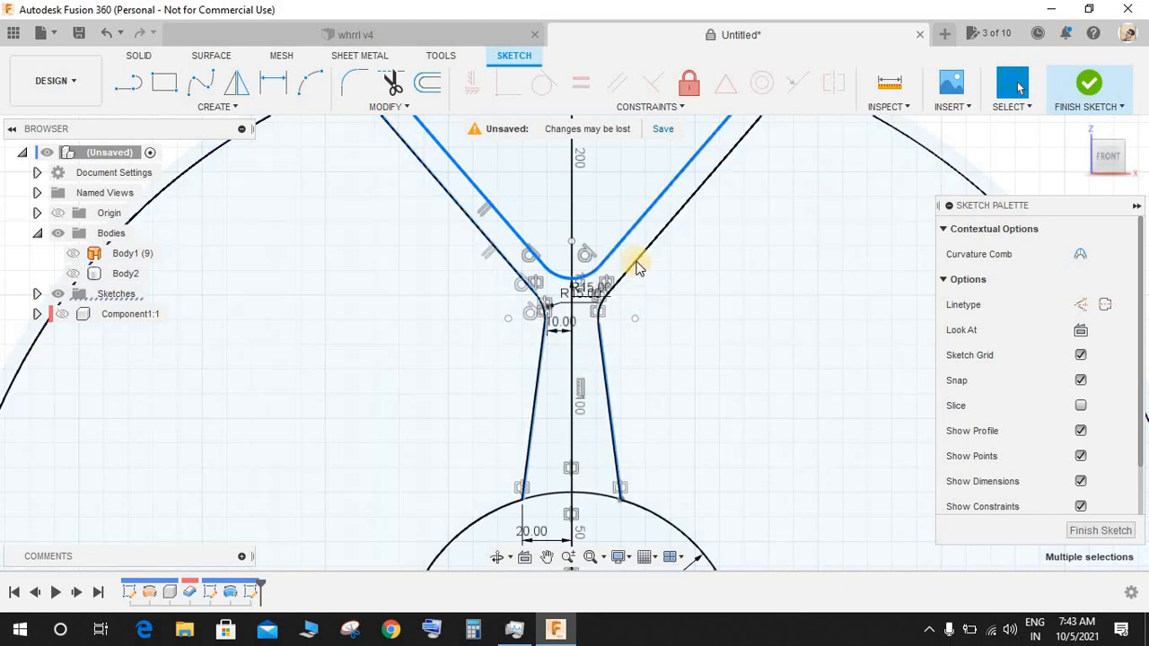
scroll(611, 290, "up", 3)
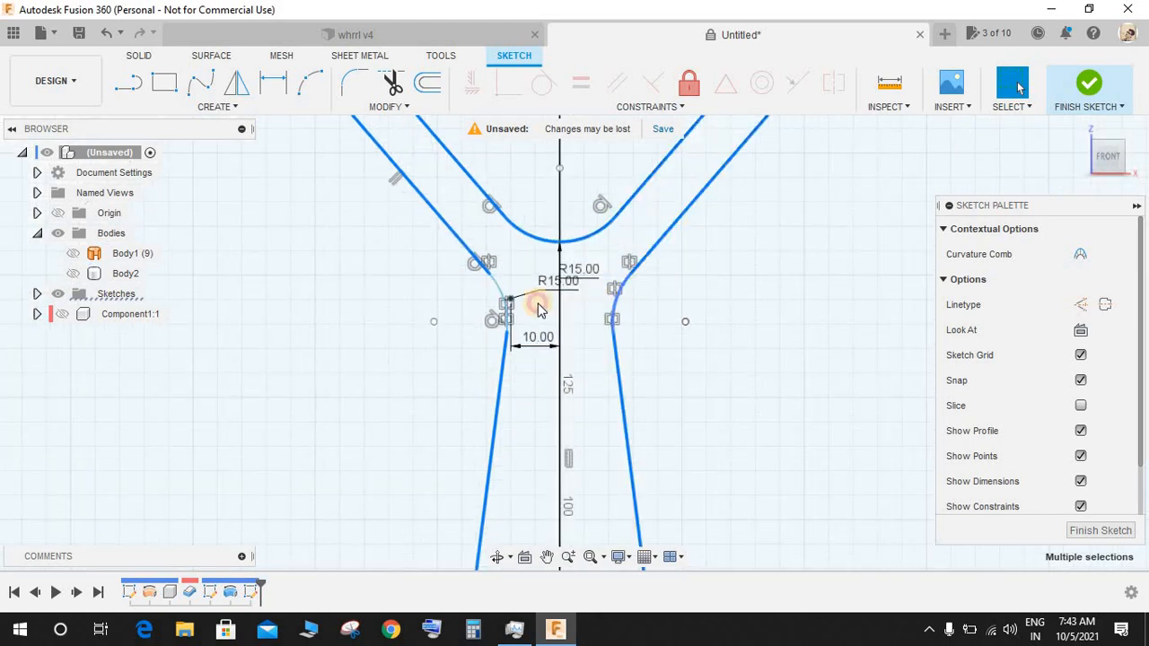
scroll(579, 312, "down", 3)
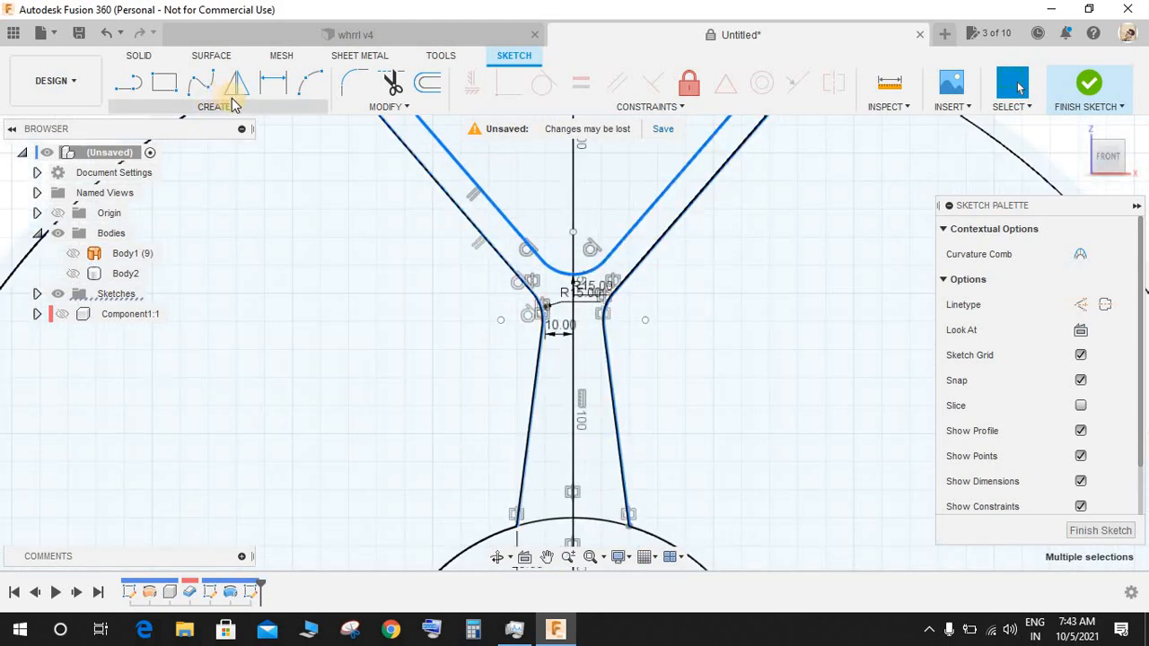
left_click(226, 105)
left_click(188, 374)
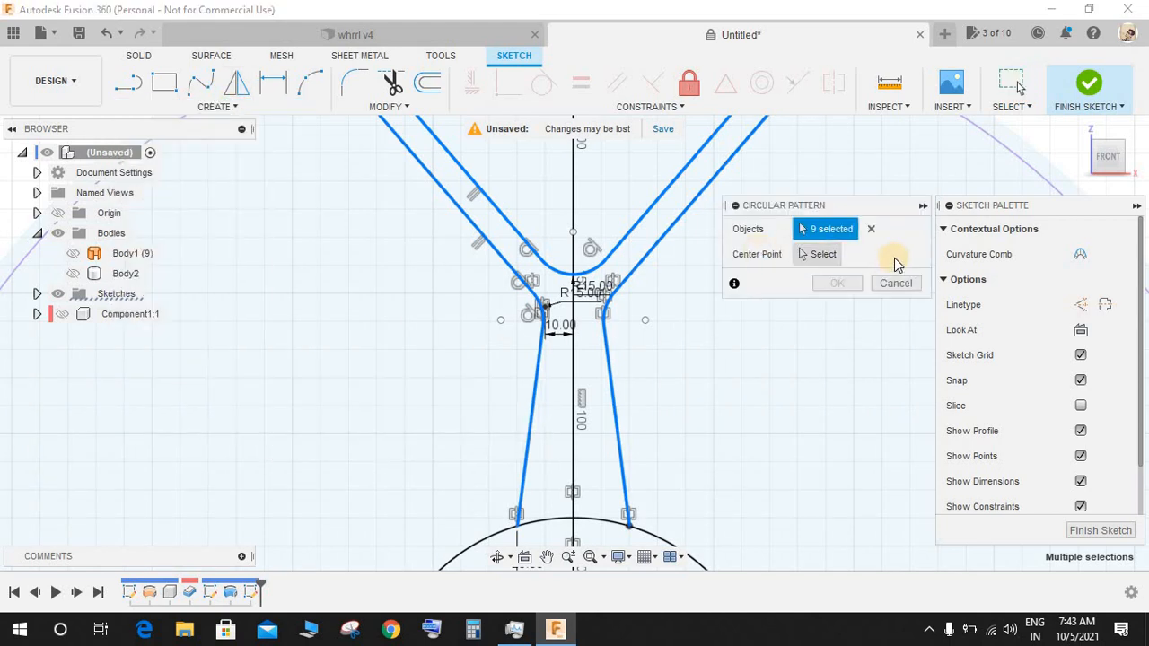
left_click(818, 255)
scroll(637, 264, "down", 5)
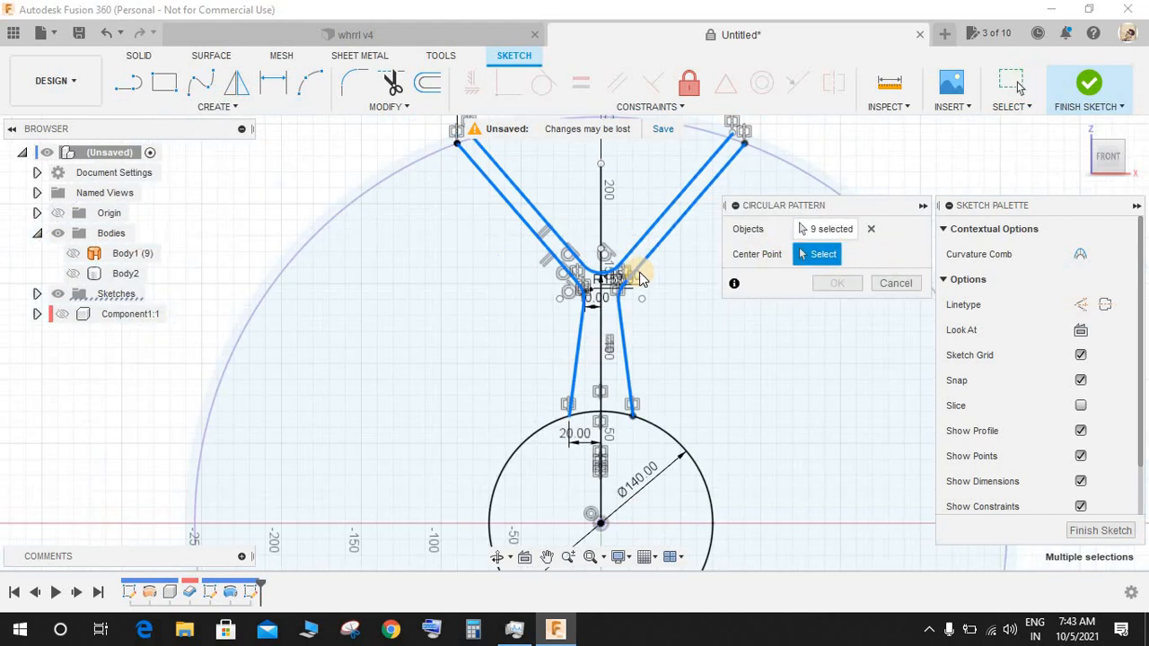
scroll(589, 427, "up", 2)
left_click(615, 429)
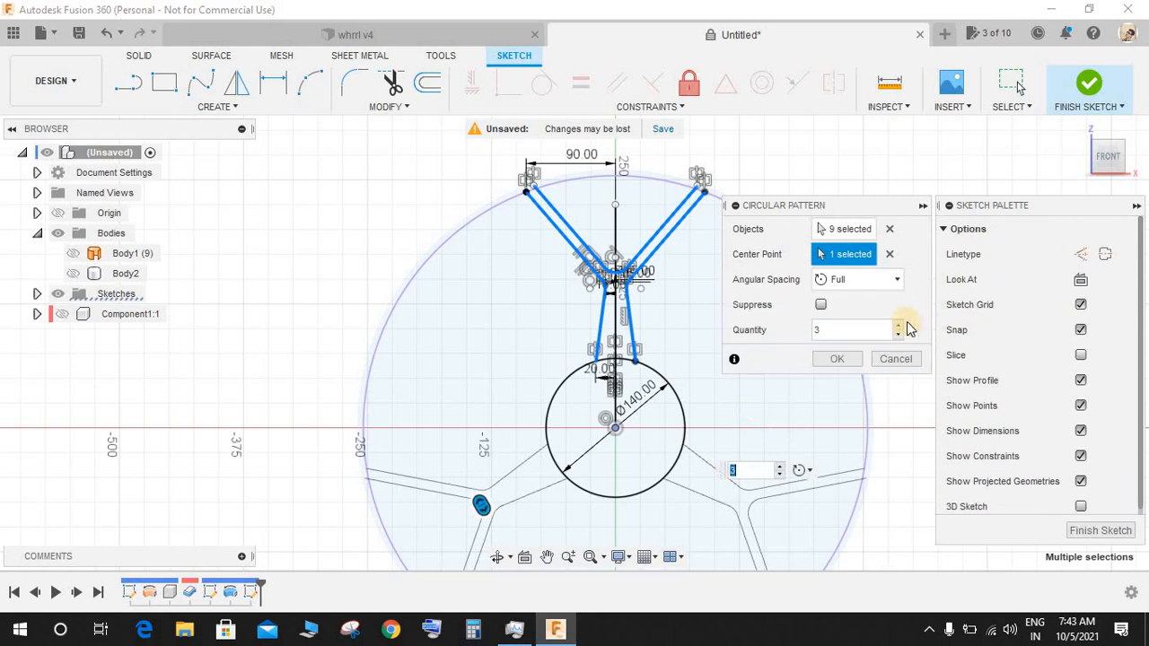
left_click(900, 325)
left_click(901, 325)
left_click(900, 325)
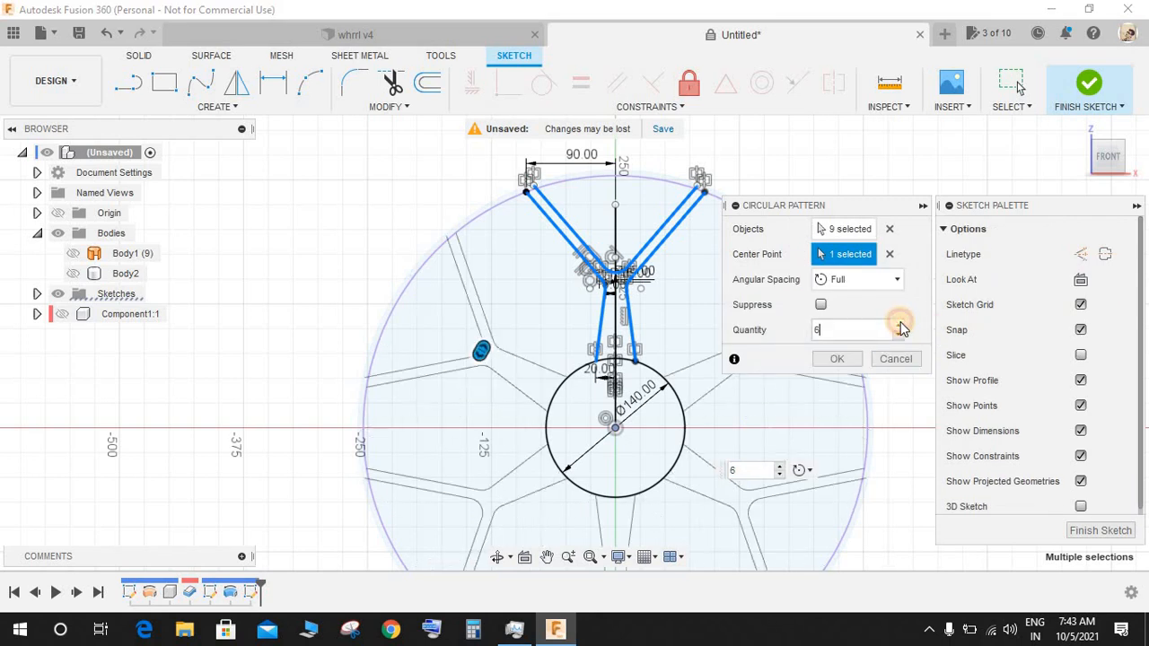
left_click(900, 326)
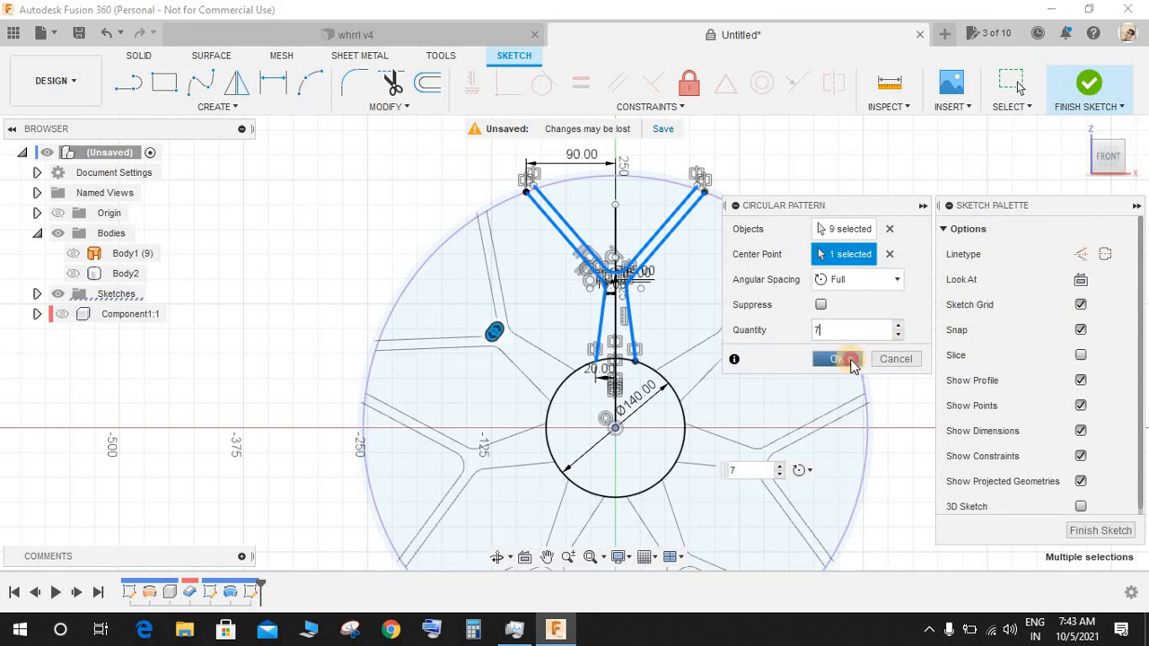
left_click(849, 360)
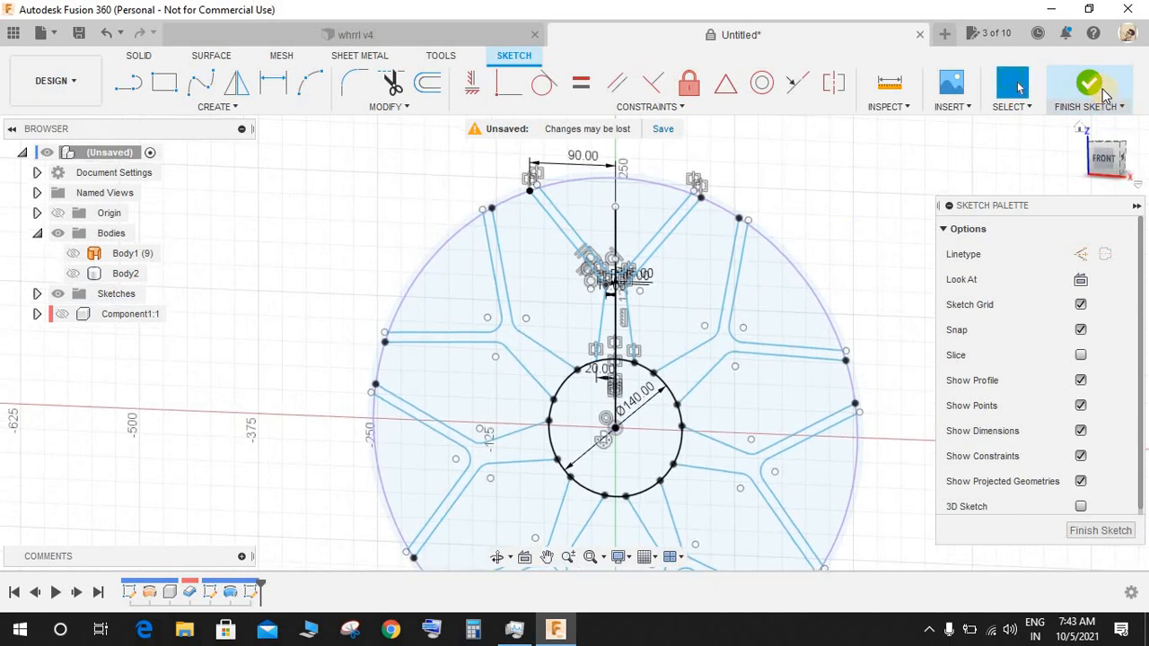
Step: Finish the spoke sketch and show Body2, keeping Component1 hidden
left_click(1104, 93)
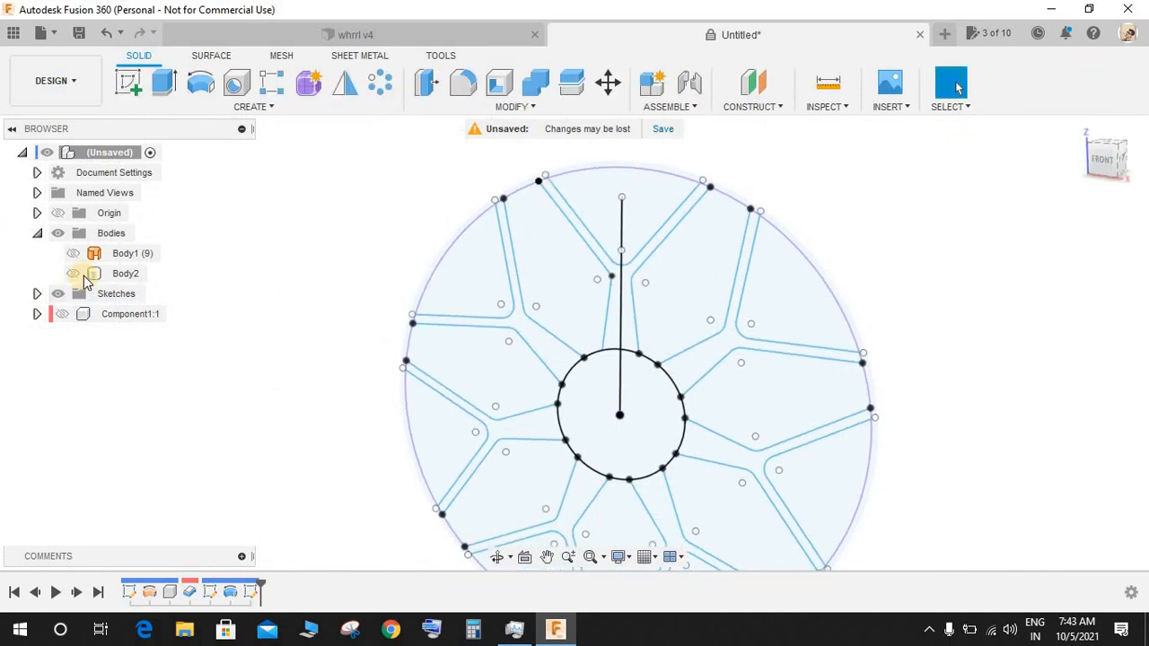
left_click(73, 273)
middle_click_drag(687, 223, 844, 258, "shift")
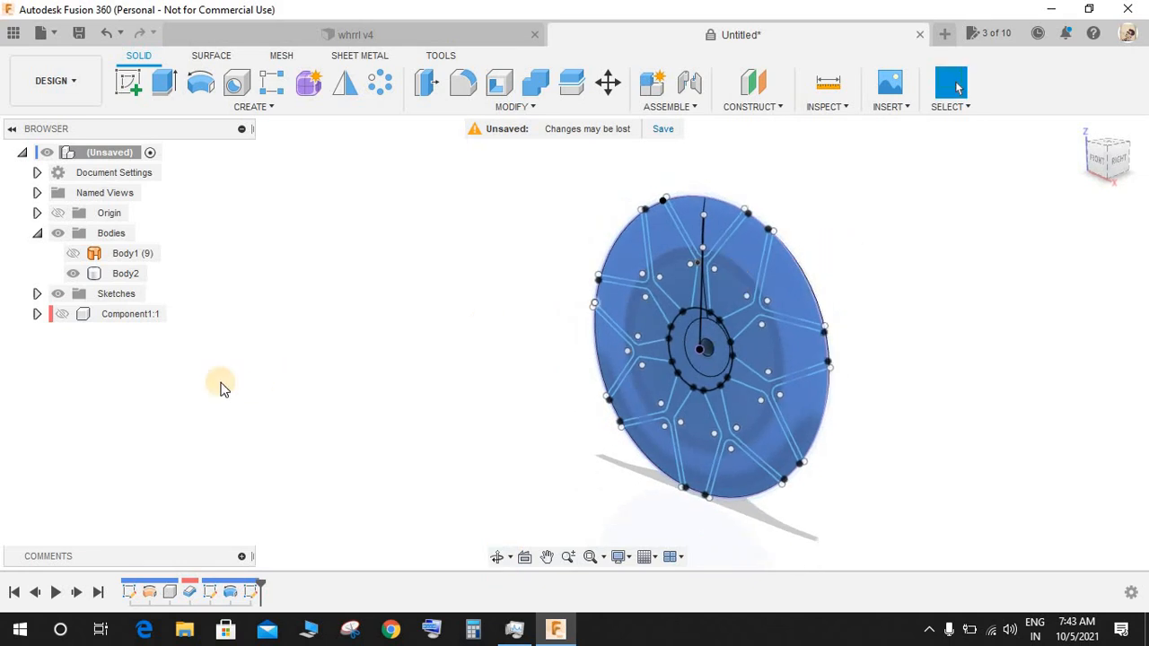
left_click(61, 314)
left_click(63, 316)
middle_click_drag(1090, 280, 862, 215, "shift")
Step: Extrude the opening inside the top Y-spoke and the neighbouring opening between spokes as a cut about 305 mm into the wheel body
left_click(246, 108)
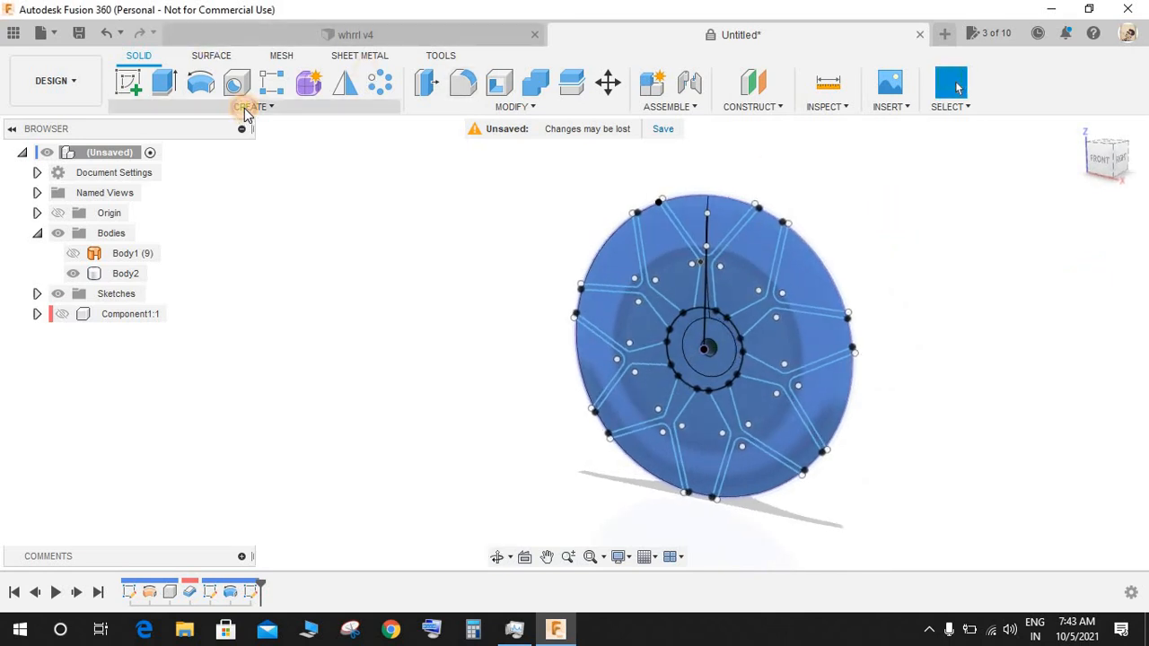
left_click(172, 82)
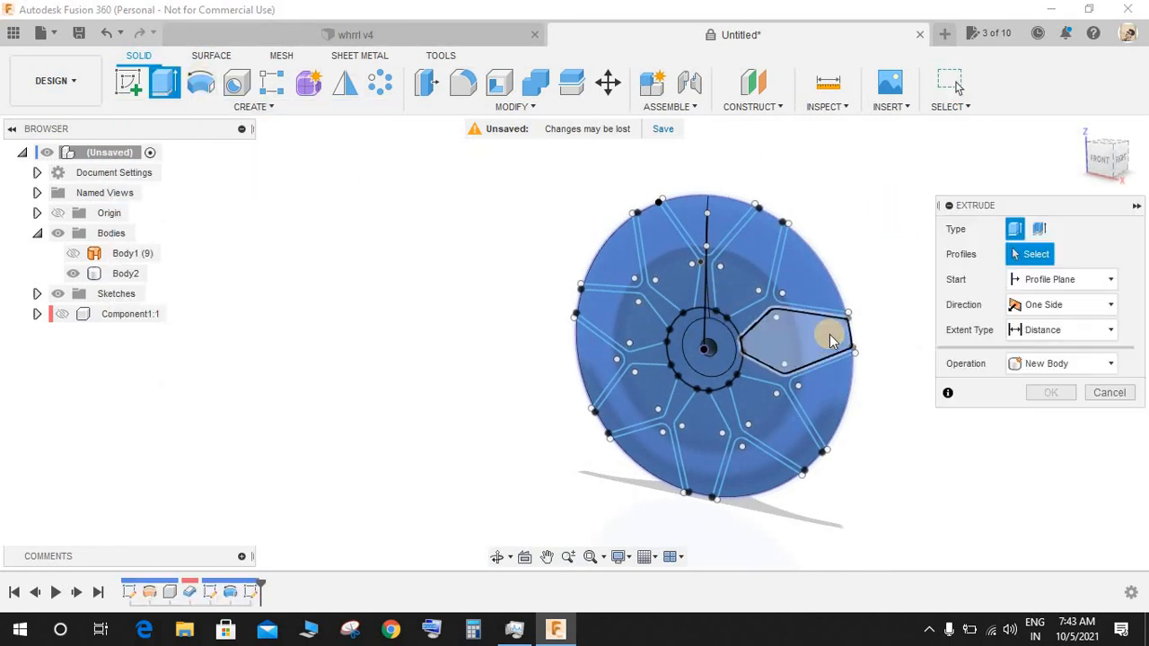
scroll(831, 338, "up", 3)
scroll(674, 161, "down", 3)
left_click(679, 205)
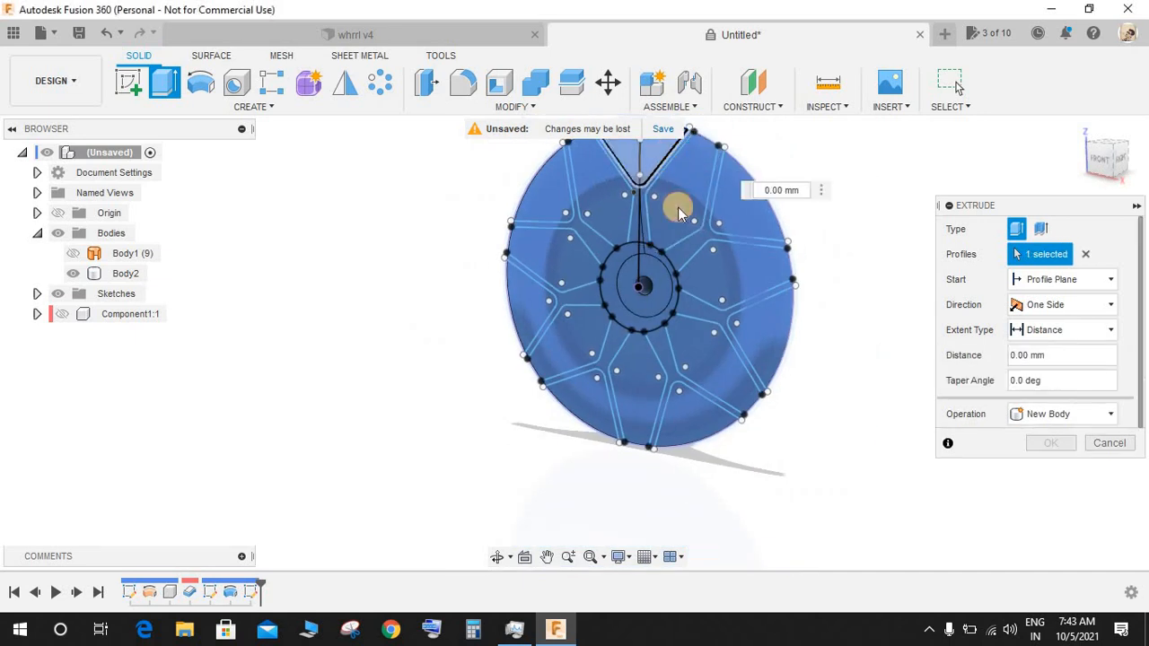
left_click(662, 187)
left_click_drag(680, 194, 769, 179)
left_click(1051, 469)
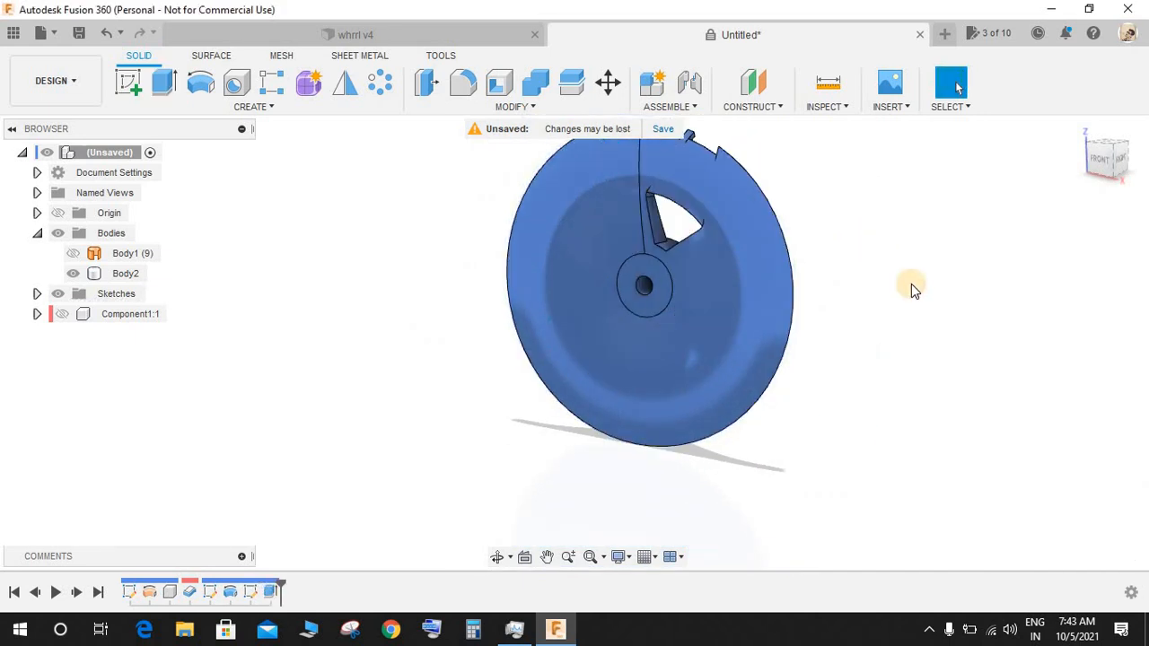
Step: Edit the two-opening extrude cut and change its direction to Symmetric
scroll(911, 284, "down", 2)
scroll(798, 175, "up", 4)
left_click(263, 596)
right_click(265, 597)
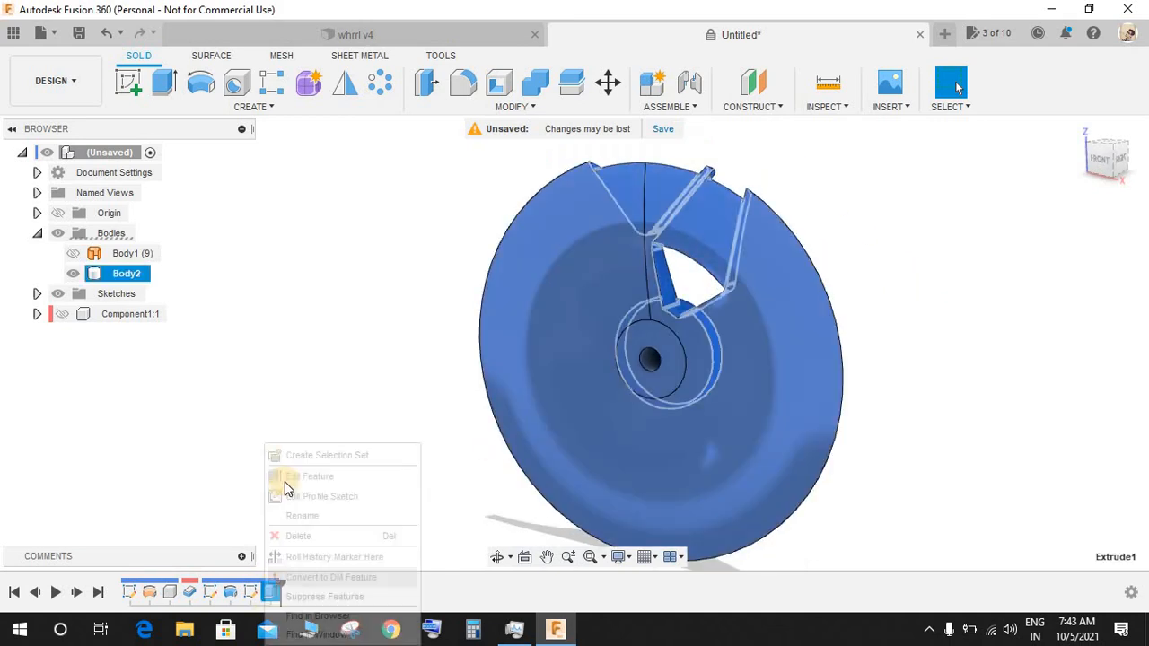
left_click(292, 475)
left_click(1059, 305)
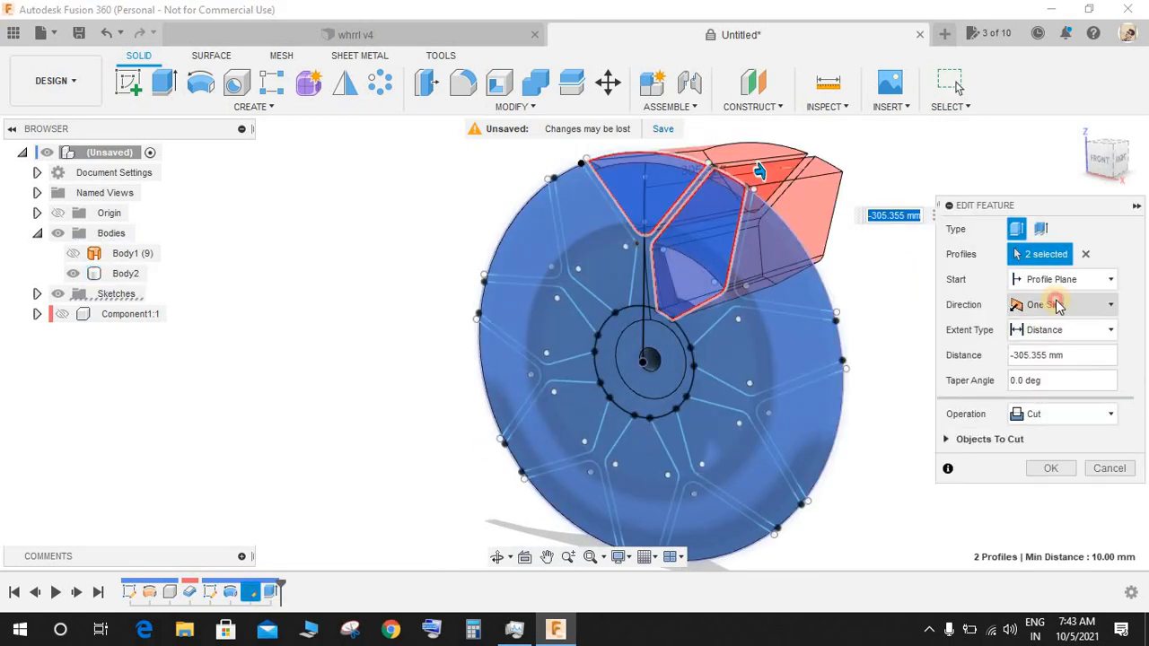
left_click(1041, 361)
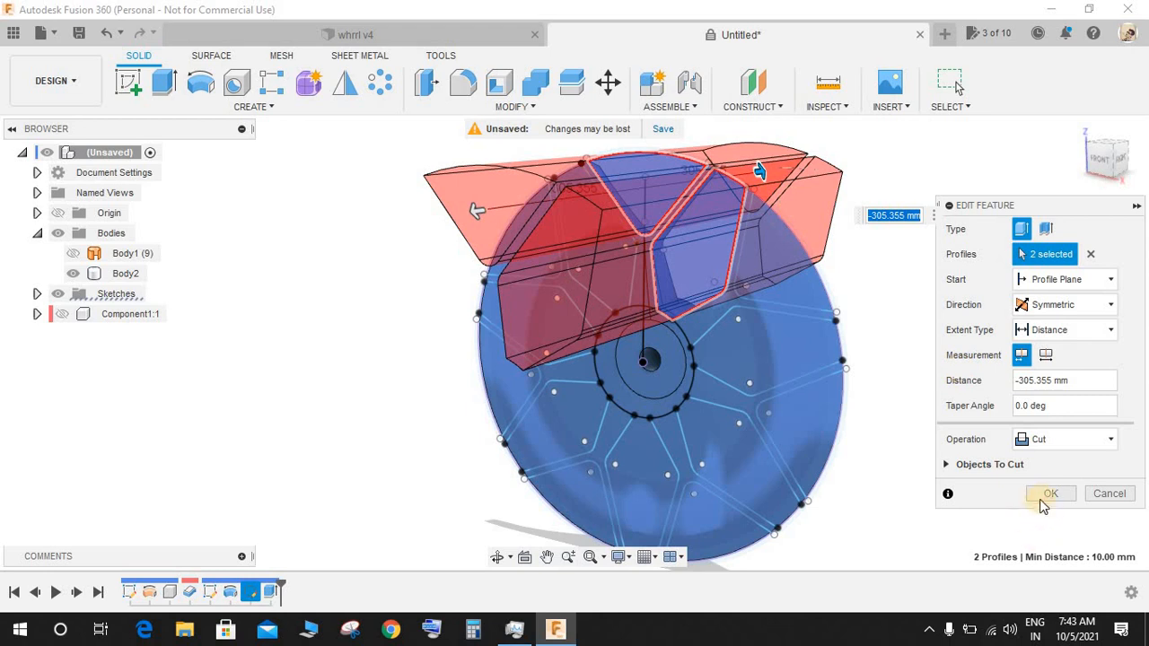
left_click(1042, 502)
Step: Apply the symmetric cut and pattern it circularly about the hub axis with full angular spacing and a quantity of 7
mouse_move(898, 239)
middle_mouse_down("shift")
mouse_move(862, 239)
mouse_move(907, 258)
middle_mouse_up("shift")
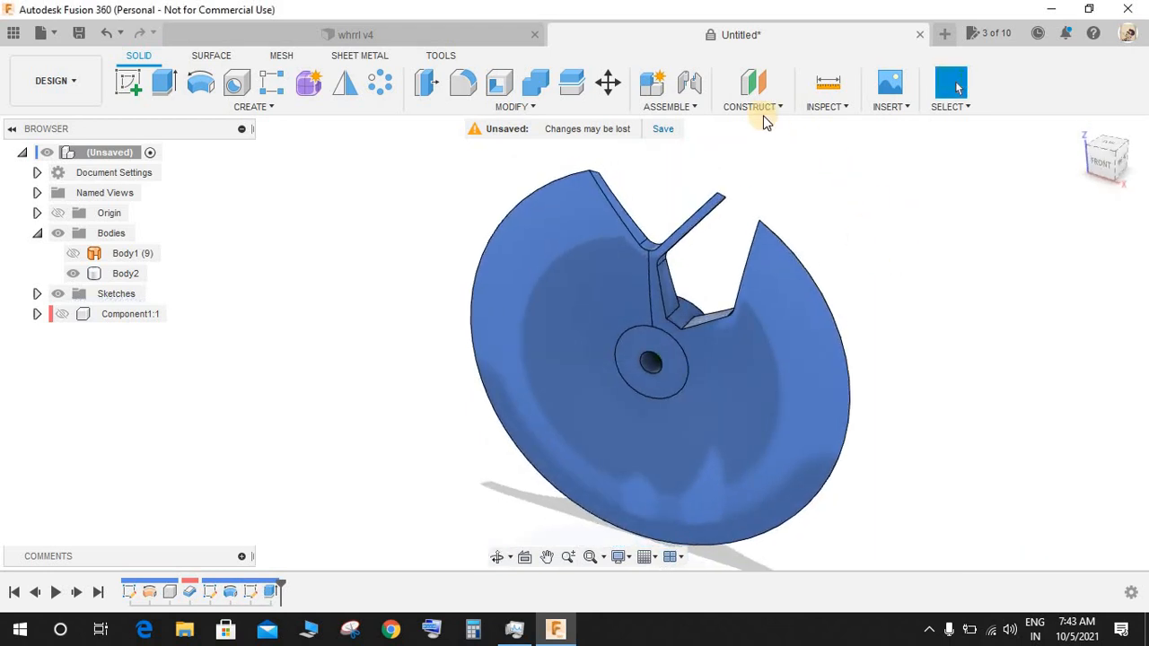
left_click(380, 83)
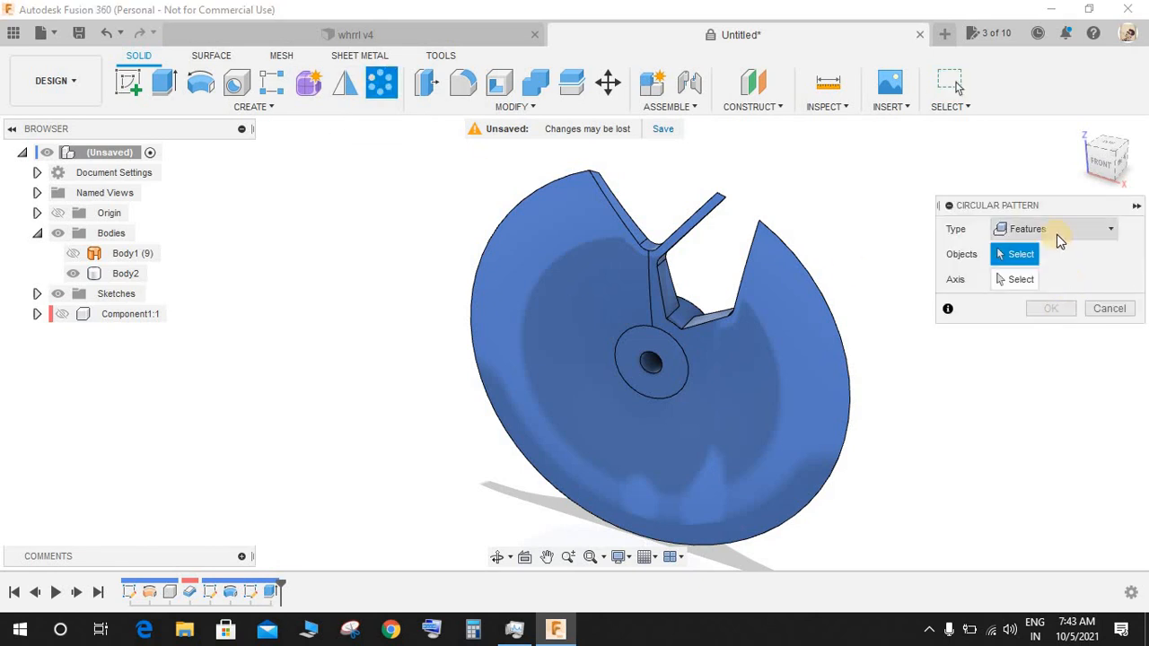
left_click(270, 591)
left_click(1041, 279)
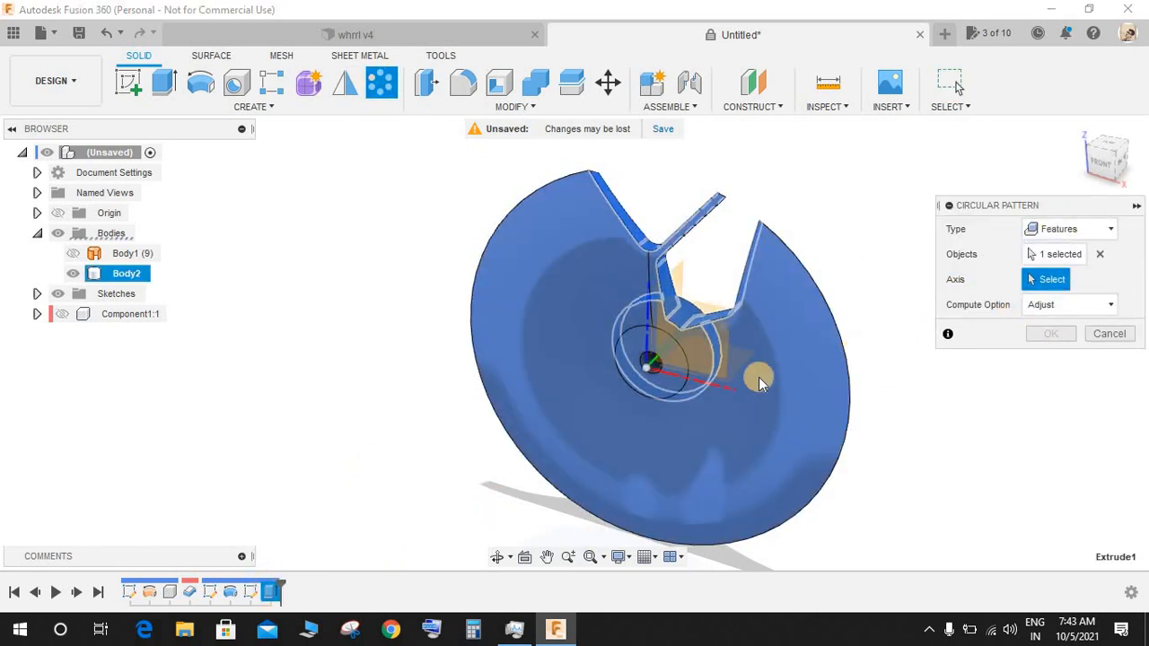
left_click(672, 339)
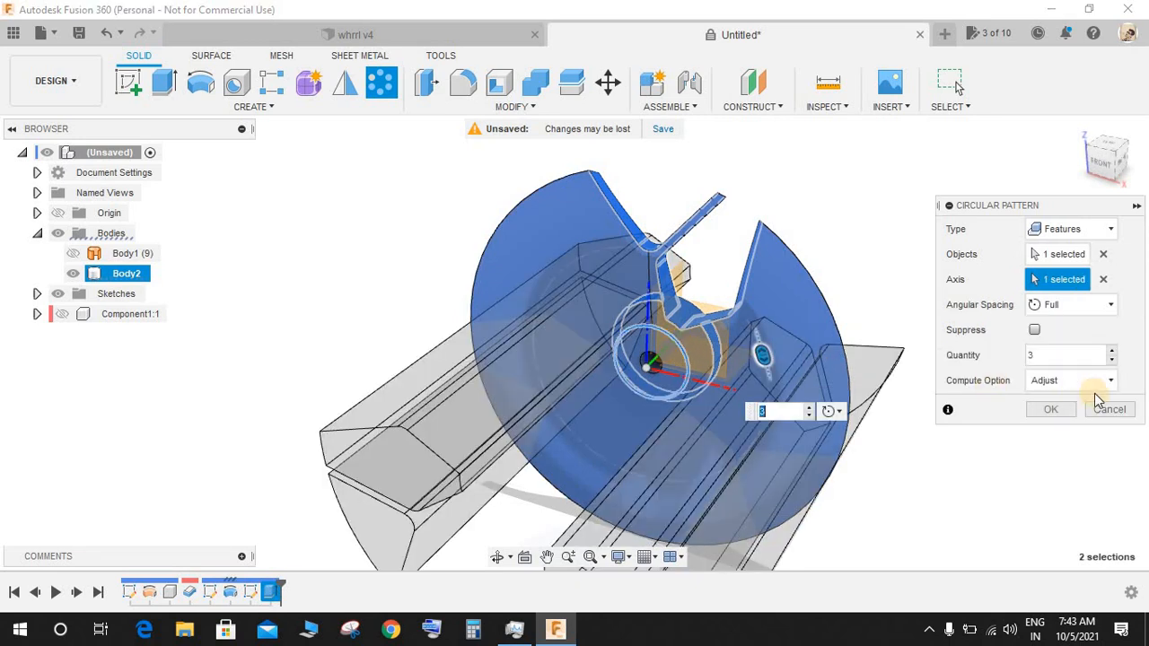
left_click(1113, 352)
left_click(1113, 352)
left_click(1113, 352)
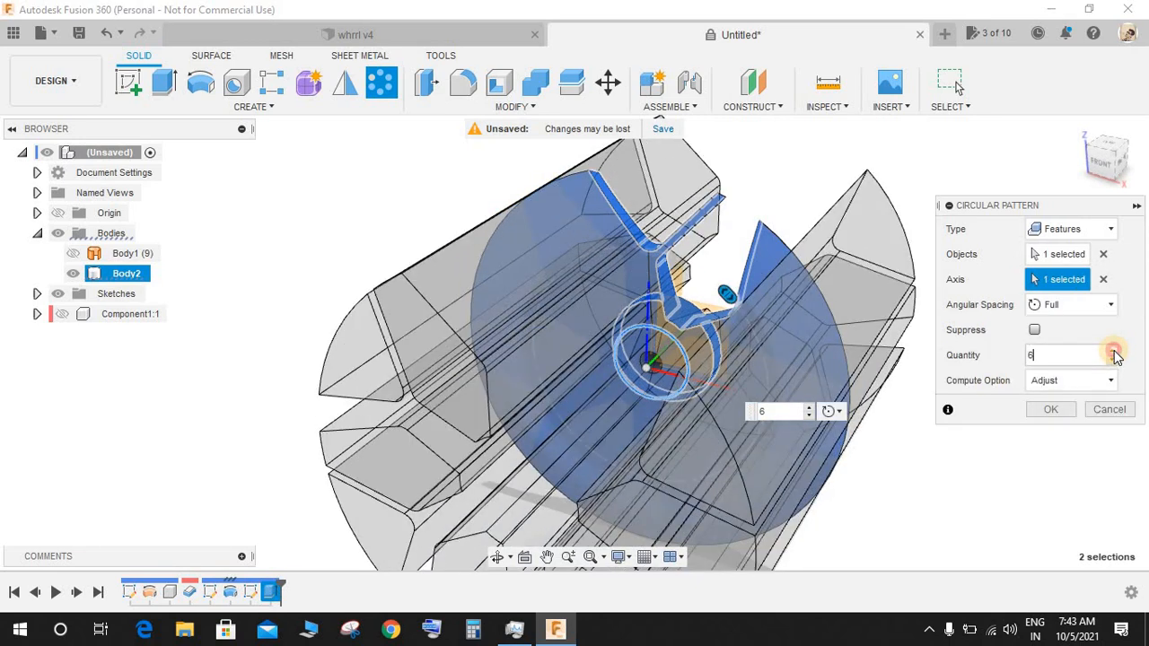
left_click(1113, 352)
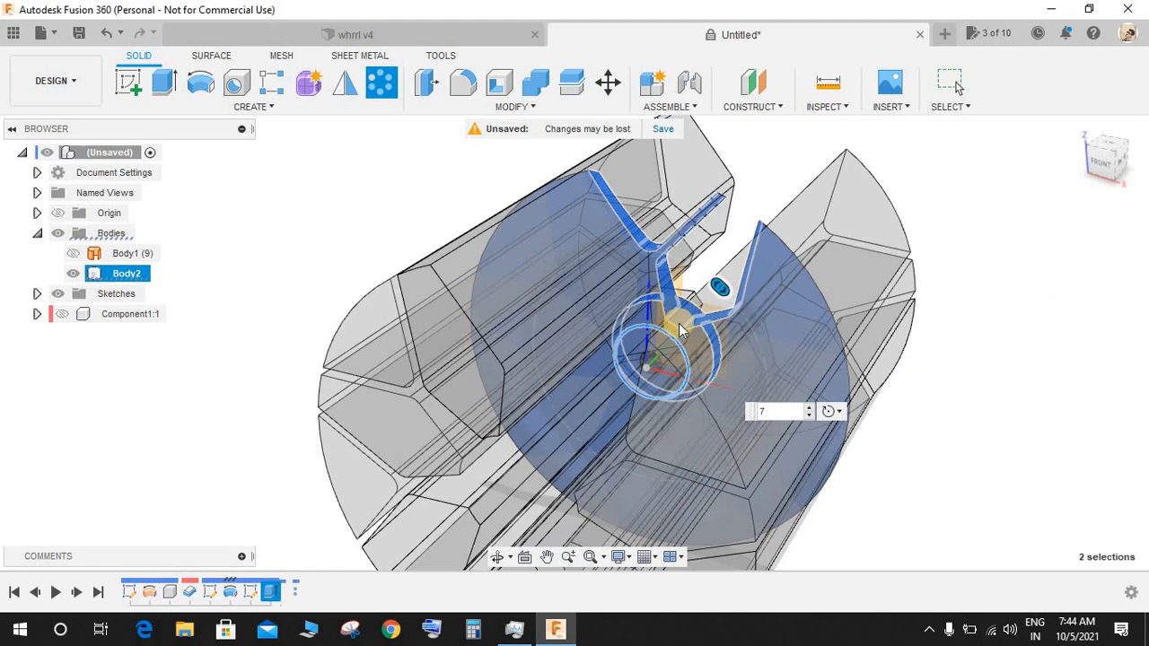
middle_click_drag(840, 316, 1006, 288, "shift")
left_click(519, 106)
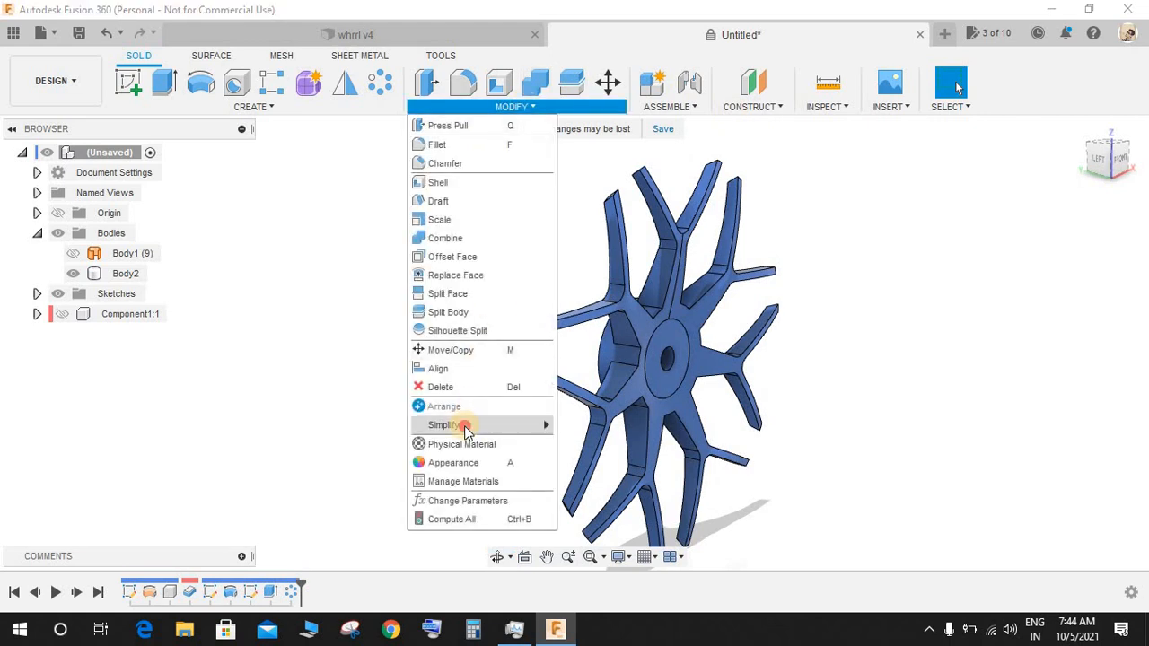
mouse_move(463, 425)
left_click(635, 424)
scroll(661, 388, "up", 4)
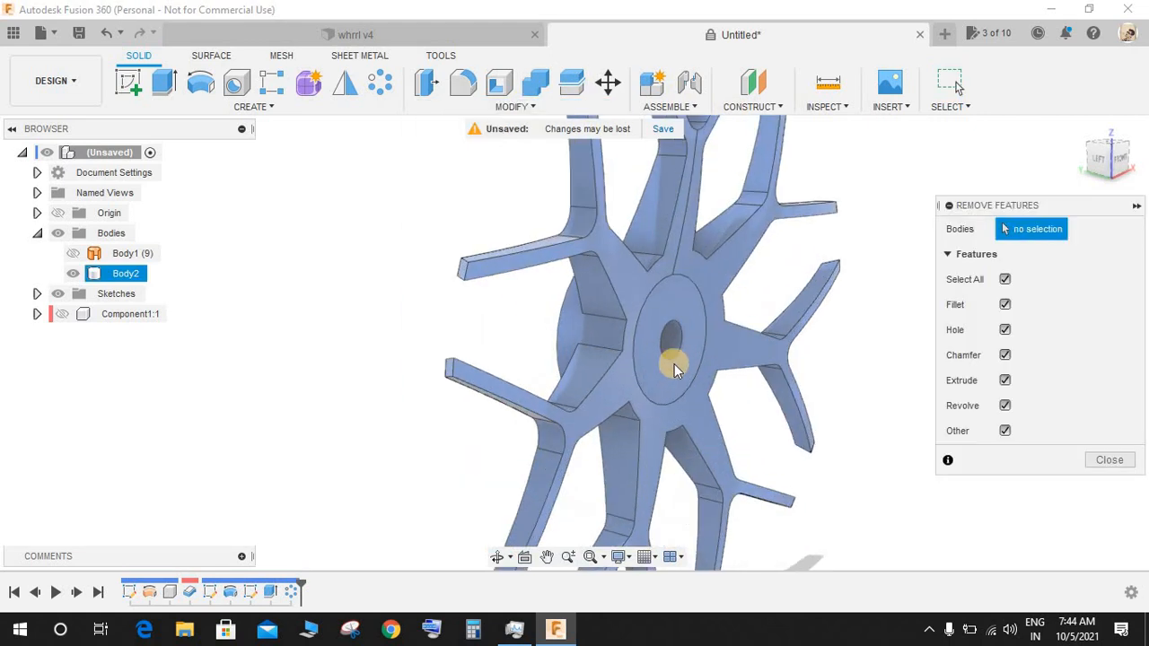
Step: Fill in the hub's central bore by deleting its cylindrical face with Remove Faces
left_click(561, 107)
mouse_move(473, 425)
left_click(623, 442)
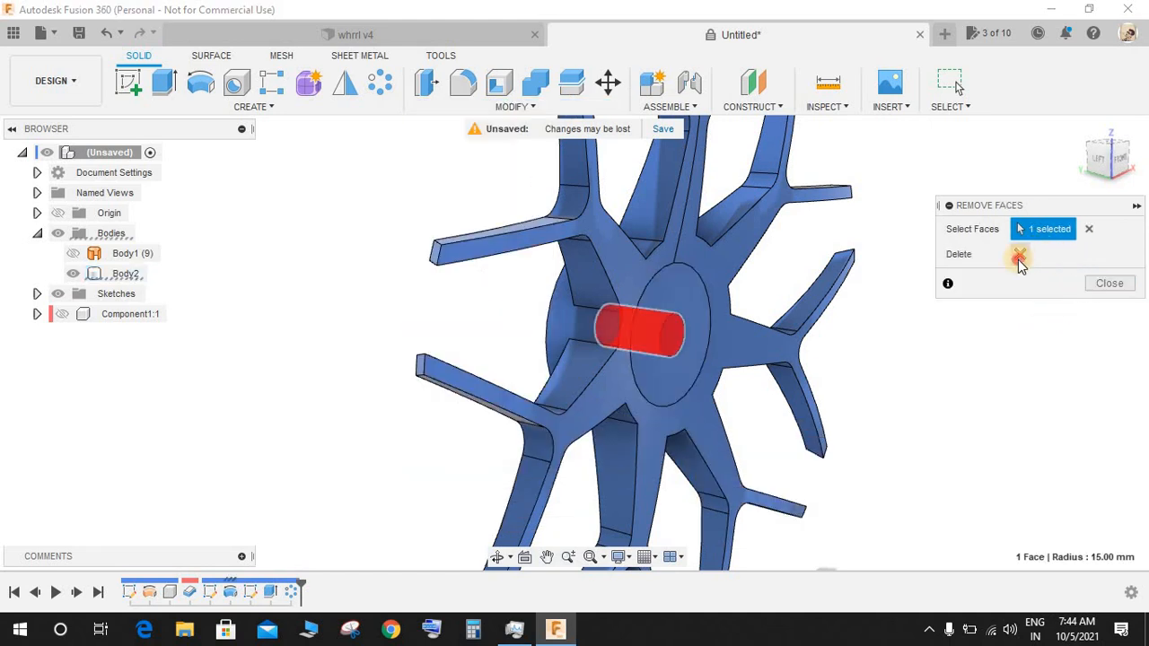
left_click(1018, 258)
middle_click_drag(945, 317, 1007, 317, "shift")
left_click(1111, 285)
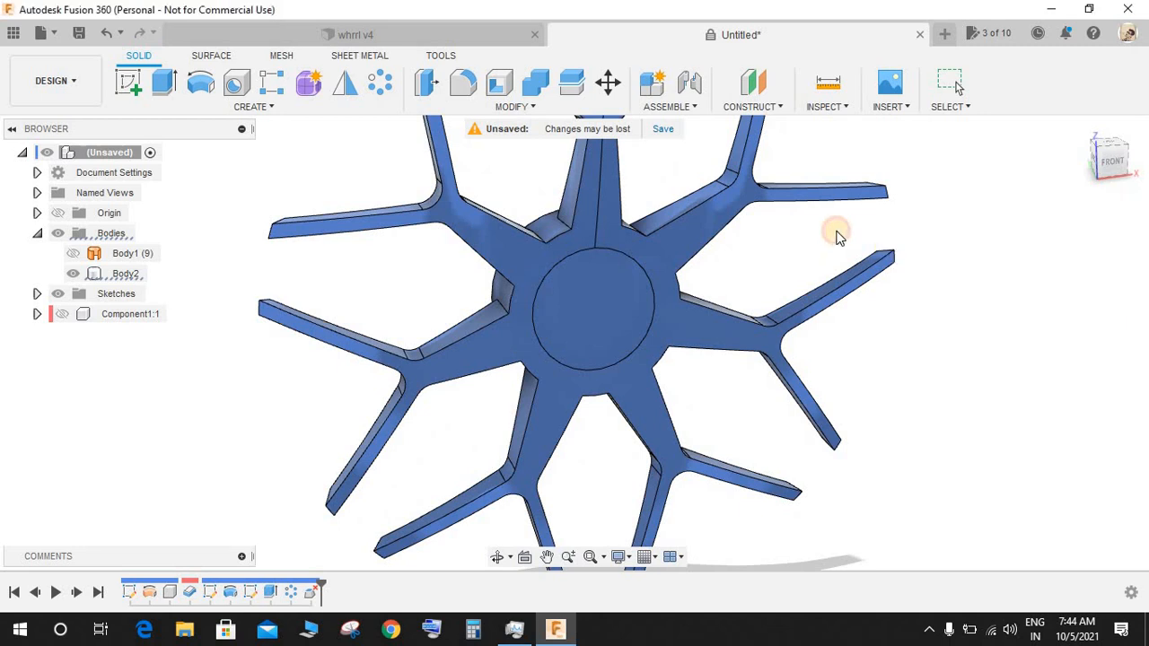
Step: Fillet the edges of the spoke body's front face and the chained outer edges of the top Y-spoke with a 2 mm radius
middle_click_drag(835, 235, 824, 186, "shift")
middle_click_drag(901, 266, 876, 158, "shift")
scroll(876, 159, "down", 2)
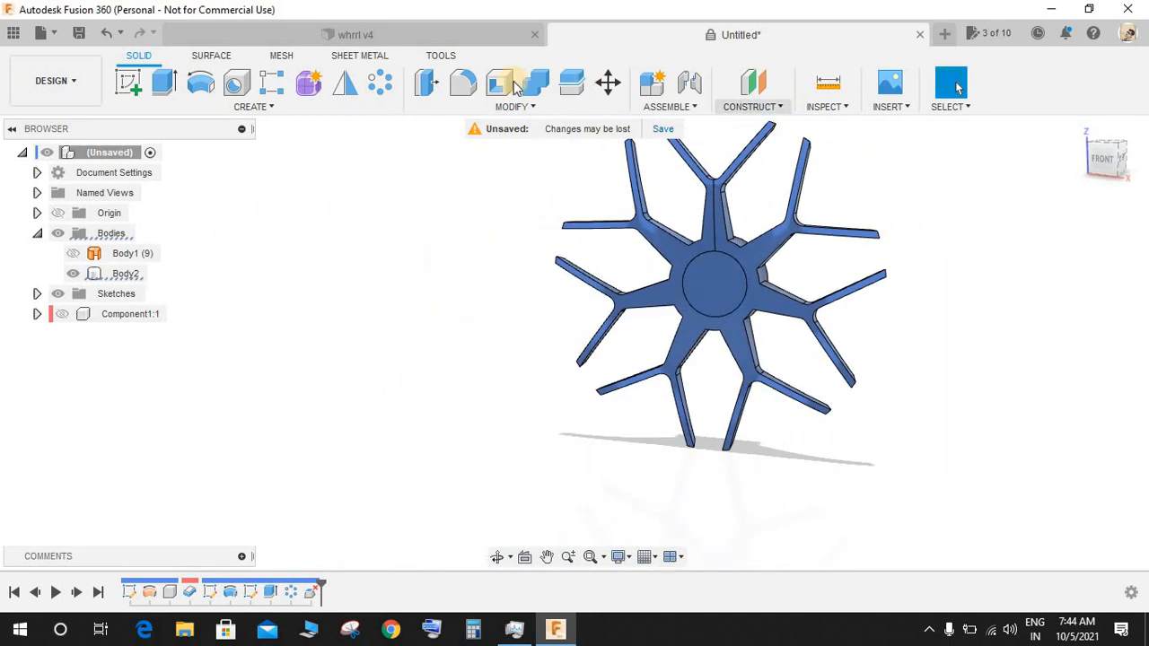
left_click(459, 79)
middle_click_drag(684, 153, 580, 289)
scroll(581, 287, "up", 2)
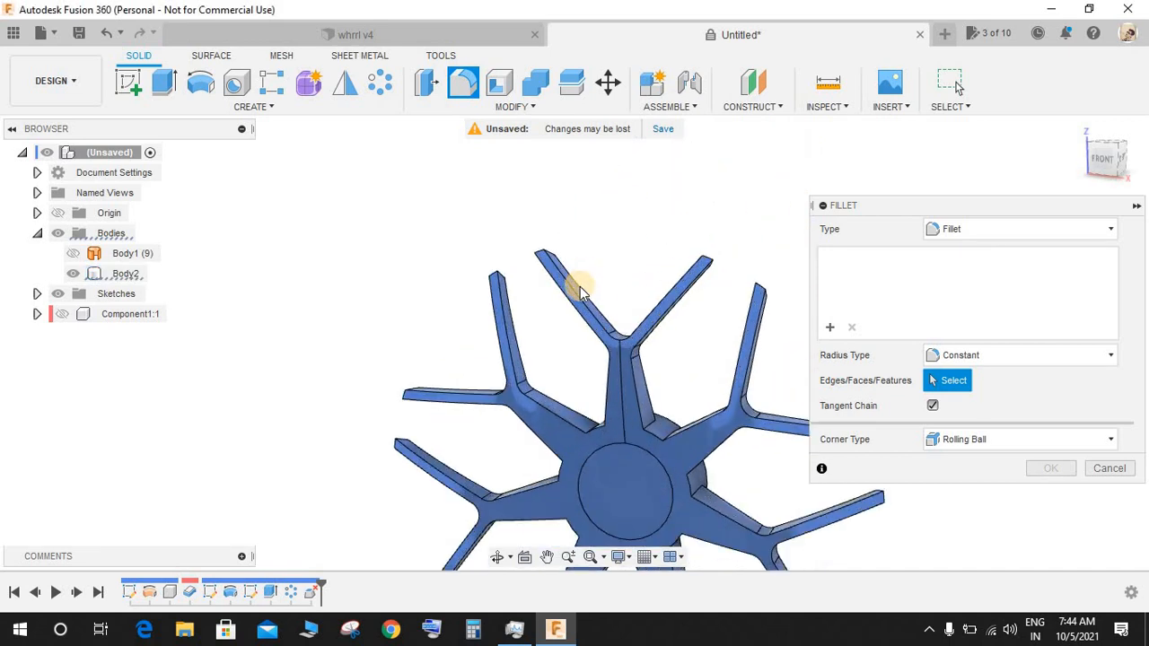
left_click(577, 319)
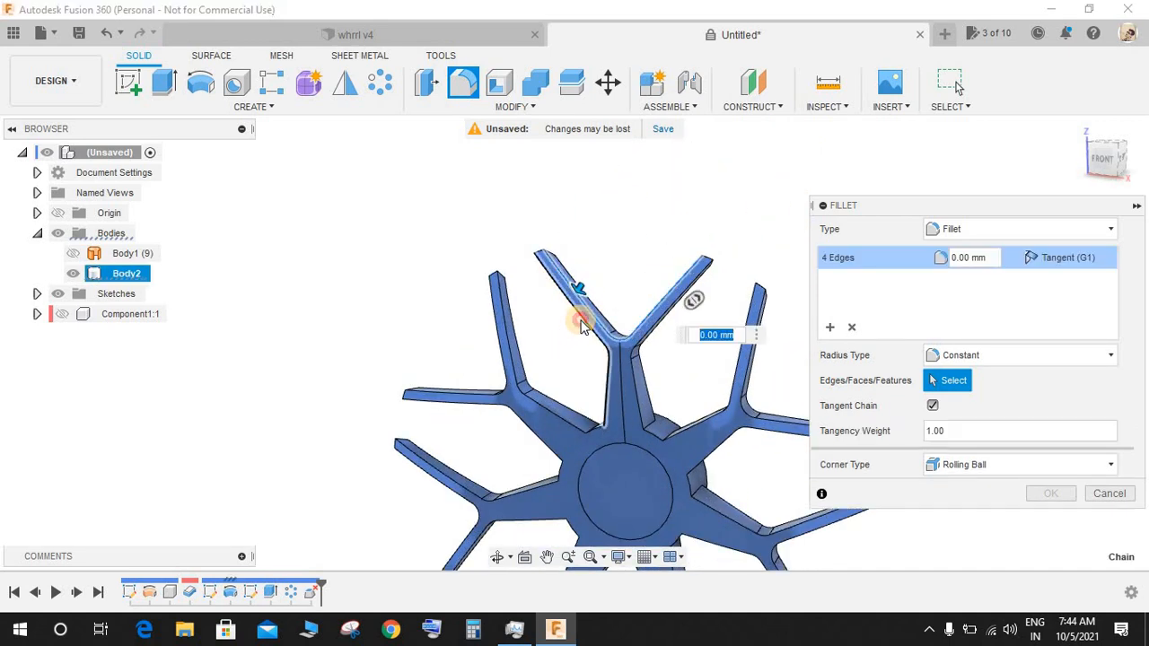
left_click(547, 435)
scroll(683, 381, "down", 2)
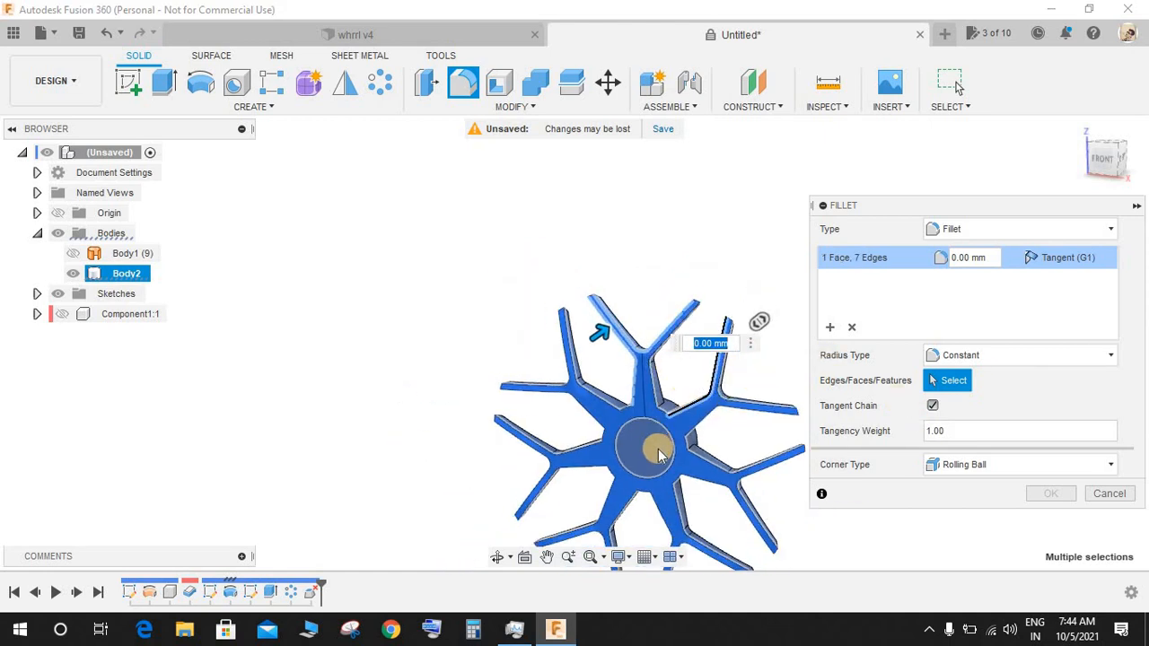
scroll(667, 426, "up", 2)
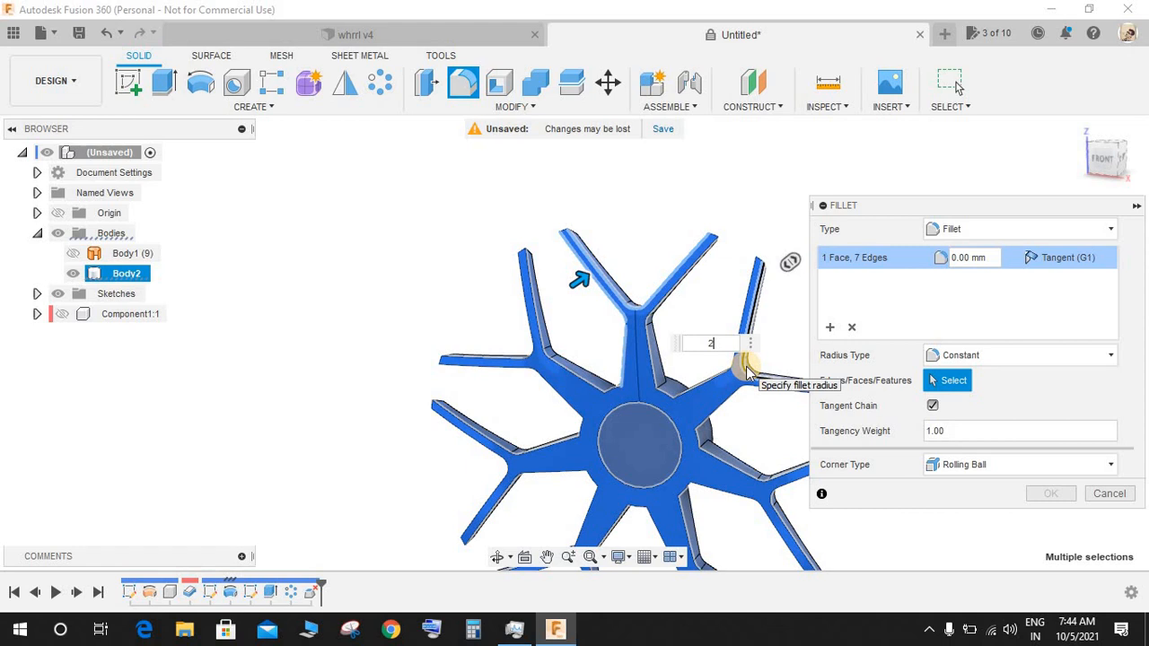
key("Return")
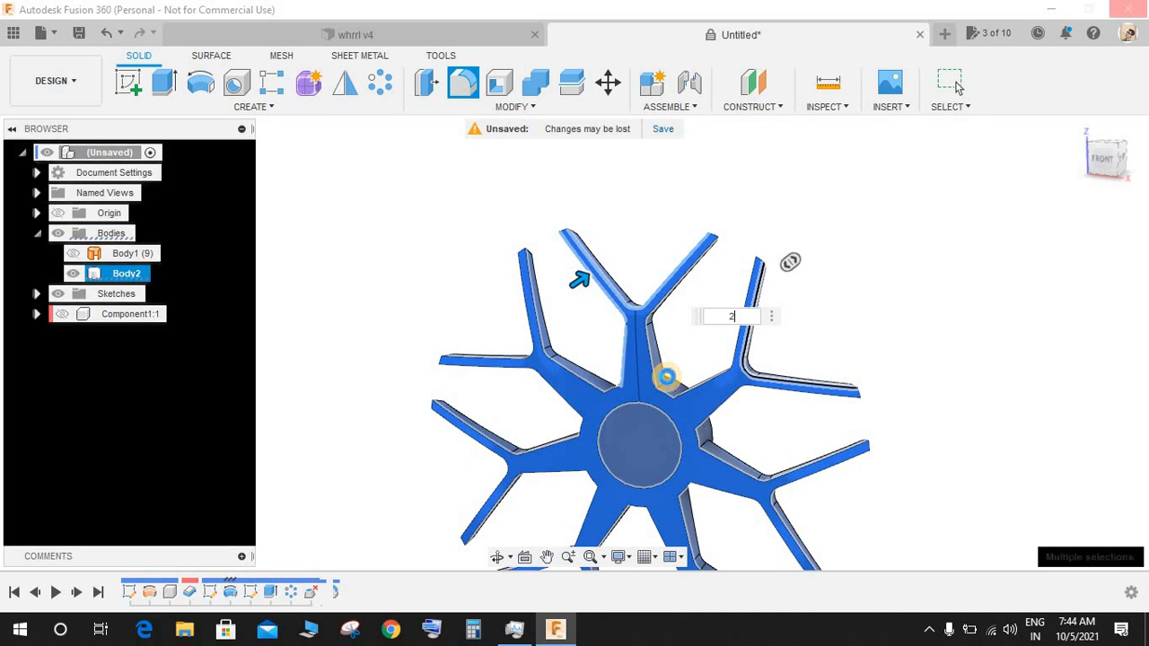
Step: Insert the lamborghini-logo-1000x1100 image from the computer's desktop as a decal on the circular hub face
scroll(628, 447, "up", 5)
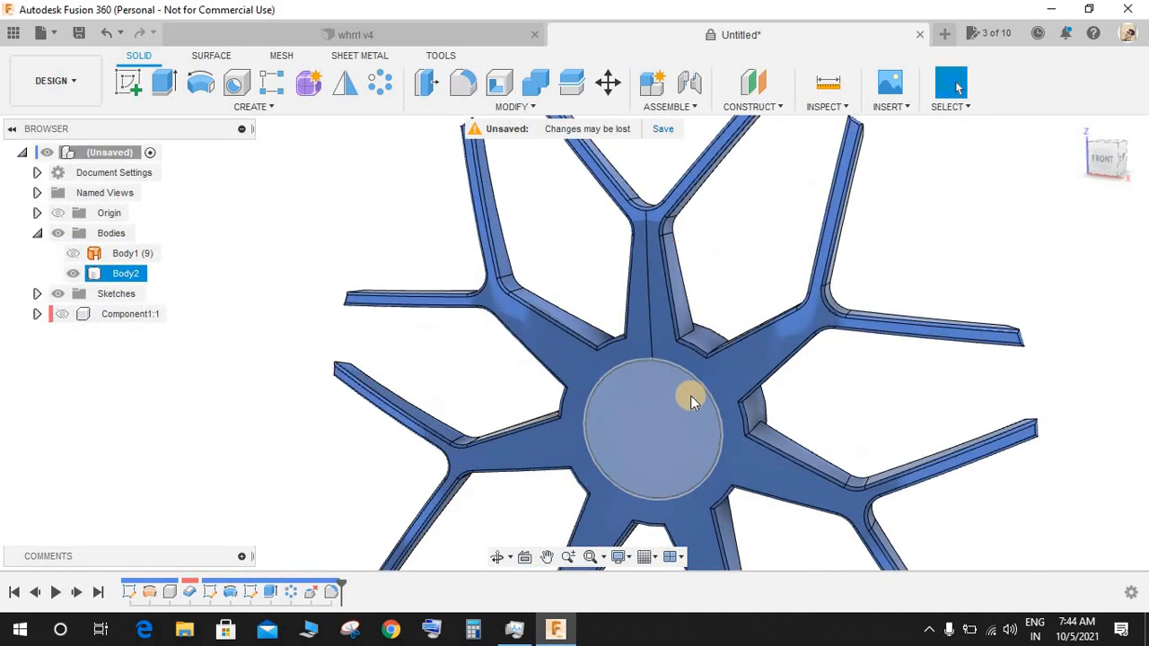
scroll(693, 407, "down", 5)
middle_click_drag(790, 345, 770, 325, "shift")
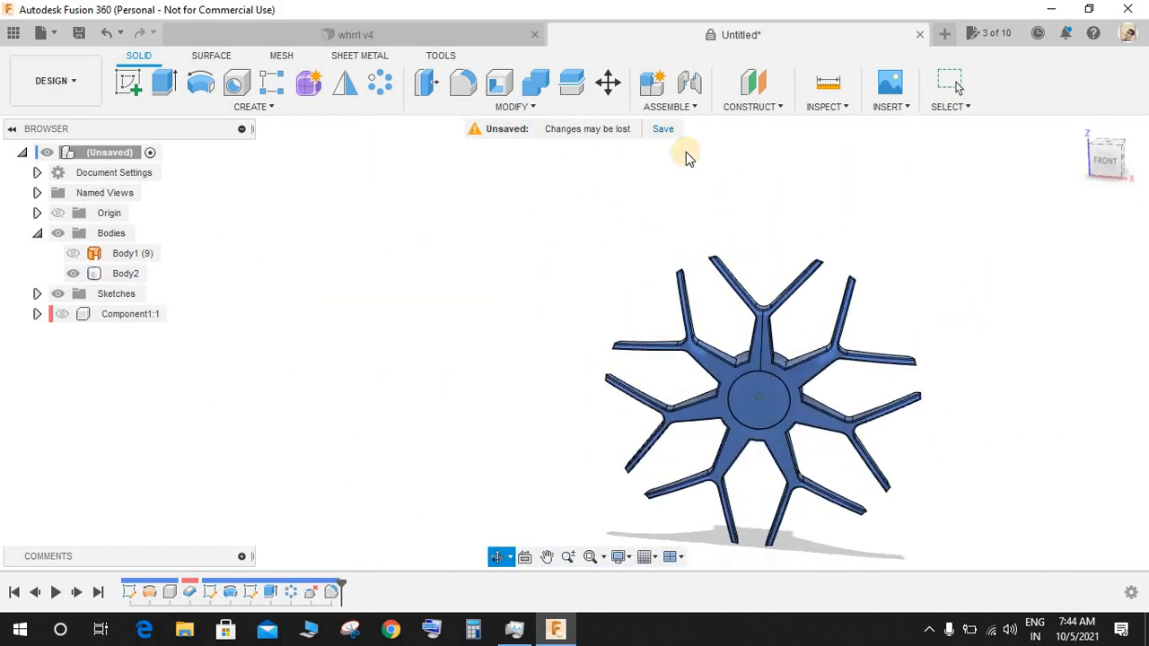
left_click(887, 108)
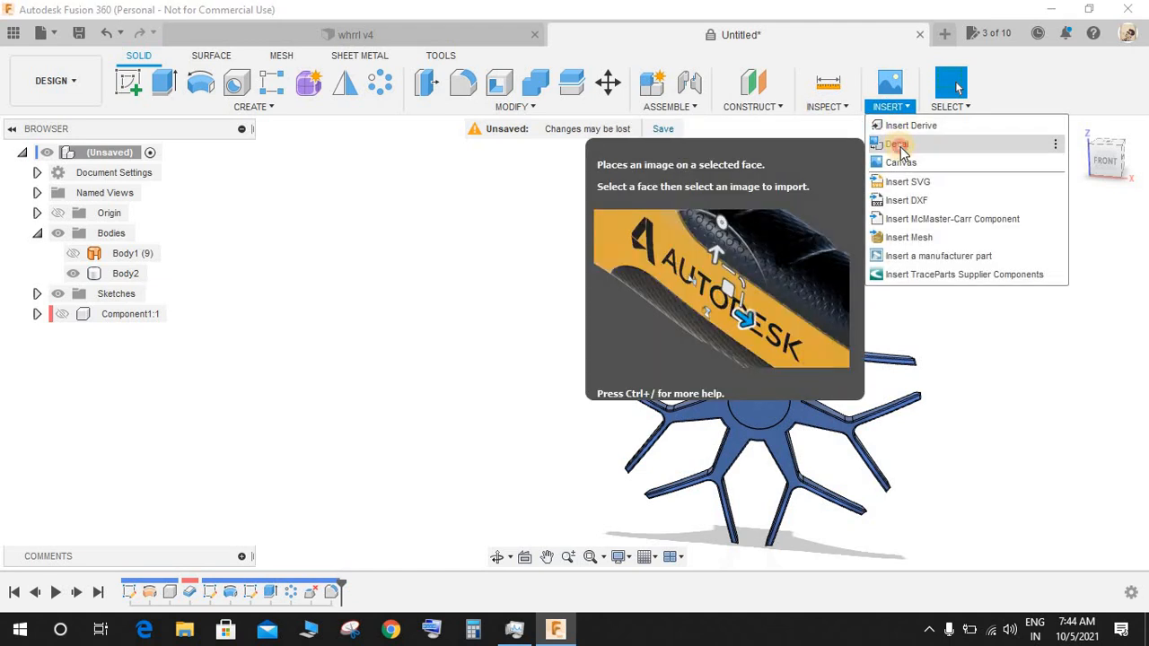
left_click(898, 146)
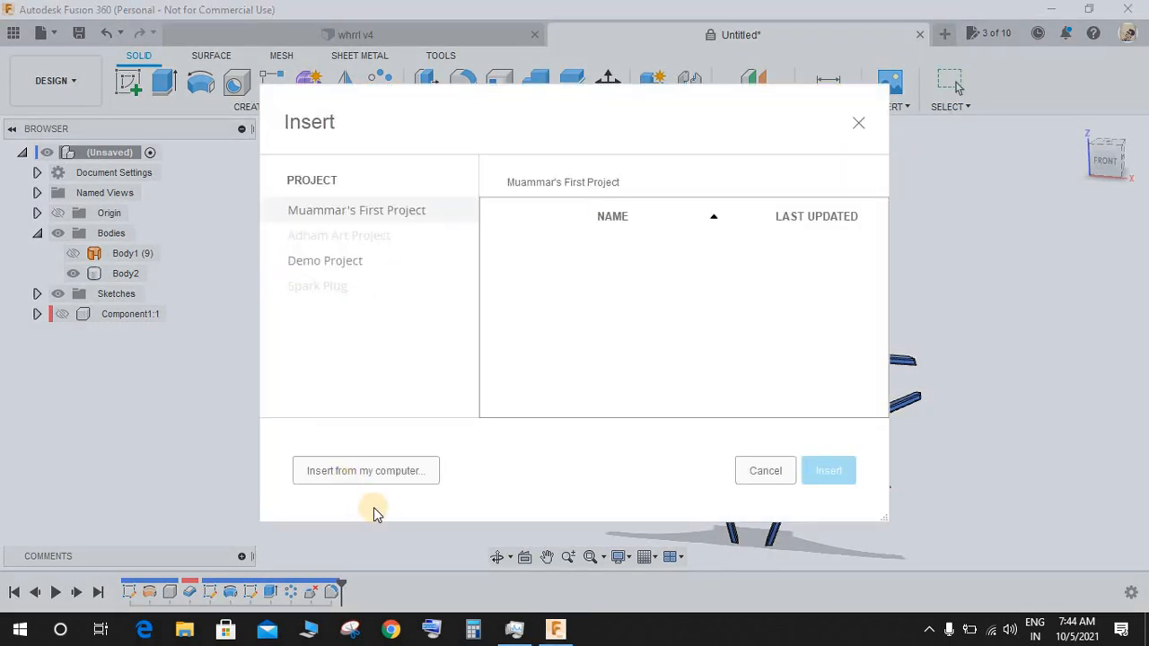
left_click(416, 474)
left_click(492, 151)
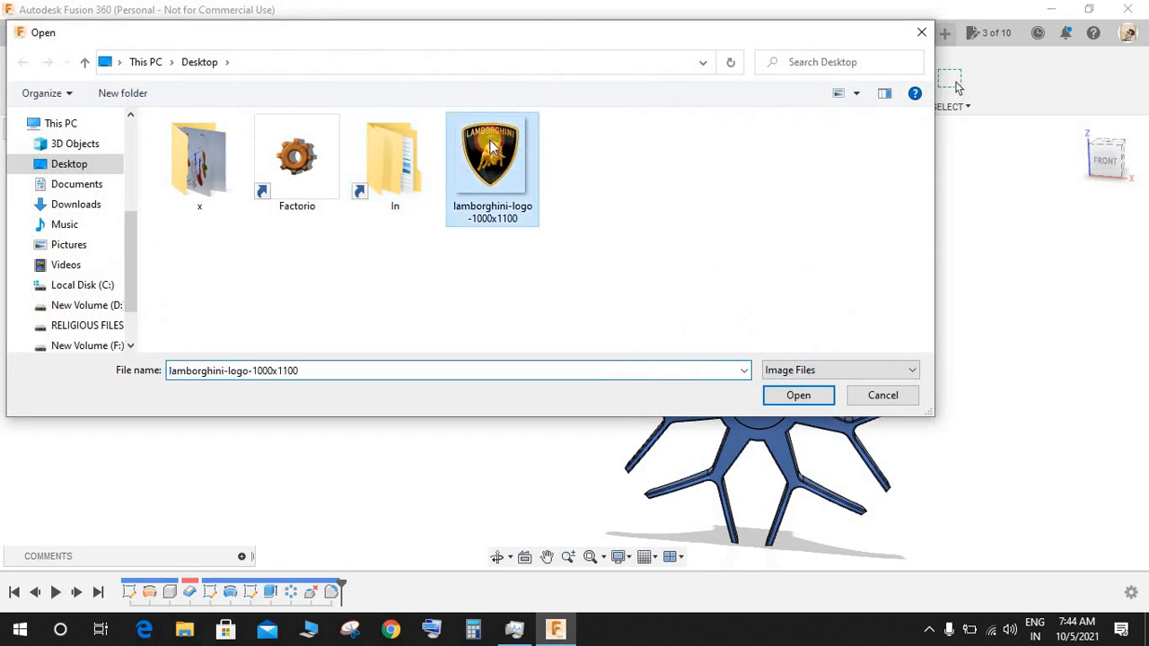
left_click(815, 395)
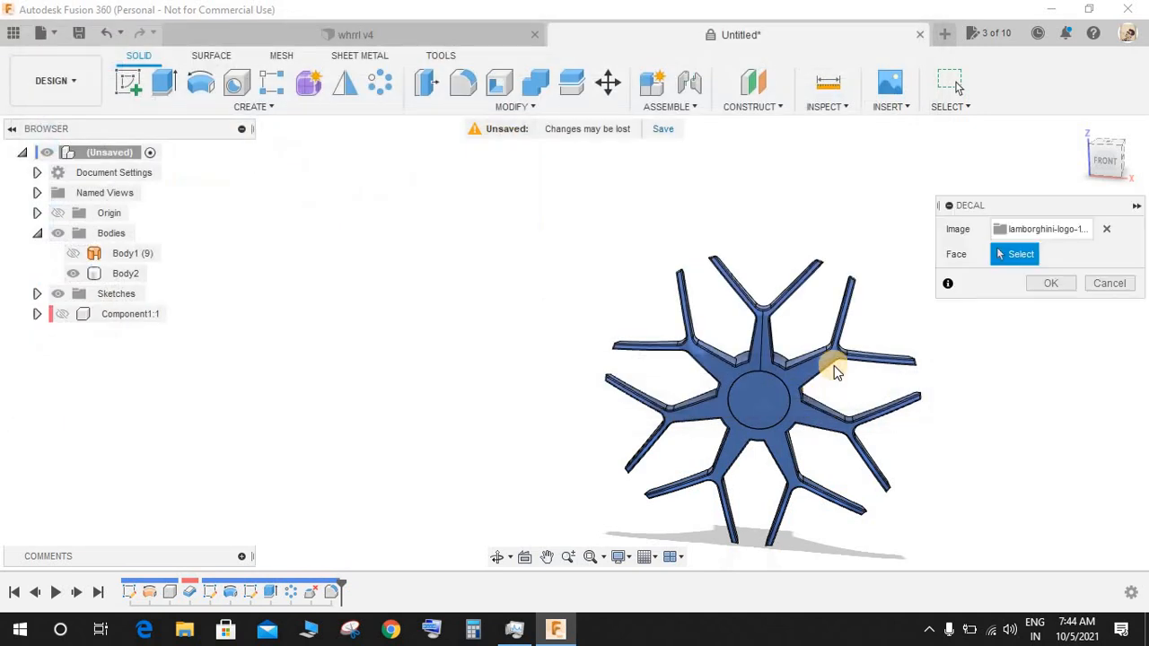
left_click(768, 402)
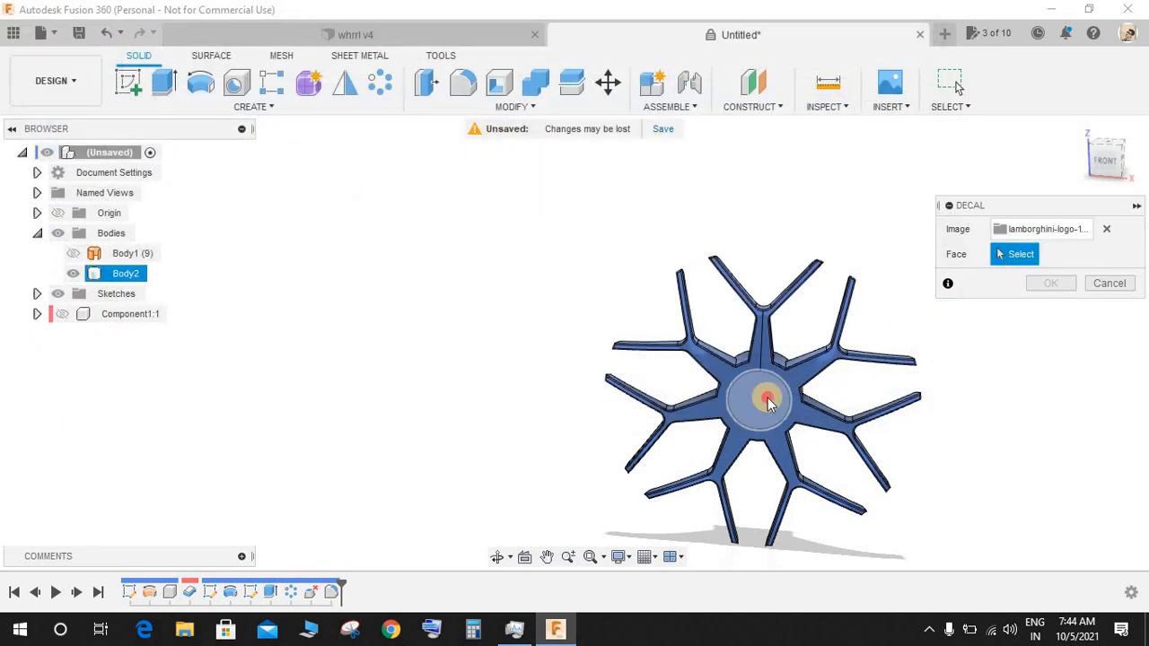
Step: Rotate the logo decal 90 degrees upright, enlarge it and centre it on the hub at about X -12.4 mm, Y -9.9 mm
left_click(1118, 163)
scroll(731, 520, "up", 4)
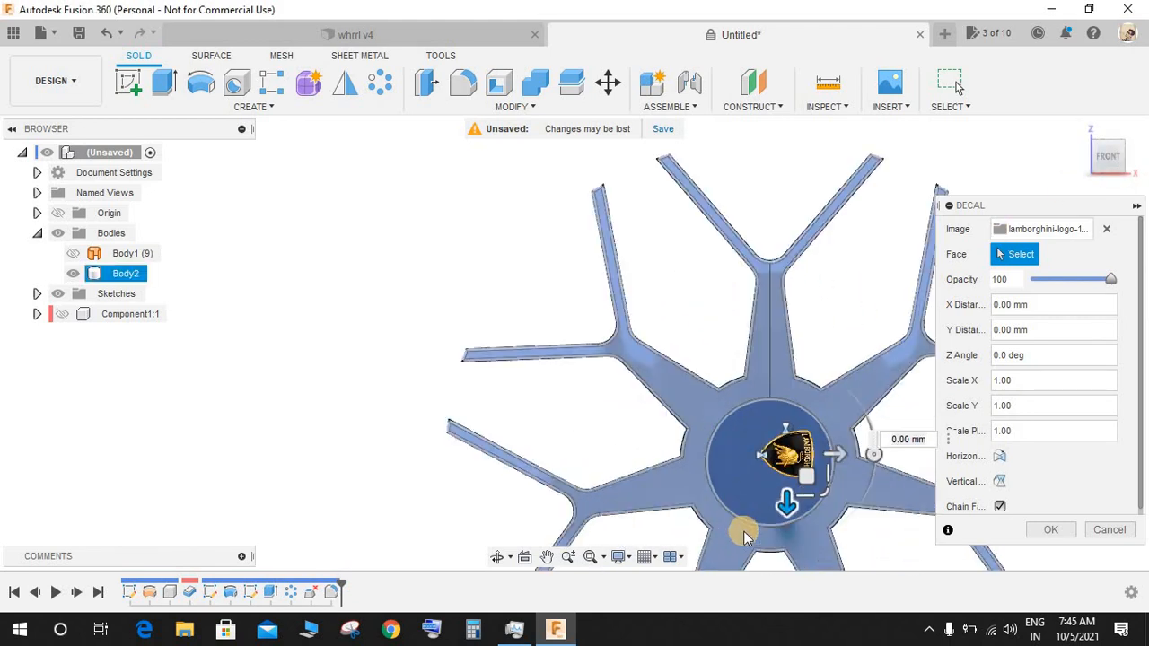
scroll(745, 531, "up", 2)
middle_click_drag(811, 474, 623, 326)
scroll(624, 326, "up", 3)
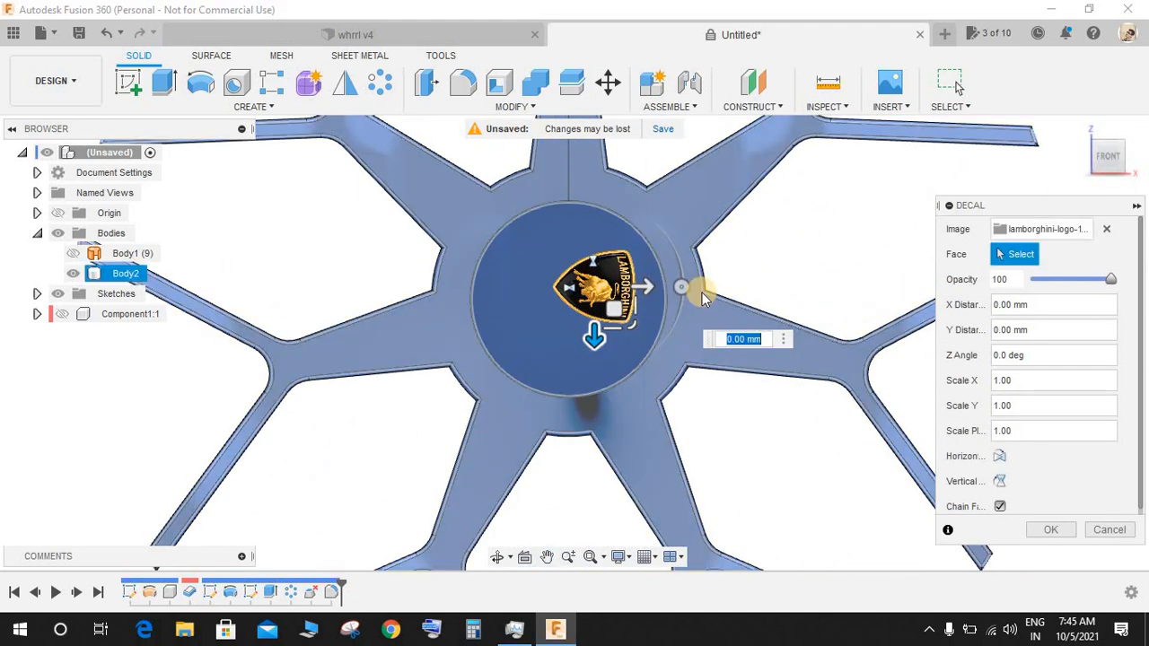
left_click_drag(684, 288, 584, 144)
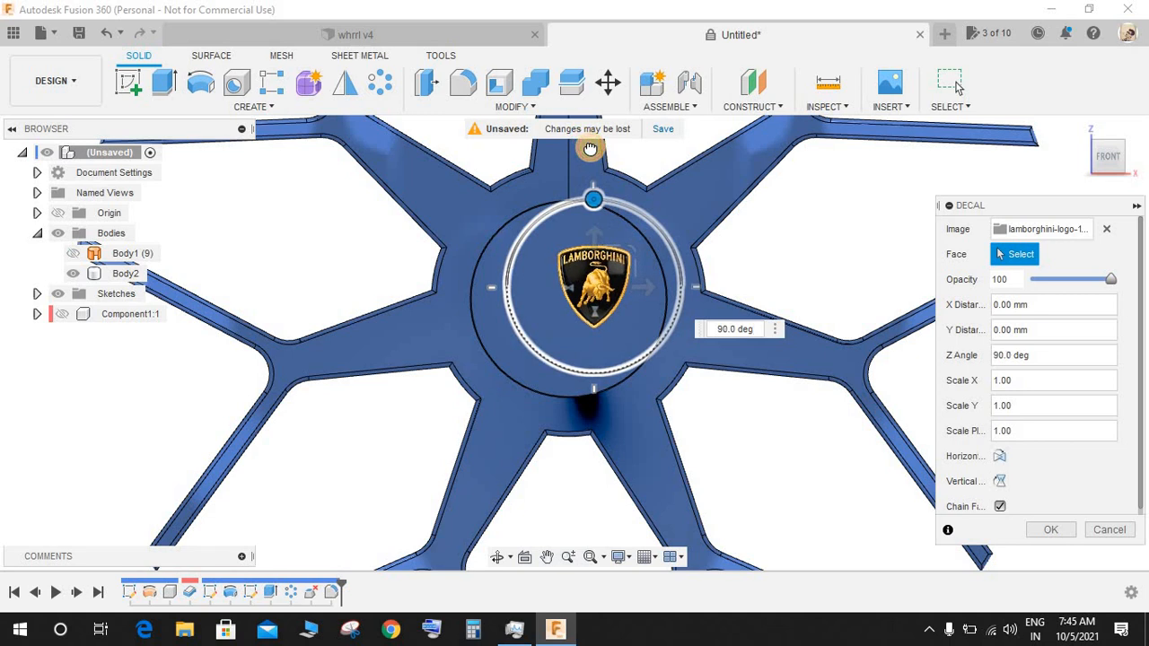
left_click_drag(633, 254, 653, 225)
mouse_move(595, 292)
left_mouse_down()
mouse_move(602, 283)
mouse_move(589, 289)
left_mouse_up()
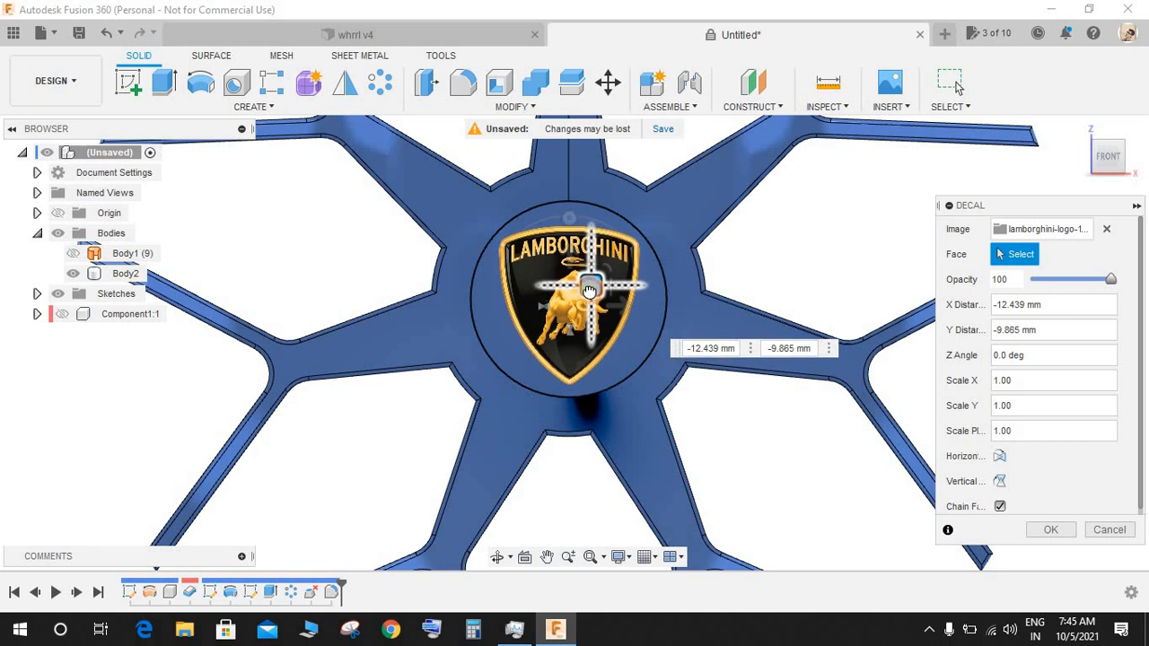
left_click(1050, 531)
Step: Show Component1 so the rim is displayed together with the spoked body
scroll(817, 255, "down", 3)
middle_click_drag(818, 255, 748, 246, "shift")
scroll(817, 280, "down", 1)
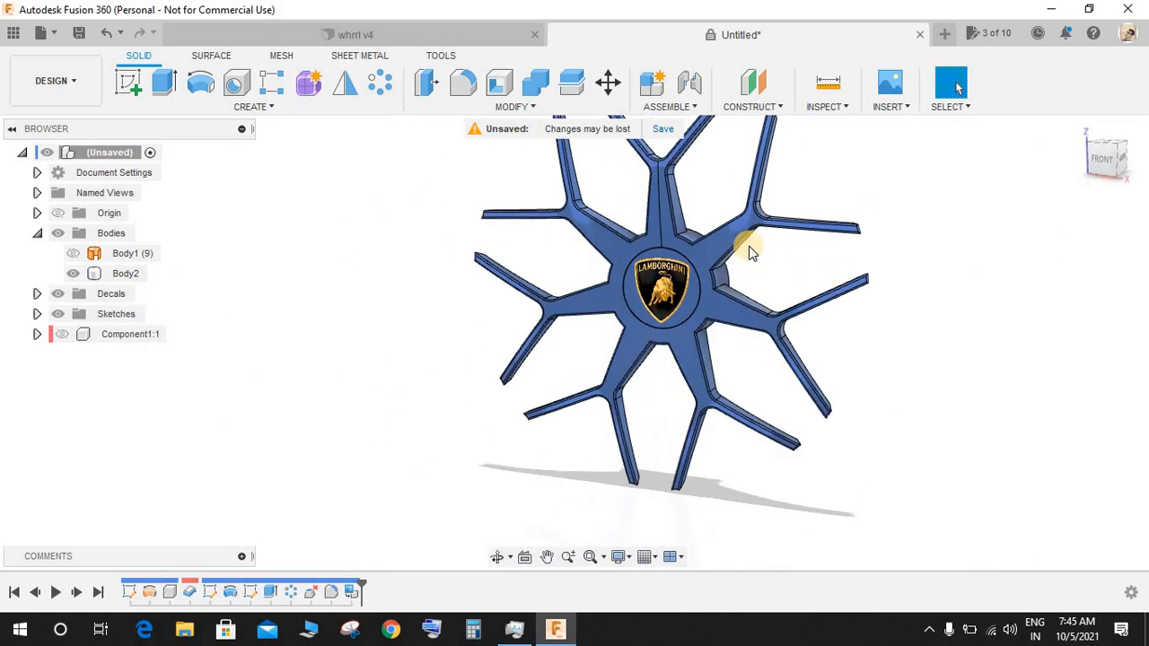
left_click(62, 334)
middle_click_drag(628, 323, 678, 164, "shift")
scroll(676, 161, "up", 3)
middle_click_drag(633, 352, 673, 352, "shift")
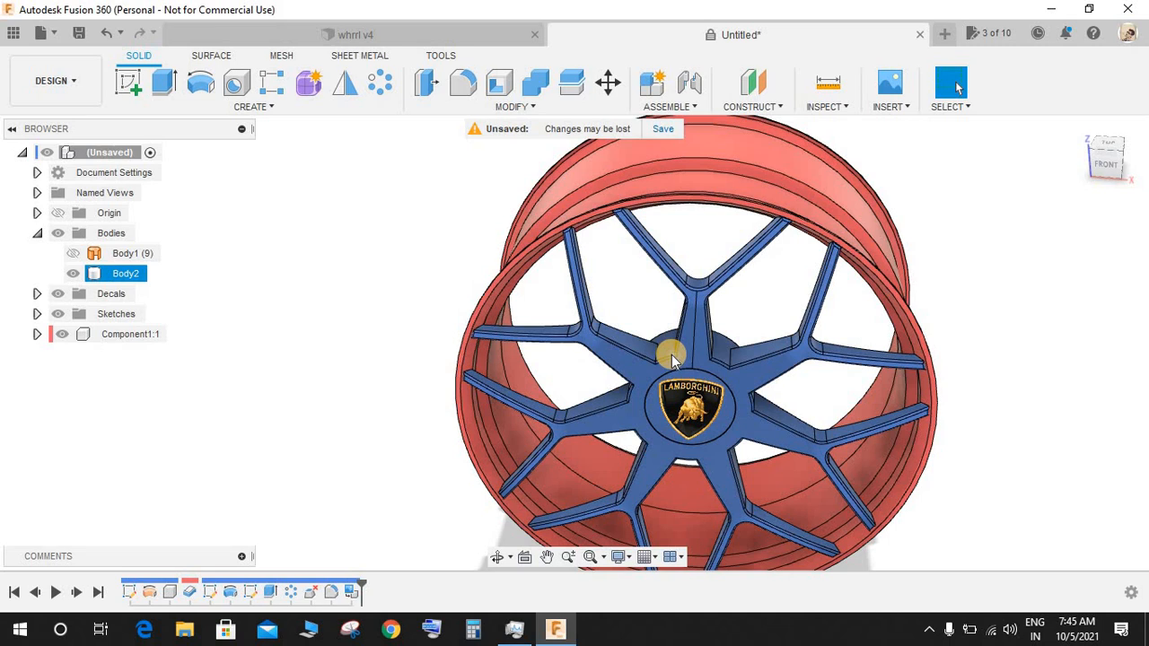
left_click(589, 305)
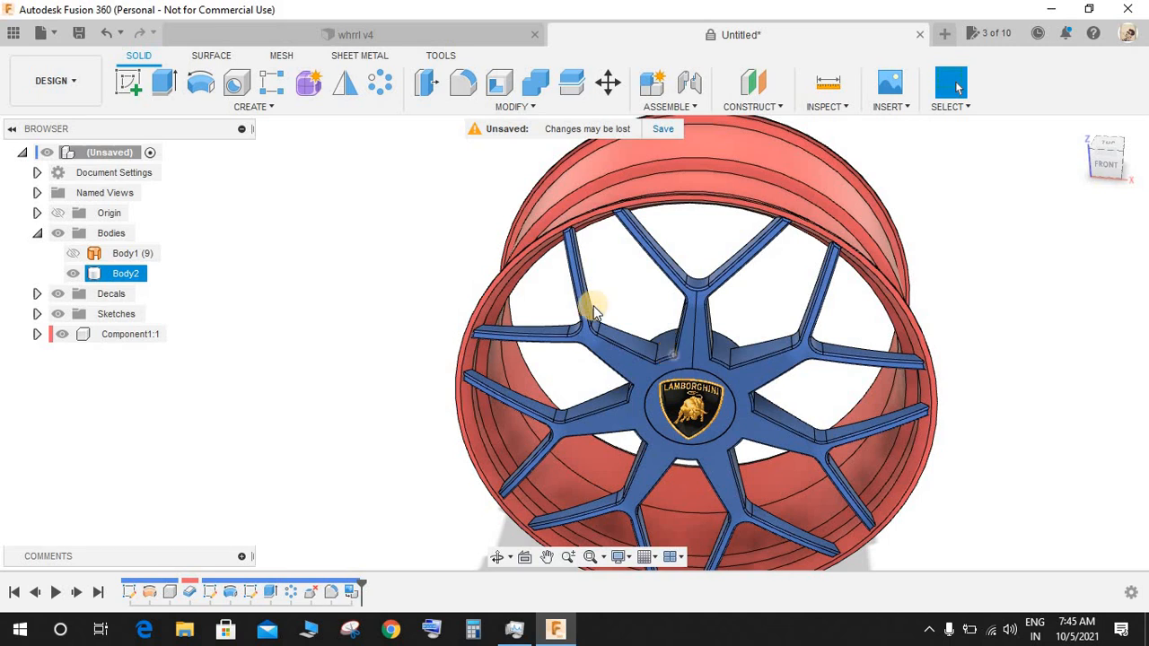
left_click(541, 86)
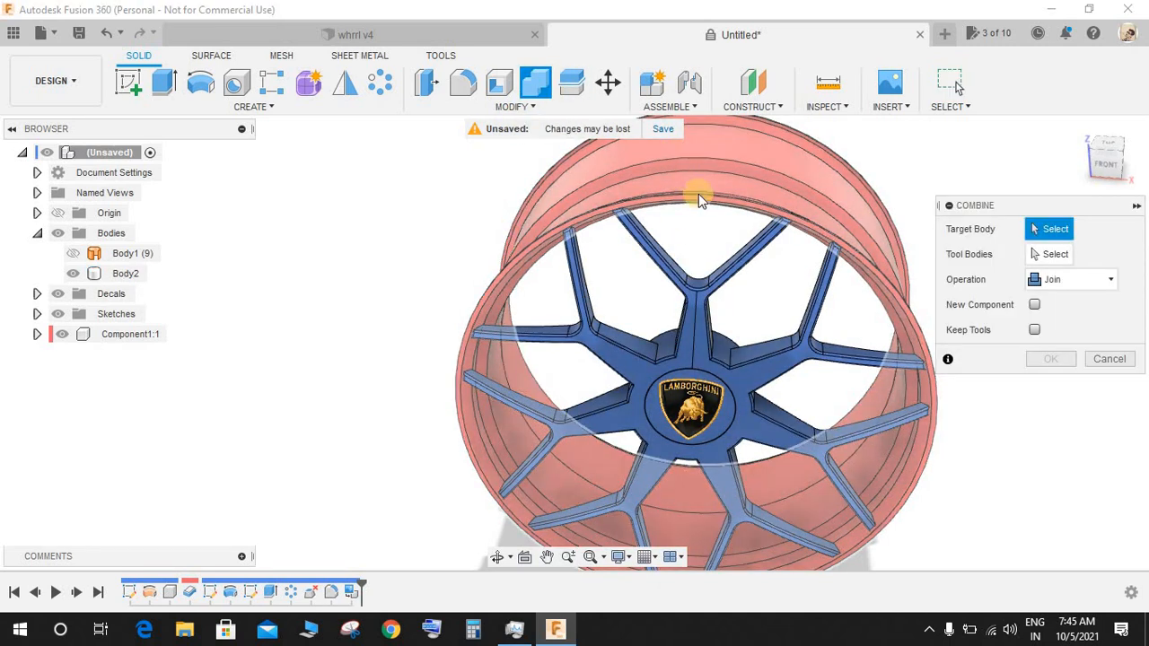
left_click(1111, 359)
Step: Examine from several angles how the spokes and hub sit inside the rim
middle_click_drag(942, 326, 921, 274, "shift")
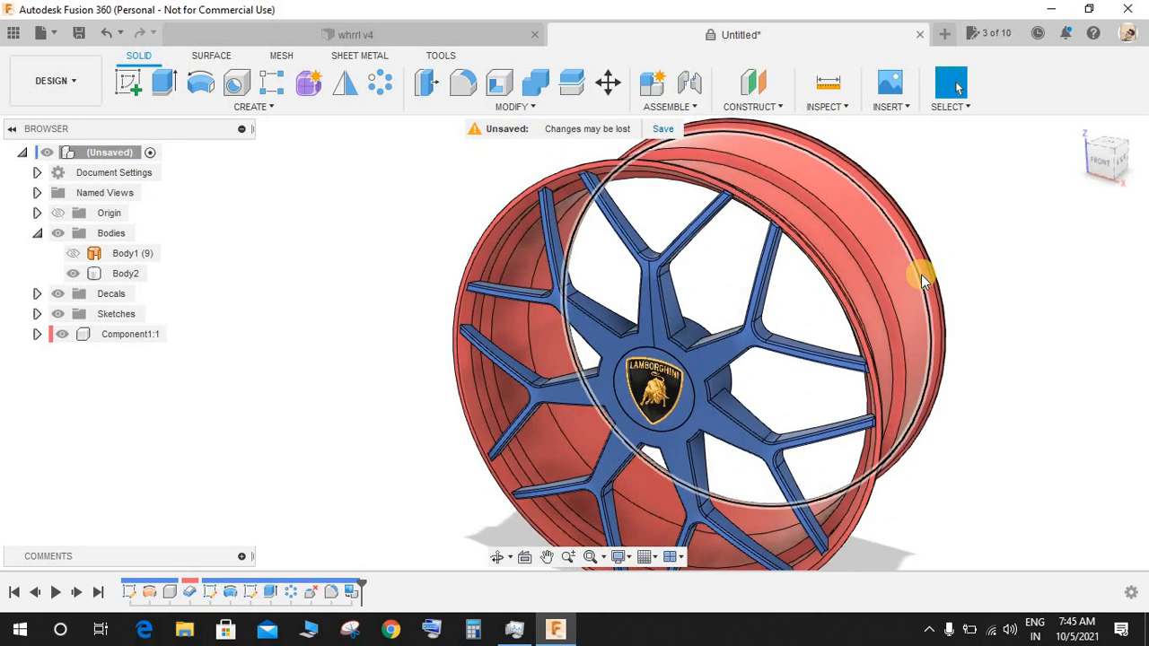
middle_click_drag(922, 280, 1050, 269, "shift")
scroll(621, 298, "up", 3)
left_click(947, 322)
middle_click_drag(847, 297, 832, 320, "shift")
scroll(867, 338, "up", 2)
scroll(902, 339, "down", 2)
Step: Switch to the whrrl v4 design to examine the finished reference wheels, and return to the untitled wheel design to compare
left_click(377, 36)
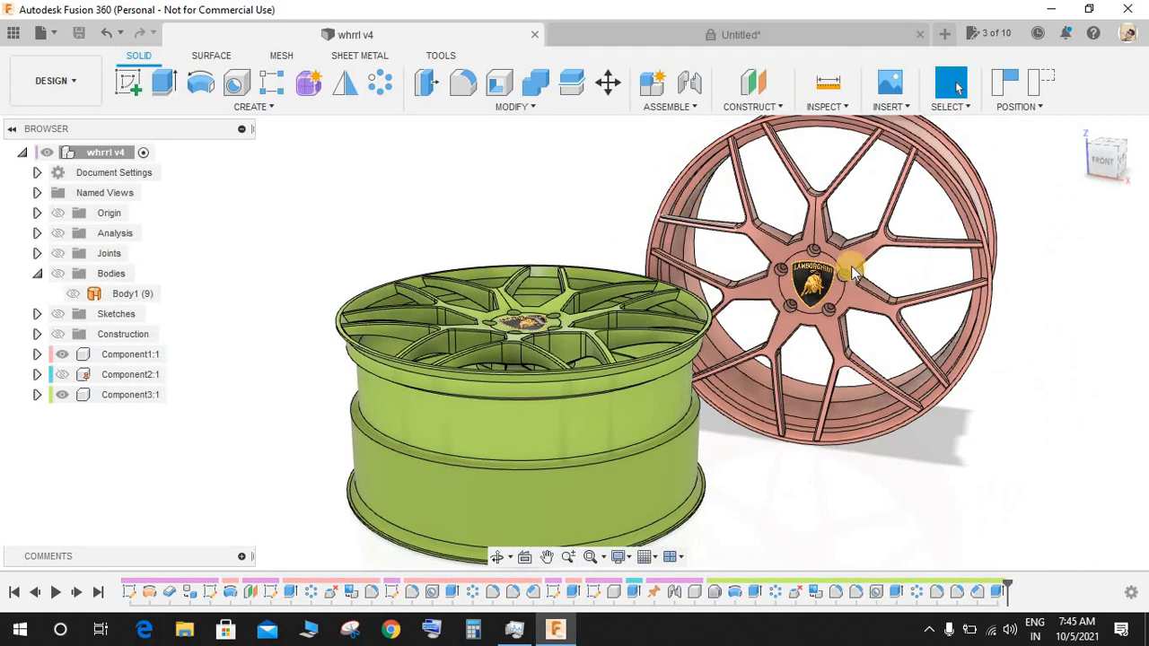
scroll(853, 256, "up", 5)
middle_click_drag(834, 243, 1002, 298, "shift")
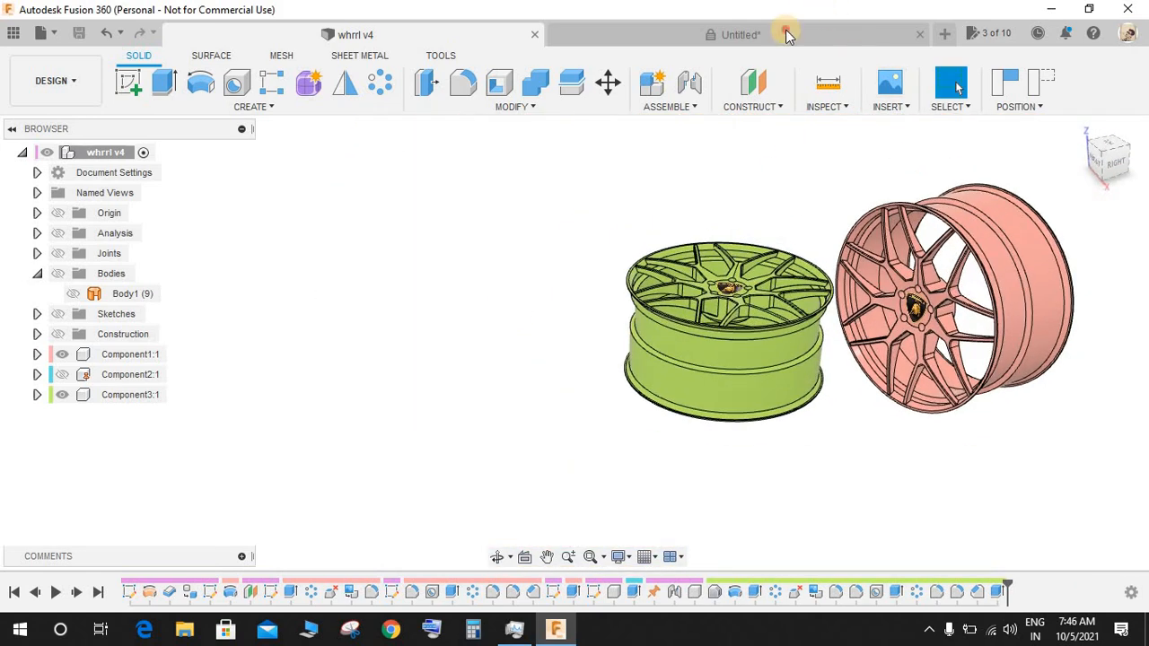
left_click(783, 34)
middle_click_drag(837, 262, 844, 303, "shift")
scroll(836, 289, "down", 2)
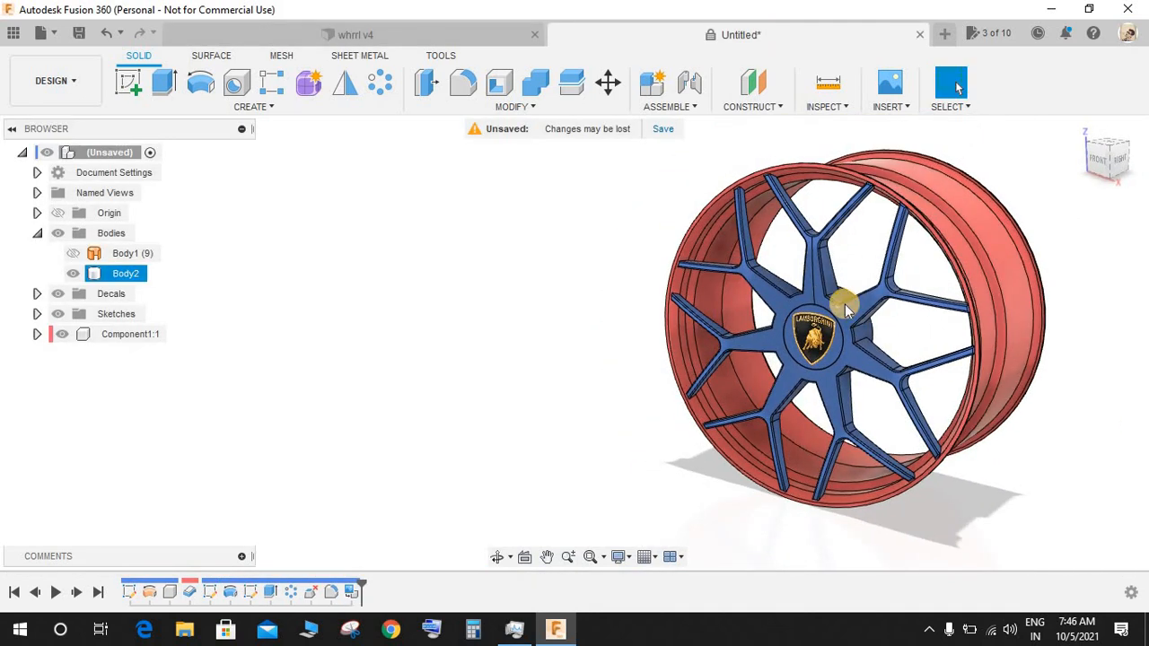